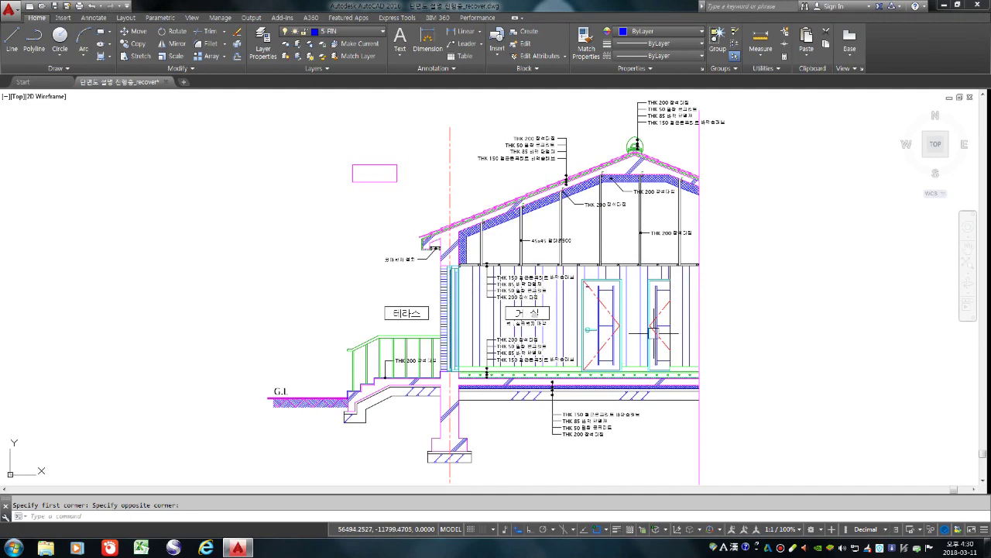
Move the small pink rectangle up and to the left of the cross-section's roof
scroll(649, 305, down, 2)
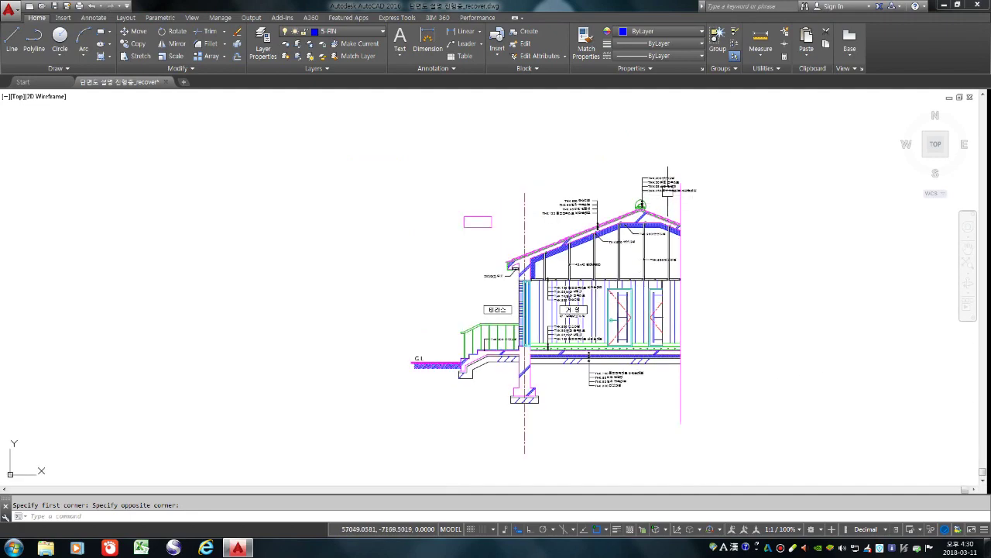
scroll(545, 369, down, 2)
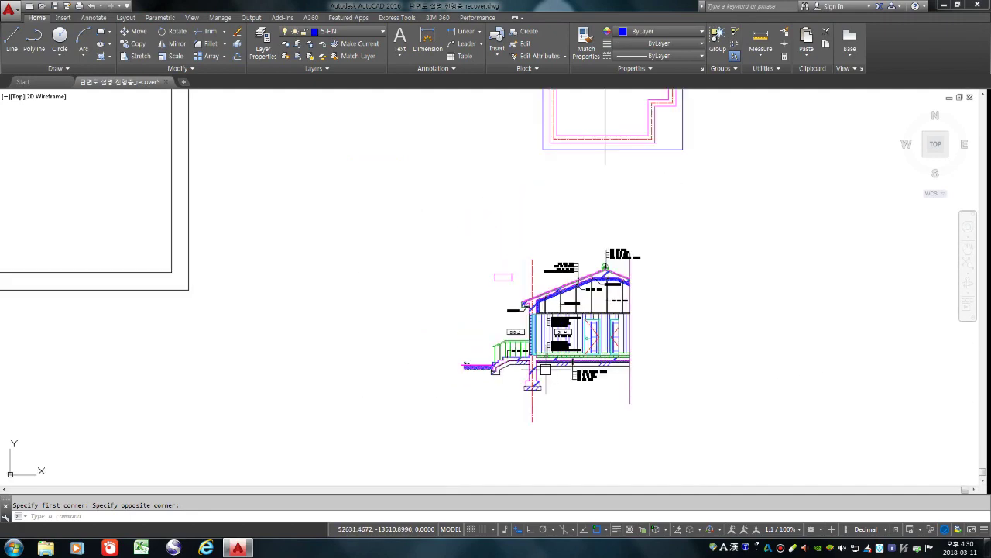
scroll(661, 343, down, 3)
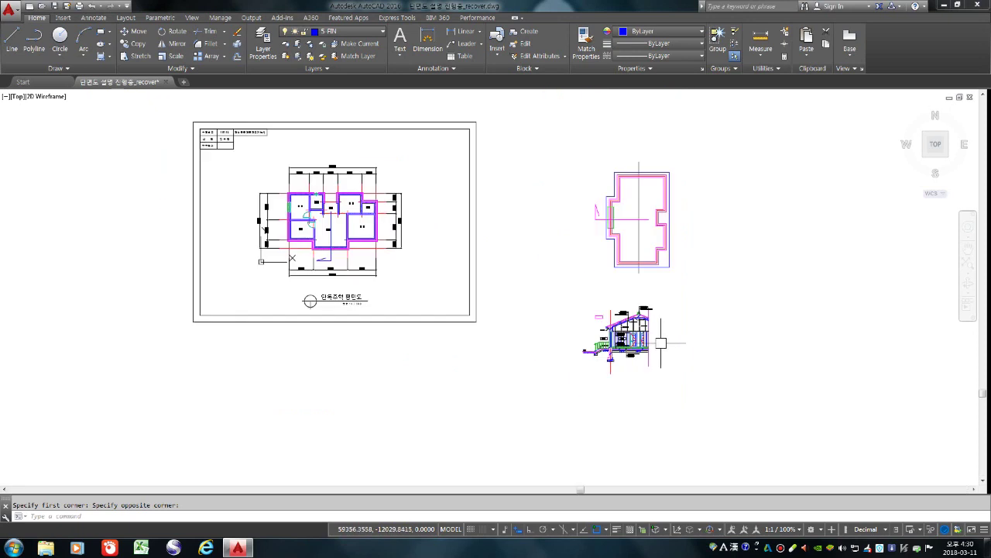
scroll(631, 347, up, 4)
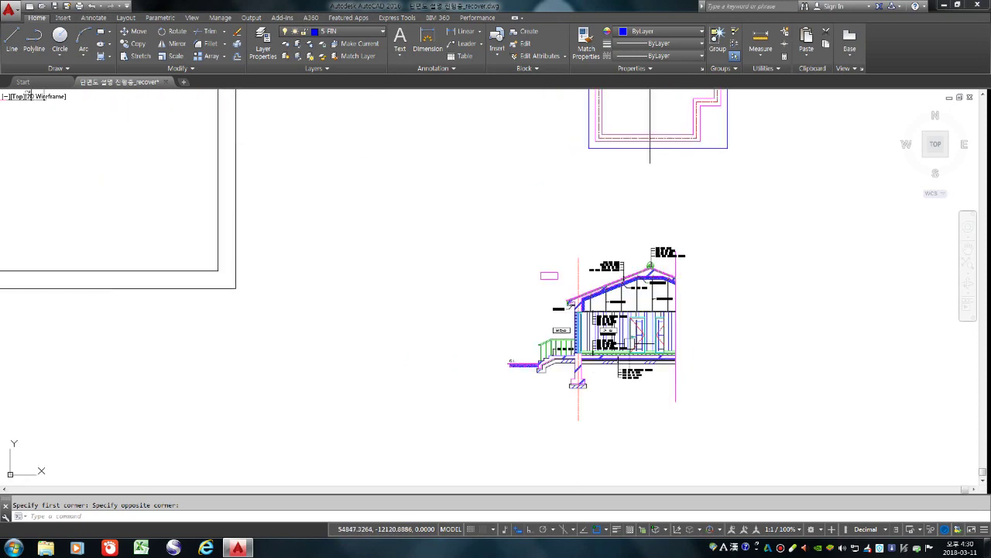
scroll(687, 349, up, 4)
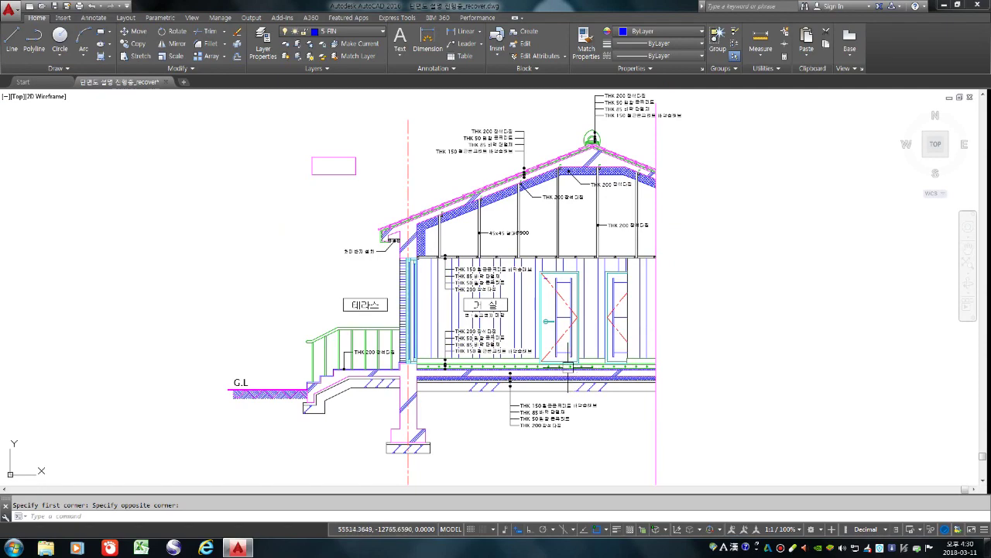
middle_drag(592, 355, 629, 320)
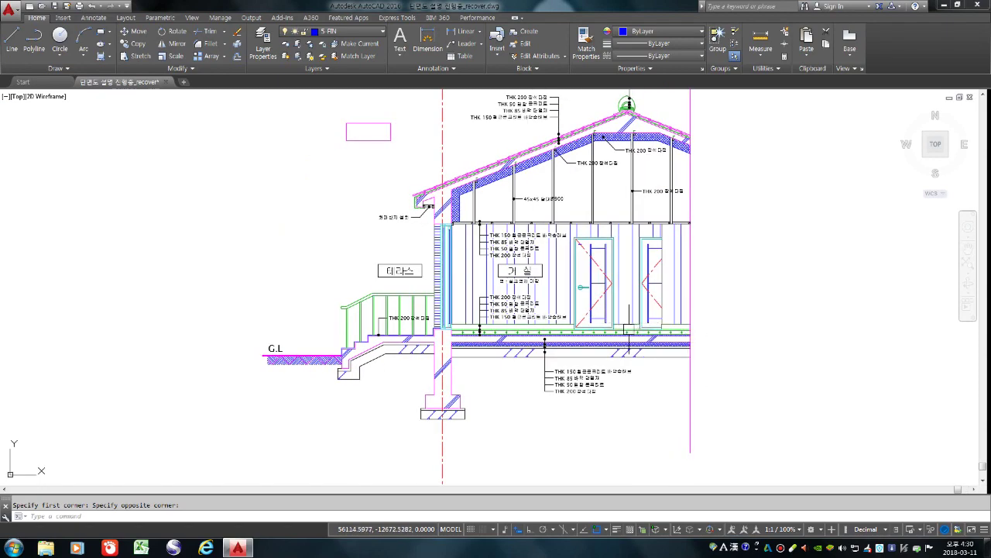
scroll(625, 329, down, 2)
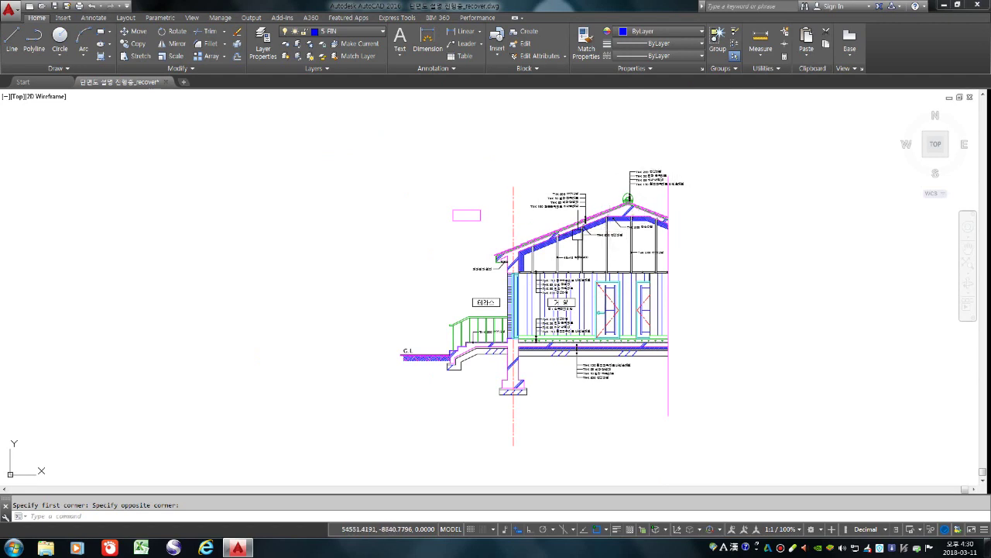
scroll(515, 200, up, 2)
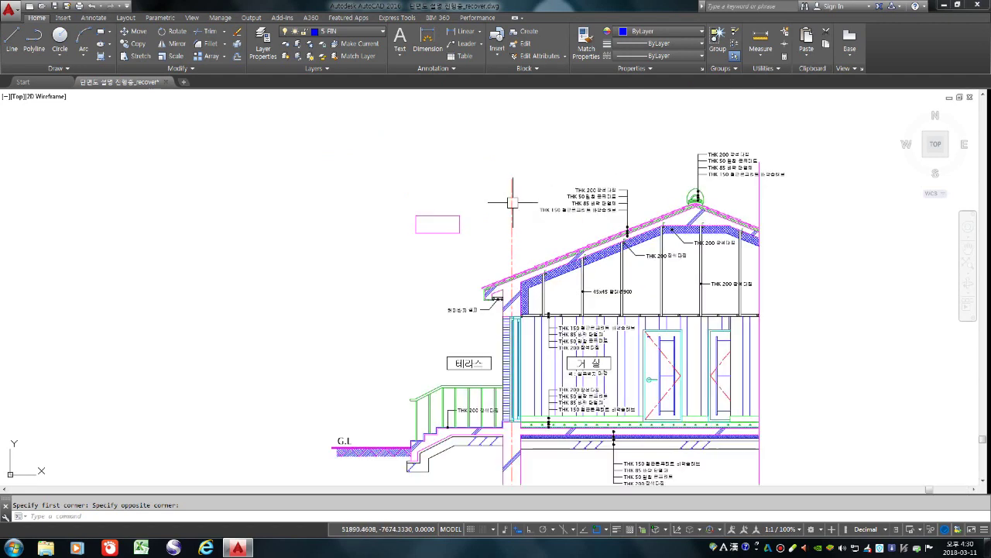
scroll(515, 317, down, 4)
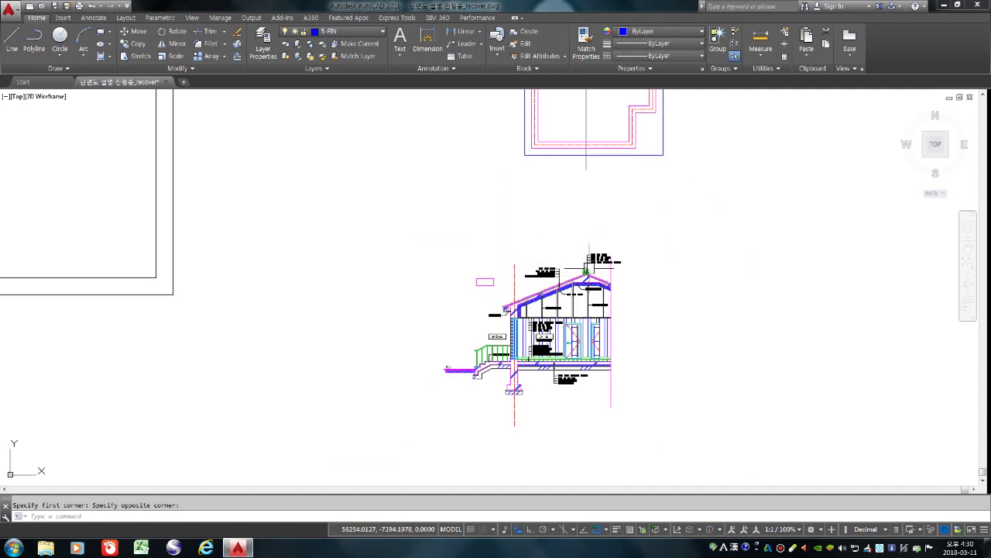
scroll(589, 268, up, 2)
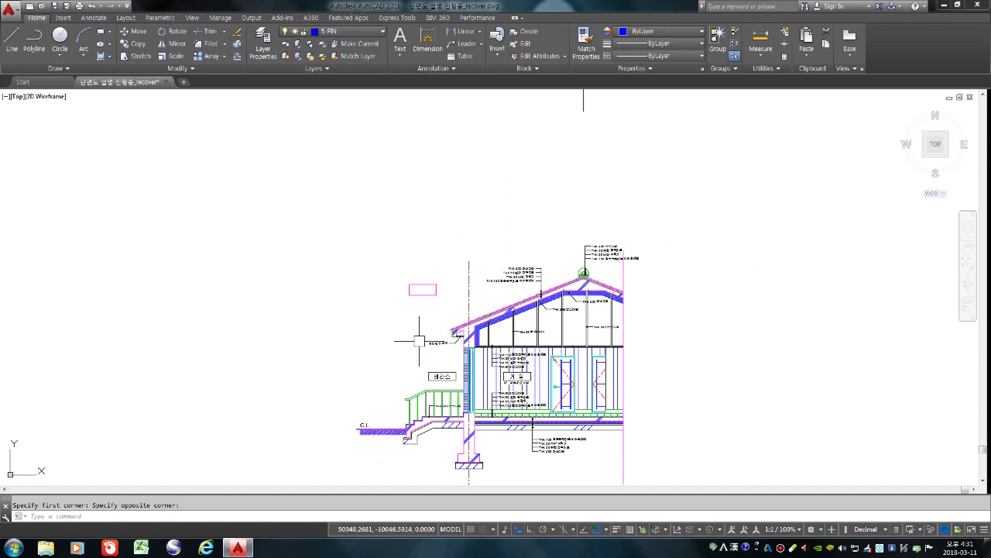
text(m)
key(Return)
click(465, 323)
click(409, 268)
key(Return)
click(400, 322)
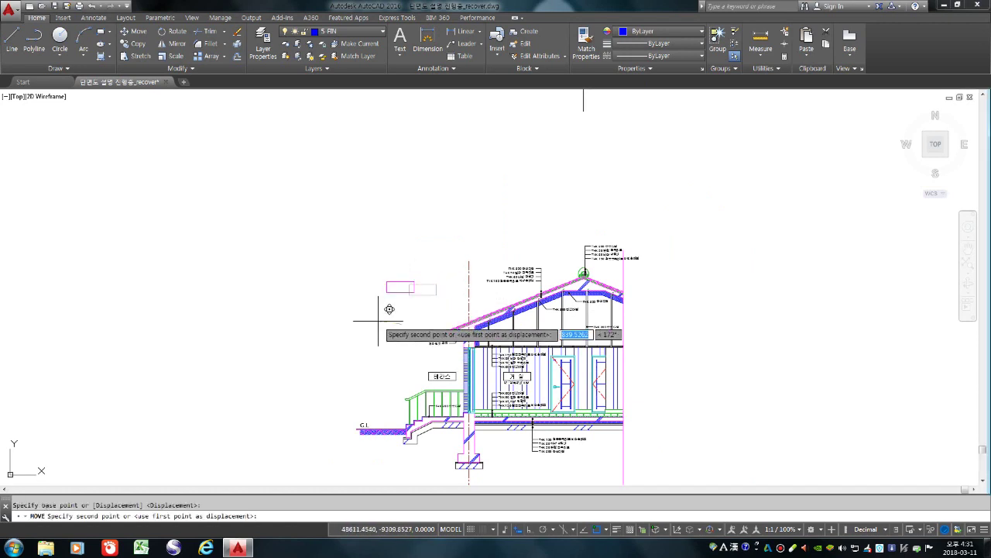
click(363, 295)
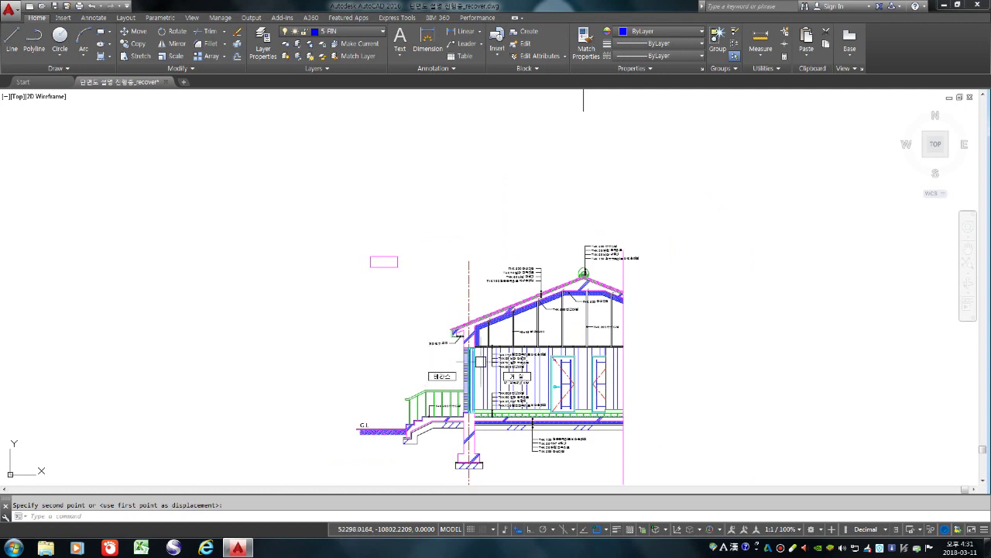
scroll(543, 372, down, 5)
scroll(513, 310, up, 4)
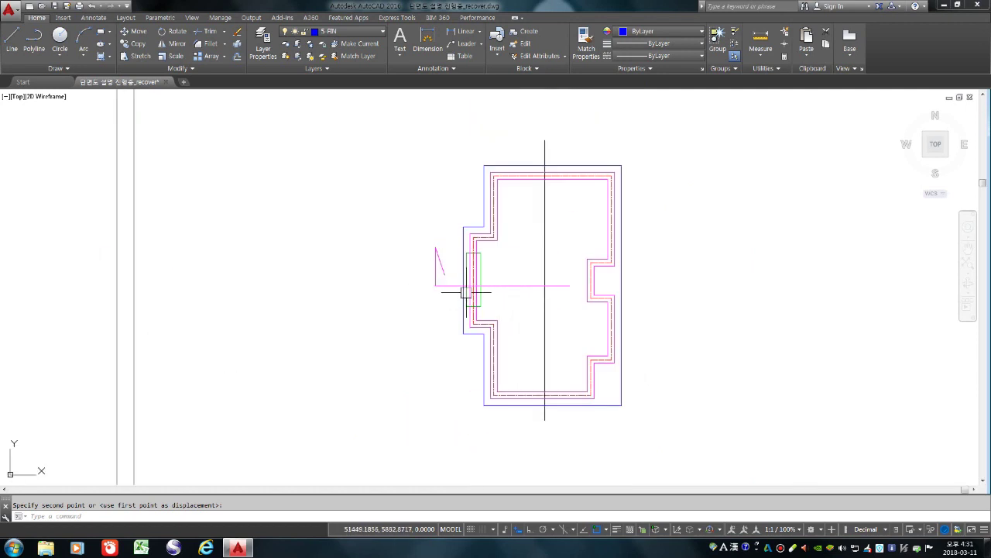
scroll(469, 290, up, 2)
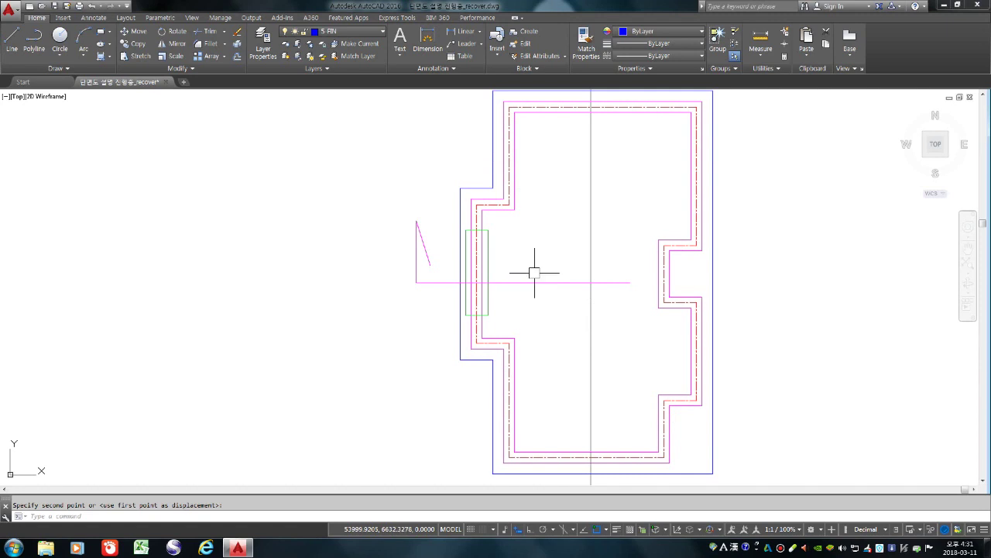
scroll(535, 272, down, 5)
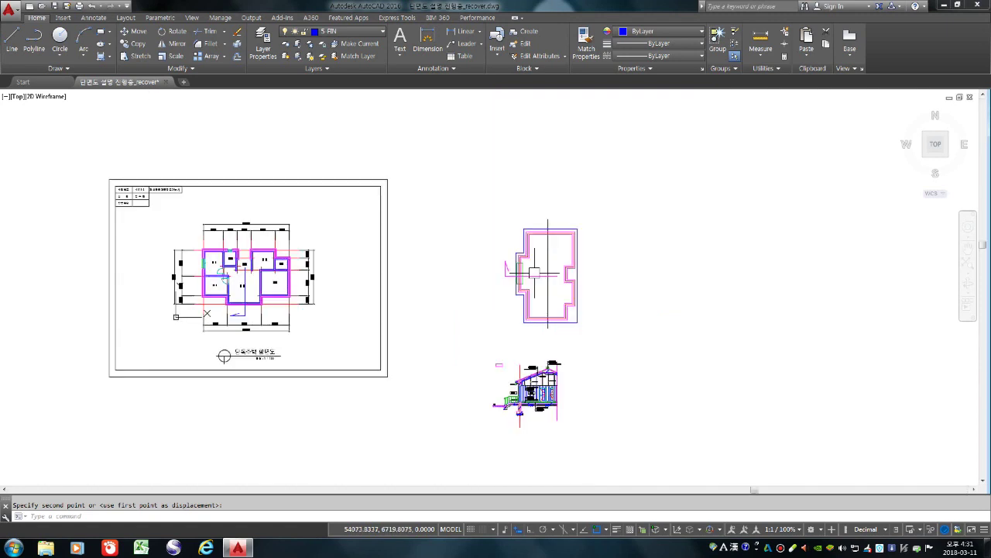
scroll(527, 348, up, 4)
key(Escape)
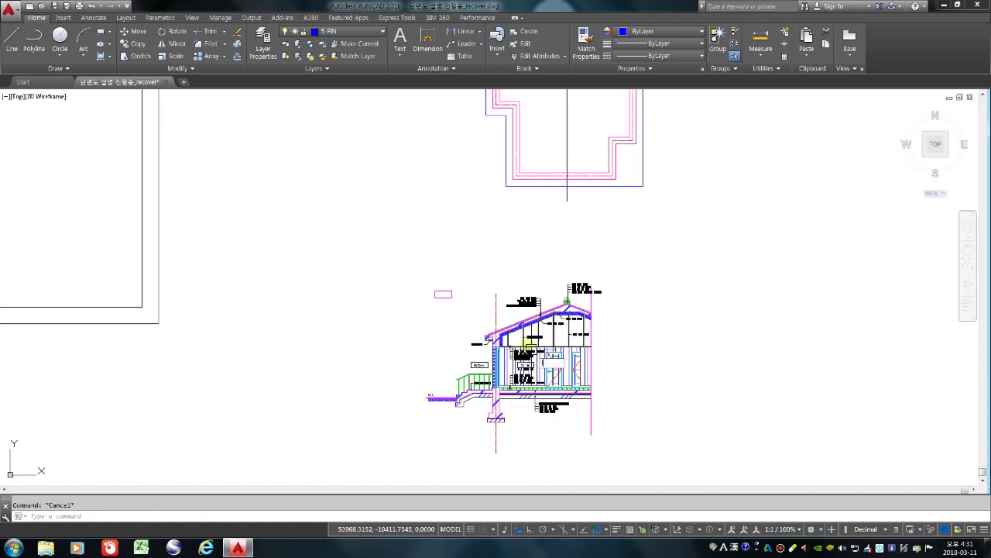
Draw a horizontal level line from left of the roof to beyond the ridge
text(l)
key(Return)
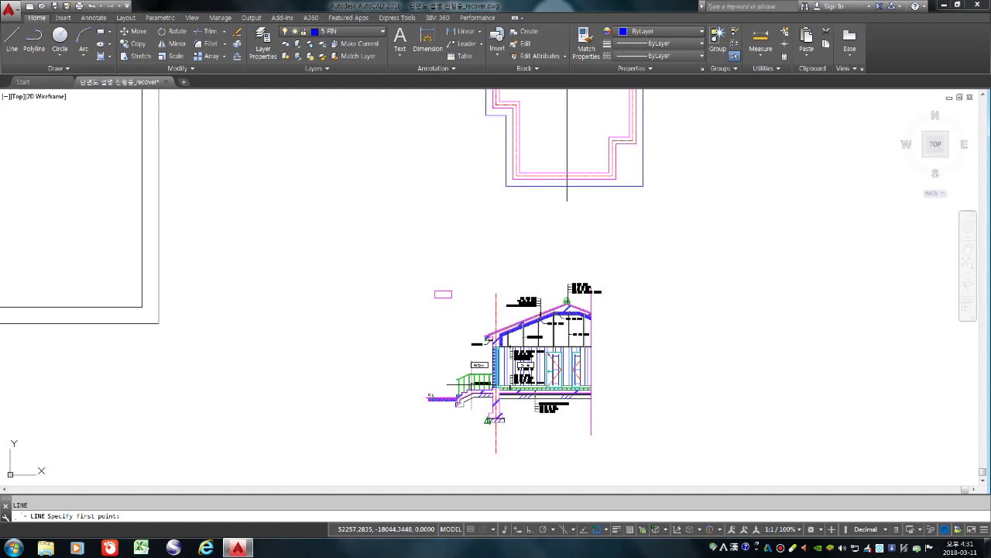
click(472, 385)
key(Escape)
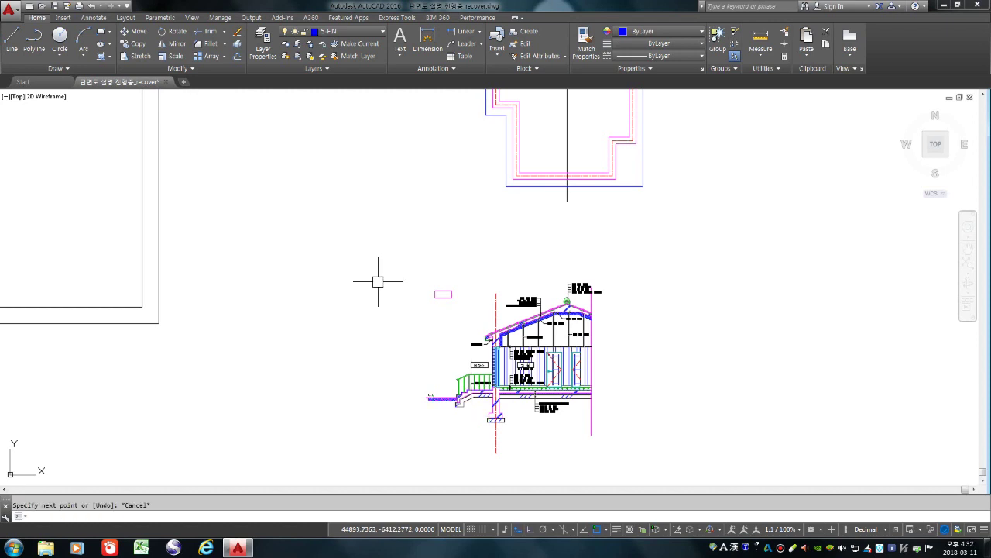
key(Return)
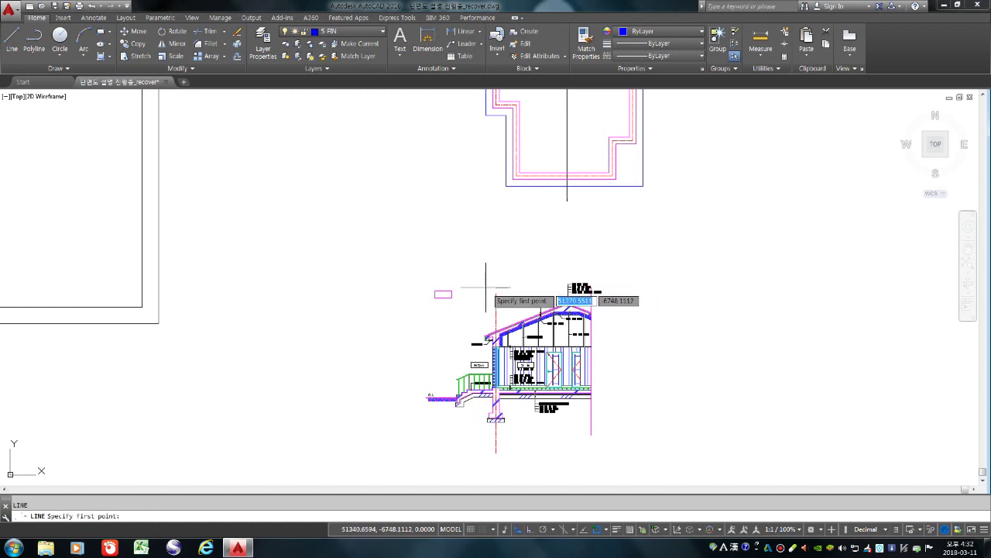
scroll(469, 281, up, 4)
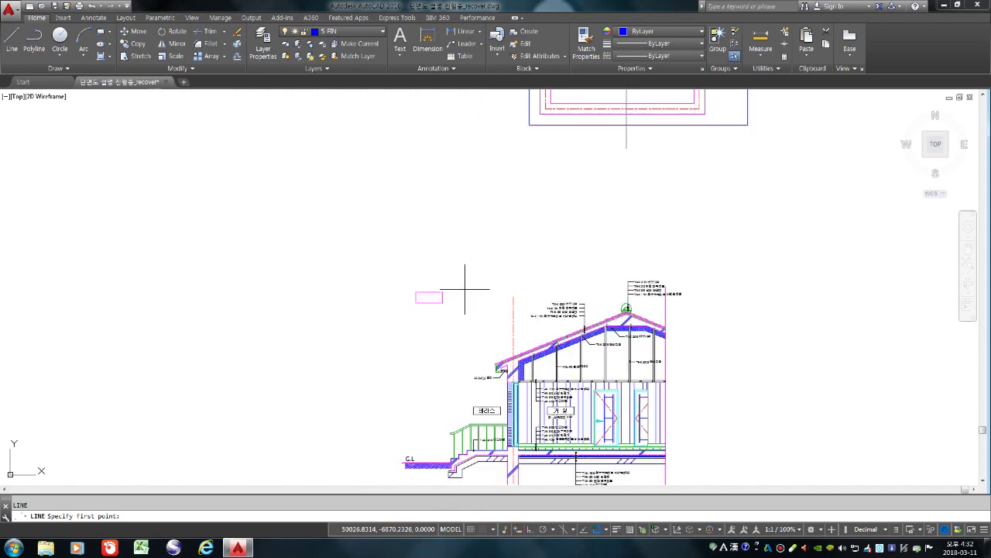
click(436, 282)
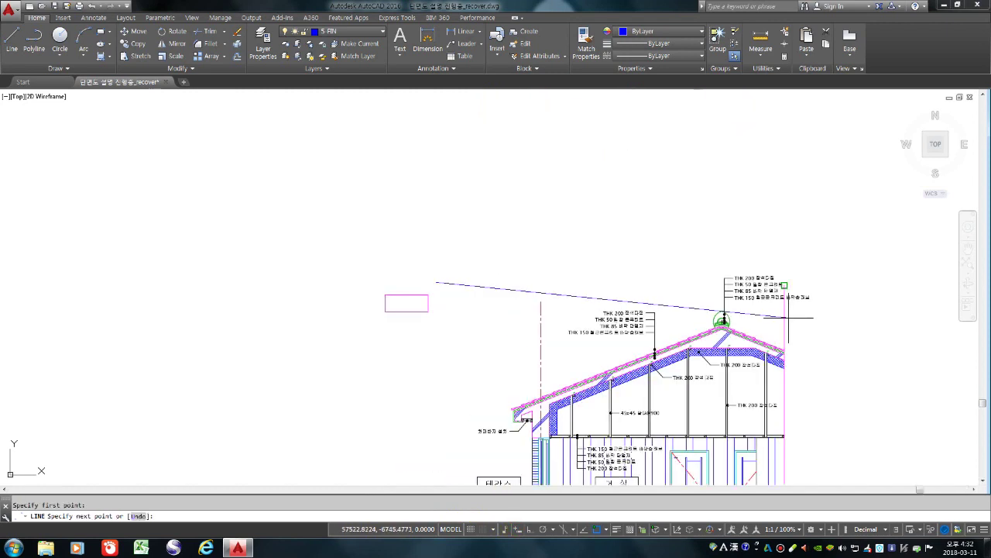
click(858, 316)
key(Return)
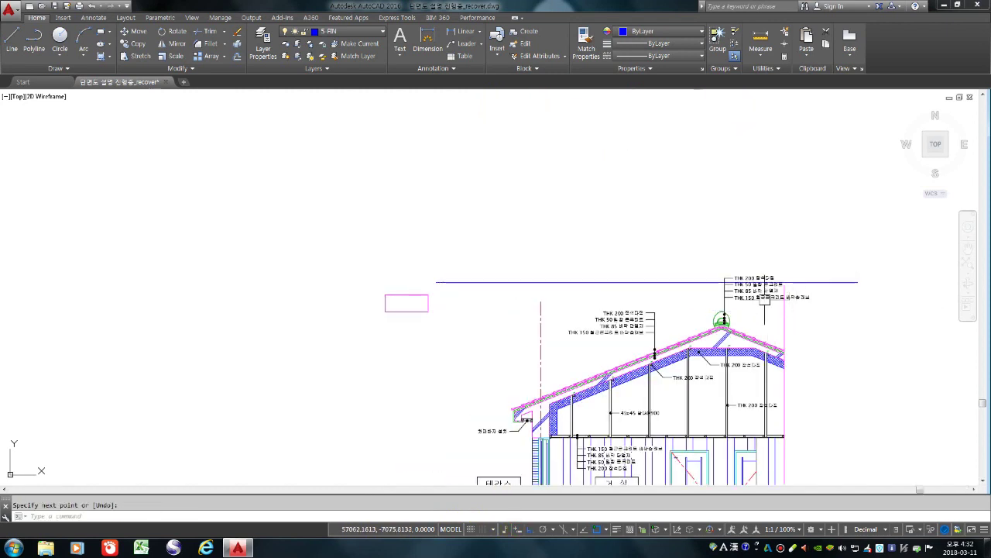
Extend the right-hand magenta vertical line up to the new level line
scroll(764, 299, up, 2)
text(ex)
key(Return)
click(755, 273)
key(Return)
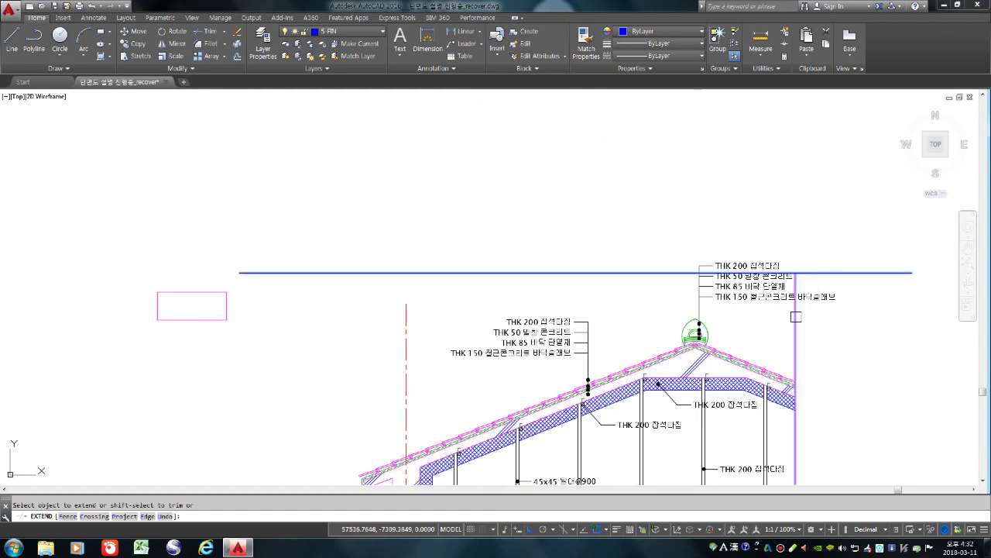
click(796, 315)
scroll(581, 298, down, 4)
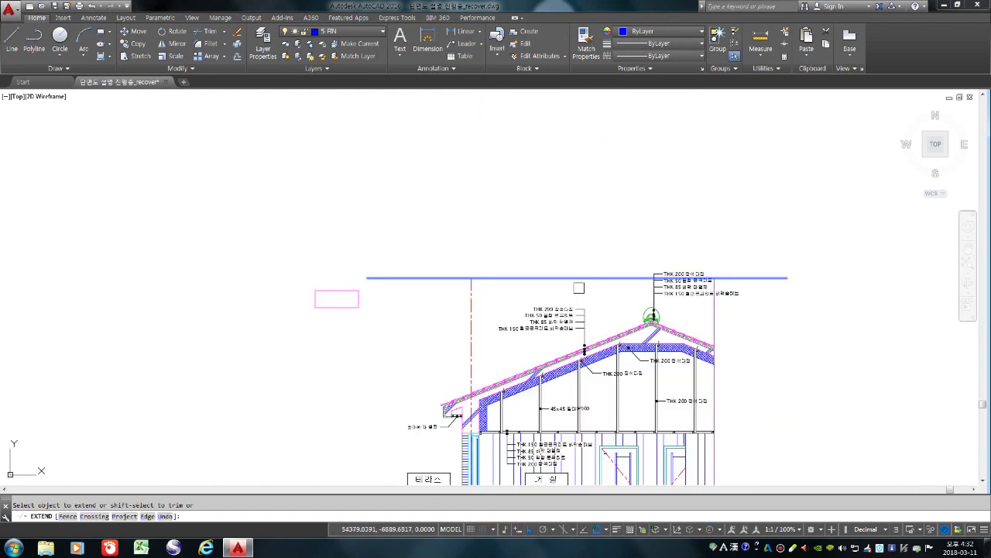
key(Escape)
scroll(619, 315, down, 4)
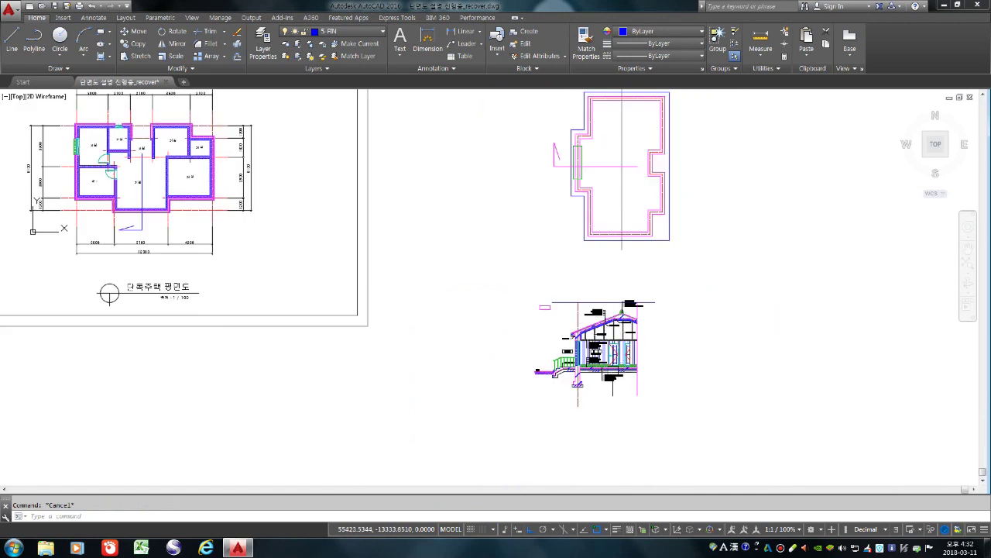
Draw a horizontal line below the section, then abandon a trim attempt
text(l)
key(Return)
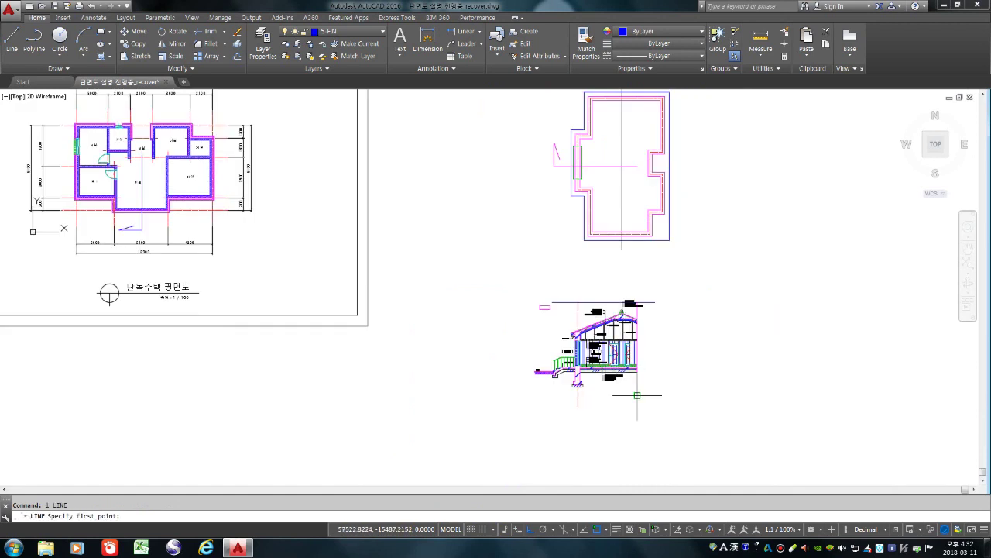
click(637, 395)
click(494, 395)
key(Return)
text(tgr)
key(Return)
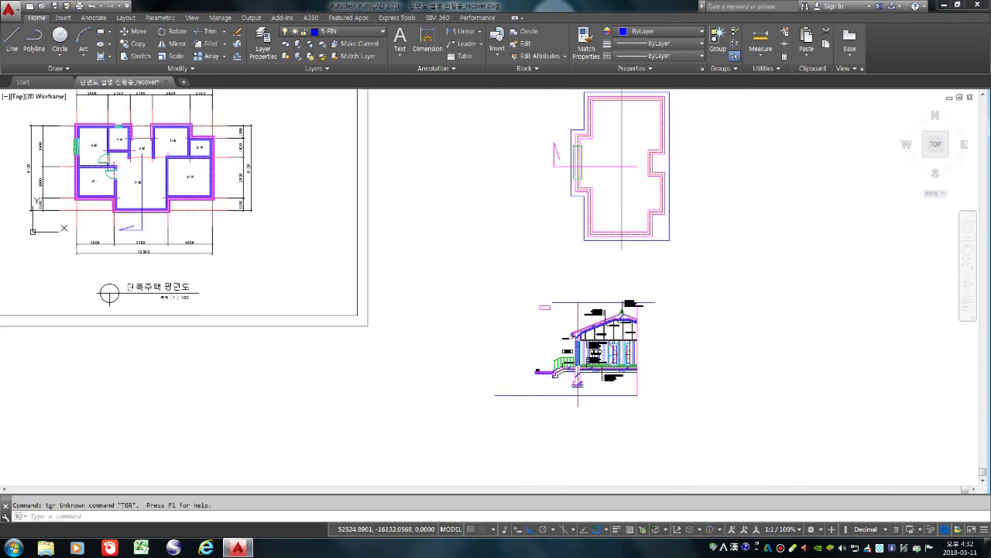
key(Escape)
text(tr)
key(Return)
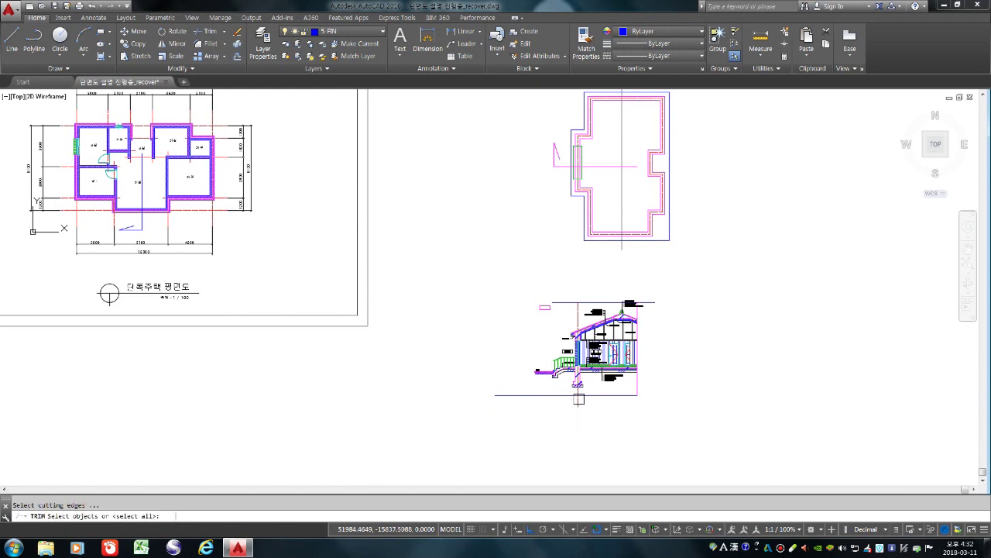
key(Return)
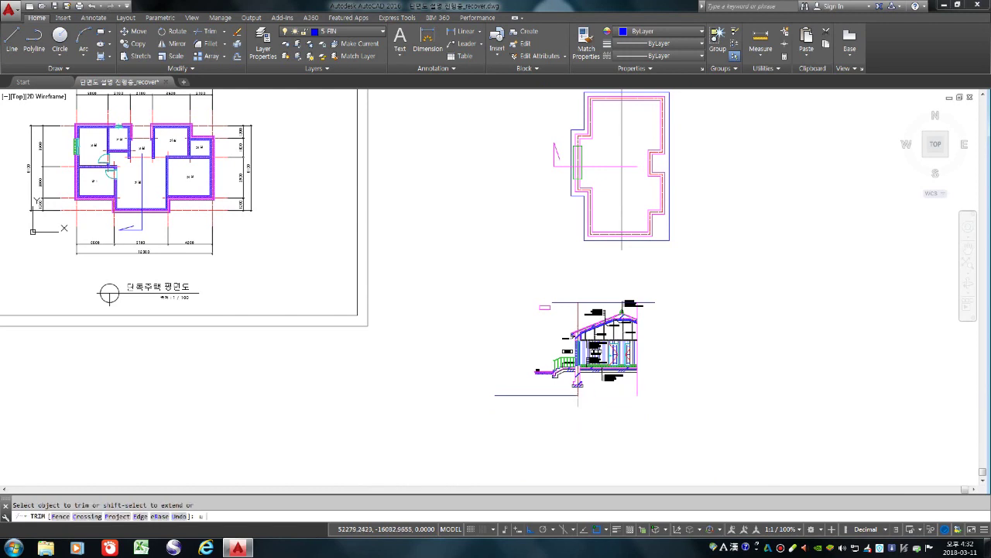
key(Escape)
Erase the line below the section and the long horizontal line above it
text(e)
key(Return)
click(595, 395)
key(Return)
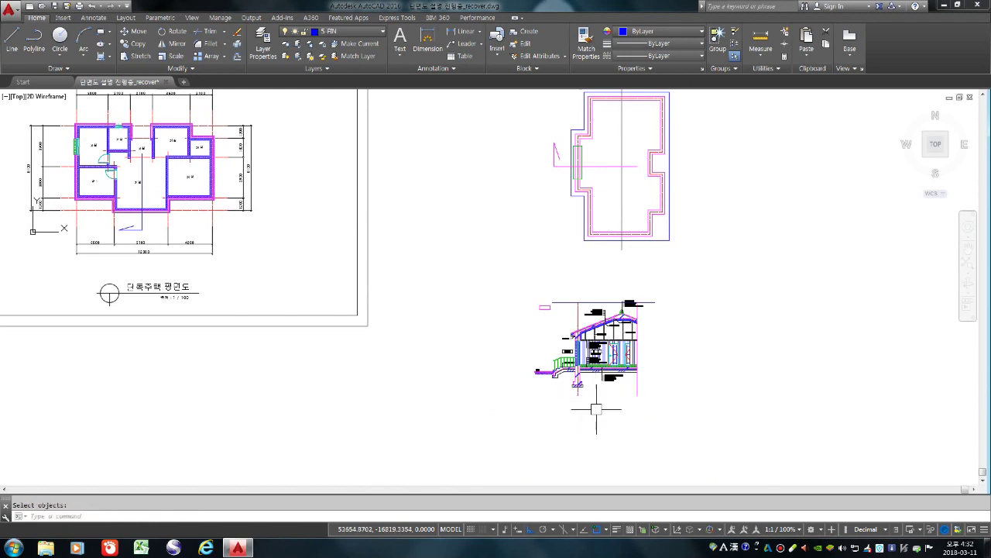
scroll(622, 383, up, 4)
text(e)
key(Return)
click(570, 178)
key(Return)
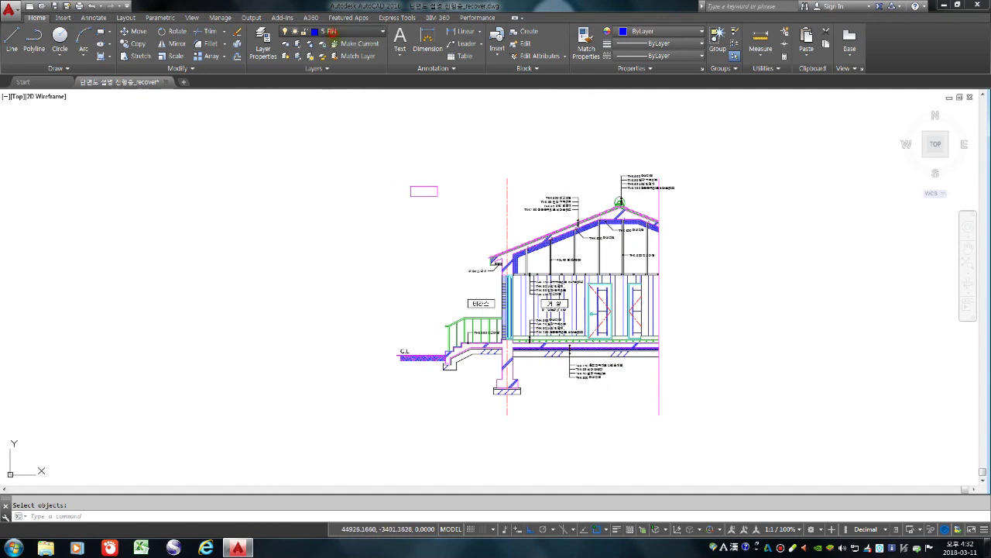
Measure the 4200 span on the building plan with DIST
click(333, 31)
key(Escape)
scroll(461, 139, down, 5)
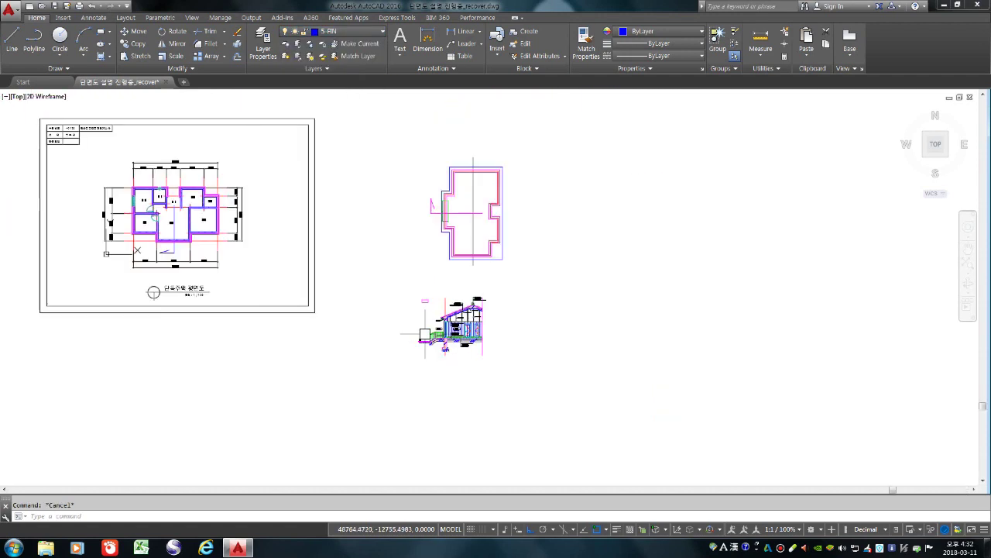
text(d poi)
key(Return)
scroll(471, 208, up, 7)
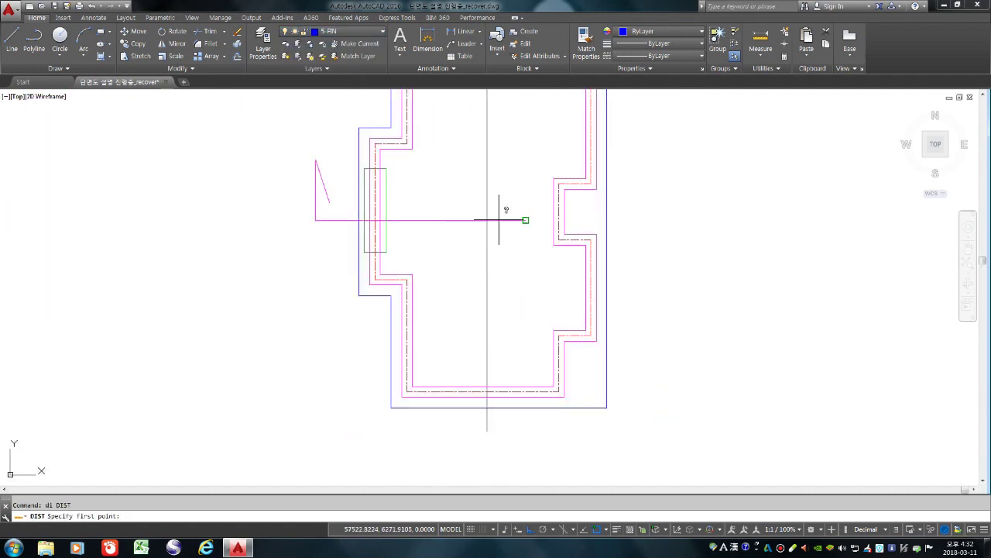
click(487, 220)
click(375, 220)
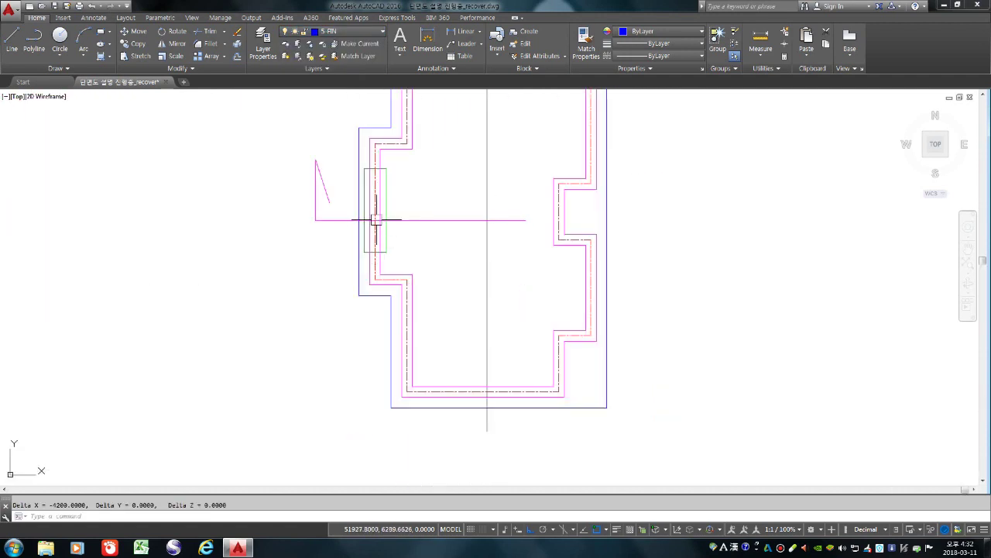
scroll(465, 225, down, 5)
scroll(438, 237, up, 8)
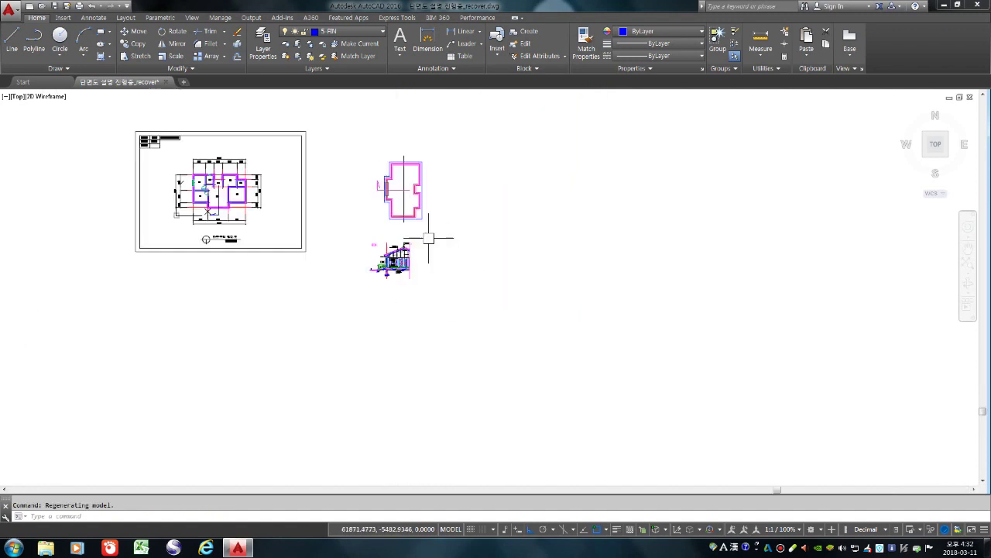
Offset the section's centre line 4200 to the right
text(o)
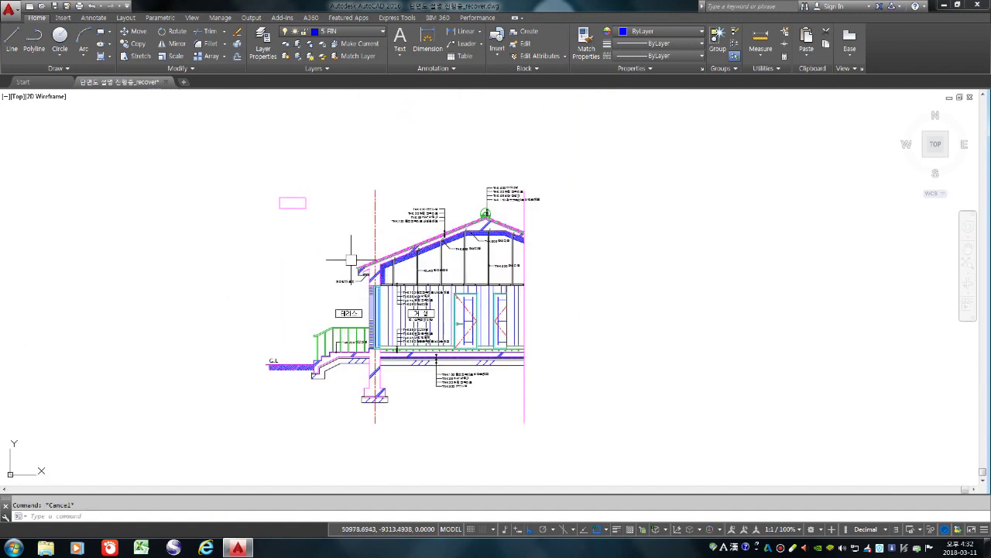
key(Return)
text(4200)
key(Return)
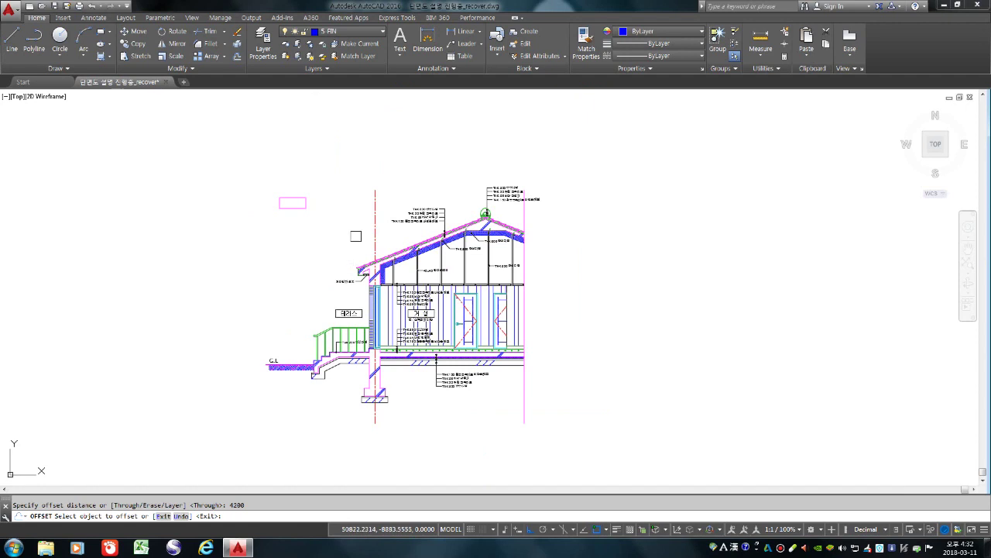
click(376, 200)
click(604, 272)
key(Return)
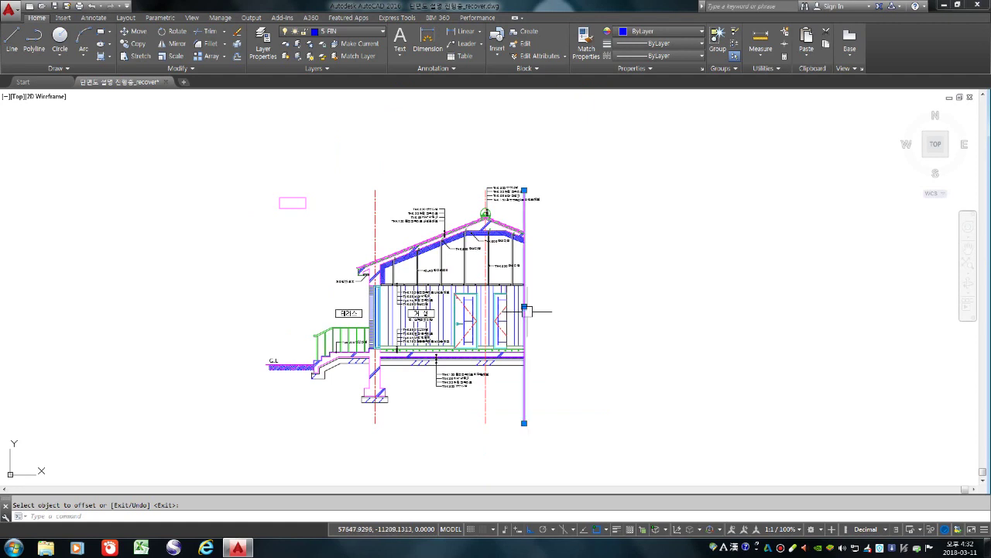
Make 6-TEXT the current layer
key(Escape)
click(349, 31)
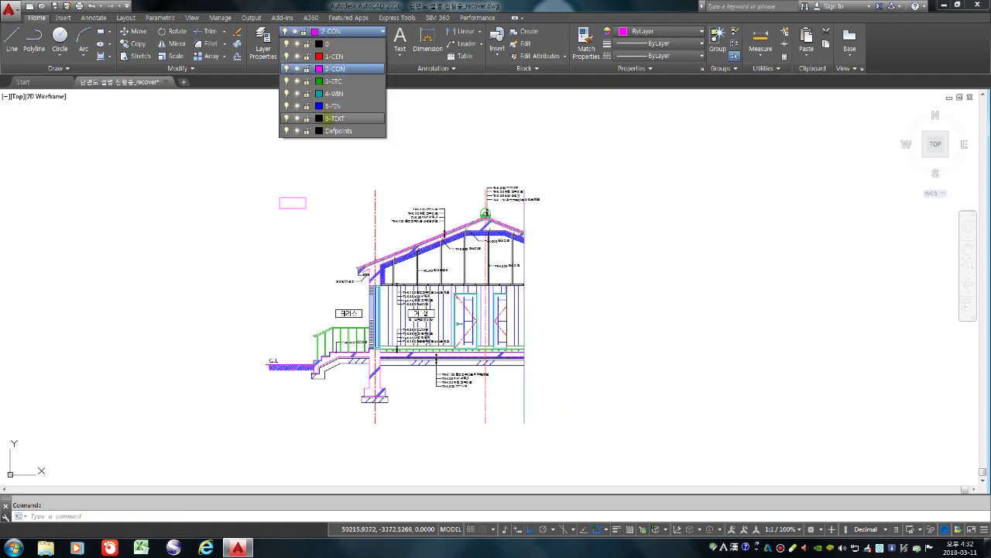
click(333, 106)
key(Escape)
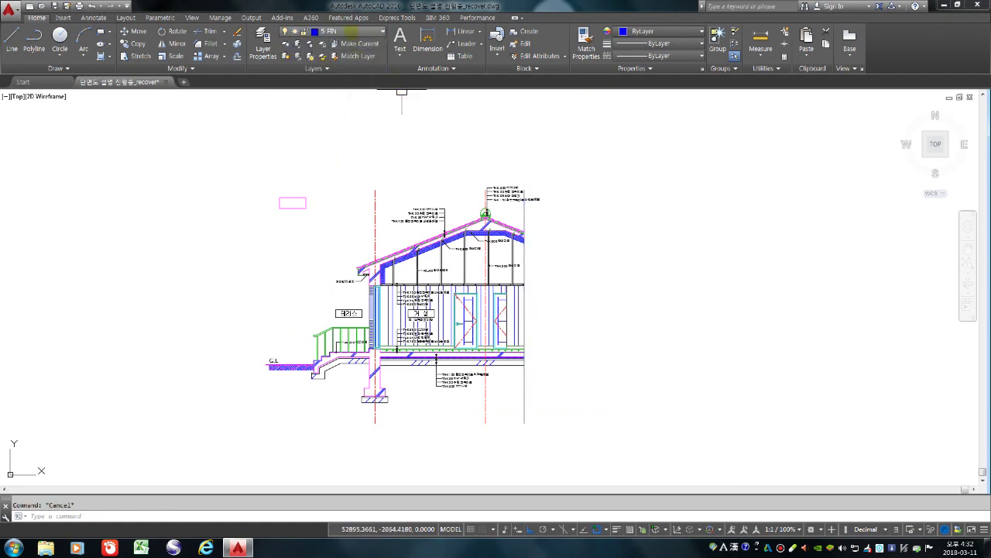
click(349, 31)
click(333, 116)
Draw a radius 200 circle centred on the new right-hand wall line
text(c)
key(Return)
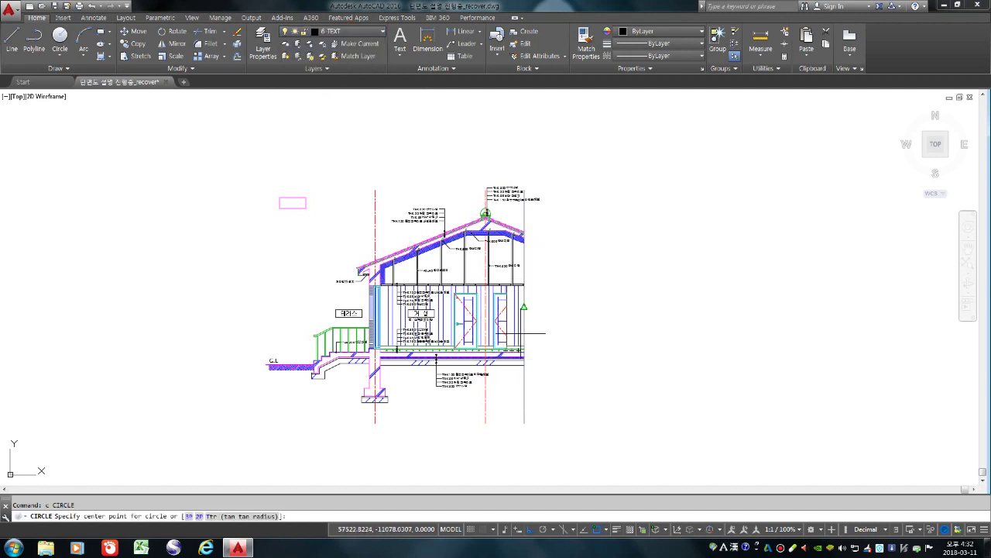
scroll(524, 333, up, 4)
click(525, 313)
text(200)
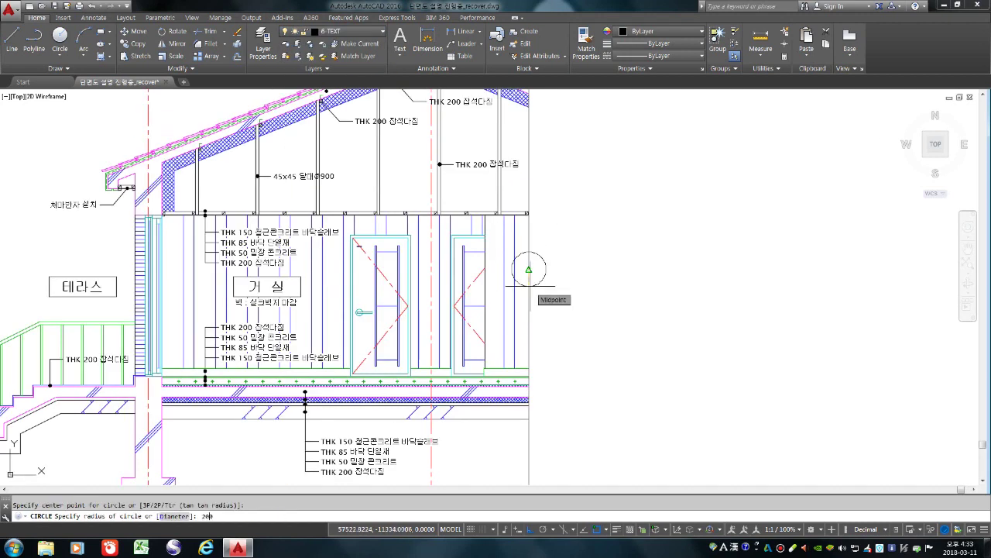
key(Return)
Copy the circle so a second one sits directly above it
text(co)
key(Return)
click(542, 269)
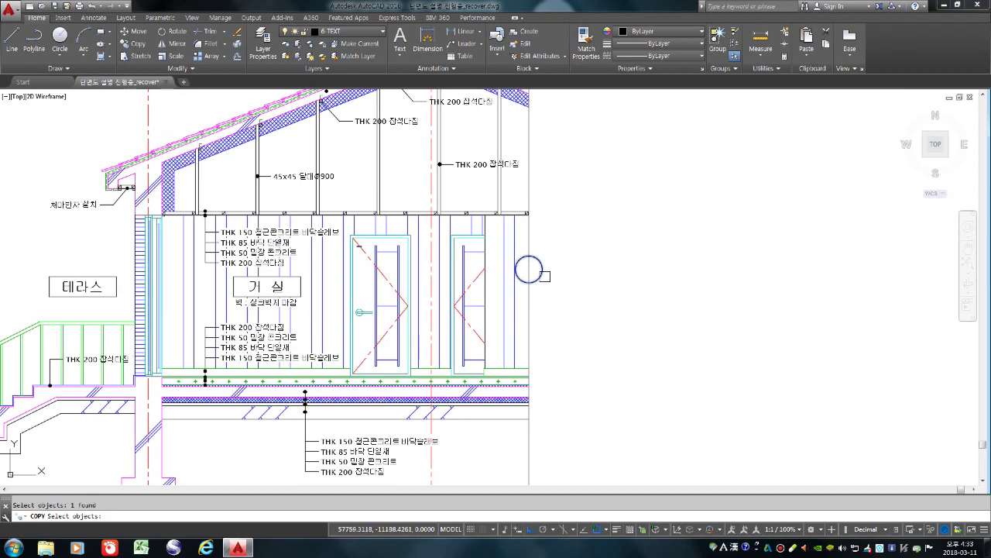
key(Return)
click(528, 255)
click(528, 269)
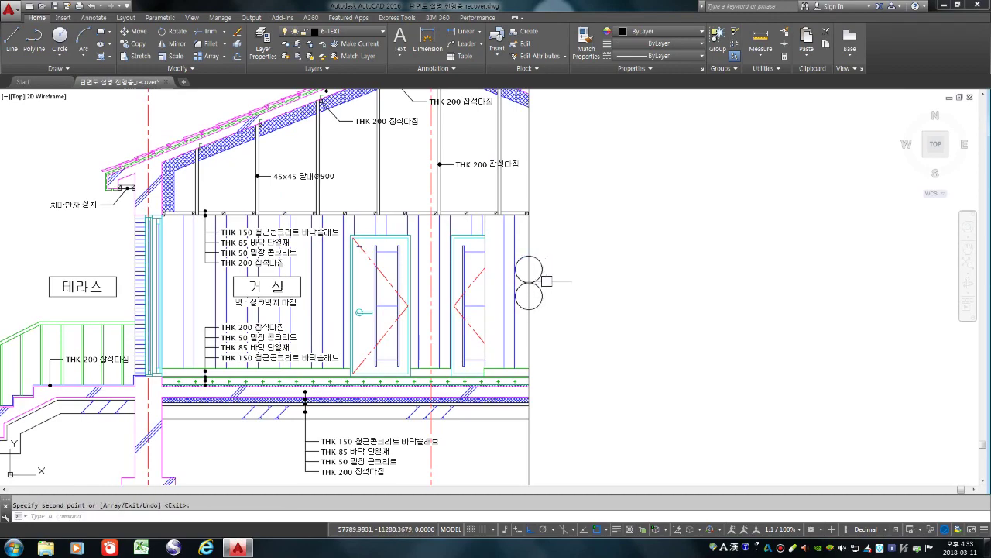
key(Return)
Trim opposite halves of the two circles and the wall line between them
text(tr)
key(Return)
key(Return)
scroll(526, 288, up, 3)
click(500, 283)
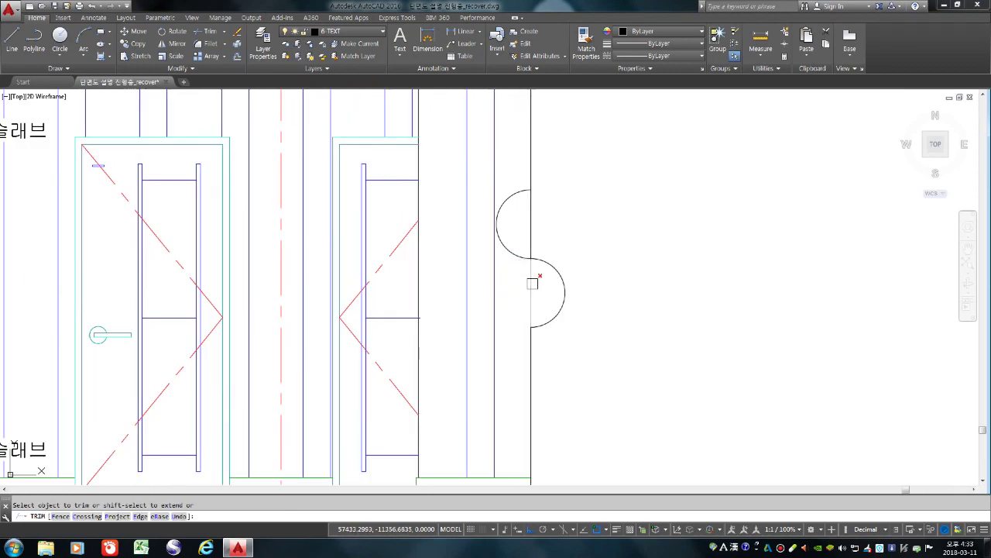
click(532, 282)
click(531, 230)
key(Return)
scroll(548, 232, down, 4)
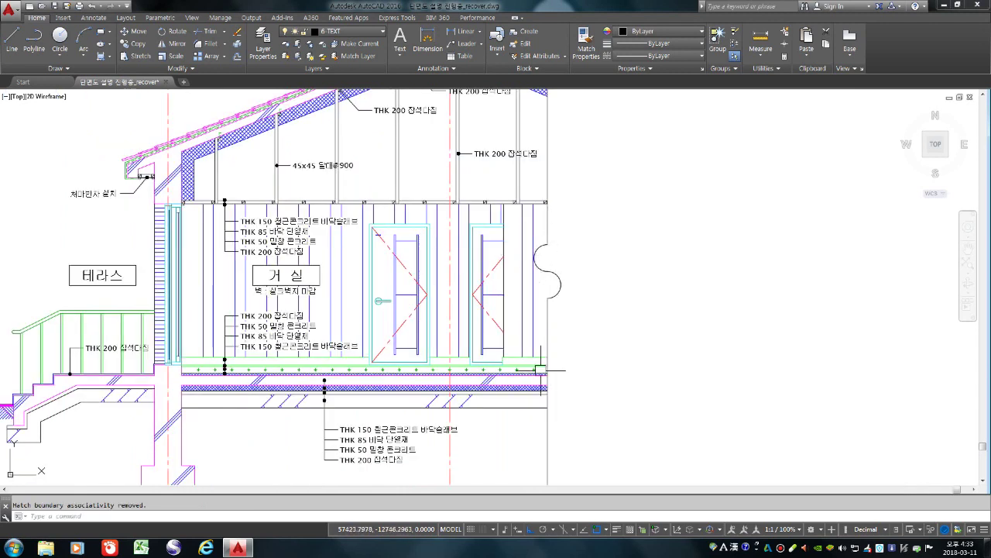
scroll(649, 269, down, 2)
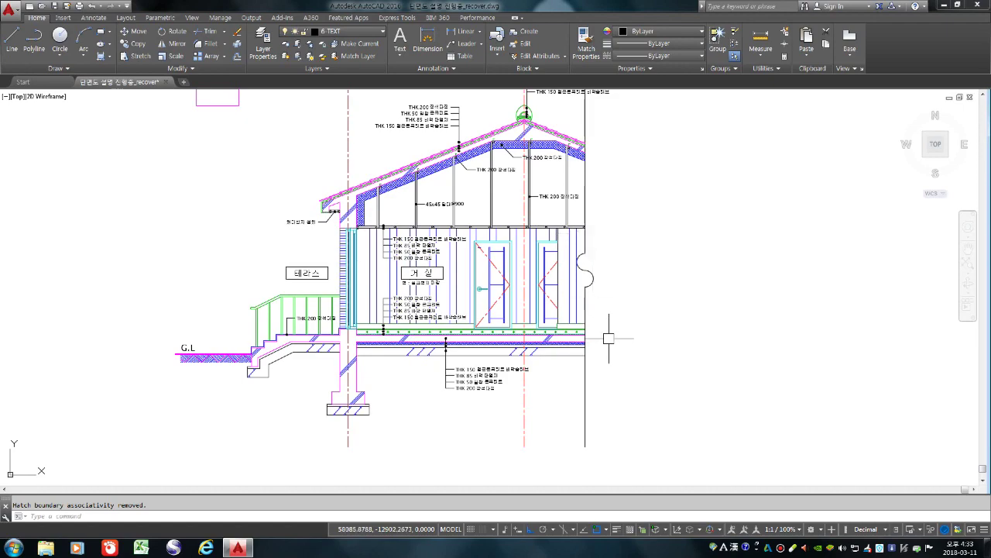
scroll(602, 338, down, 4)
Offset the right-hand vertical line 600 to the left
scroll(533, 321, up, 2)
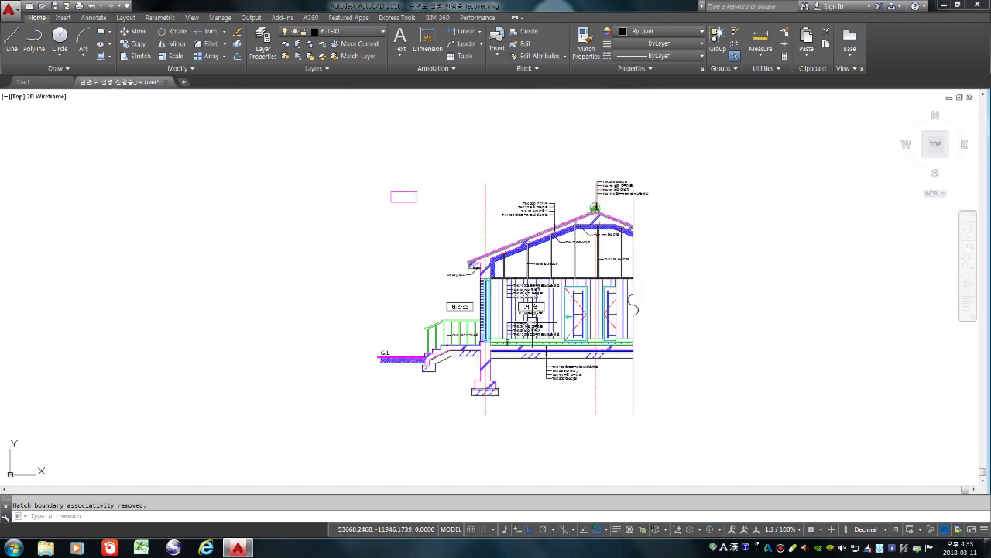
text(o)
key(Return)
text(600)
key(Return)
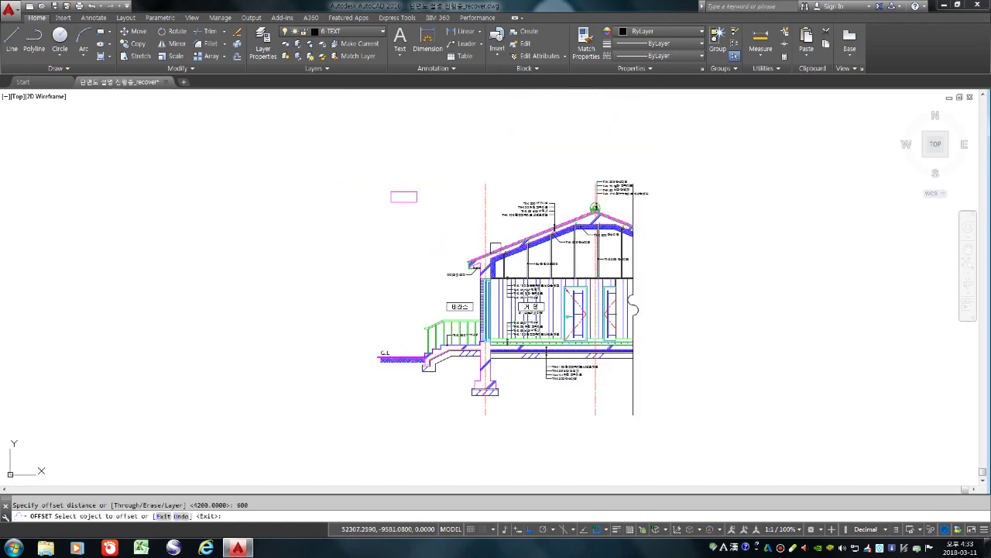
click(483, 210)
click(359, 228)
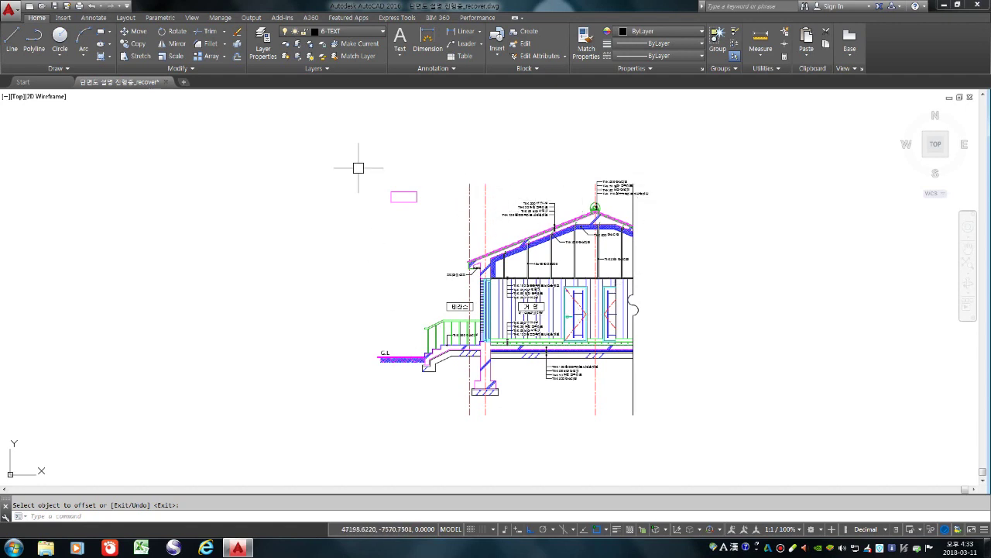
On layer 1-CEN, place horizontal construction lines below the stairs and at the footing top and bottom levels
click(340, 31)
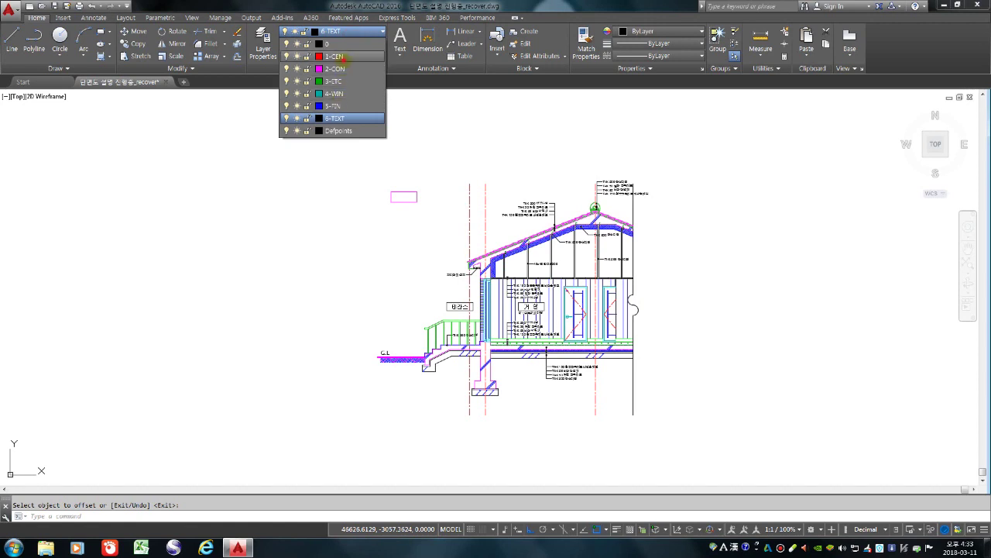
click(334, 56)
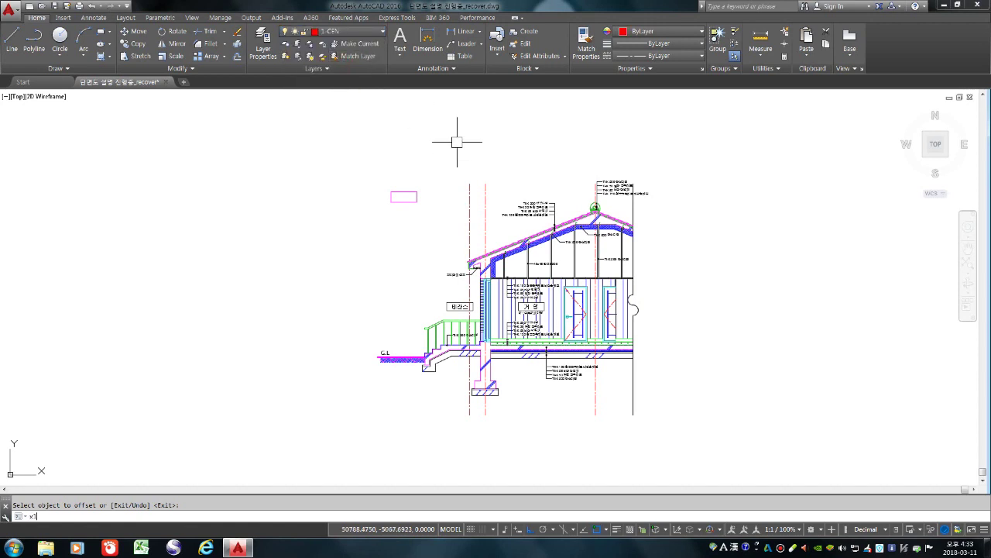
text(xl)
key(Return)
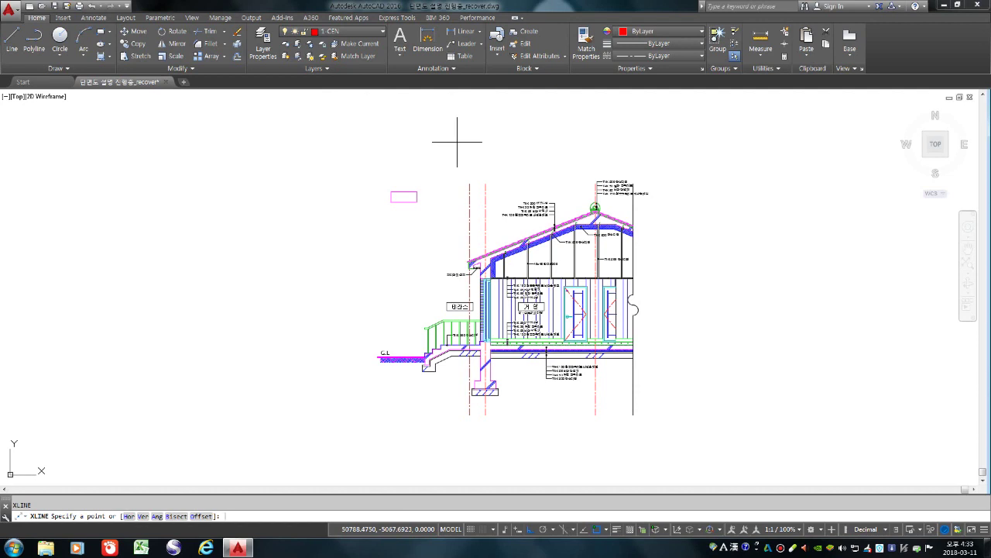
text(h)
key(Return)
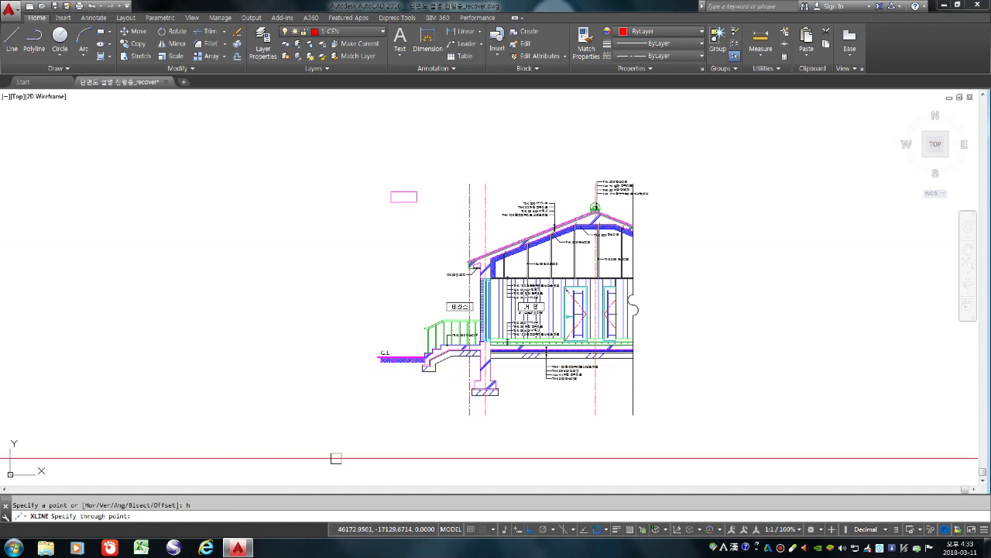
scroll(404, 360, up, 5)
scroll(406, 359, up, 2)
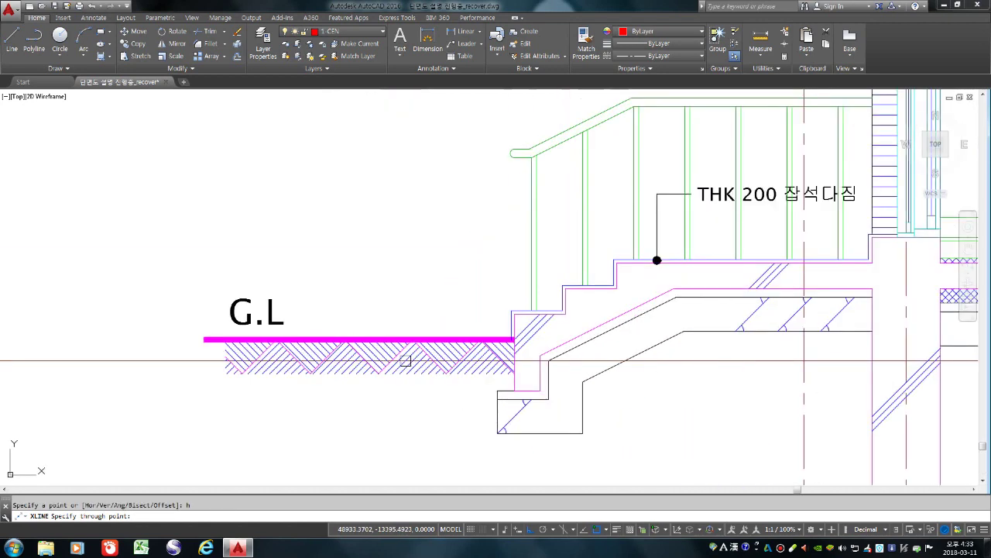
scroll(364, 360, down, 4)
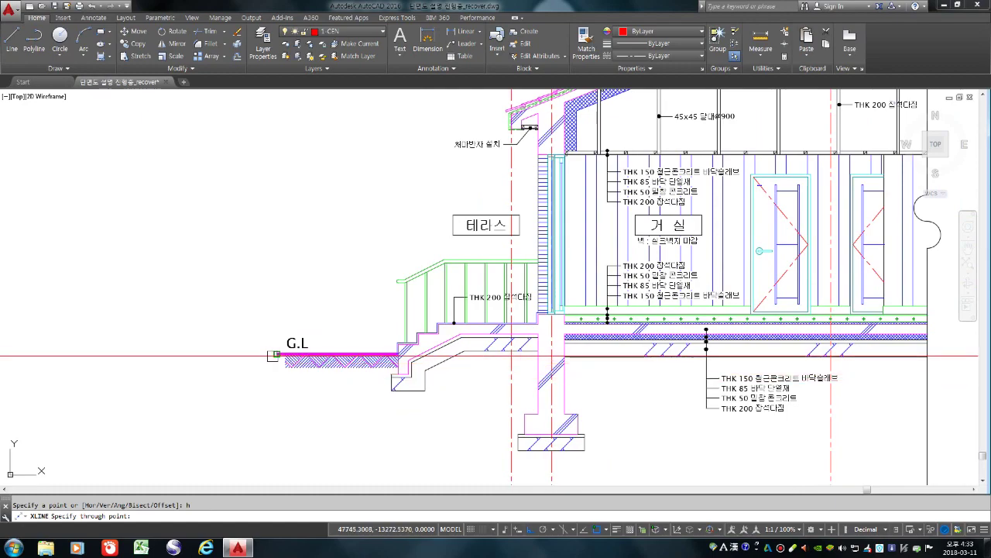
key(Return)
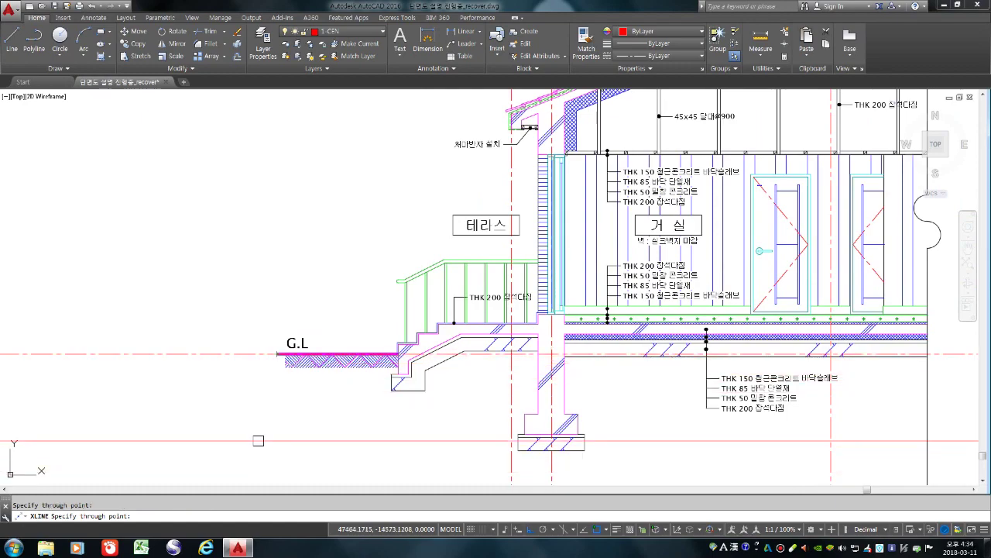
scroll(465, 325, up, 8)
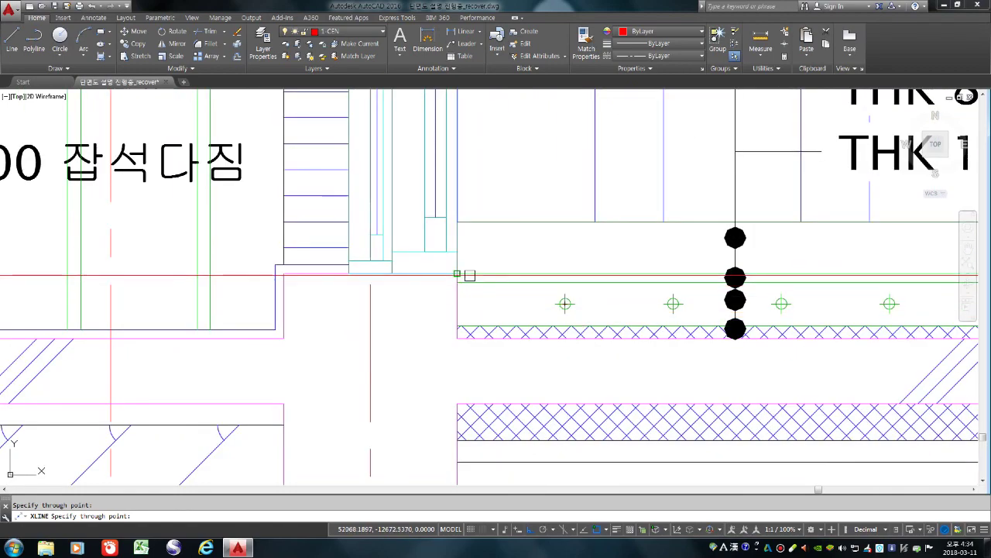
scroll(477, 372, down, 4)
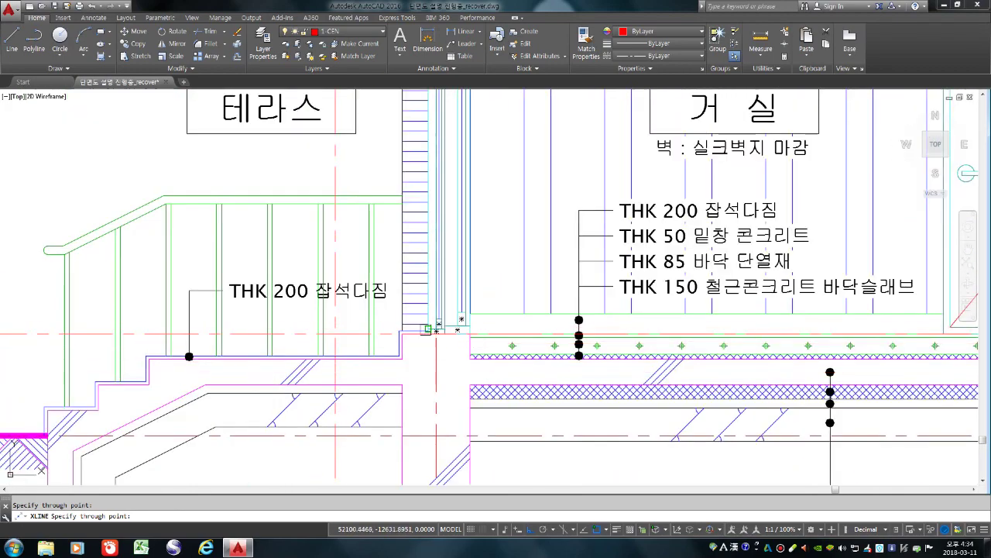
scroll(436, 395, down, 5)
scroll(372, 376, down, 2)
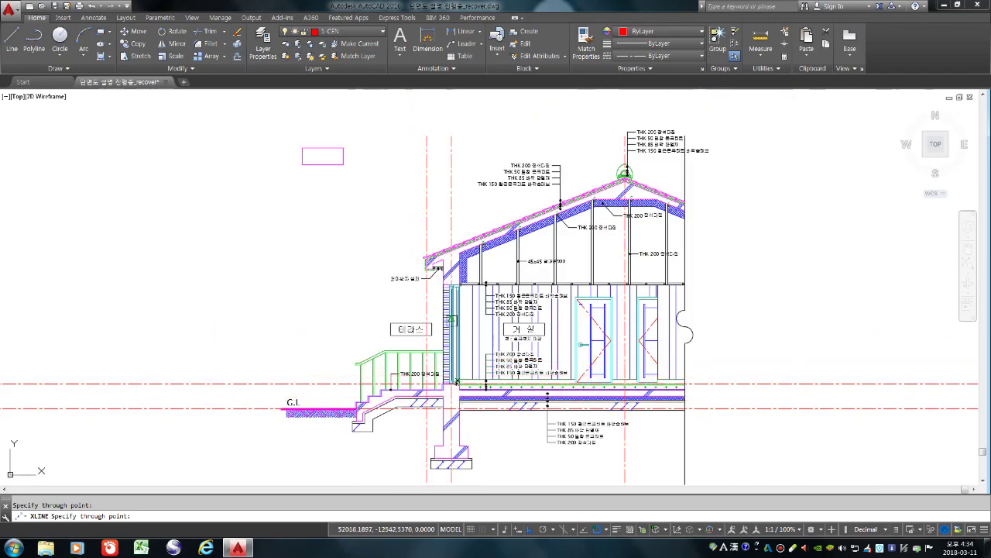
scroll(358, 287, up, 9)
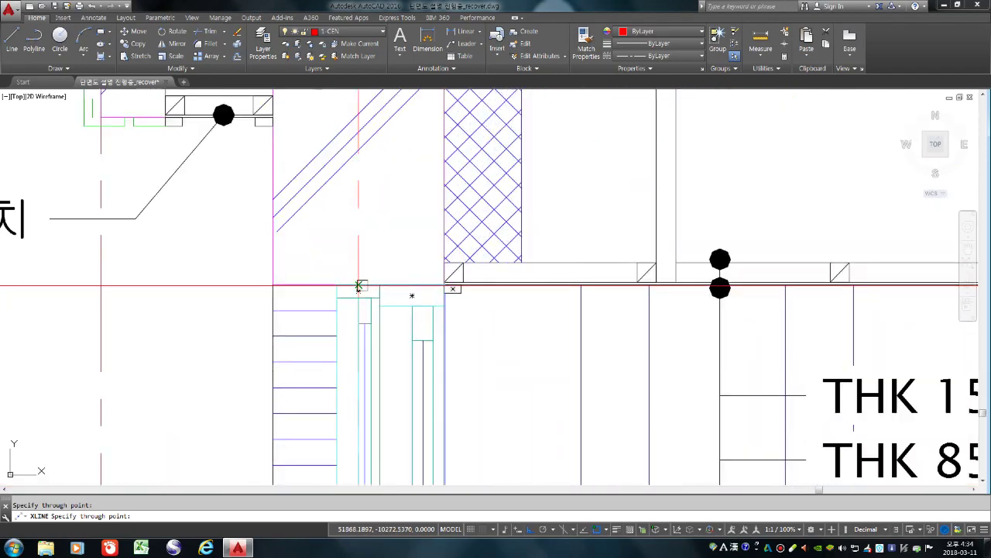
scroll(371, 381, down, 5)
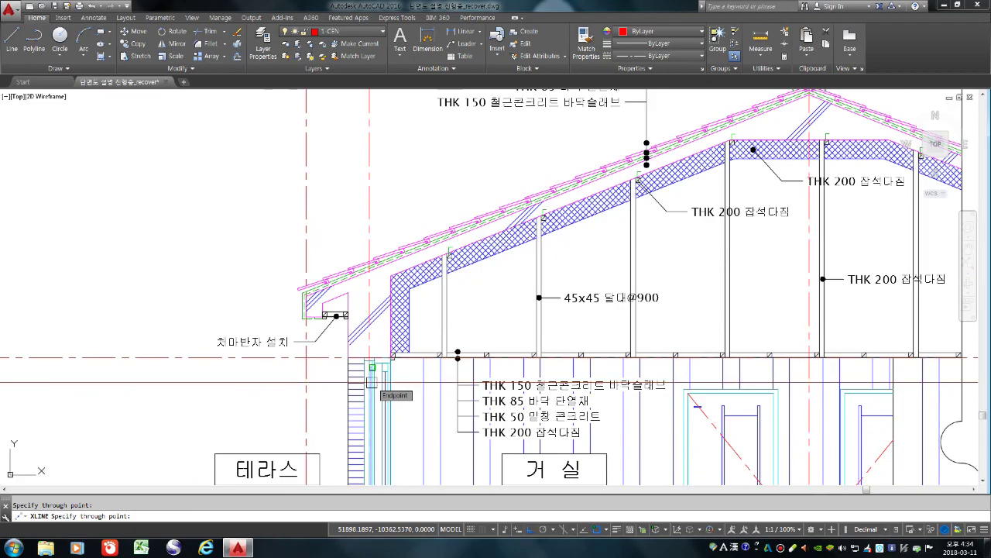
scroll(349, 329, down, 4)
scroll(526, 252, up, 7)
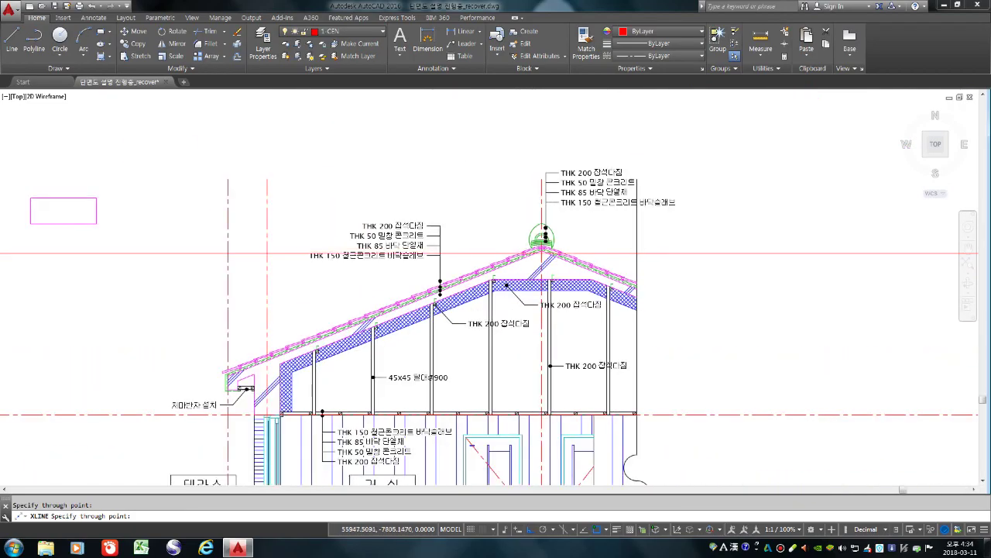
scroll(604, 153, down, 9)
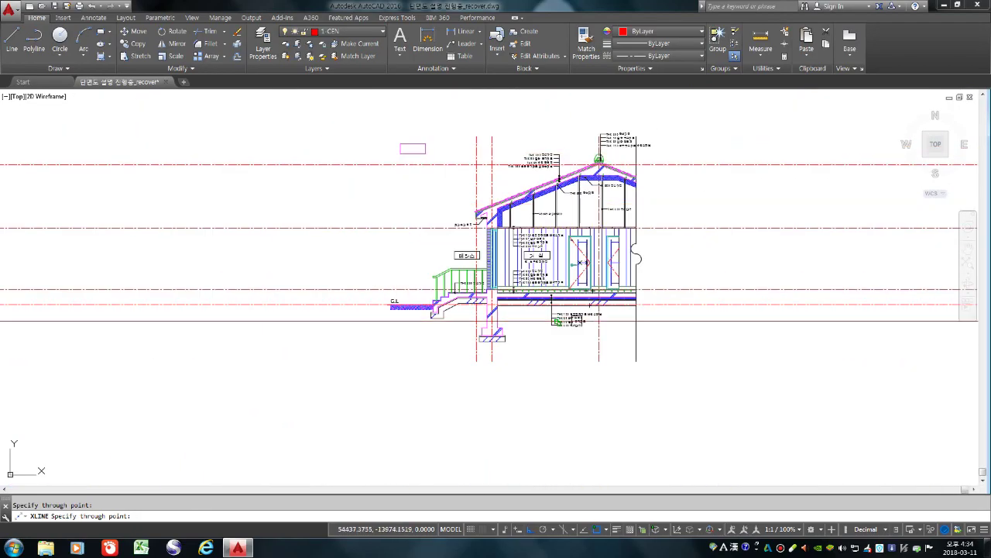
scroll(479, 332, up, 6)
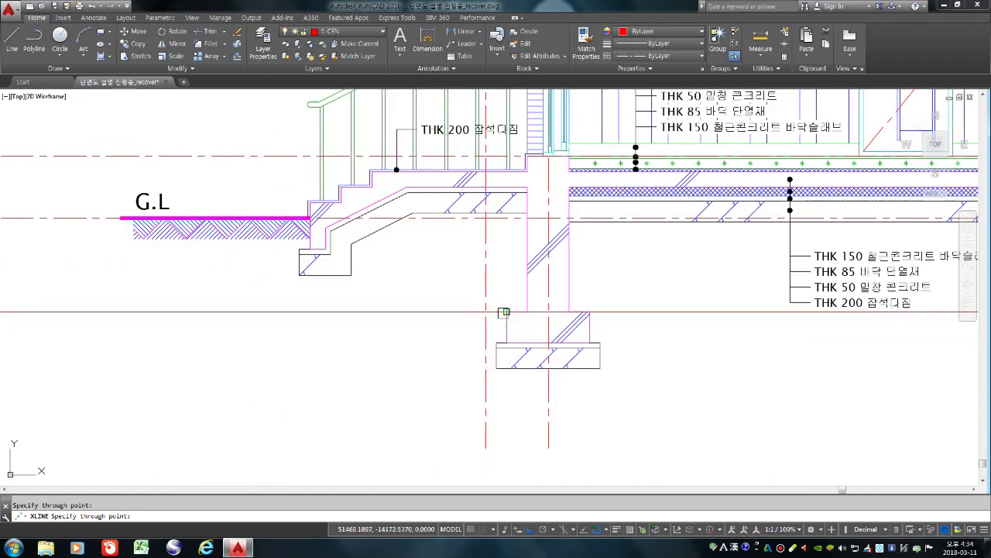
click(496, 311)
click(501, 342)
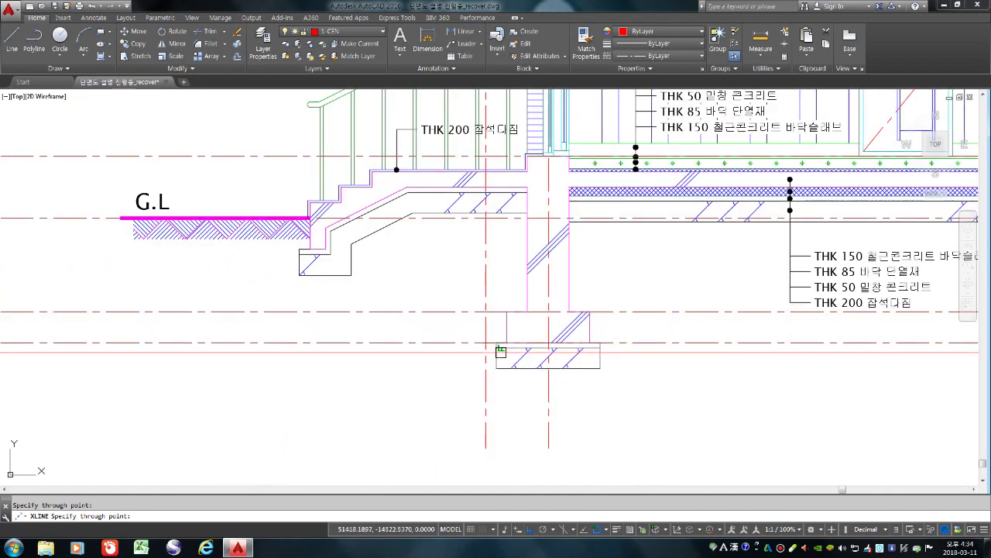
click(501, 347)
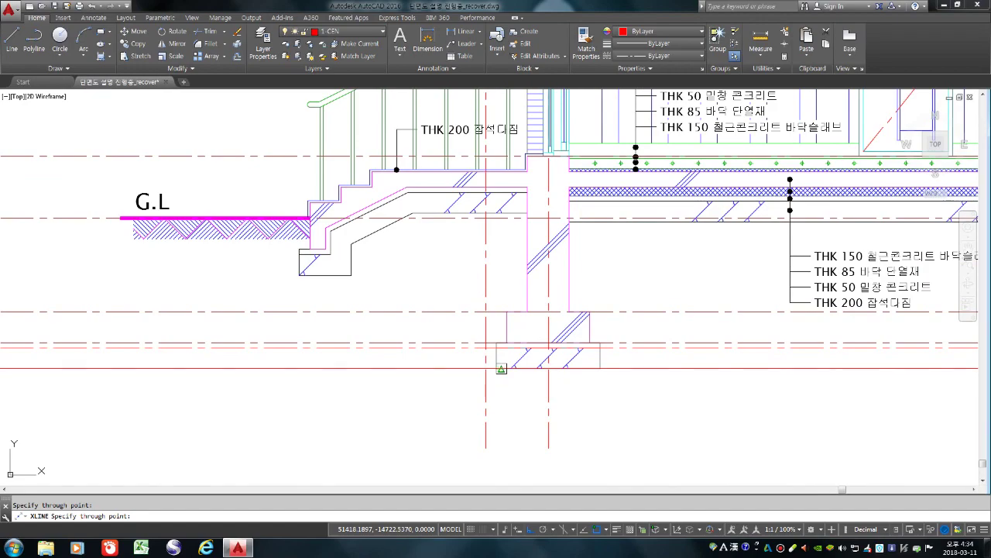
click(501, 369)
Offset the dashed level line 700 units upward to add a new level line
key(Escape)
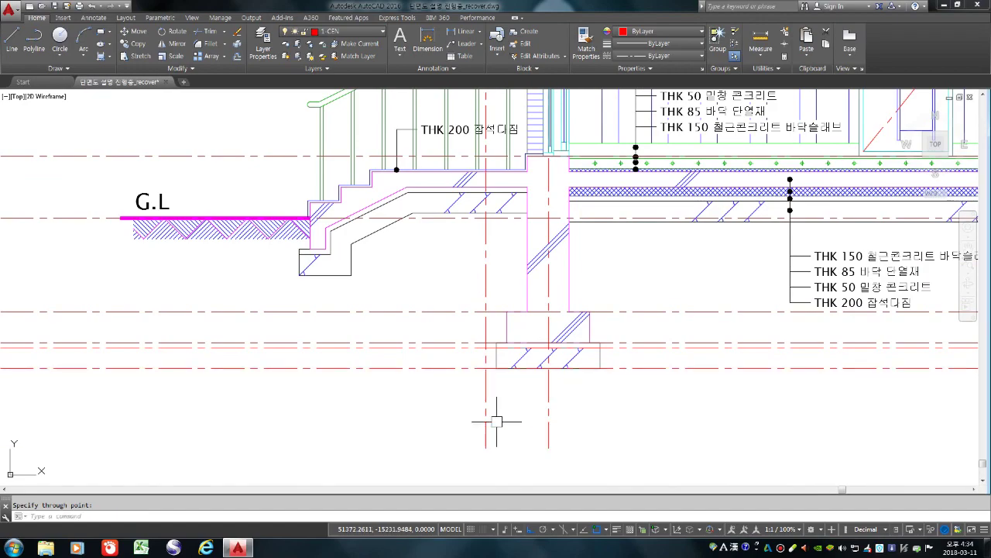
scroll(414, 405, down, 5)
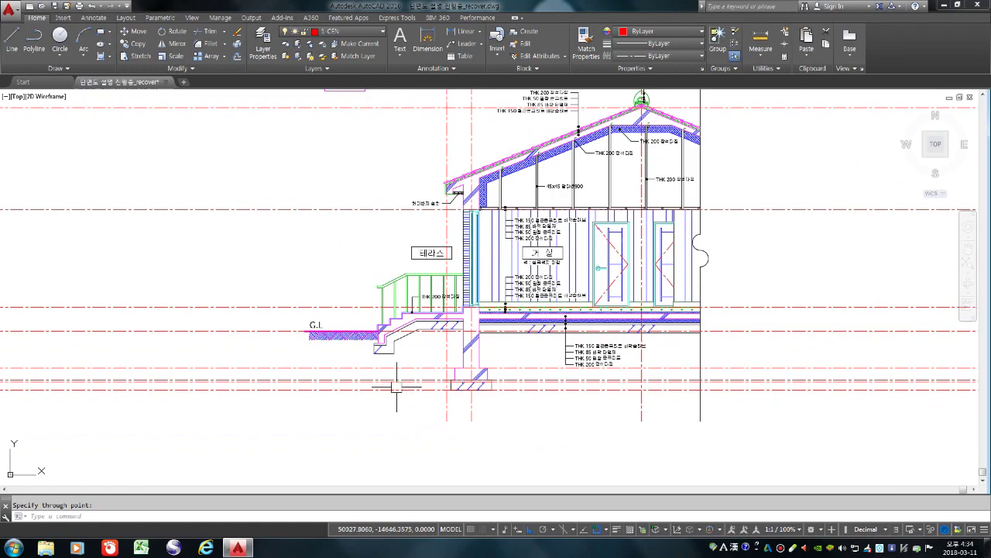
key(Return)
key(Return)
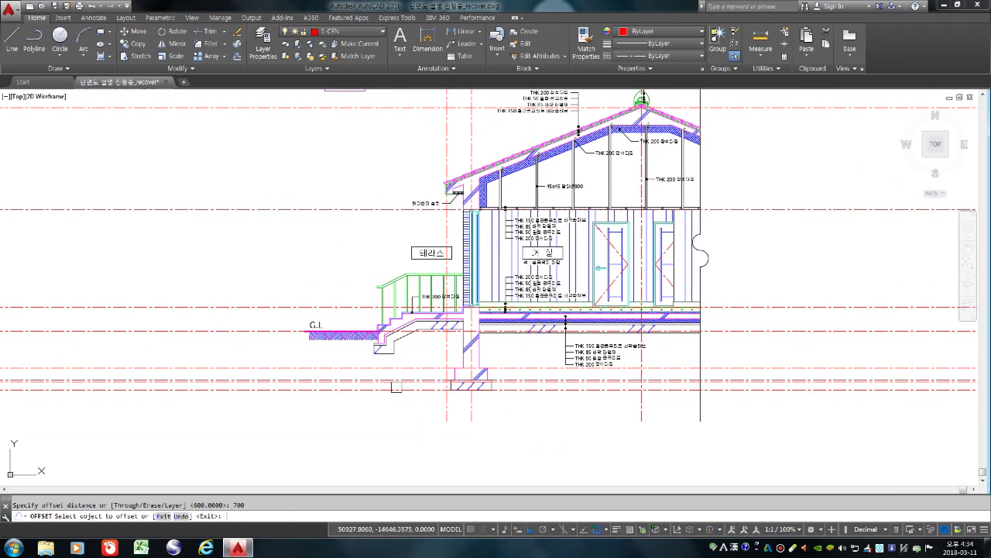
scroll(355, 322, down, 2)
scroll(347, 271, up, 2)
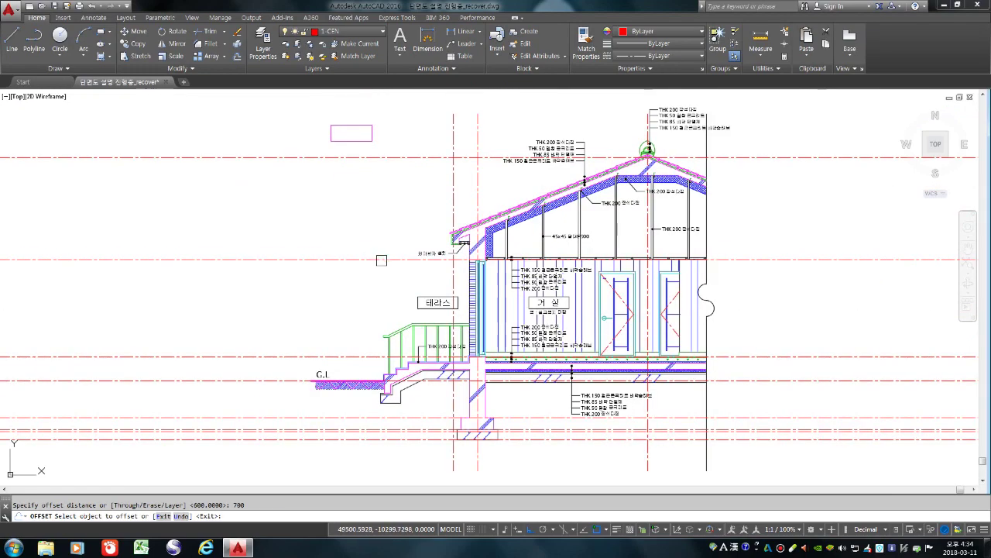
click(381, 259)
click(374, 190)
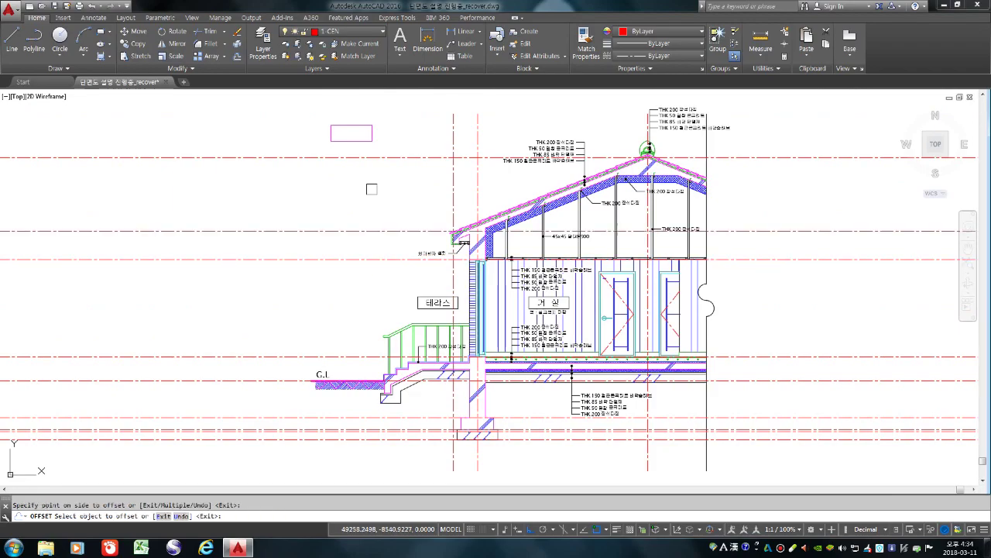
key(Return)
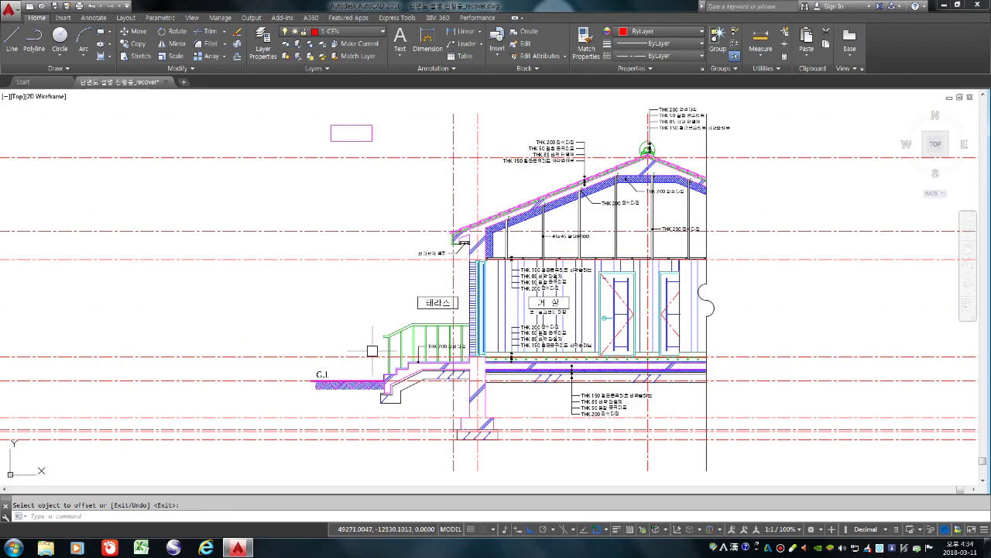
text(l)
key(Return)
Draw a vertical line left of the house section, beyond the ground line's end
click(298, 114)
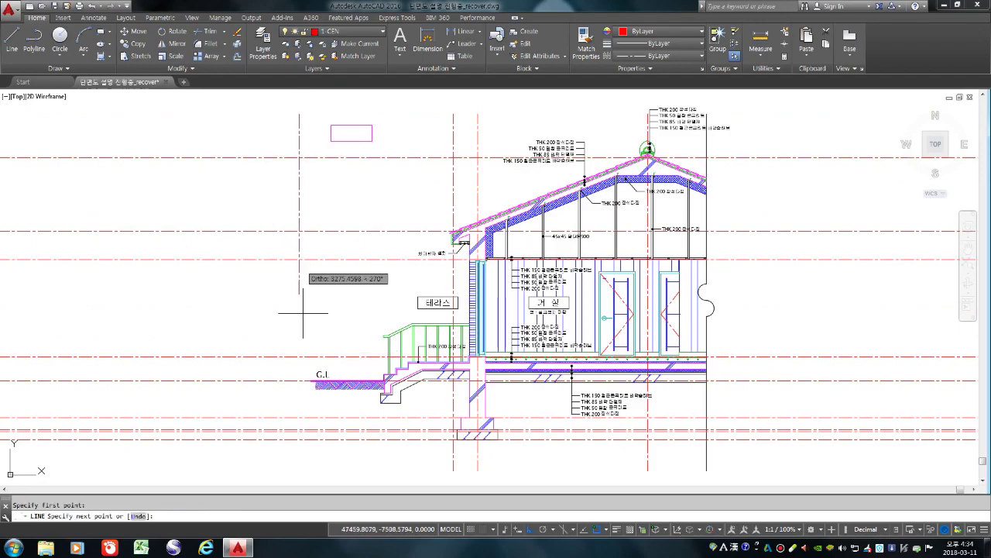
click(299, 477)
key(Escape)
text(m)
key(Return)
middle_drag(313, 483, 804, 483)
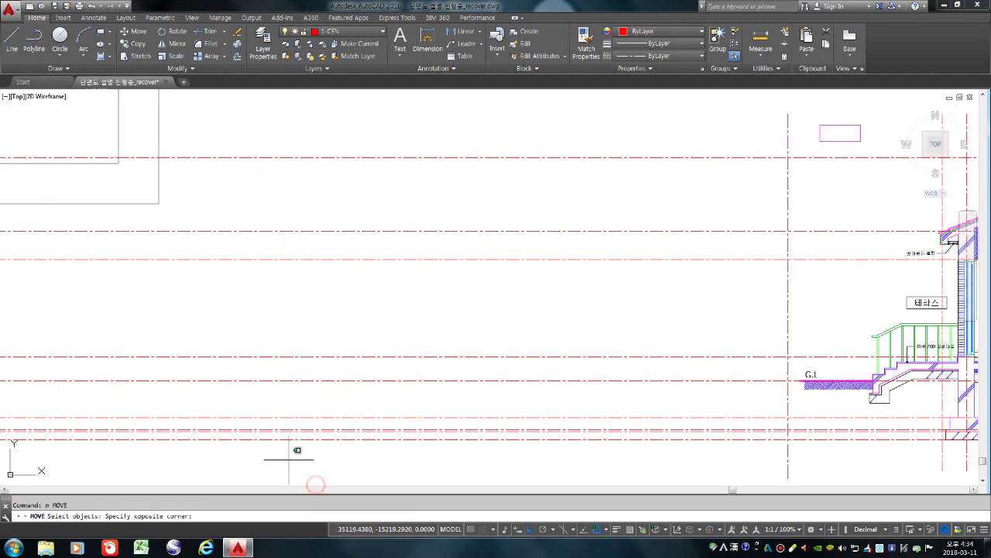
key(Escape)
scroll(451, 425, down, 7)
scroll(564, 451, up, 3)
scroll(564, 452, up, 2)
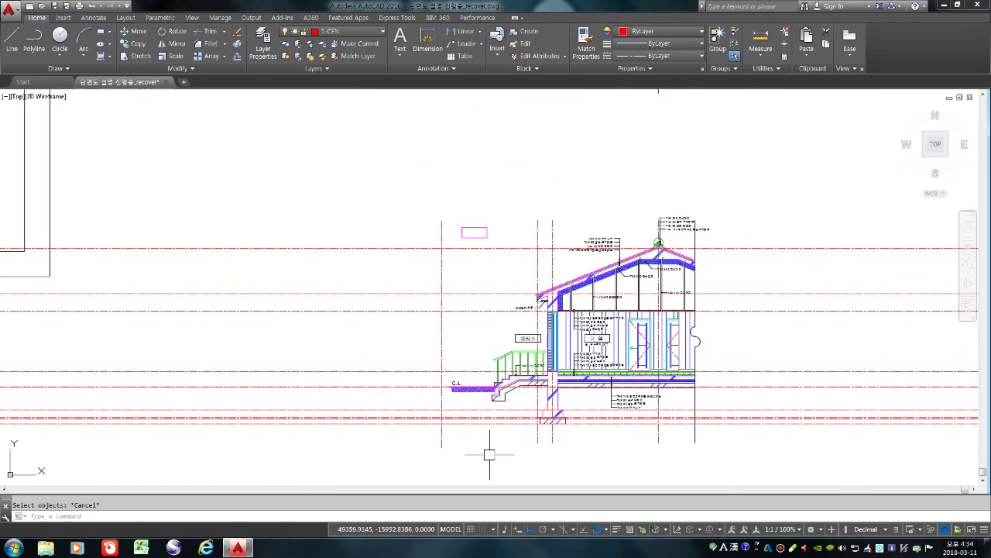
Move the new vertical line slightly to the right
text(m)
key(Return)
drag(471, 454, 428, 444)
key(Return)
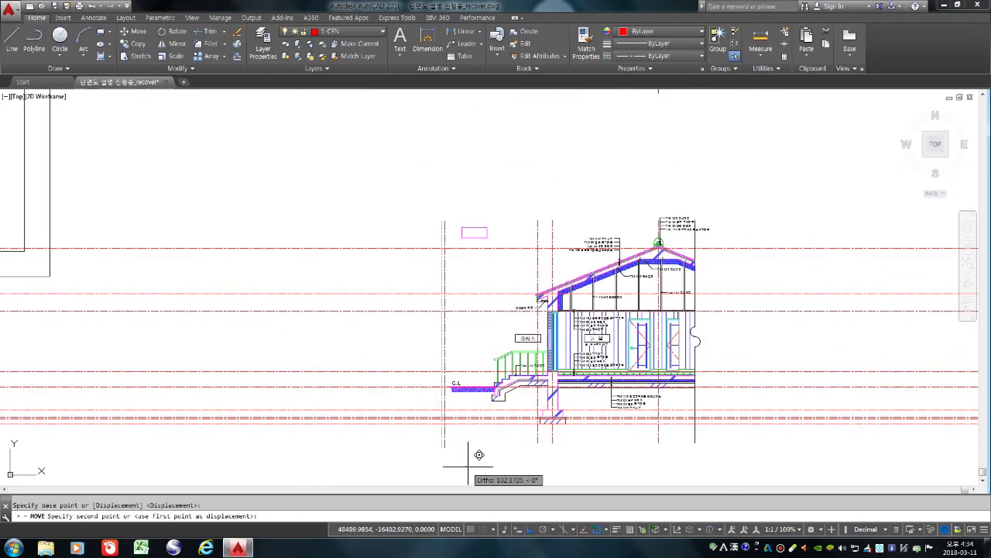
click(481, 441)
click(487, 443)
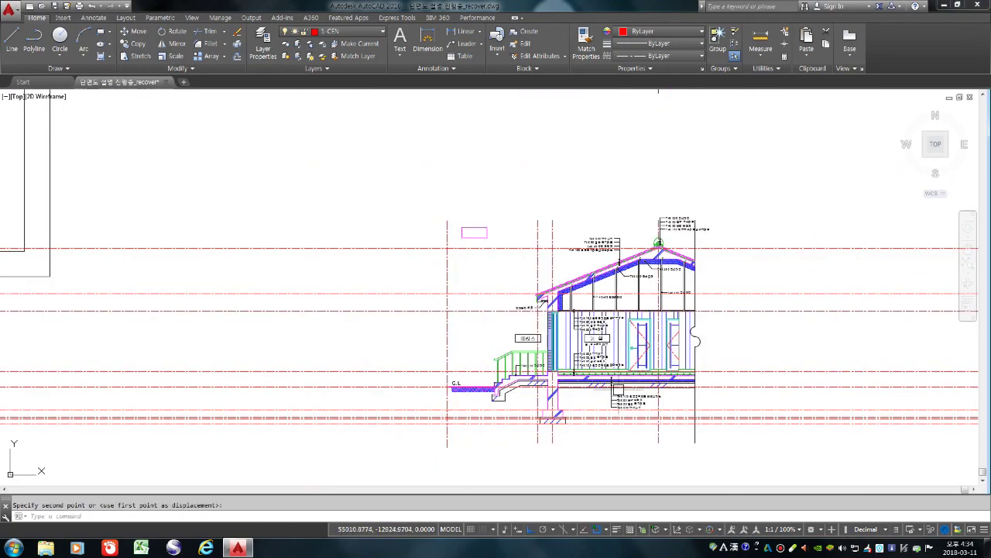
Trim the horizontal level lines back to the left and right vertical boundary lines
text(tr)
key(Return)
click(446, 336)
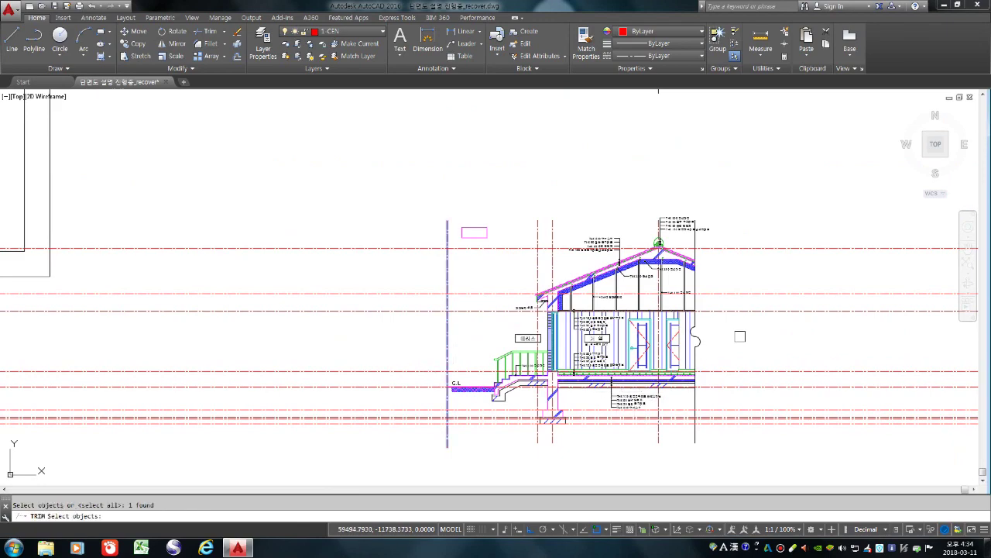
click(695, 236)
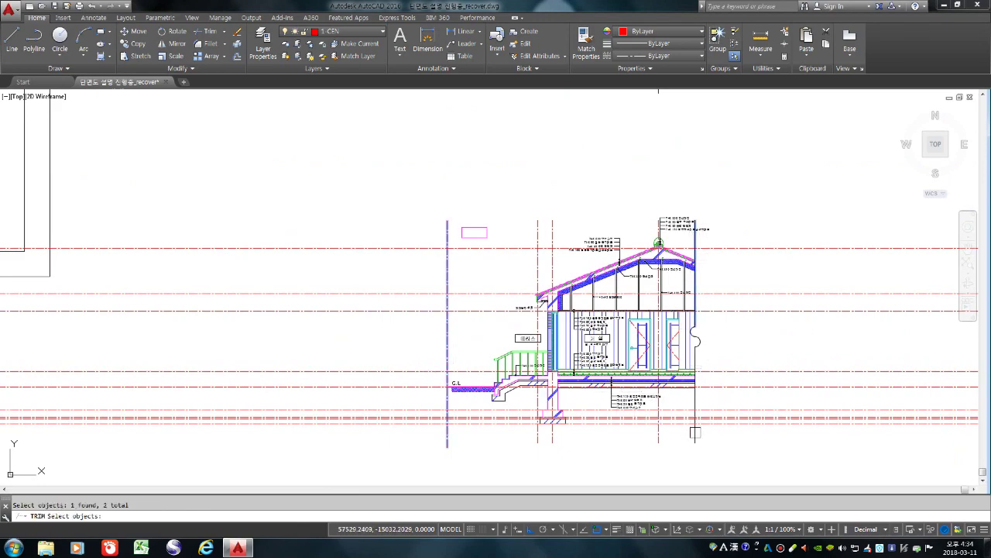
key(Return)
click(775, 444)
click(755, 217)
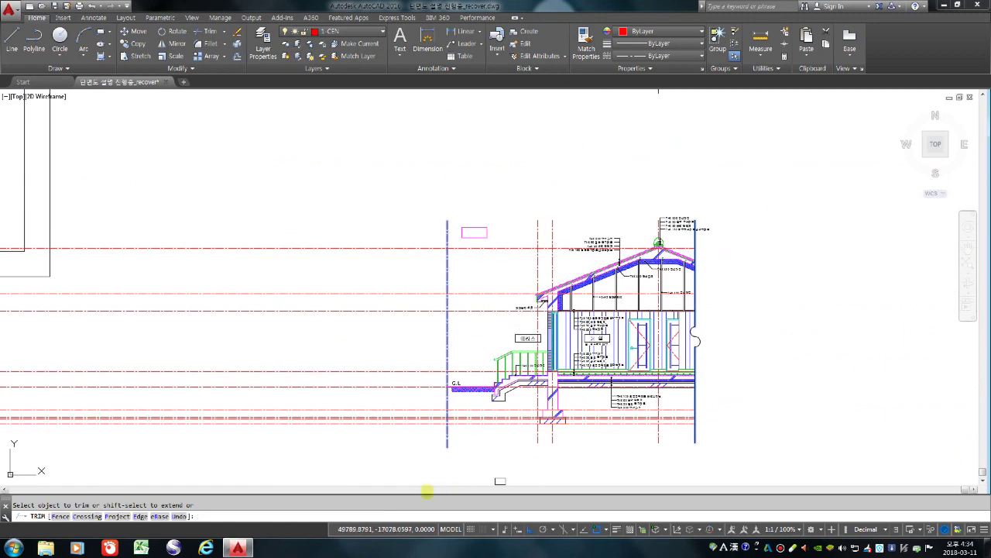
click(412, 463)
click(327, 240)
key(Return)
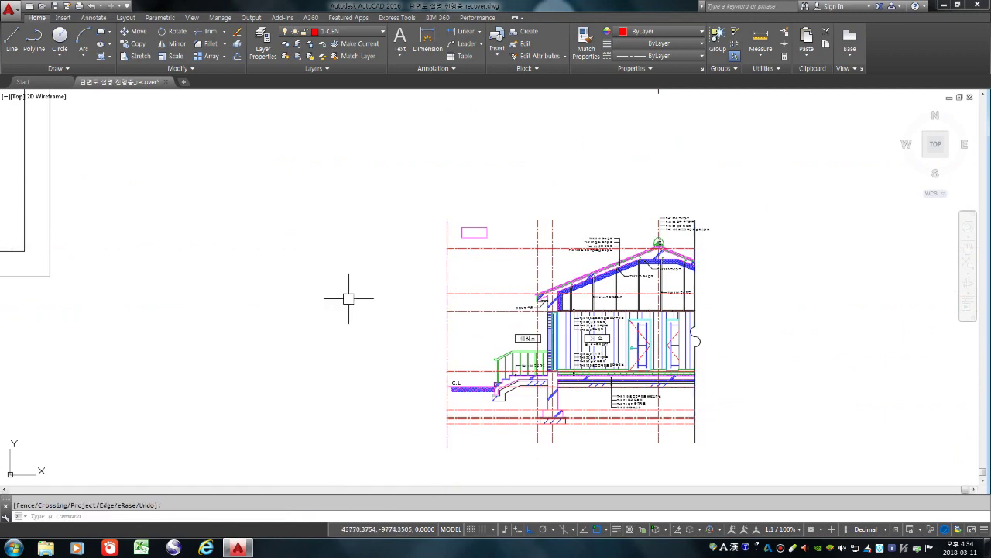
Erase the stray object near the left boundary line
scroll(442, 434, up, 2)
text(e)
key(Return)
click(447, 445)
key(Return)
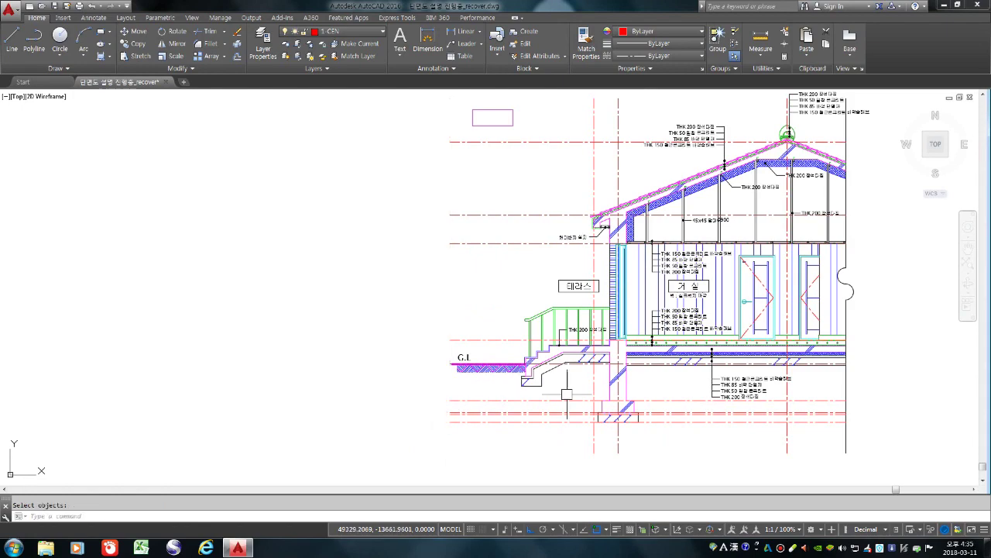
scroll(542, 367, up, 5)
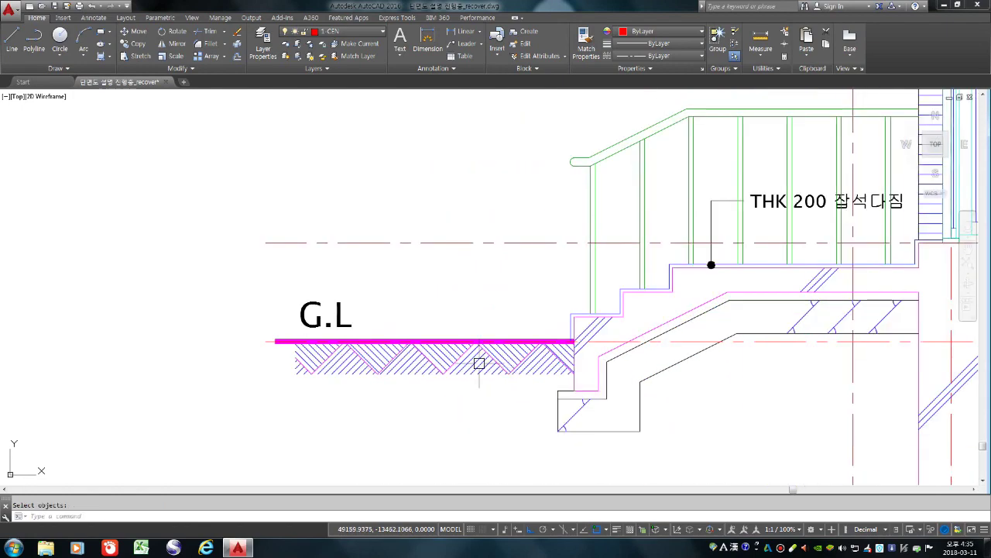
scroll(372, 348, down, 4)
scroll(509, 352, up, 2)
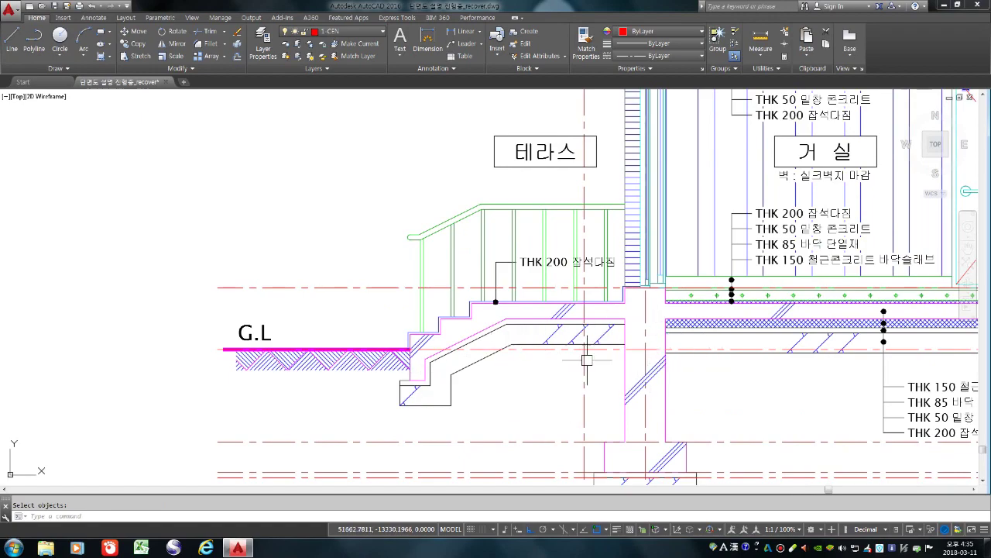
scroll(503, 370, down, 5)
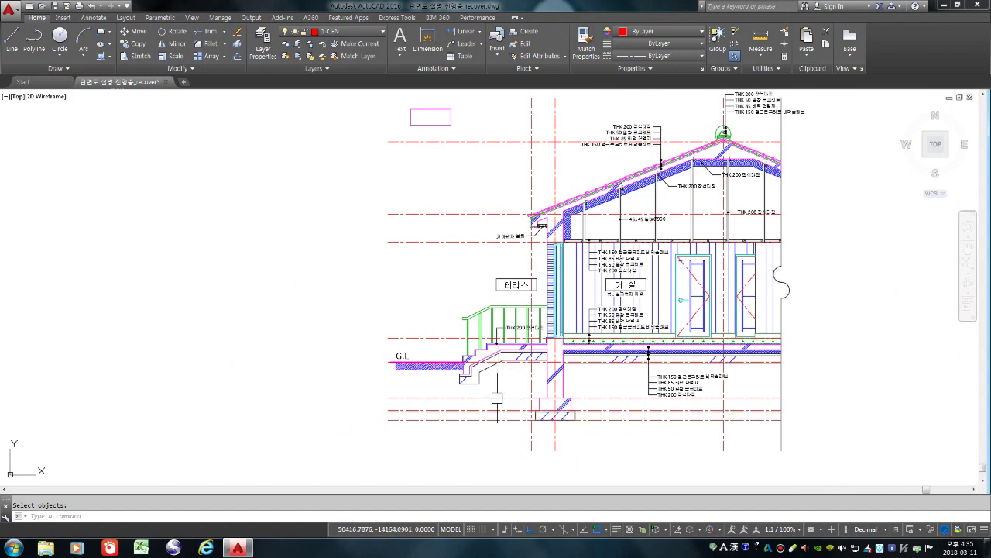
Stretch the right ends of the lower level lines leftward to shorten them
text(s)
key(Return)
click(807, 427)
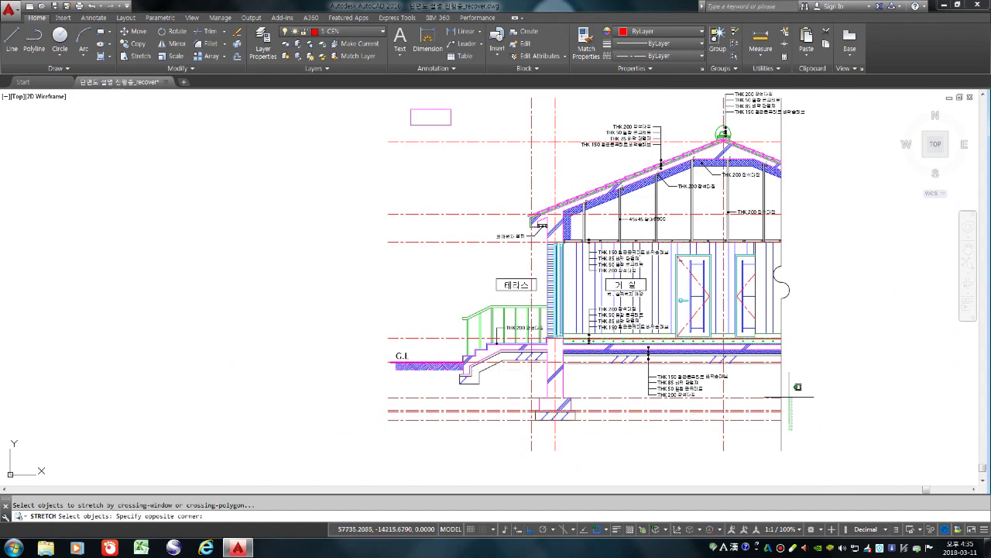
click(754, 364)
key(Return)
click(768, 438)
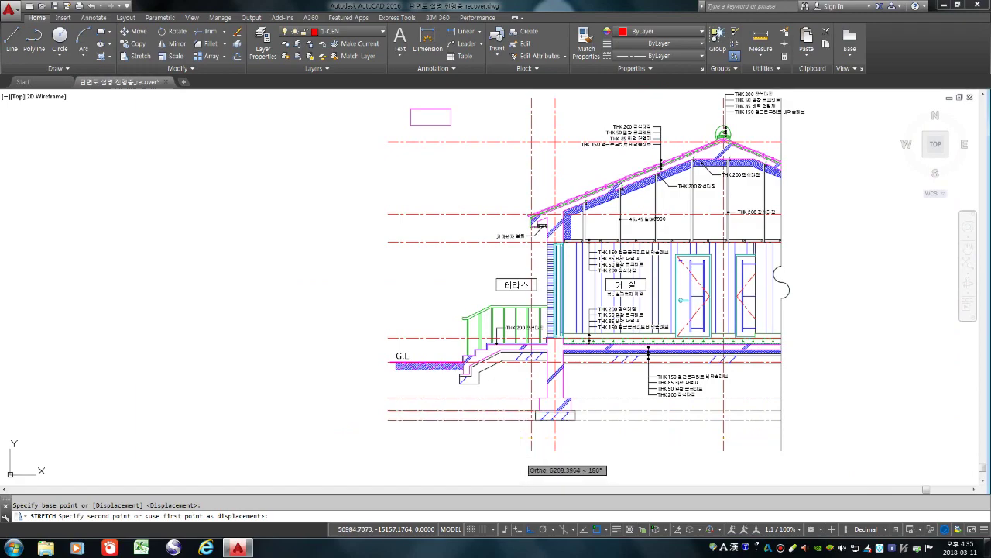
click(528, 455)
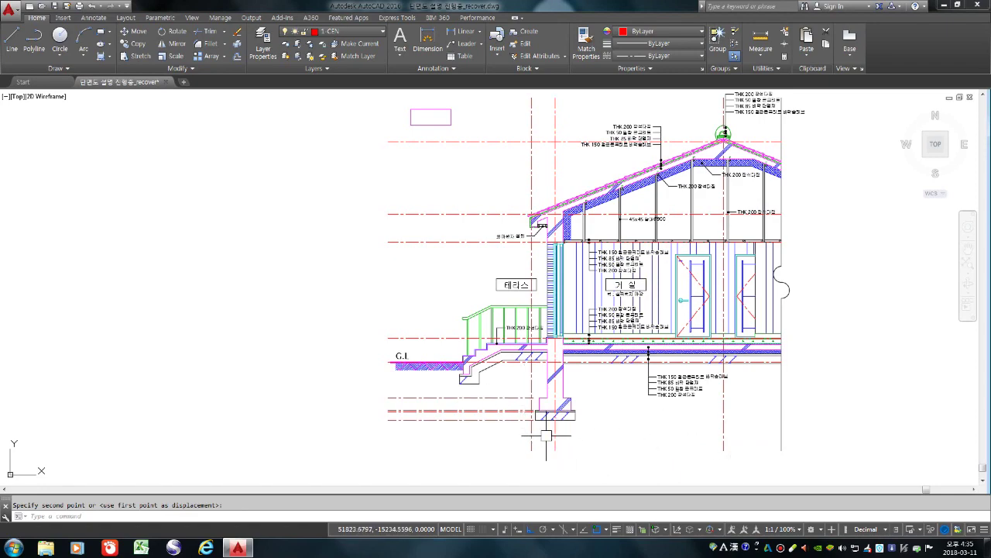
scroll(546, 434, up, 6)
scroll(547, 370, down, 4)
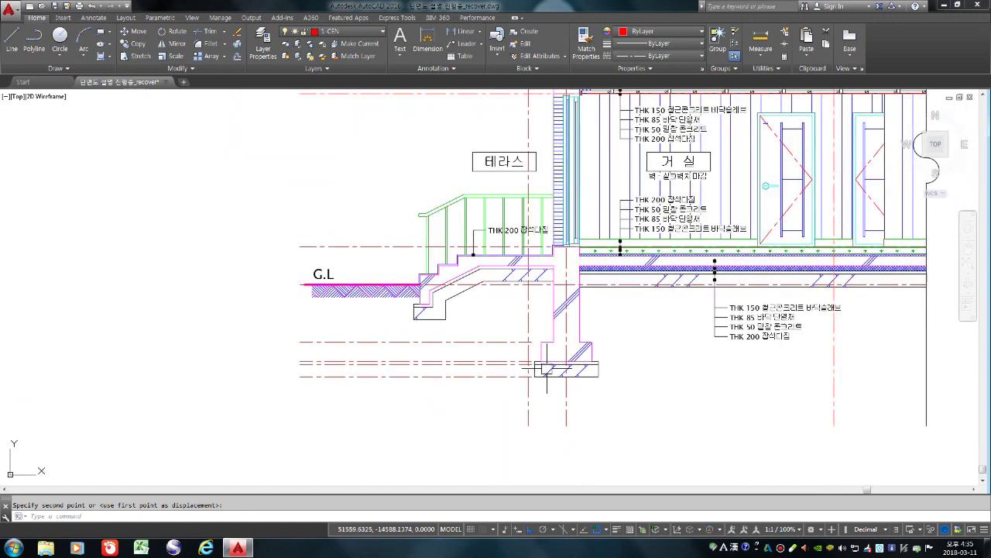
right_click(547, 369)
key(Escape)
scroll(540, 365, down, 2)
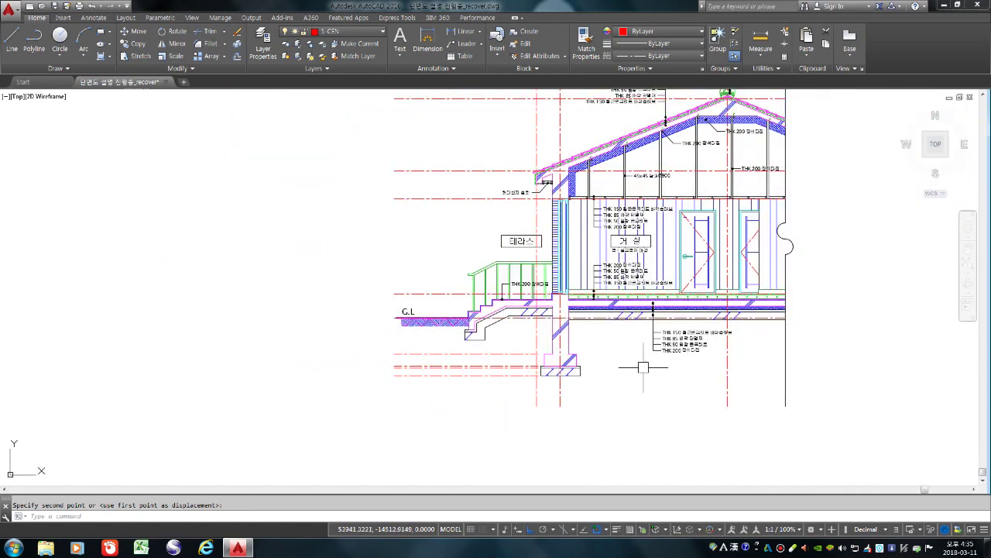
scroll(561, 399, down, 2)
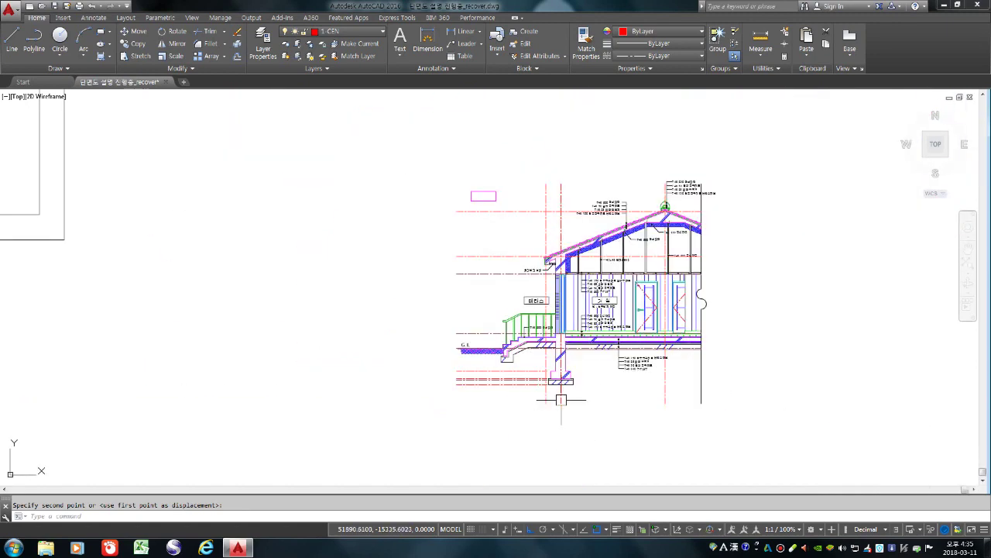
scroll(565, 412, up, 4)
Draw a temporary horizontal guide line below the footing
key(Escape)
text(l)
key(Return)
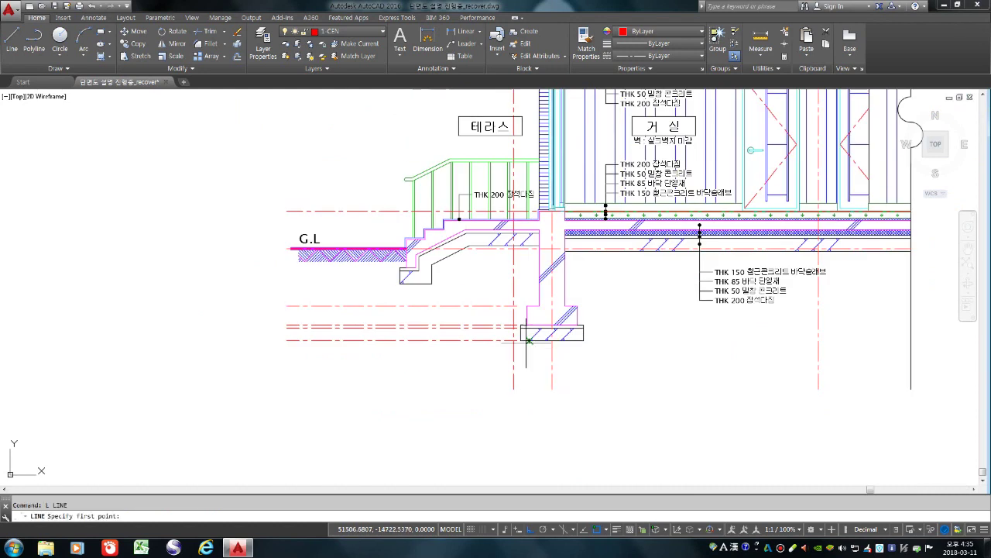
scroll(526, 341, up, 2)
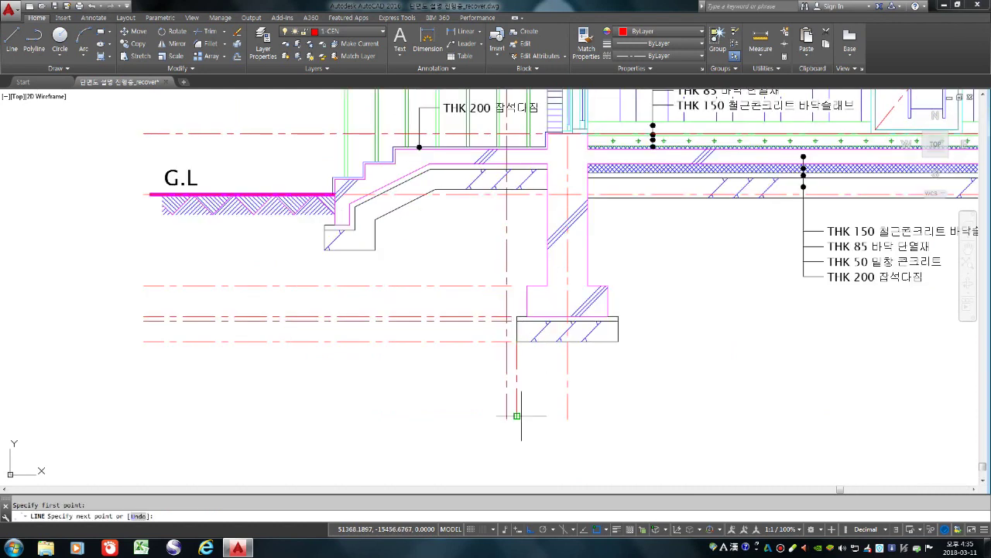
click(527, 317)
key(Return)
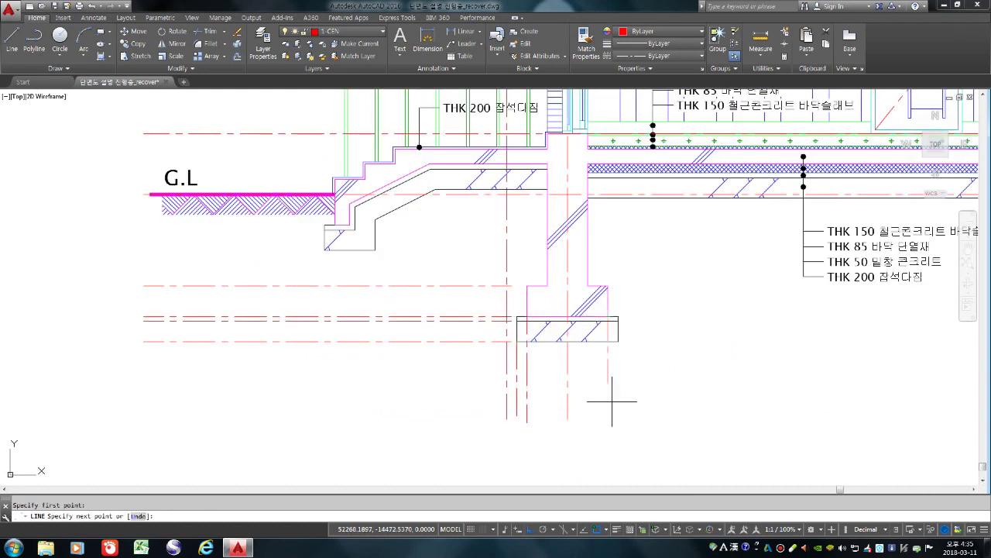
key(Return)
click(618, 340)
key(Return)
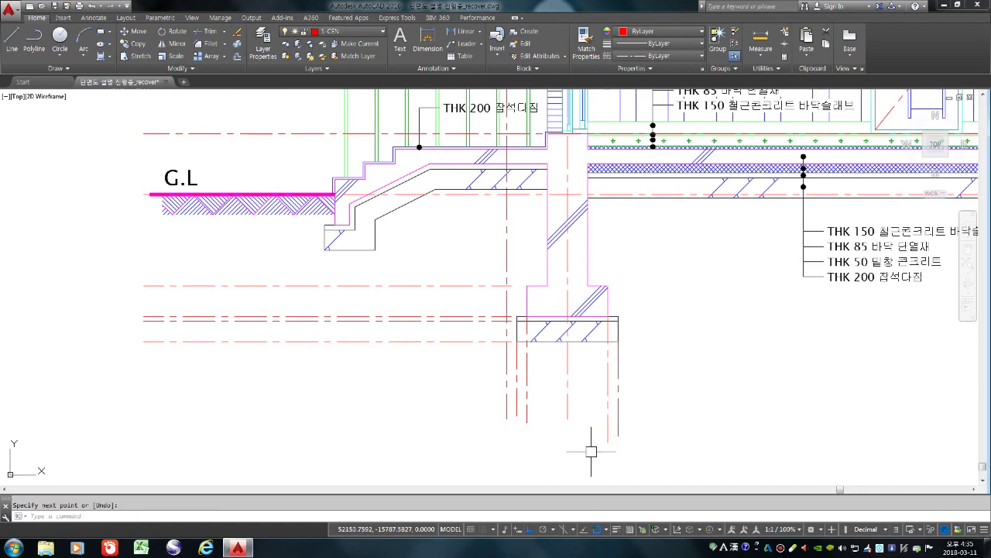
key(Return)
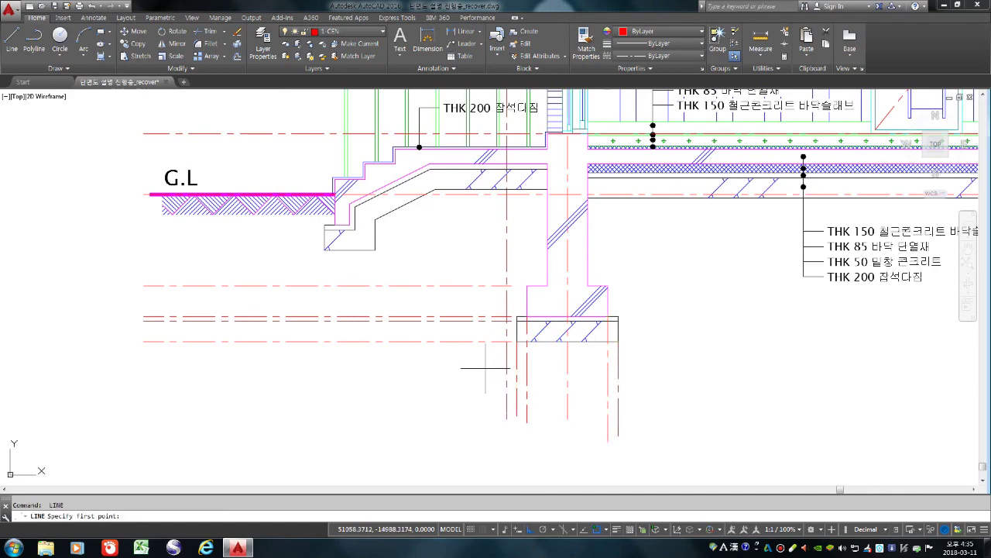
click(444, 395)
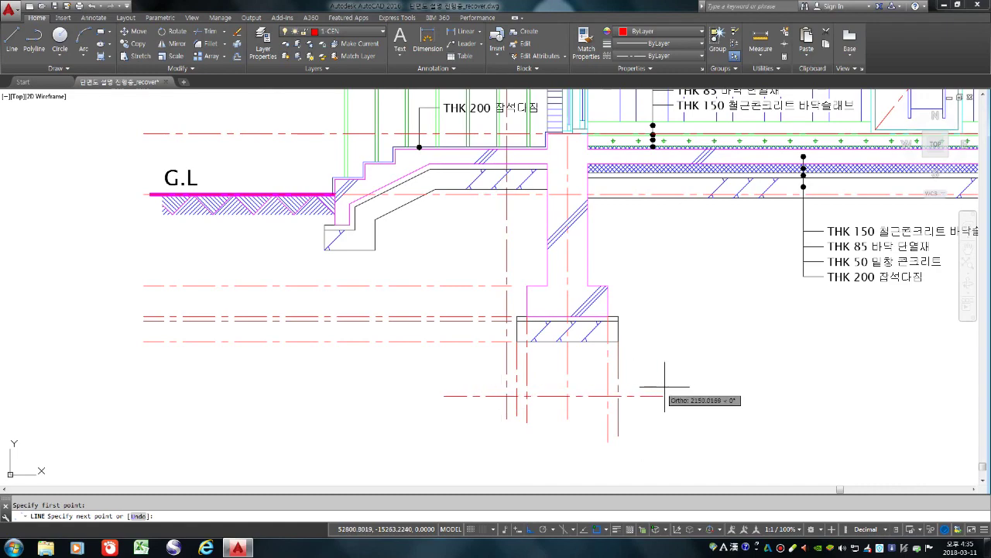
click(638, 403)
key(Return)
Trim the red lines under the footing to the guide line
text(tr)
key(space)
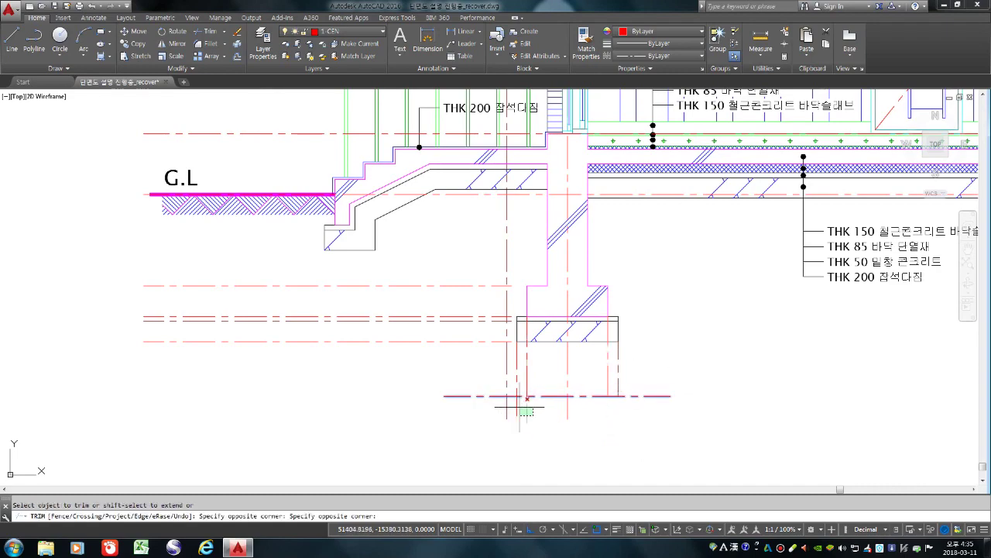
key(Escape)
Erase the temporary guide line and zoom out to view the section
text(e)
key(space)
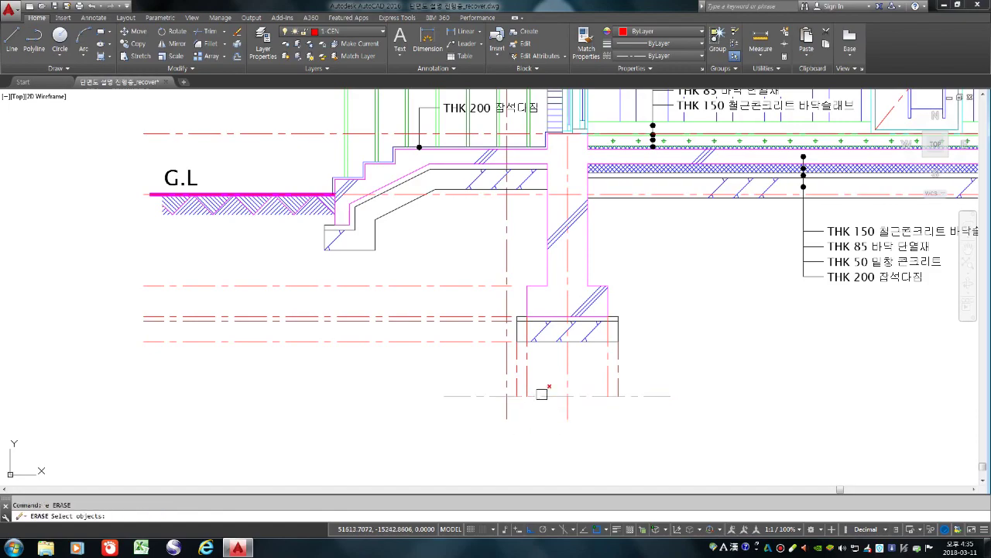
click(542, 393)
key(space)
scroll(527, 401, up, 4)
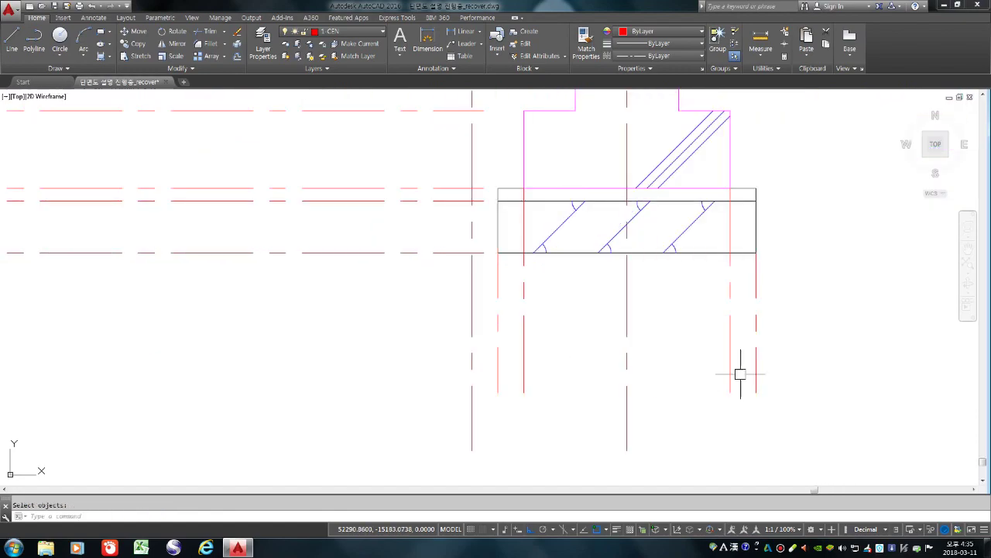
scroll(688, 365, down, 2)
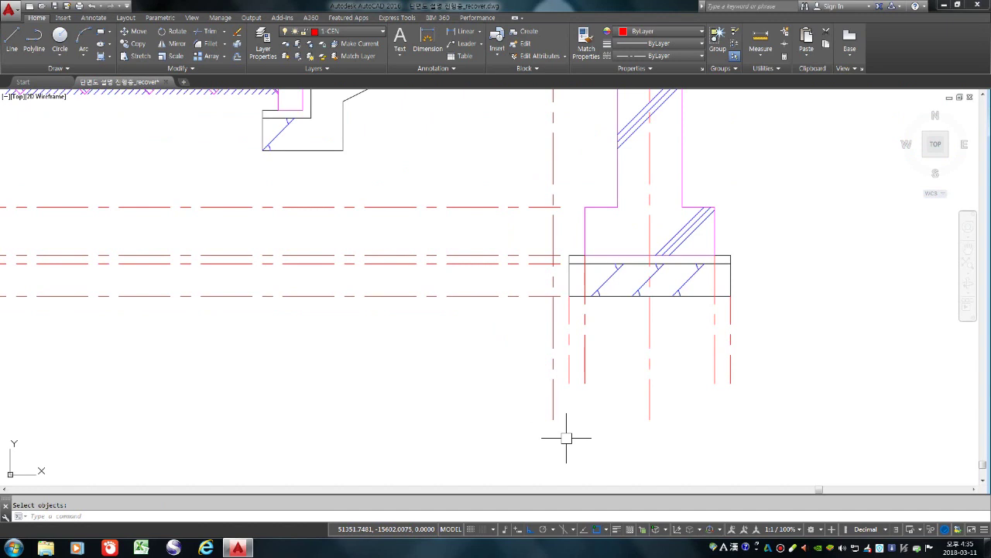
scroll(428, 408, down, 3)
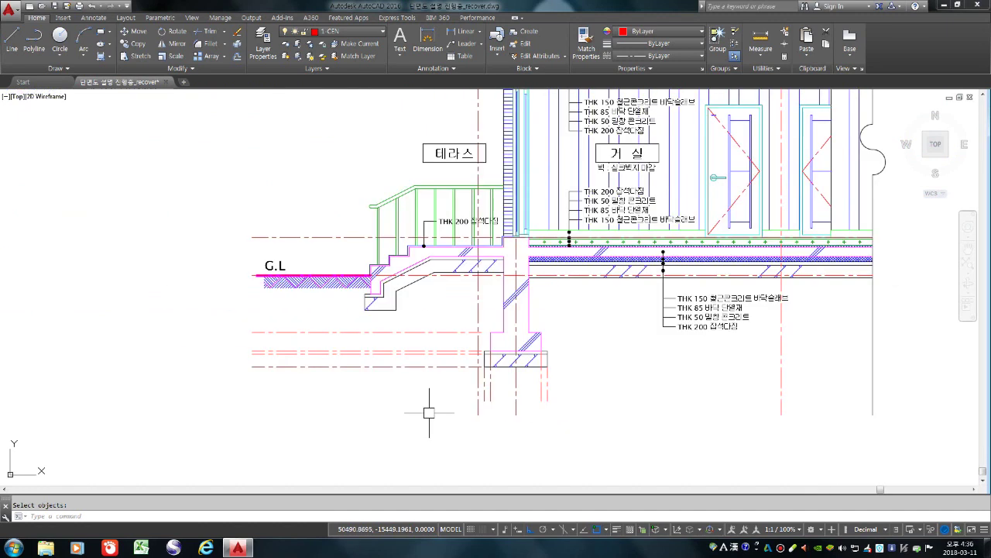
scroll(431, 401, down, 2)
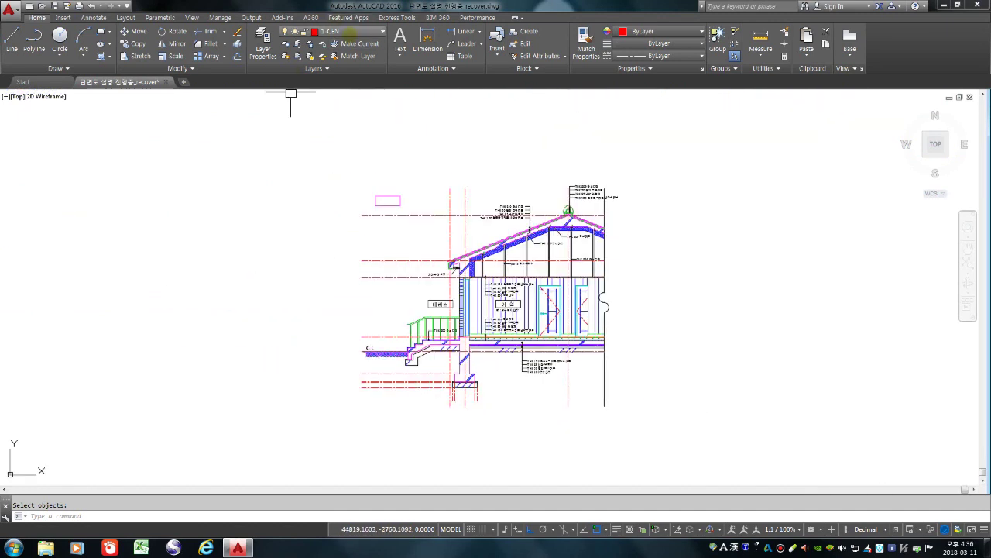
click(341, 31)
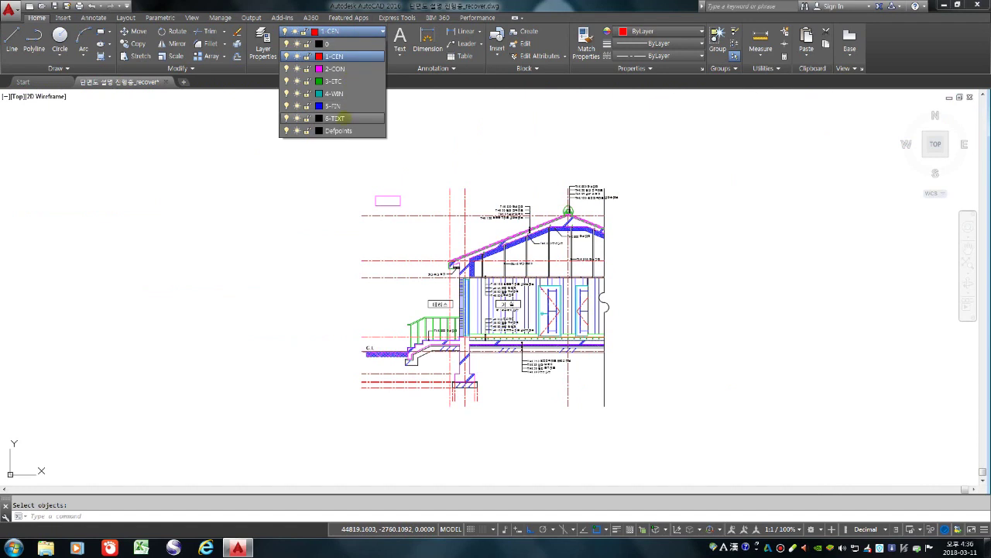
Set 6-TEXT as the current layer and bring up the Annotate tools
click(344, 119)
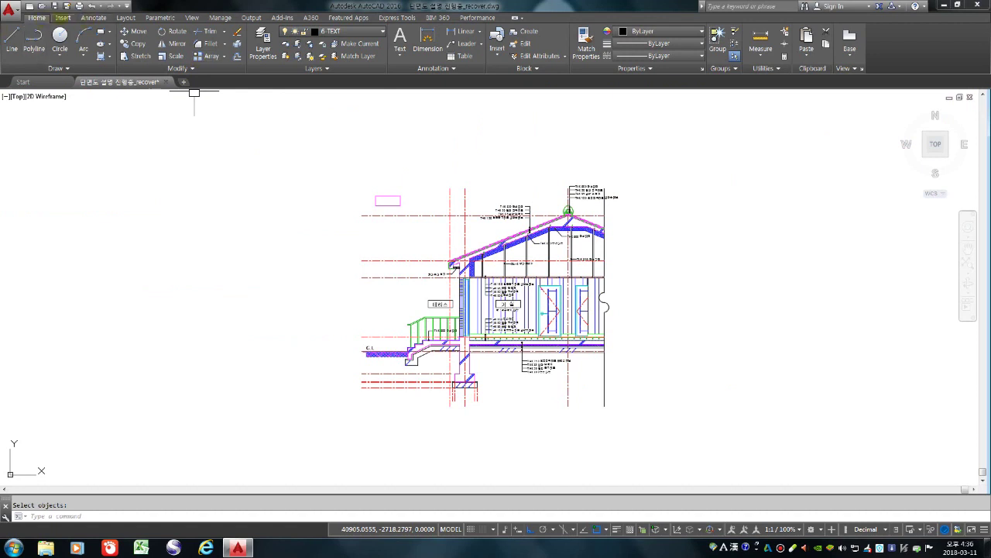
click(93, 17)
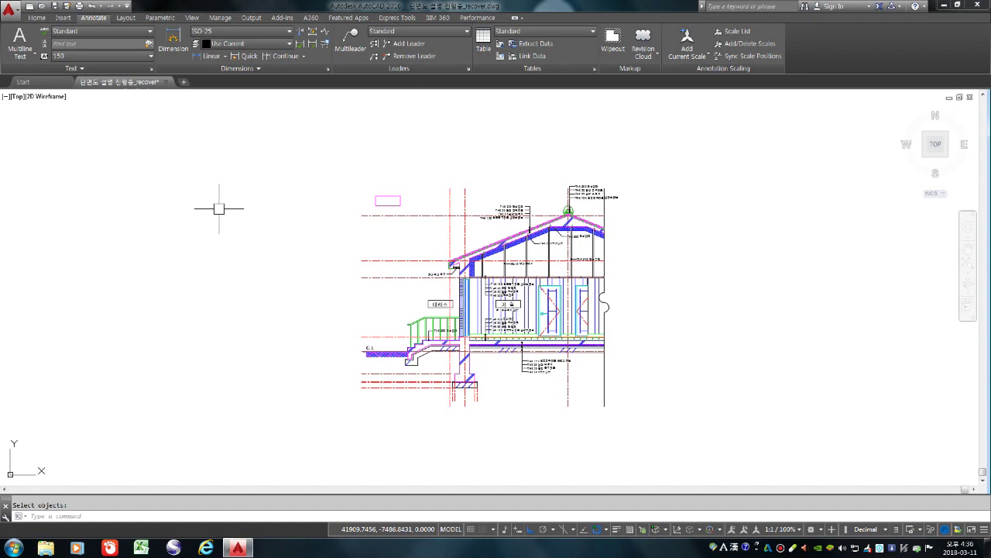
Change the ISO-25 dimension style's overall scale from 100 to 40 and edit its 2.5 text height
key(Return)
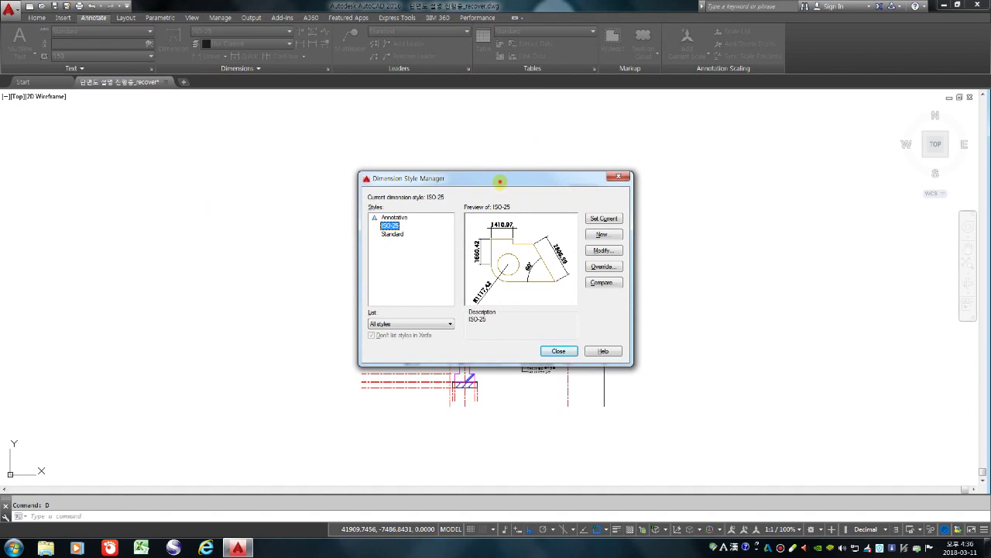
drag(501, 181, 488, 148)
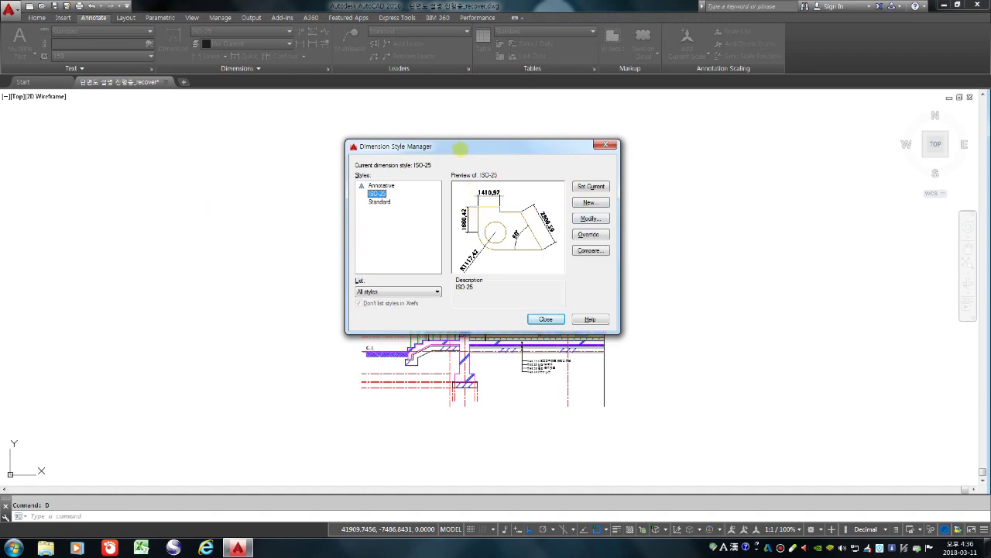
drag(490, 141, 504, 128)
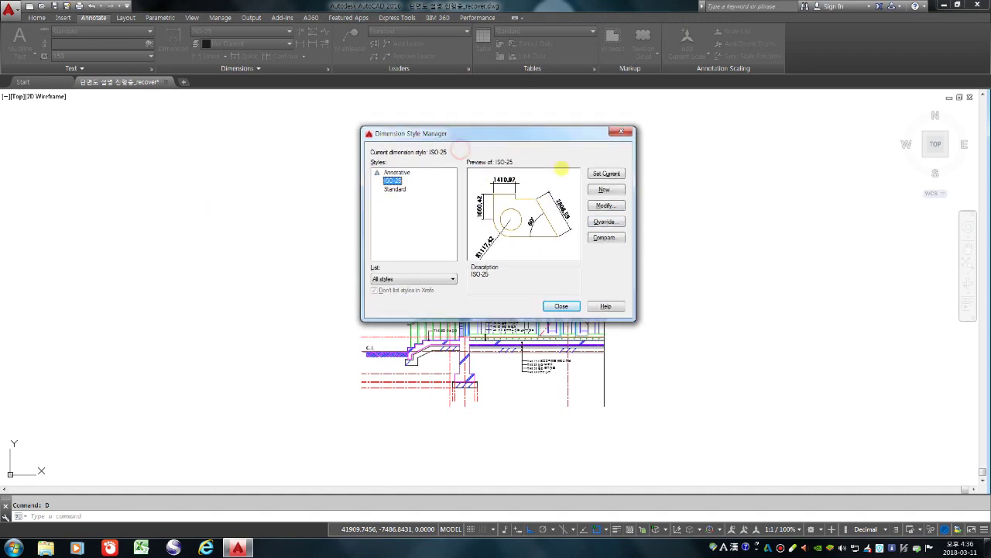
click(603, 205)
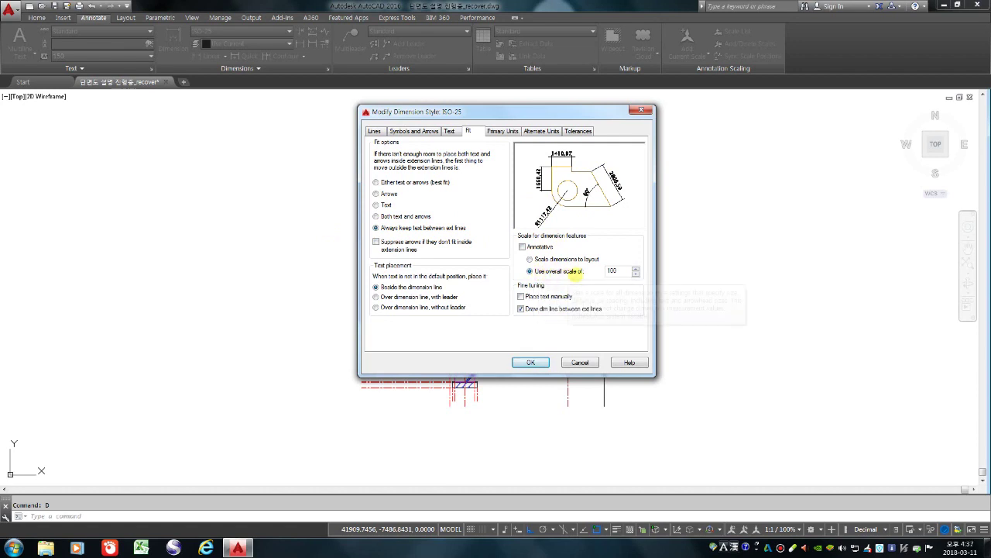
double_click(613, 270)
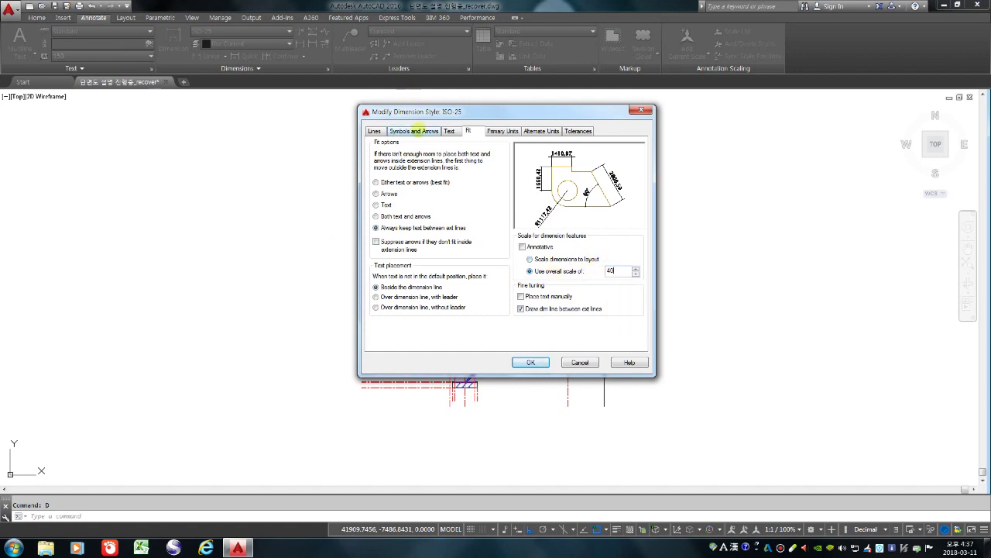
click(417, 130)
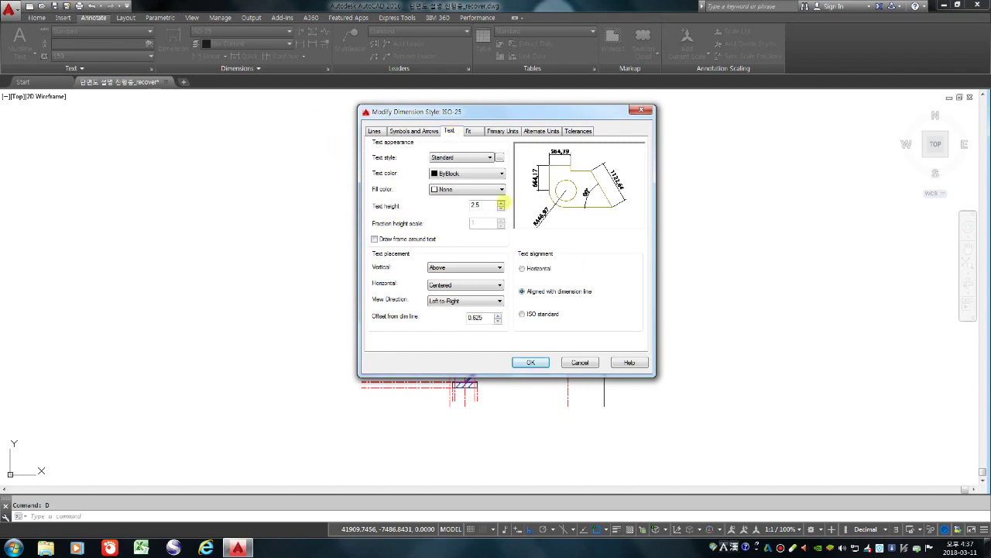
double_click(481, 205)
click(542, 361)
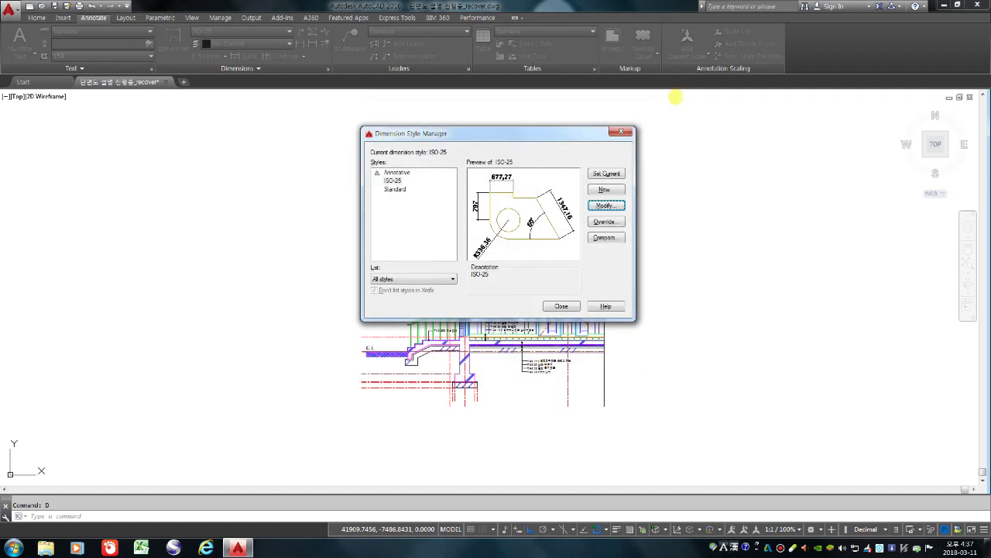
click(619, 132)
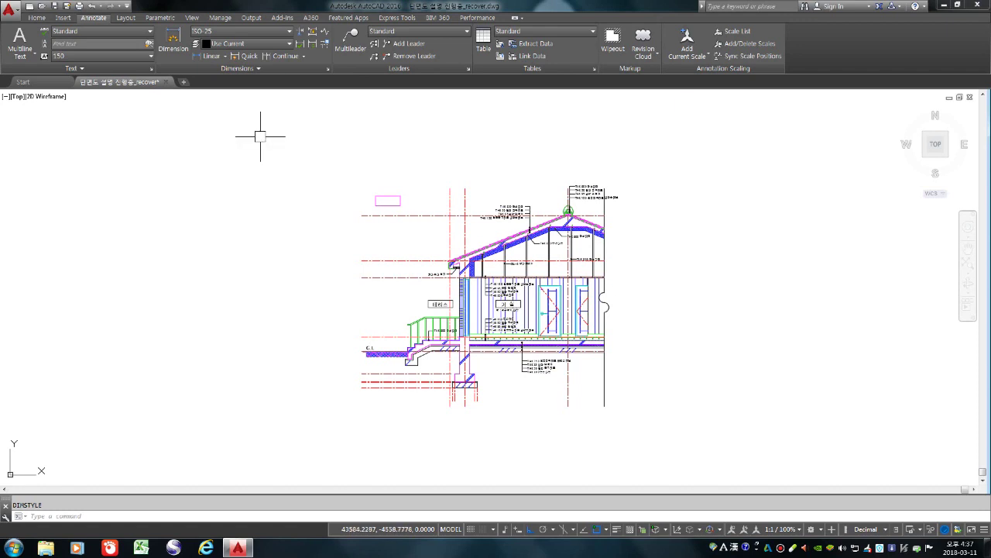
Quick-dimension the vertical lines, placing 600, 4200 and 1454.63 dimensions above the roof
click(244, 56)
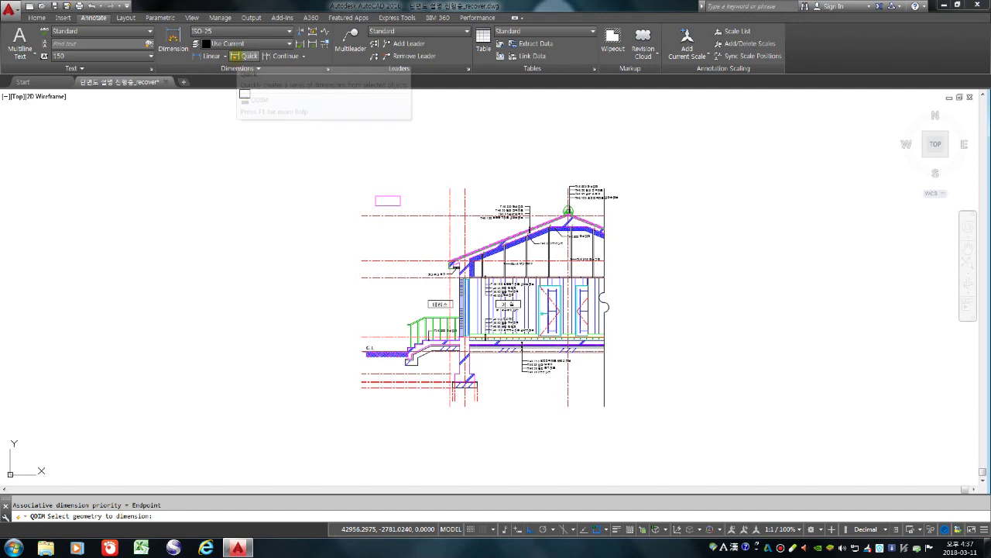
click(449, 196)
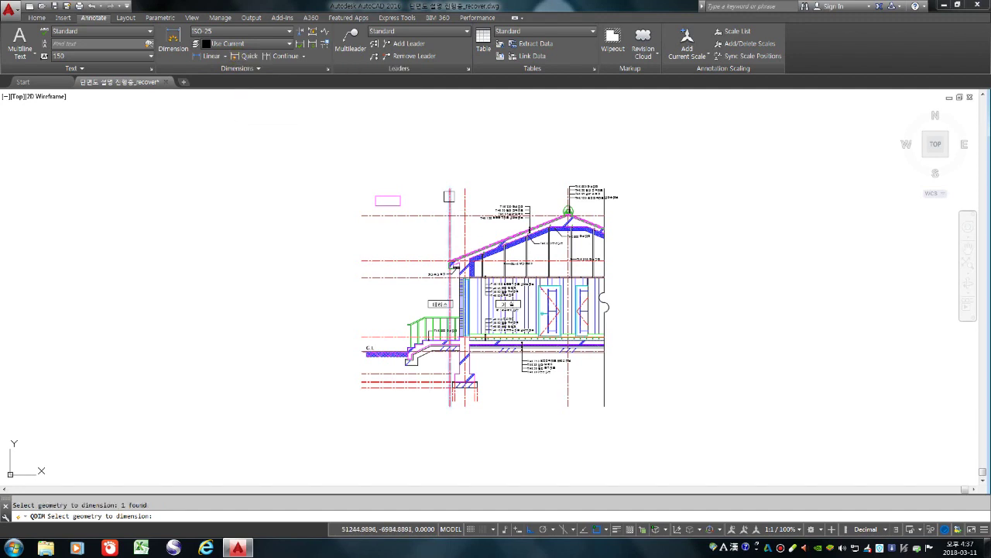
click(464, 196)
scroll(580, 189, up, 7)
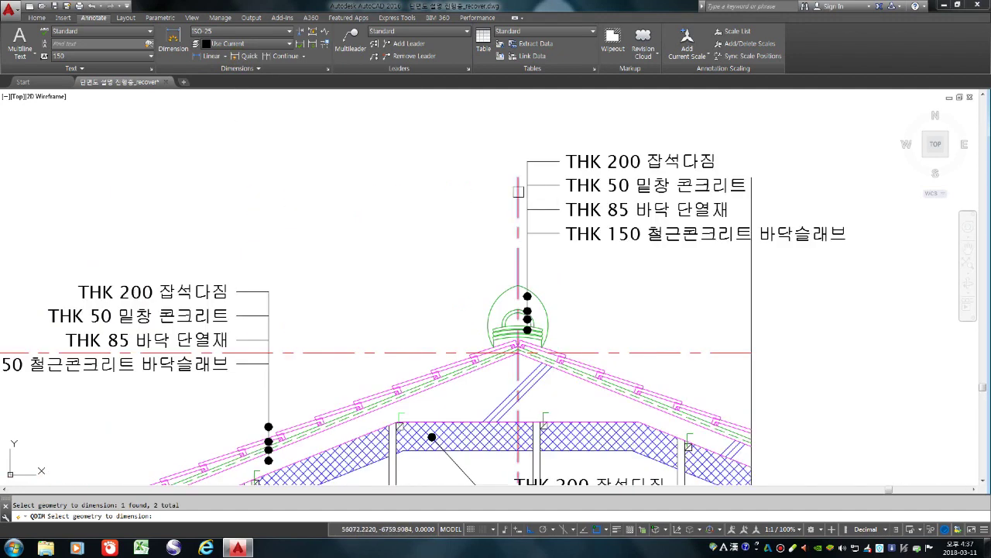
click(750, 264)
scroll(637, 277, down, 4)
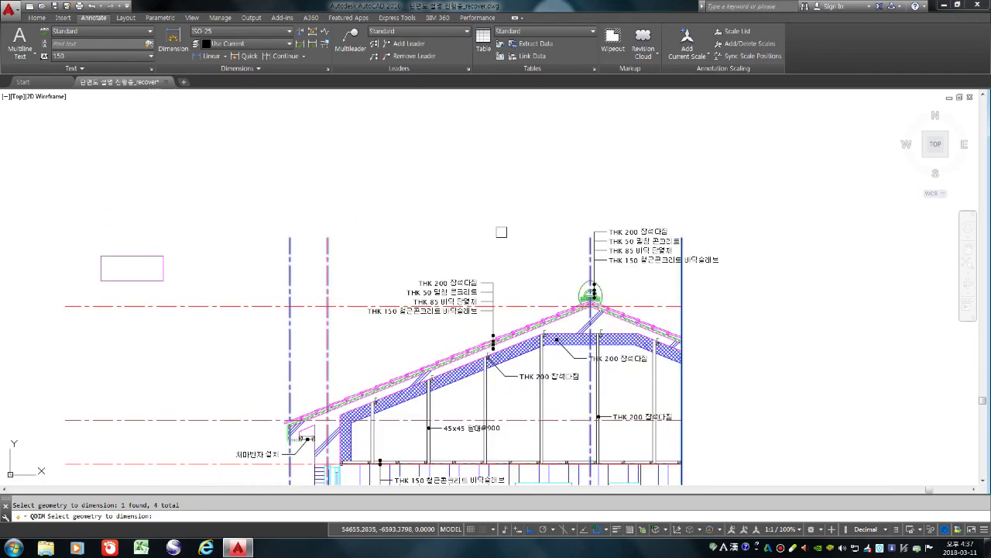
key(Return)
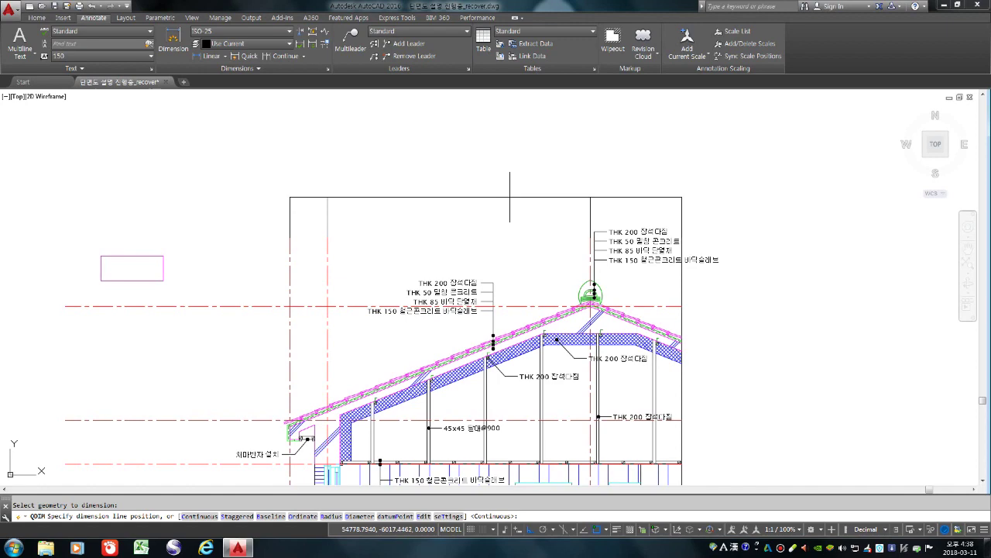
click(510, 193)
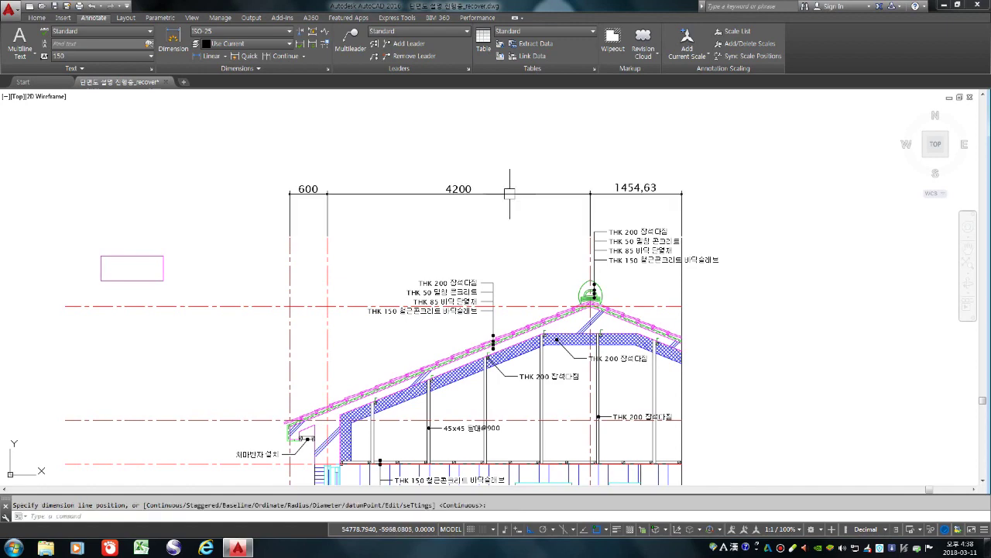
scroll(558, 237, down, 5)
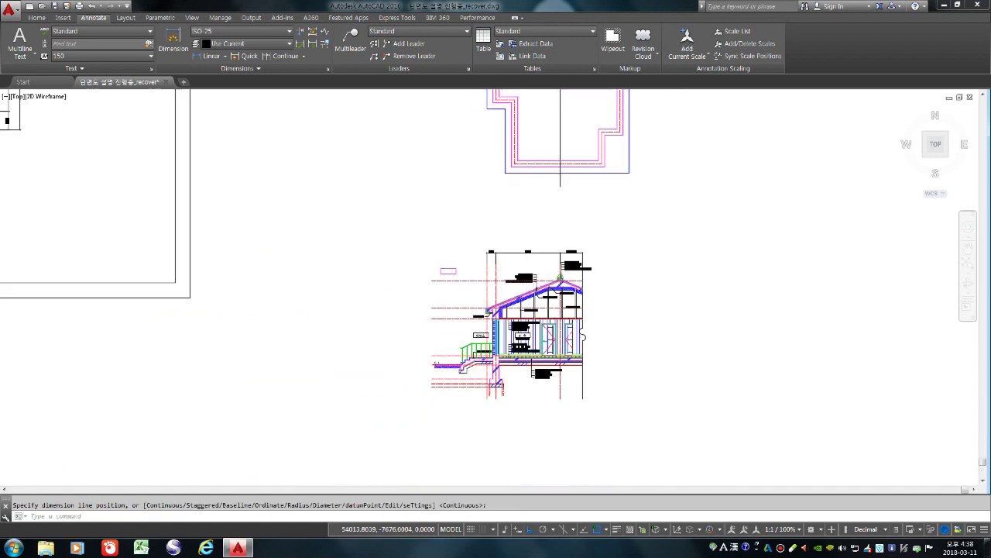
scroll(529, 279, up, 4)
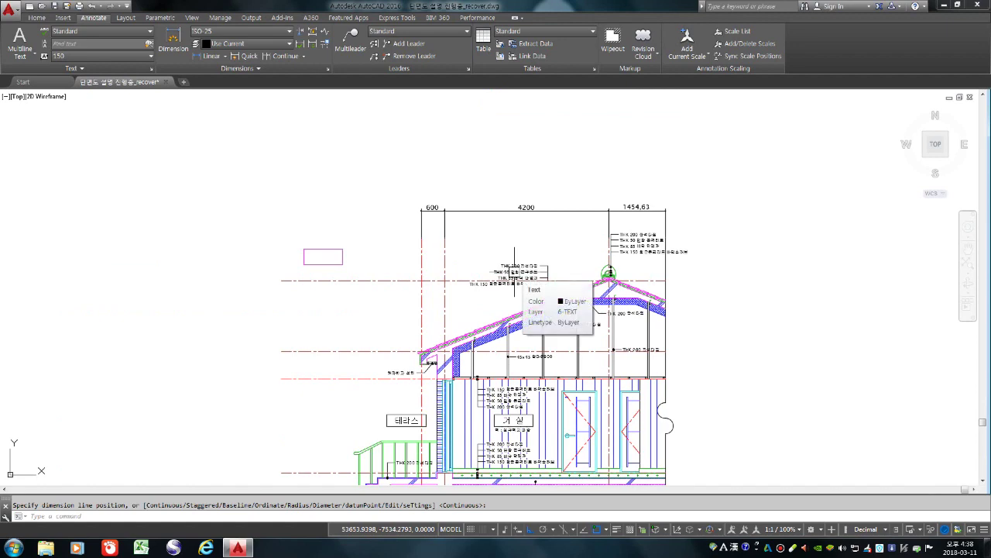
Move the magenta rectangle slightly to the right
text(m)
key(Return)
click(250, 230)
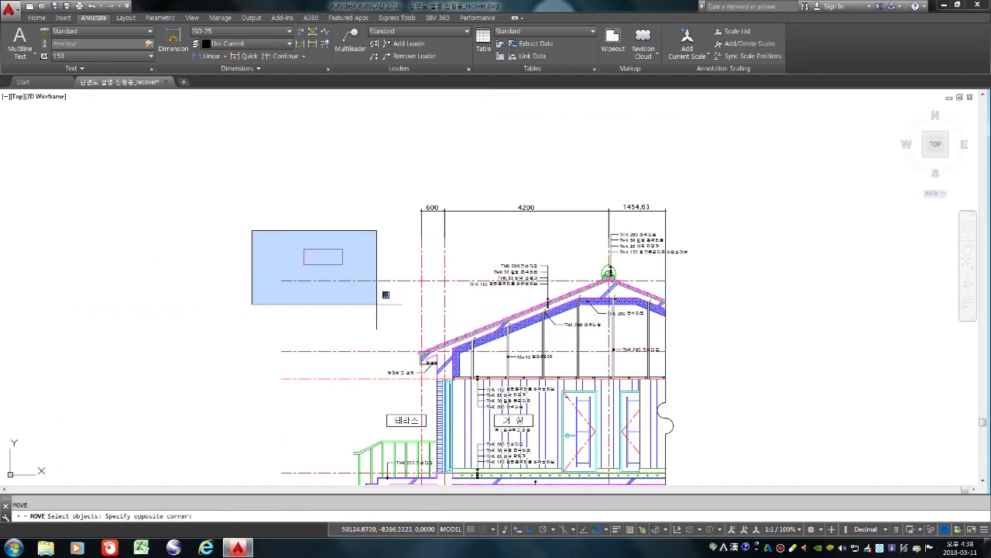
click(383, 295)
key(Return)
click(298, 329)
click(362, 318)
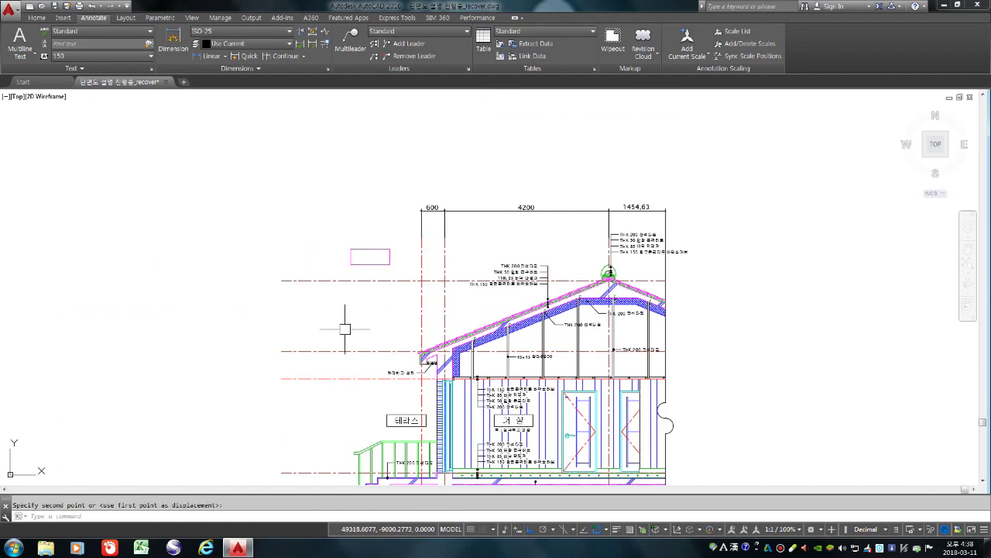
scroll(447, 186, down, 2)
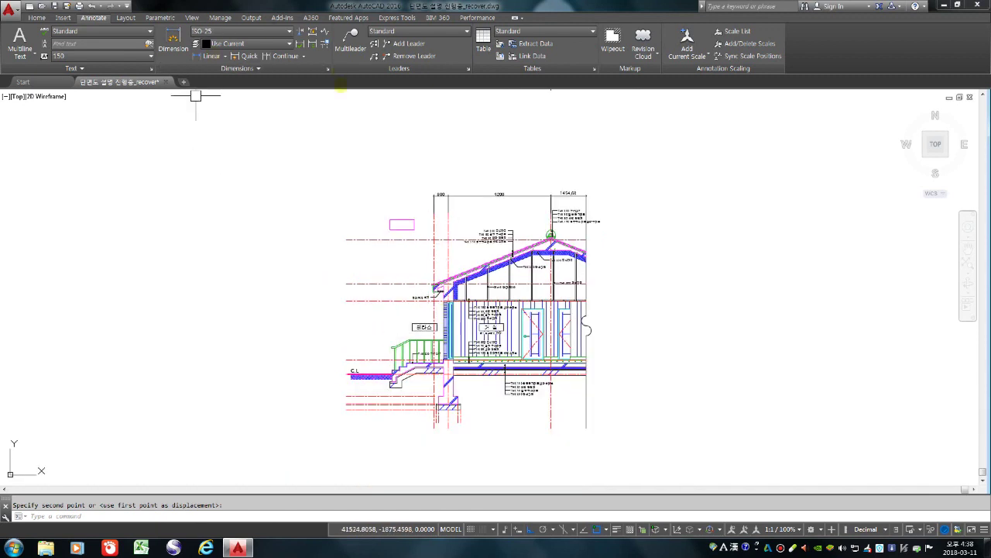
Start another quick dimension by picking the dashed level lines near G.L
click(246, 56)
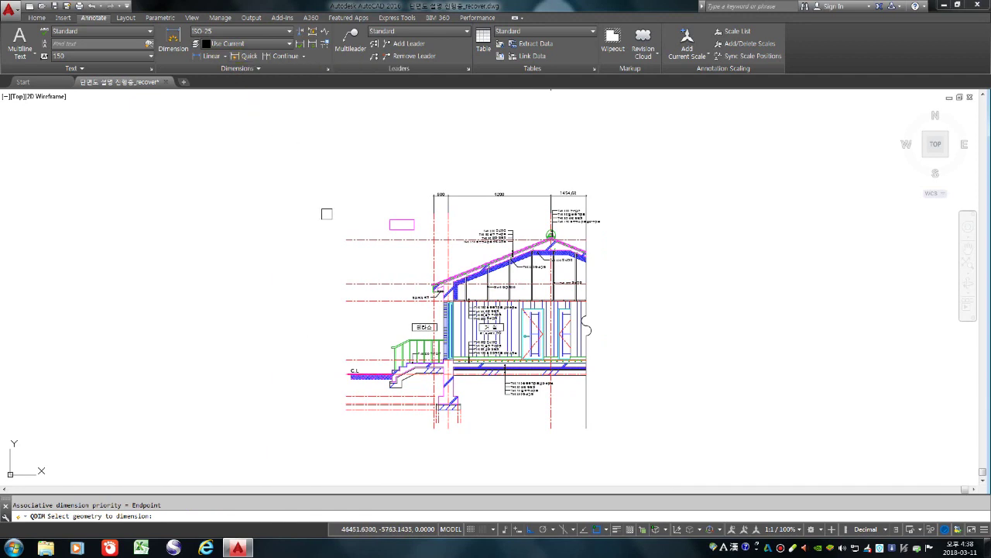
click(365, 301)
click(362, 284)
click(361, 242)
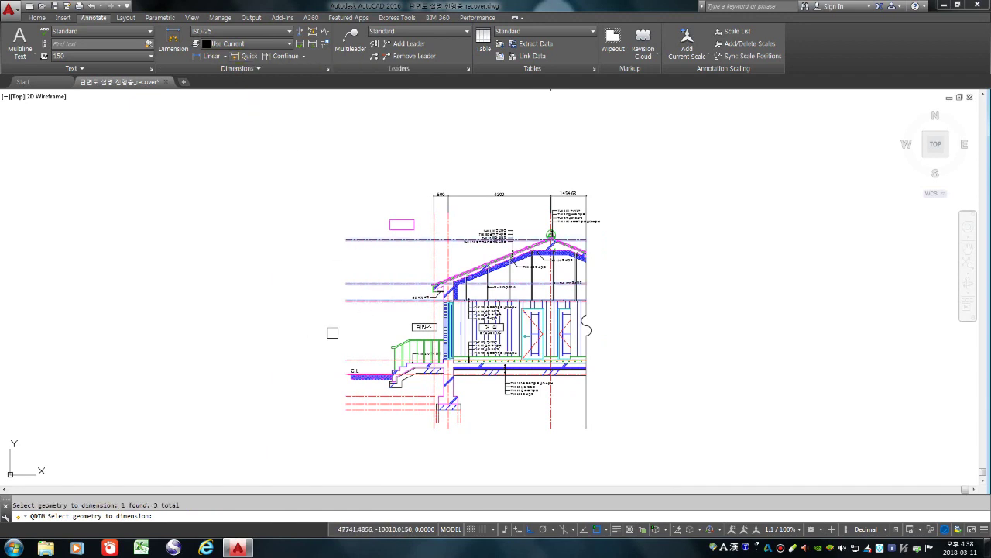
scroll(335, 385, up, 4)
click(363, 324)
Add the remaining level lines and footing lines to the quick dimension selection
scroll(357, 350, up, 4)
click(360, 364)
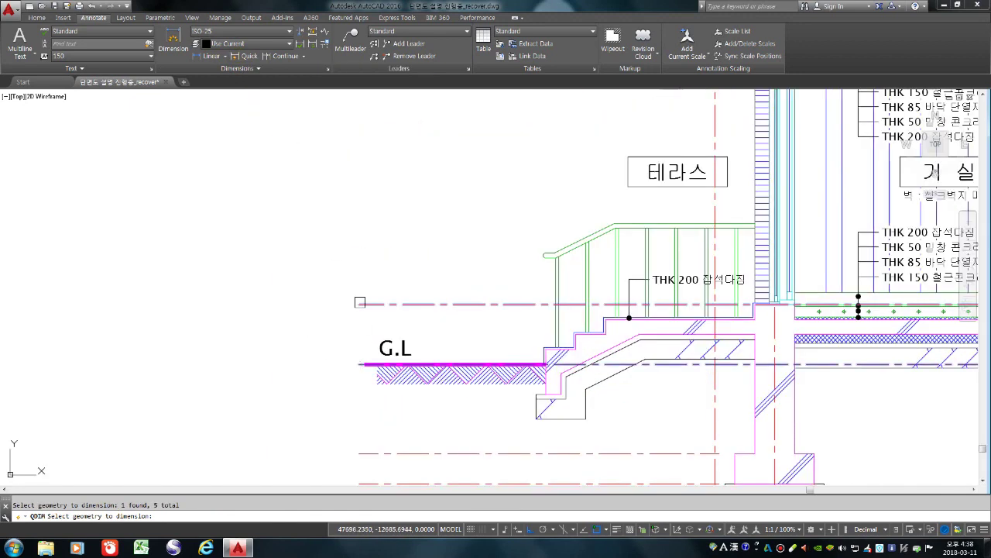
scroll(360, 312, down, 8)
click(362, 340)
scroll(358, 353, up, 8)
click(348, 409)
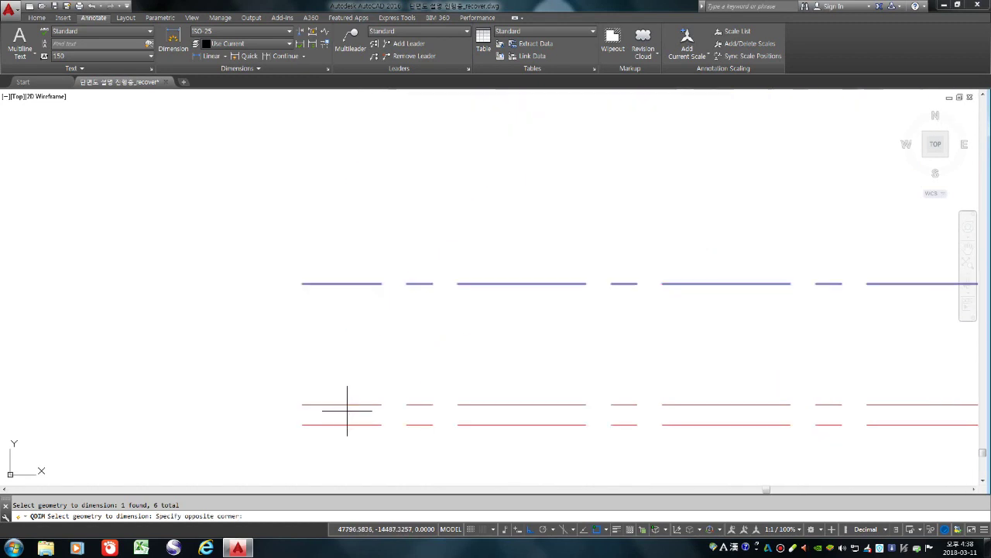
click(346, 426)
click(345, 423)
scroll(344, 415, down, 3)
click(359, 405)
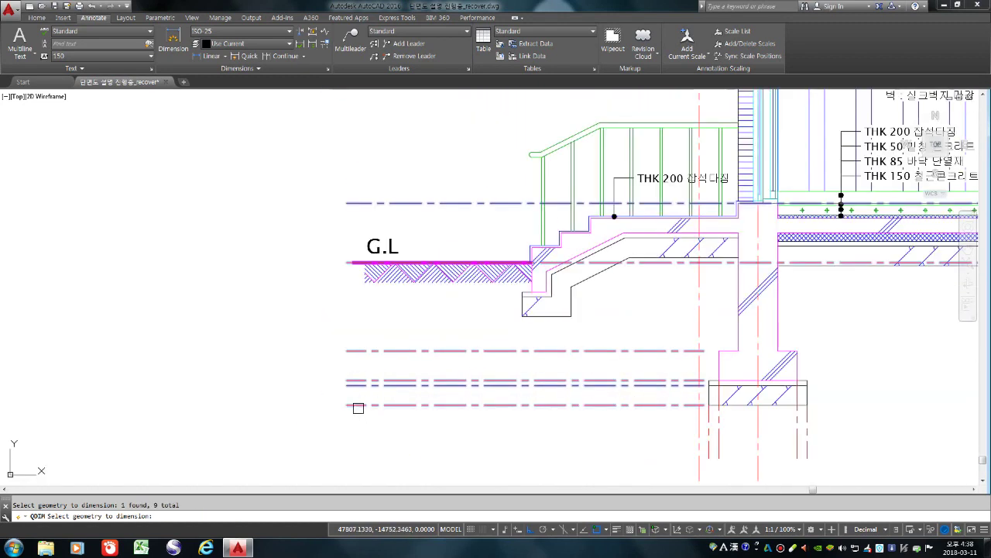
scroll(386, 345, down, 5)
key(Return)
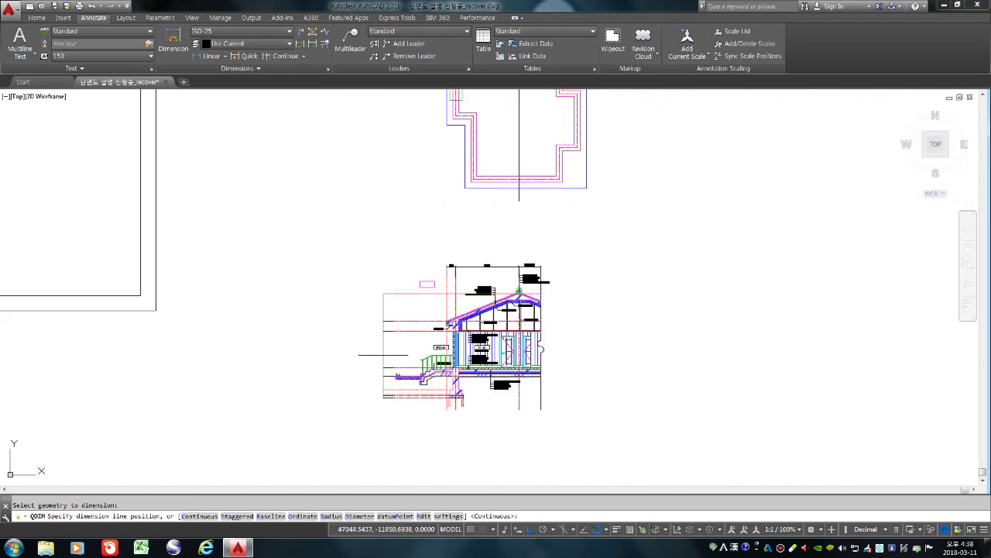
Place the continuous dimension chain (700, 2400, 600, 900) left of the section
scroll(386, 357, up, 4)
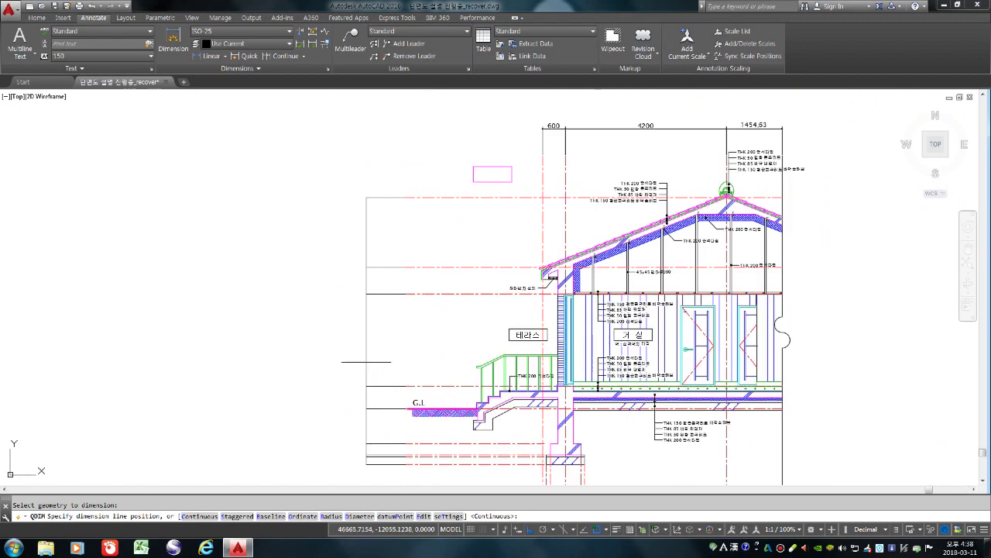
click(365, 361)
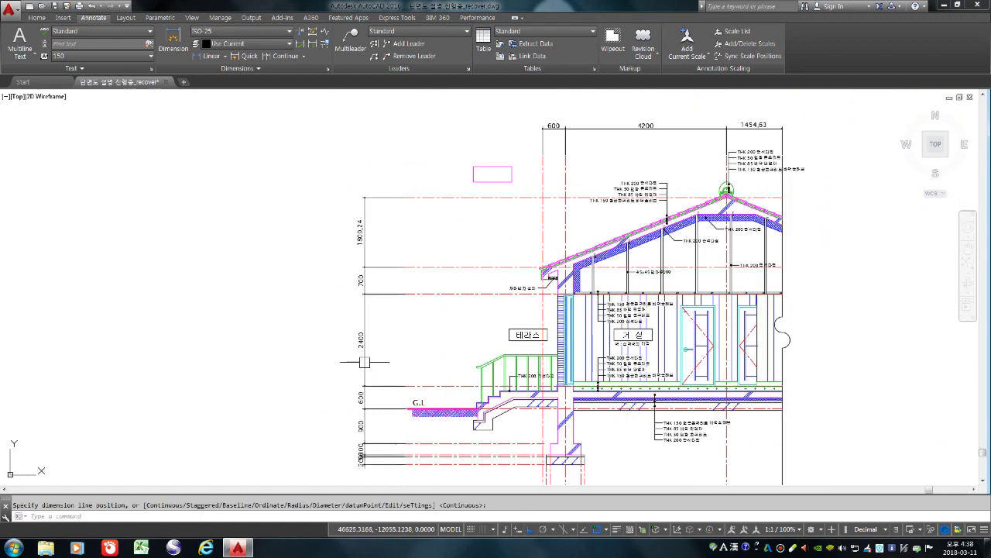
scroll(474, 283, down, 2)
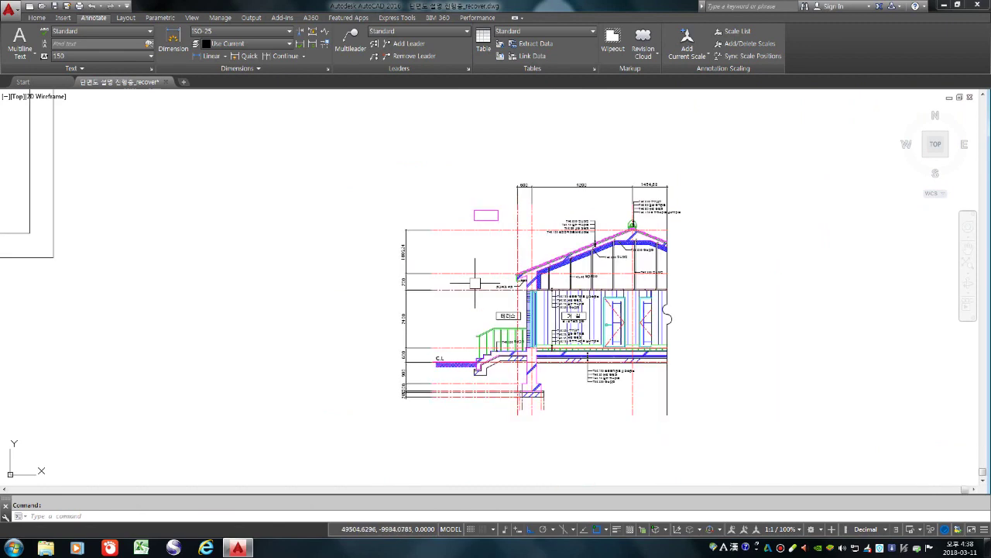
scroll(475, 283, down, 1)
scroll(456, 366, up, 3)
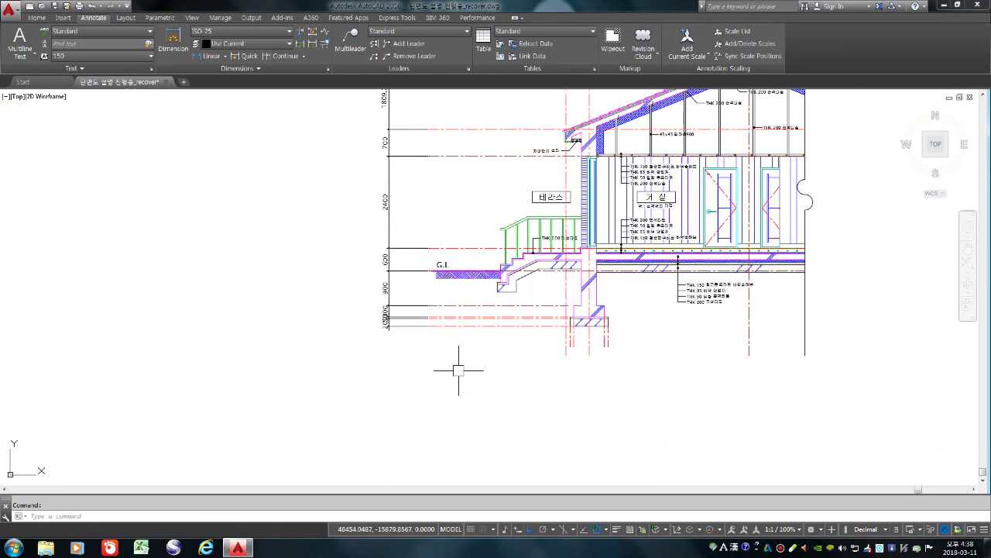
Stretch the 50 footing dimension text right of its extension lines, clear of 200 and 300
scroll(455, 374, down, 2)
scroll(343, 343, up, 9)
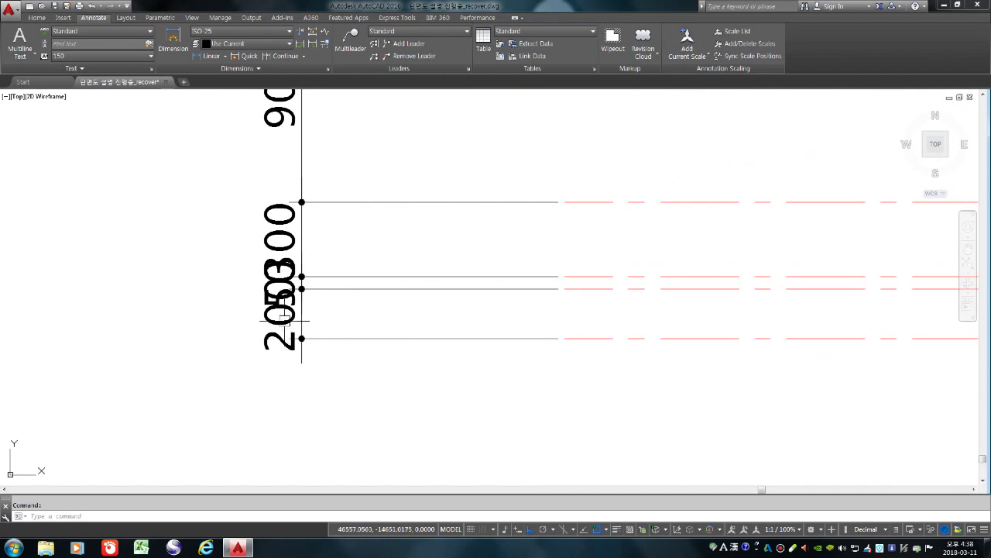
scroll(282, 290, up, 4)
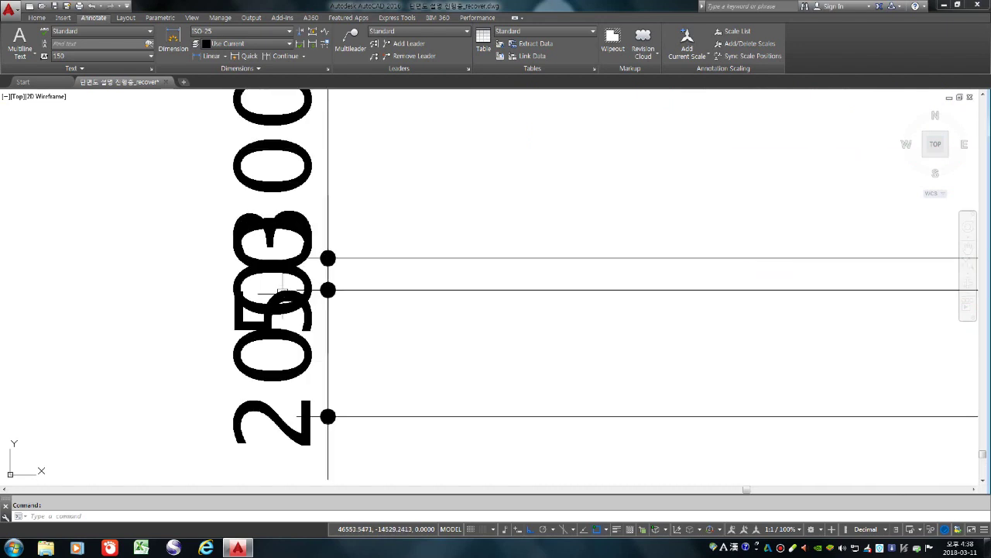
click(283, 290)
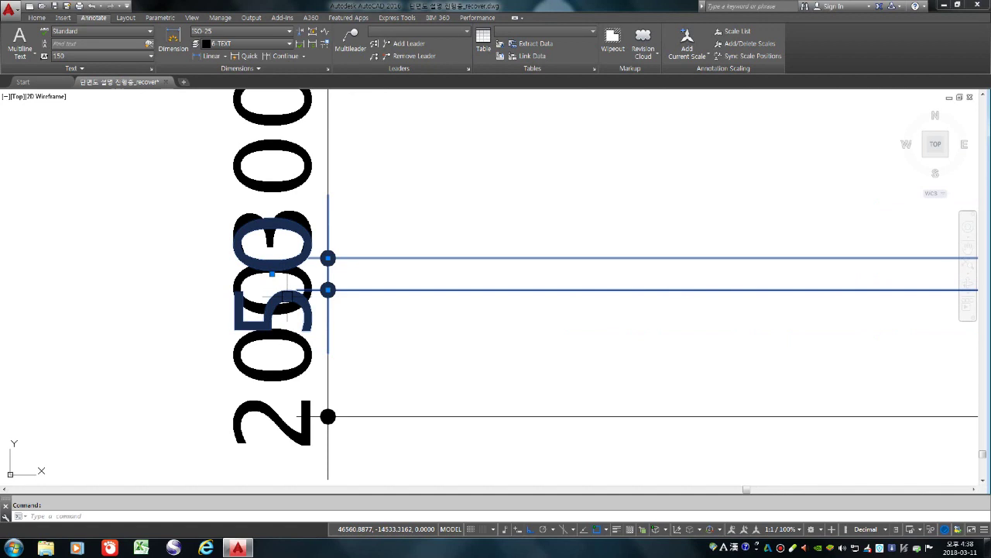
scroll(317, 317, down, 2)
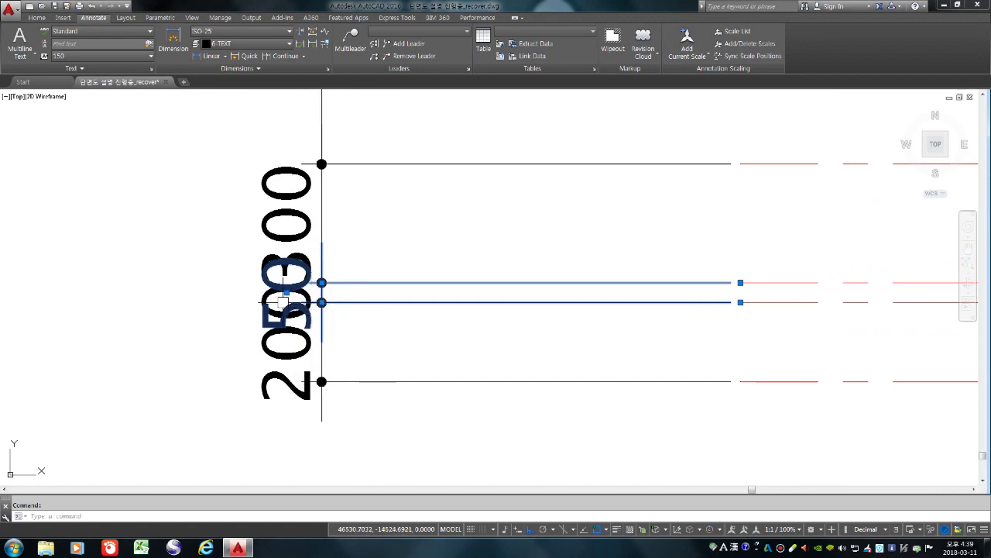
click(285, 292)
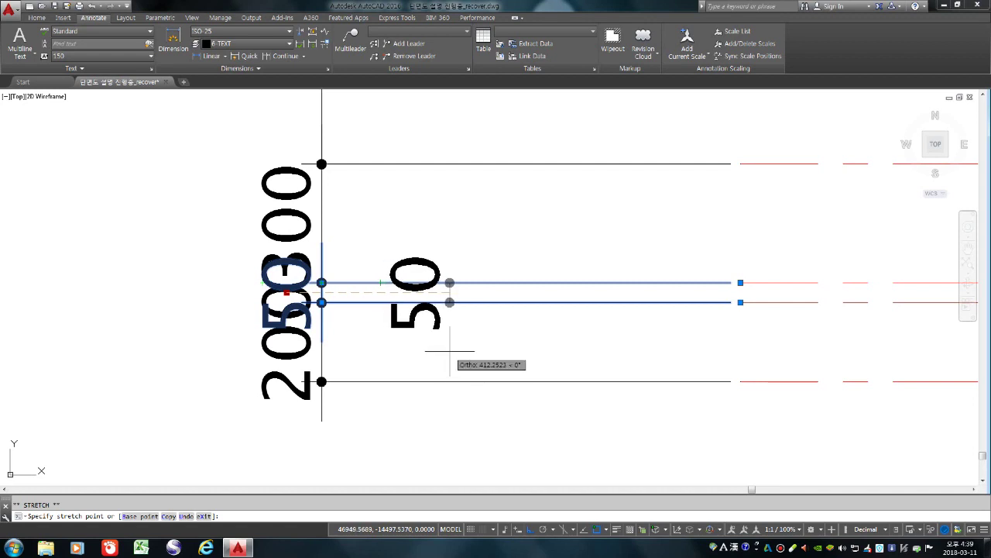
click(450, 351)
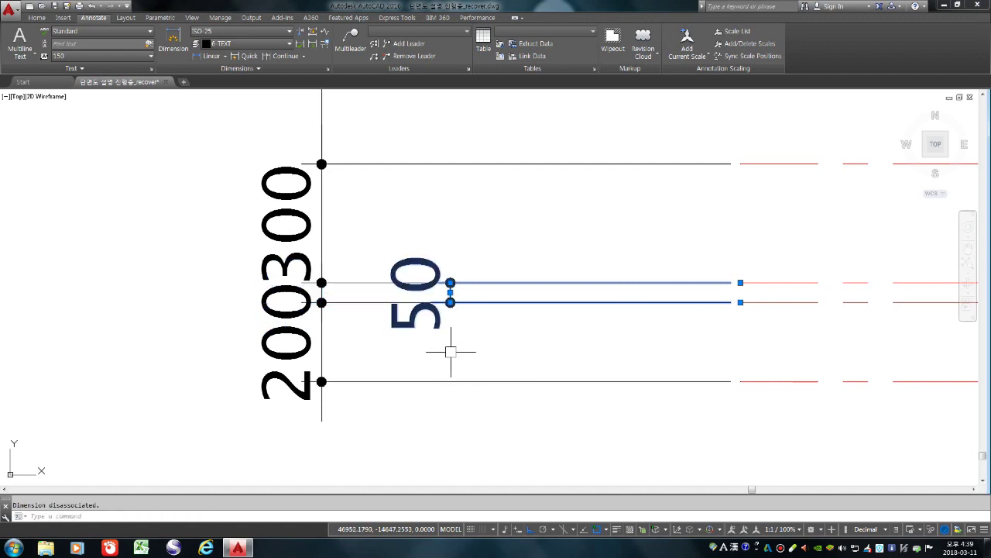
scroll(577, 345, down, 4)
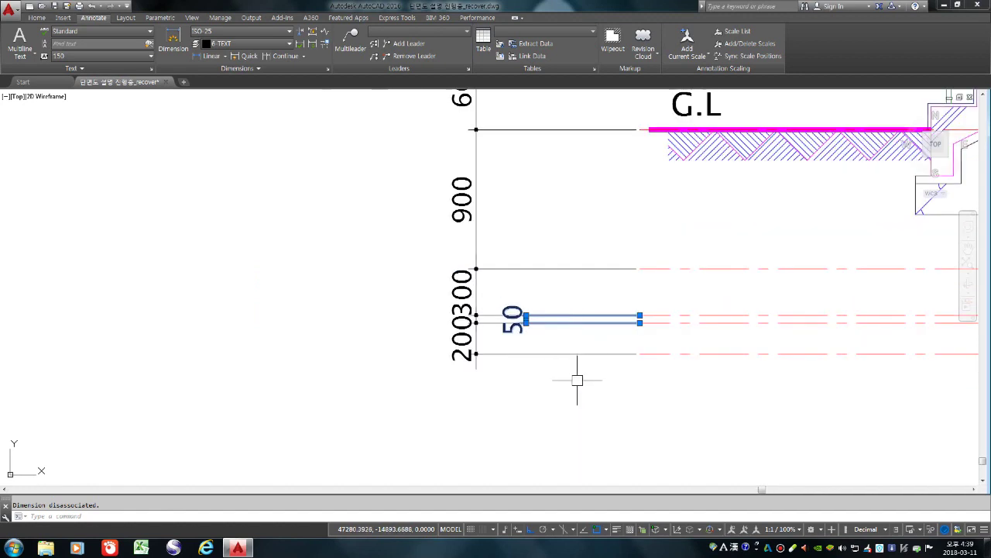
Move the 200 footing dimension text down below the bottom level line
key(Escape)
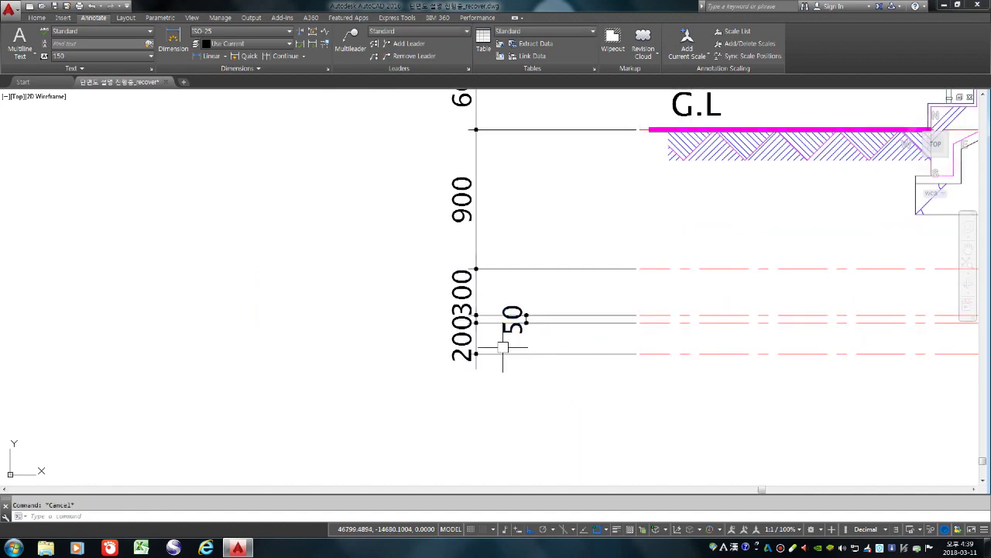
scroll(483, 337, up, 3)
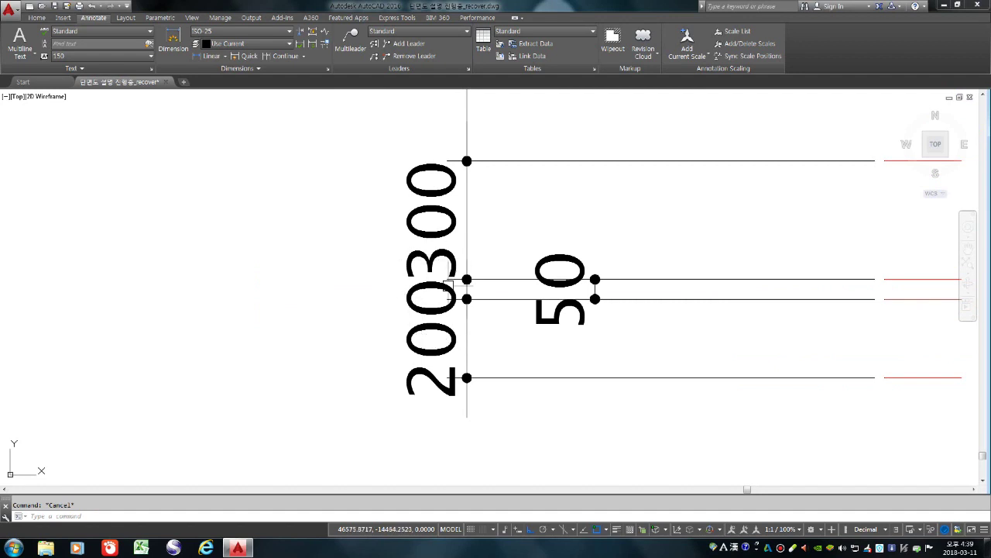
scroll(380, 272, down, 2)
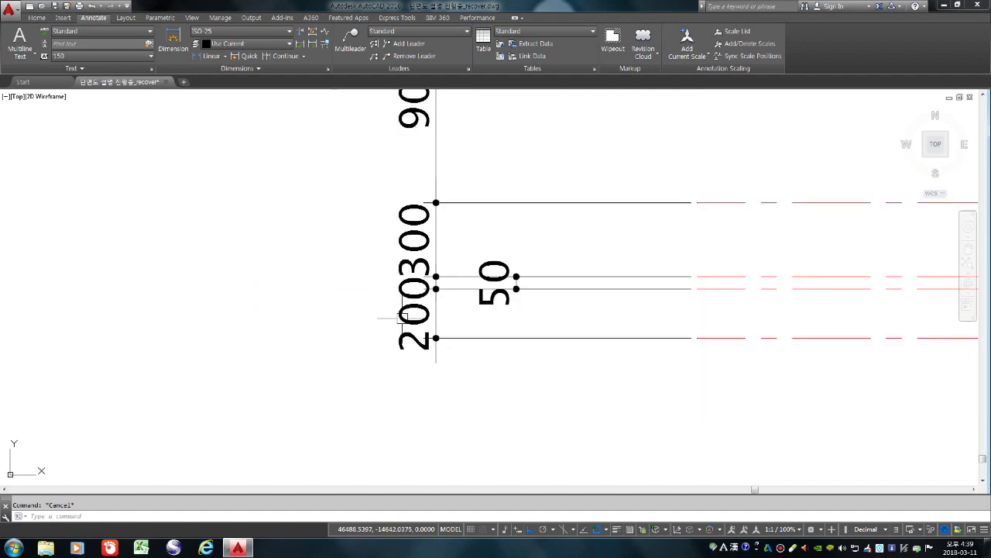
scroll(421, 360, down, 2)
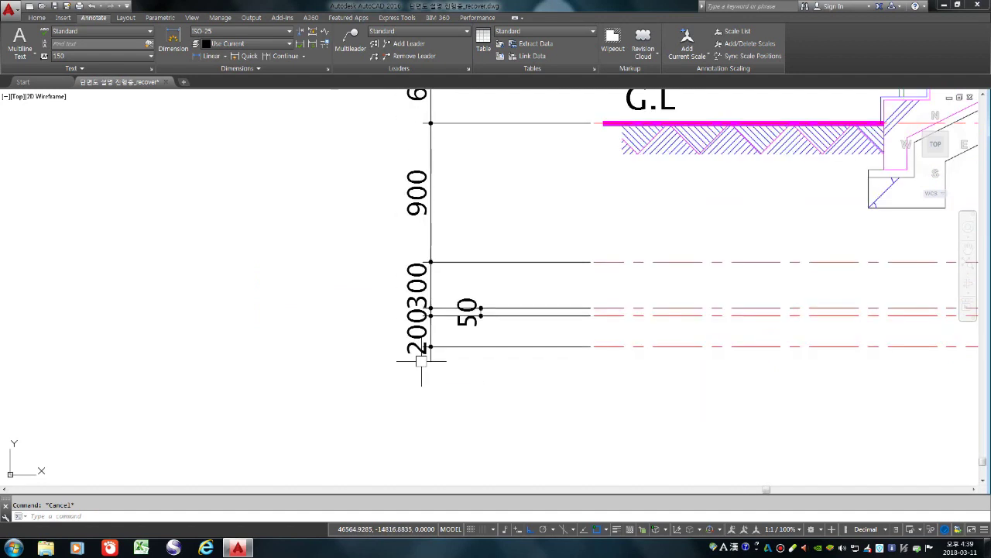
scroll(421, 360, up, 4)
click(425, 310)
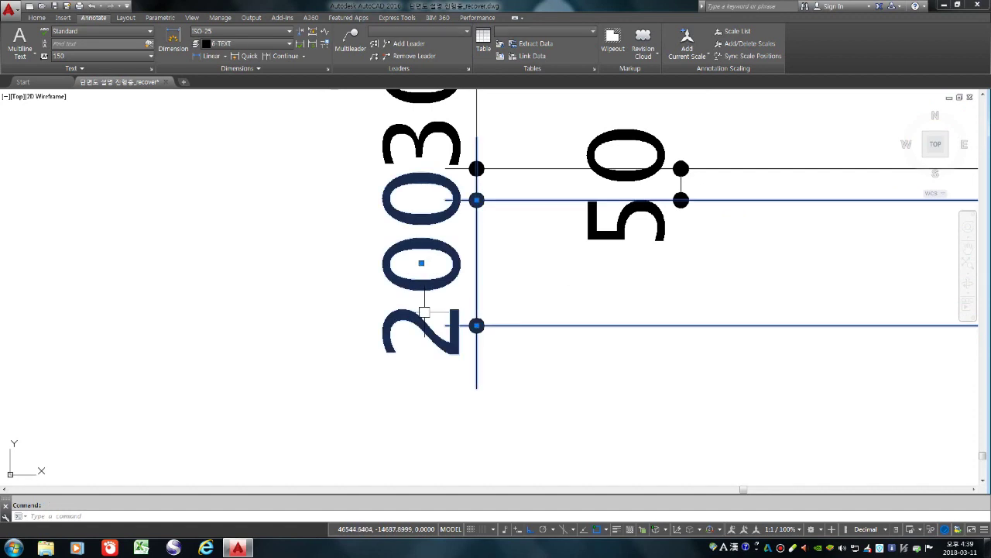
scroll(420, 350, down, 1)
scroll(421, 358, down, 3)
scroll(419, 362, up, 3)
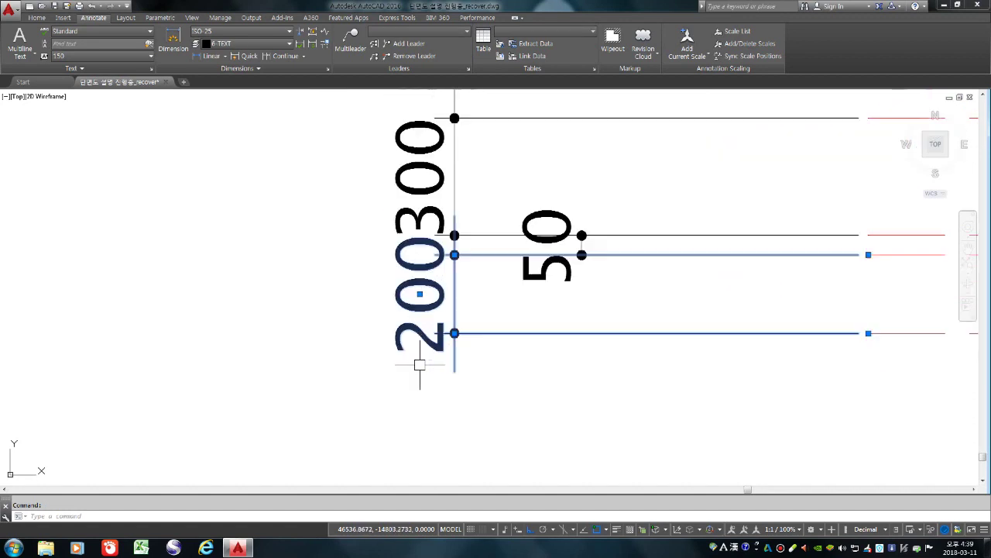
mouse_move(419, 294)
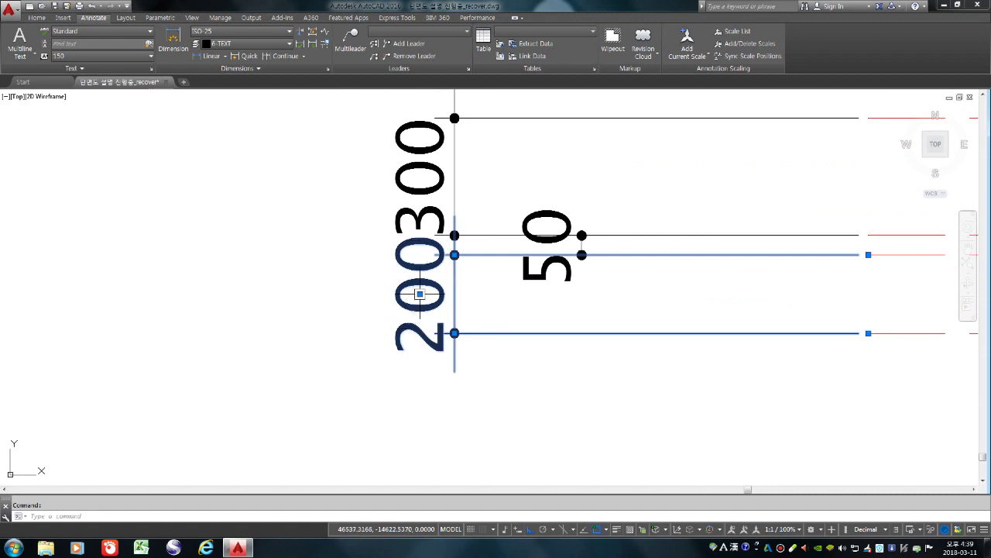
click(419, 293)
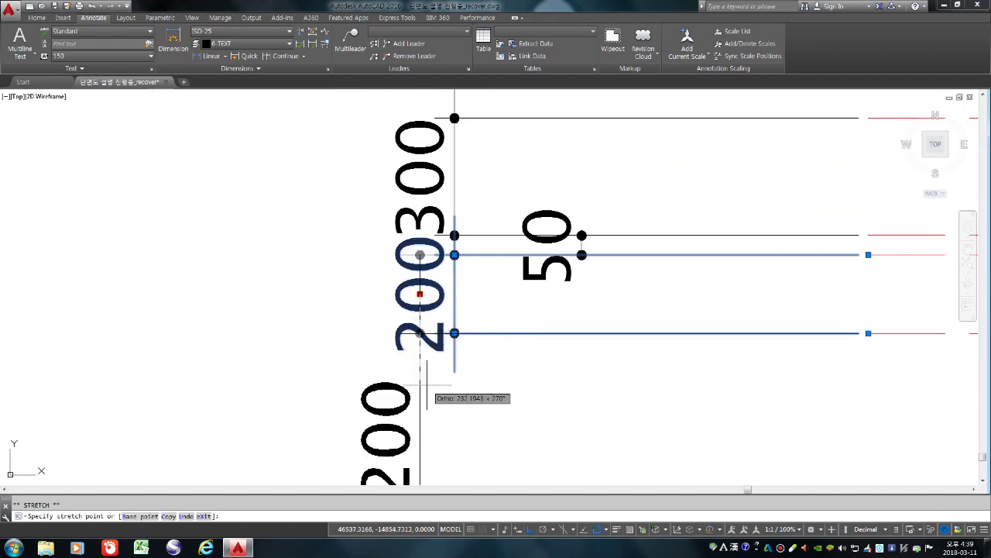
scroll(426, 383, down, 1)
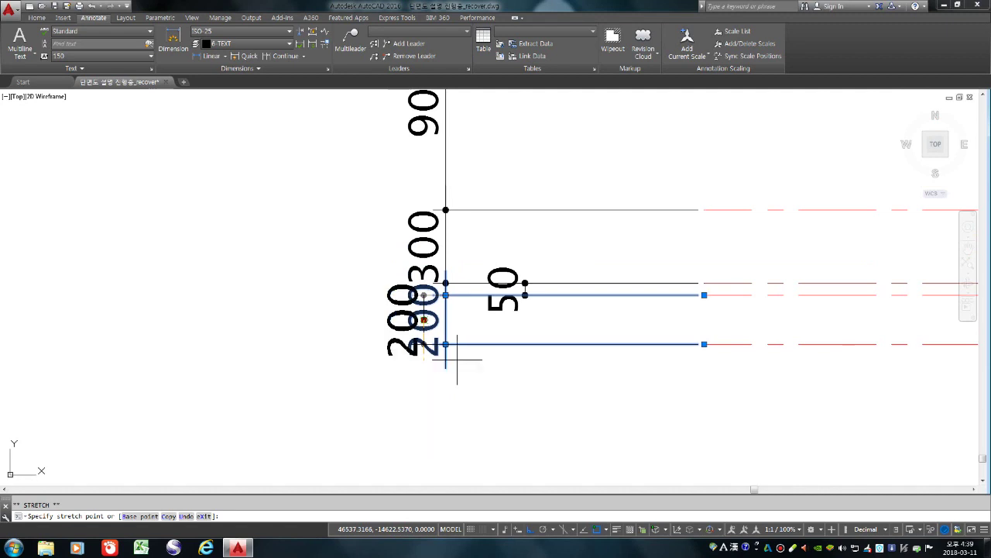
click(446, 367)
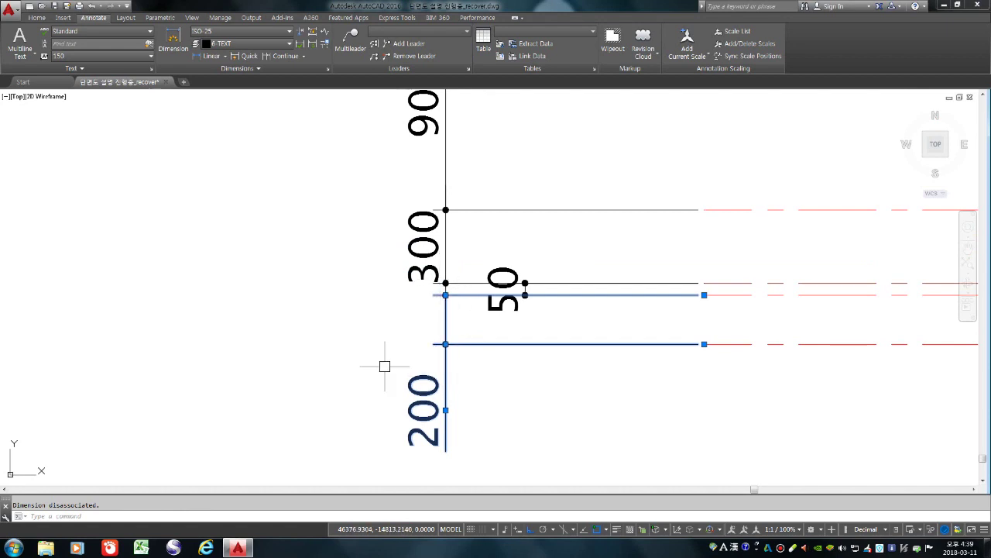
key(Escape)
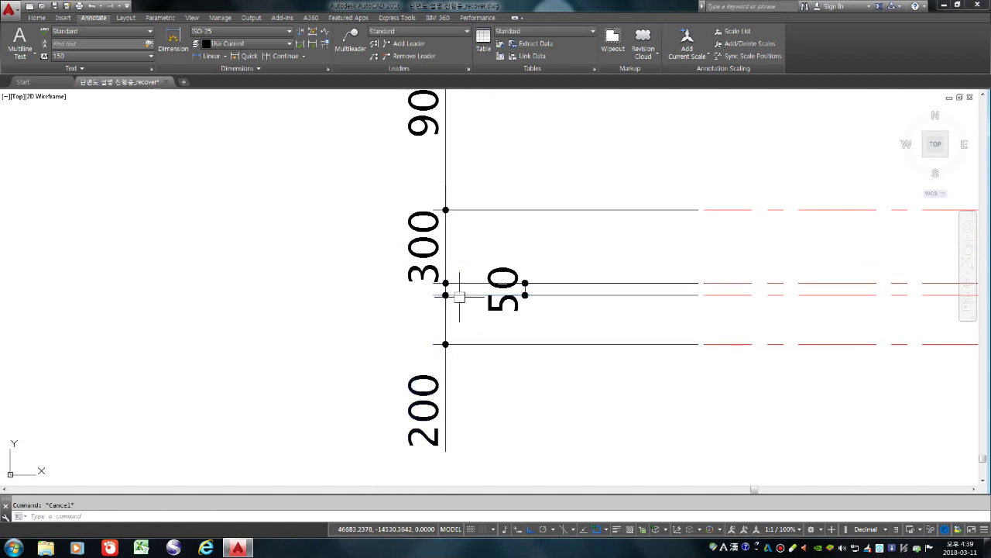
scroll(459, 297, down, 4)
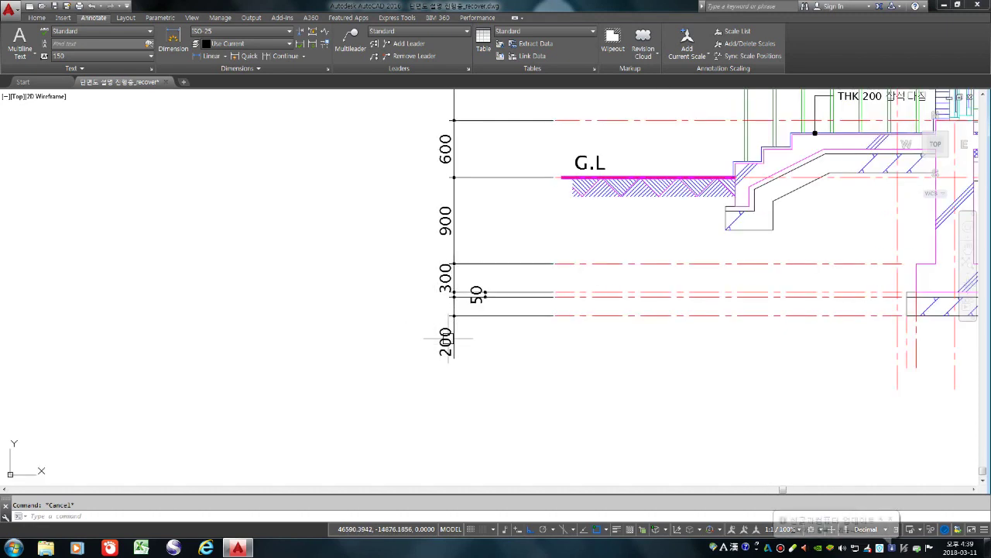
scroll(459, 352, down, 5)
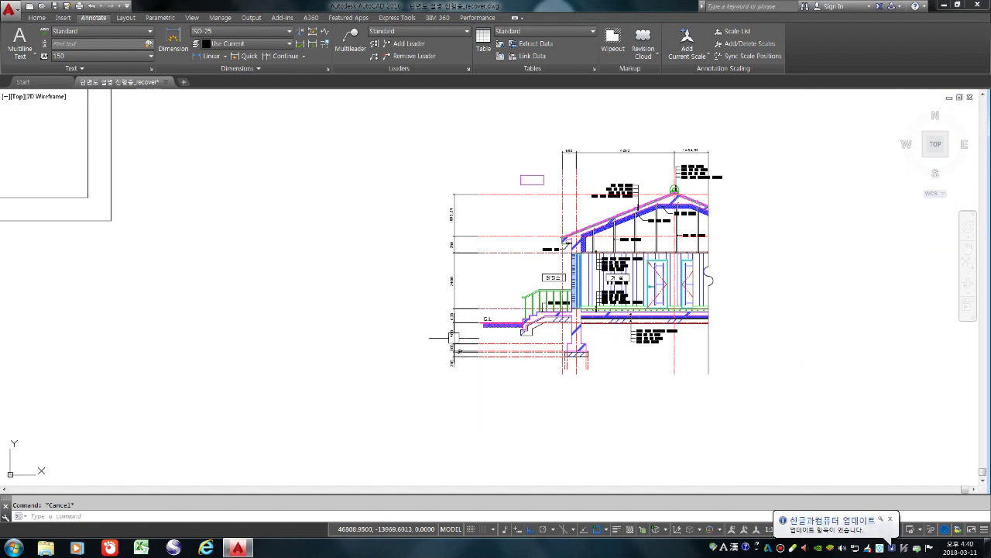
scroll(389, 328, up, 4)
scroll(375, 387, down, 2)
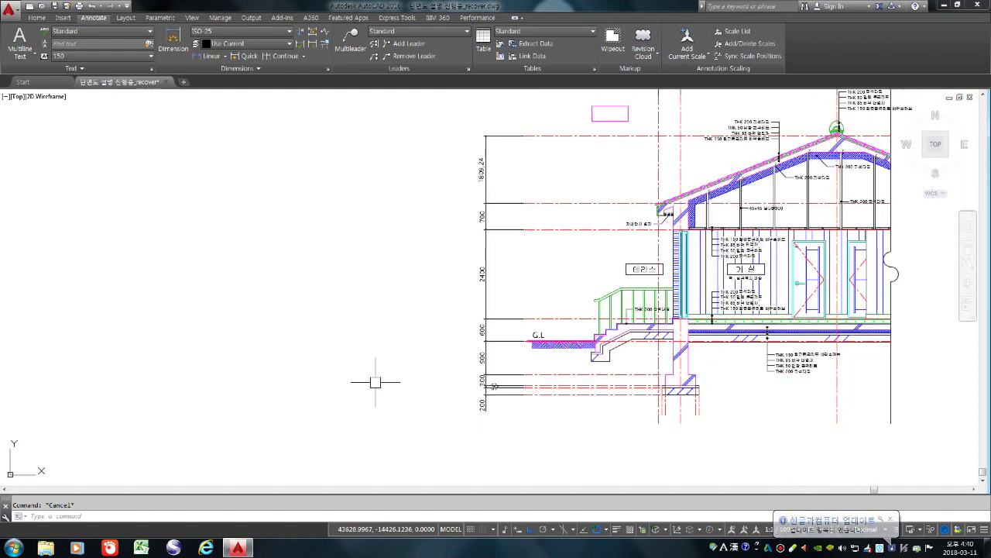
scroll(367, 378, down, 2)
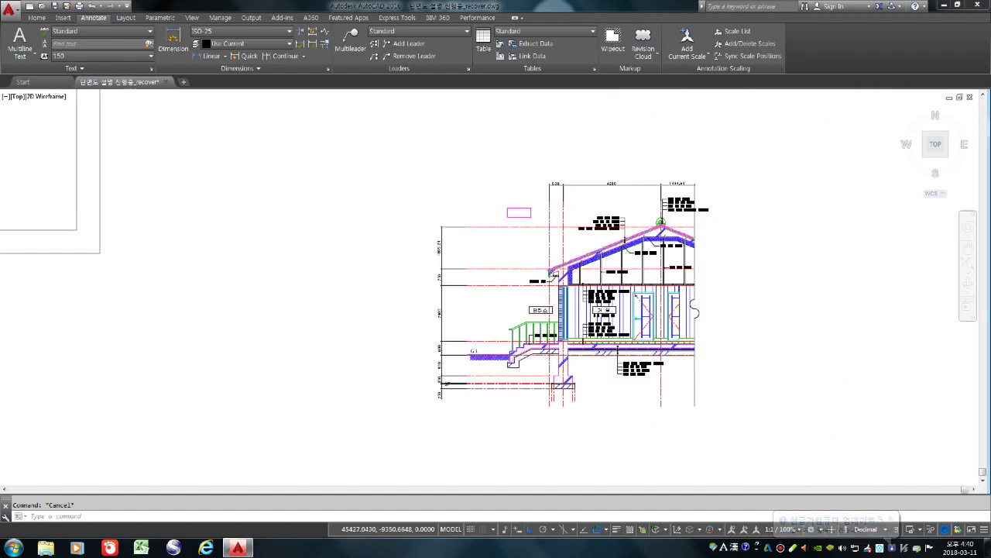
scroll(413, 269, up, 4)
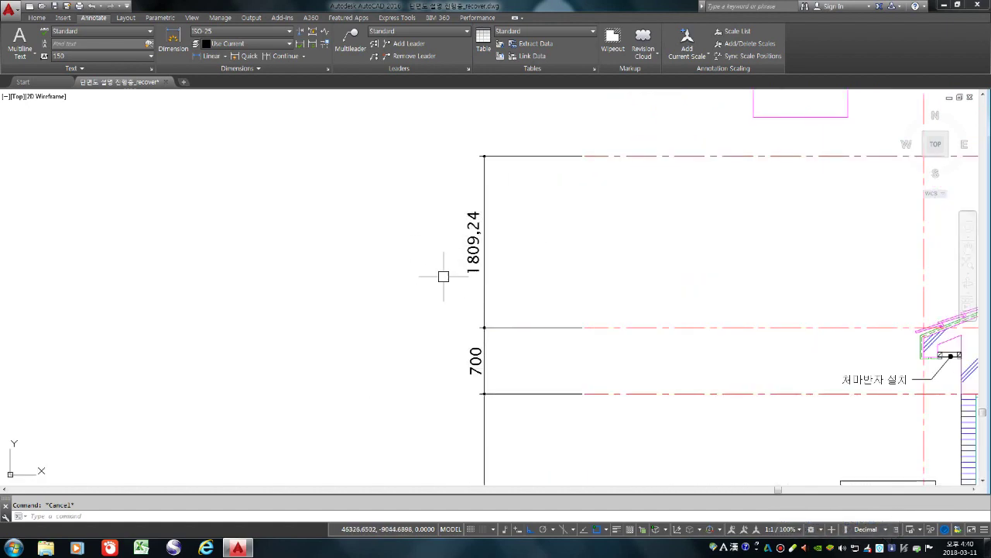
scroll(389, 276, down, 4)
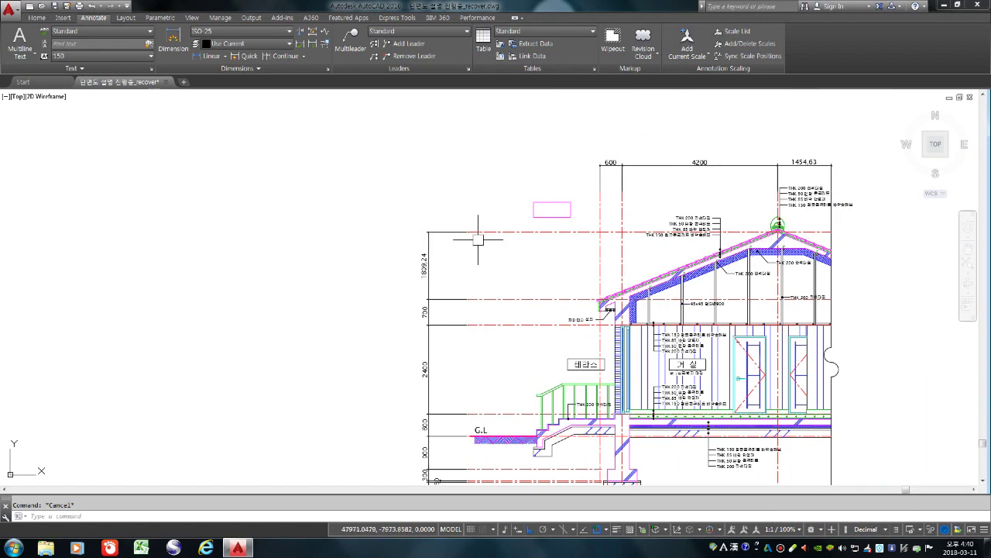
scroll(852, 190, up, 4)
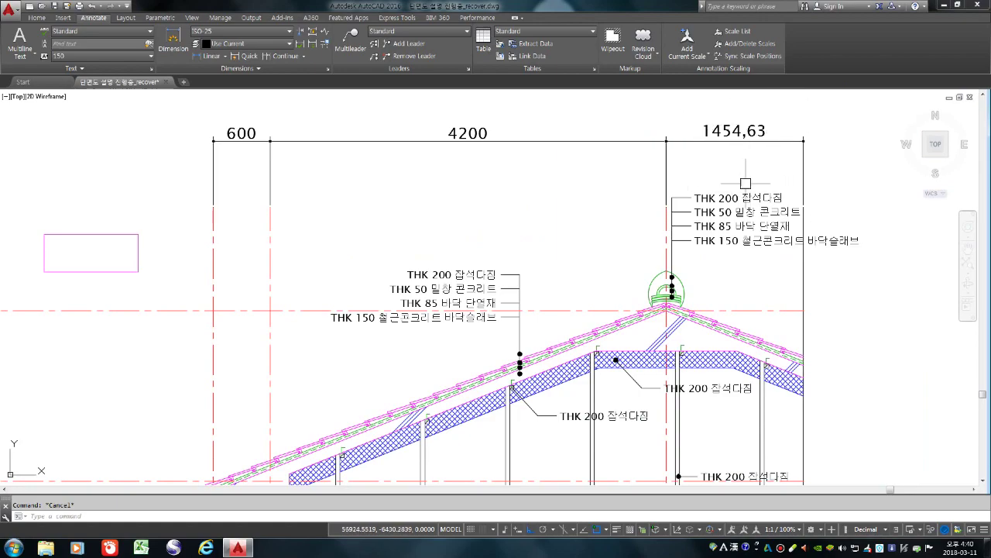
scroll(745, 183, down, 2)
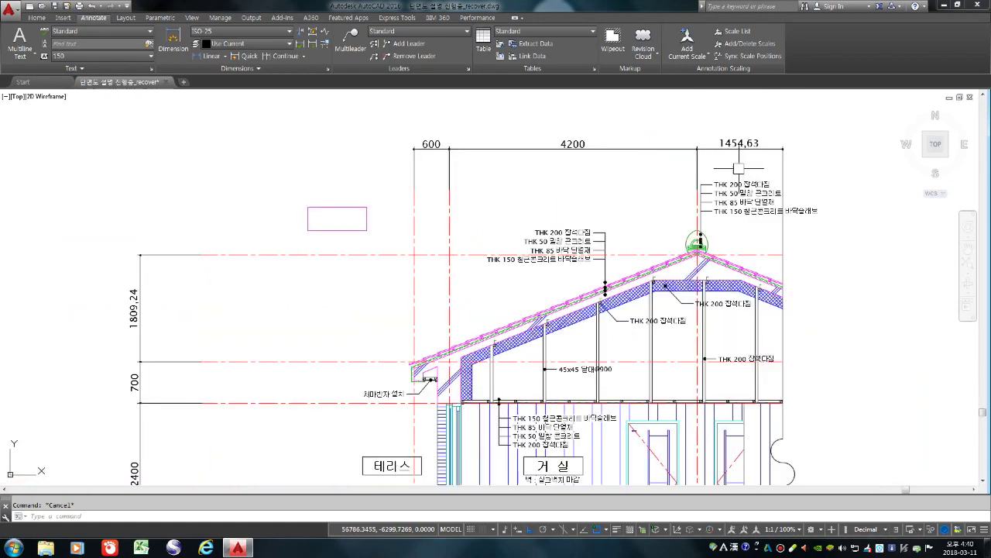
scroll(739, 168, down, 2)
scroll(345, 274, up, 2)
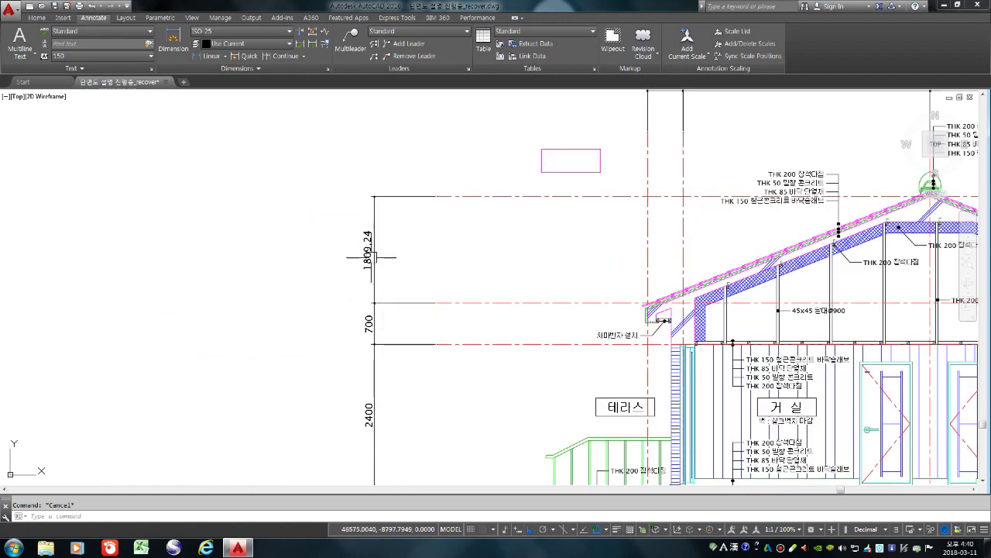
click(368, 256)
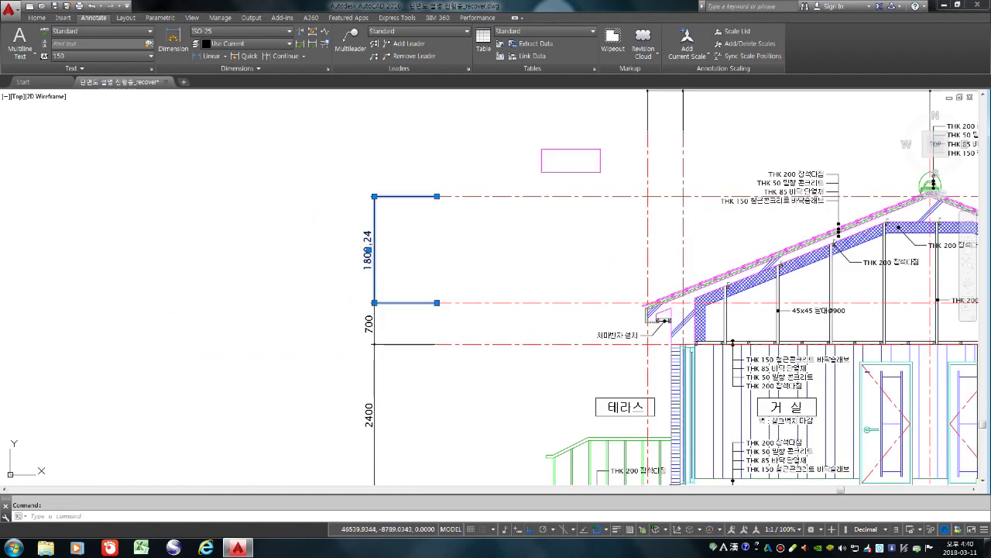
Replace the 1809.24 roof-height dimension's measured value with the text VAR
double_click(369, 254)
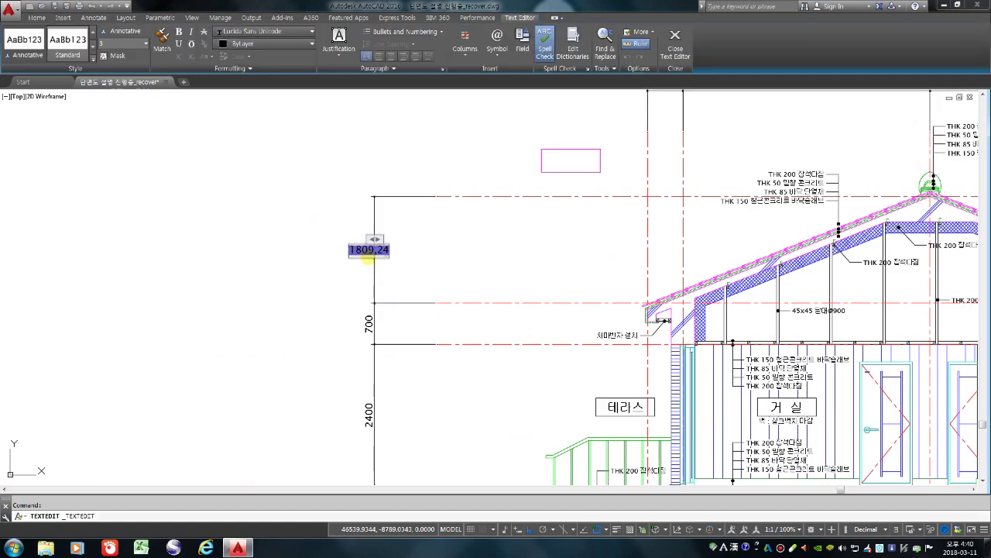
key(Delete)
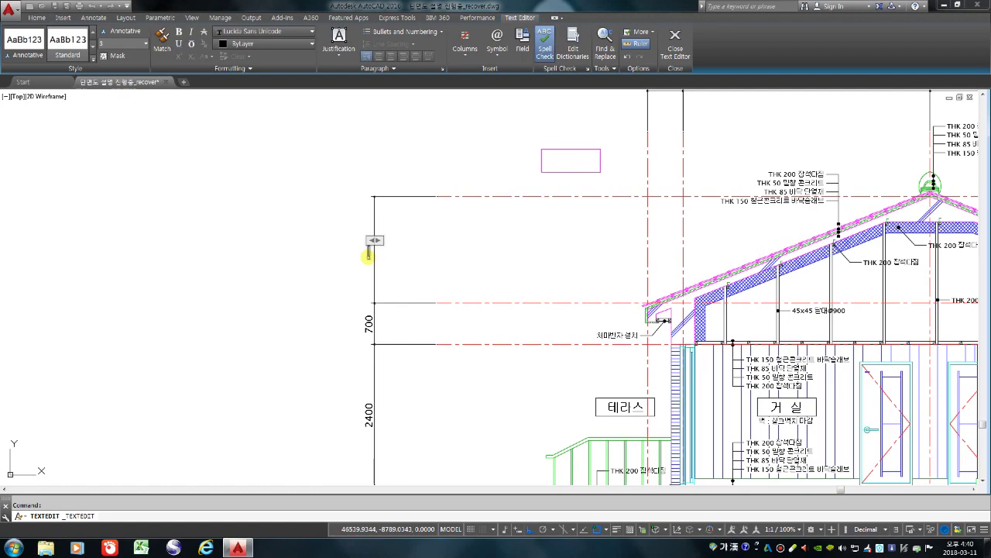
text(창)
text(계치수)
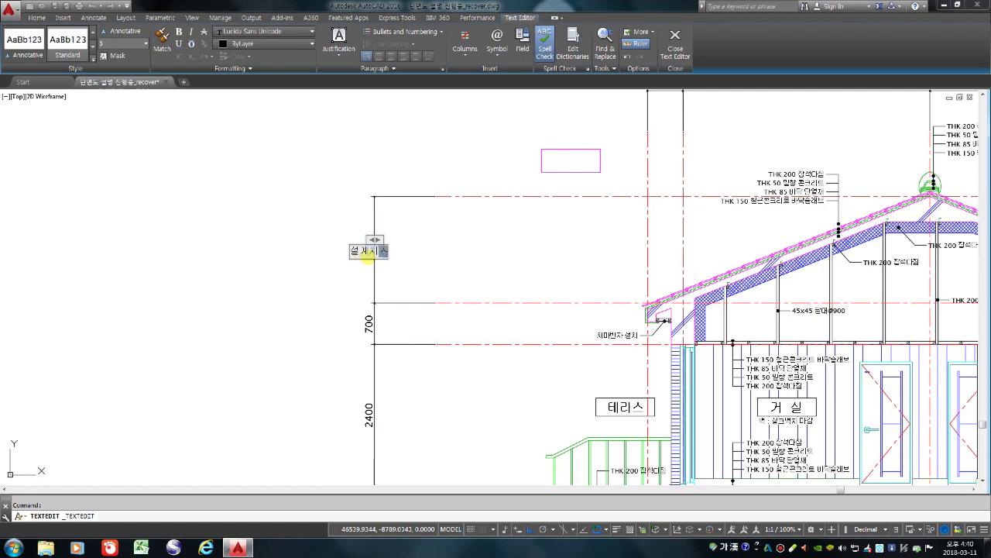
key(BackSpace)
key(BackSpace)
key(BackSpace)
key(BackSpace)
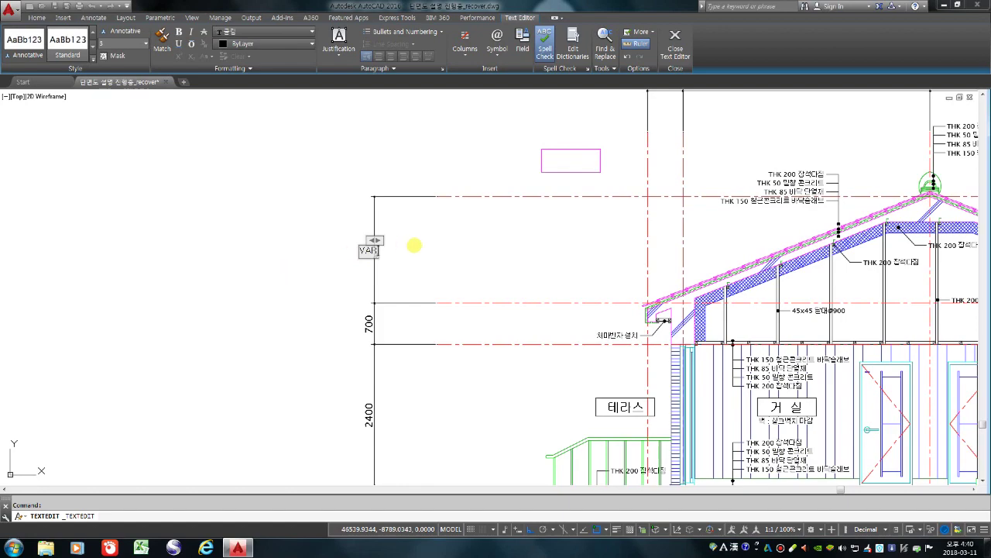
click(418, 270)
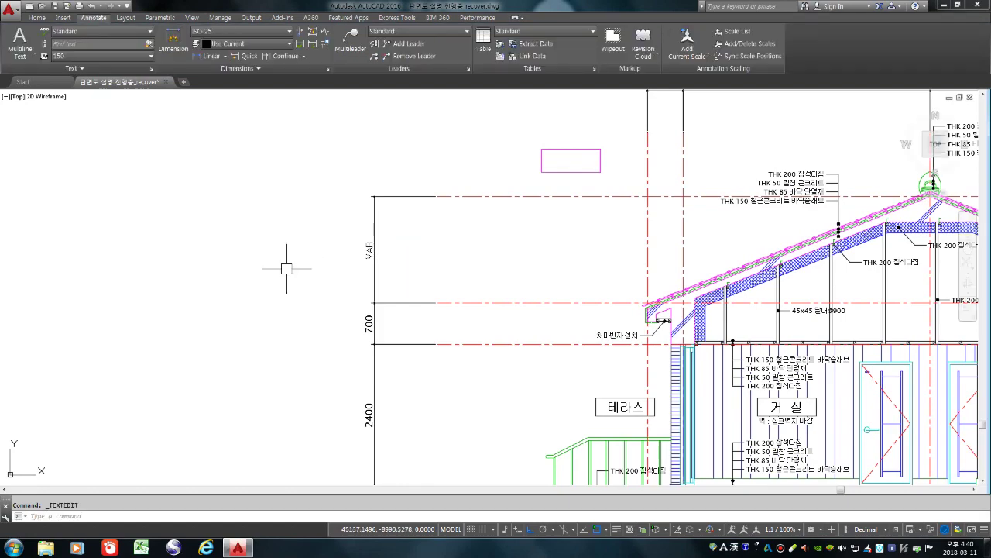
Change the top-right 1454,63 dimension text to 설계치수
scroll(287, 269, down, 2)
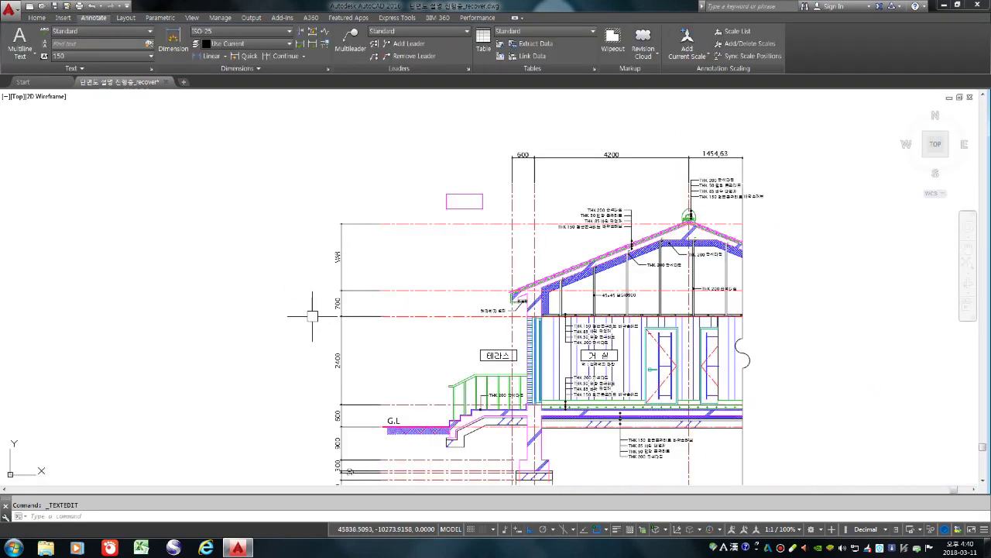
scroll(321, 328, down, 3)
scroll(722, 187, up, 4)
scroll(333, 263, up, 5)
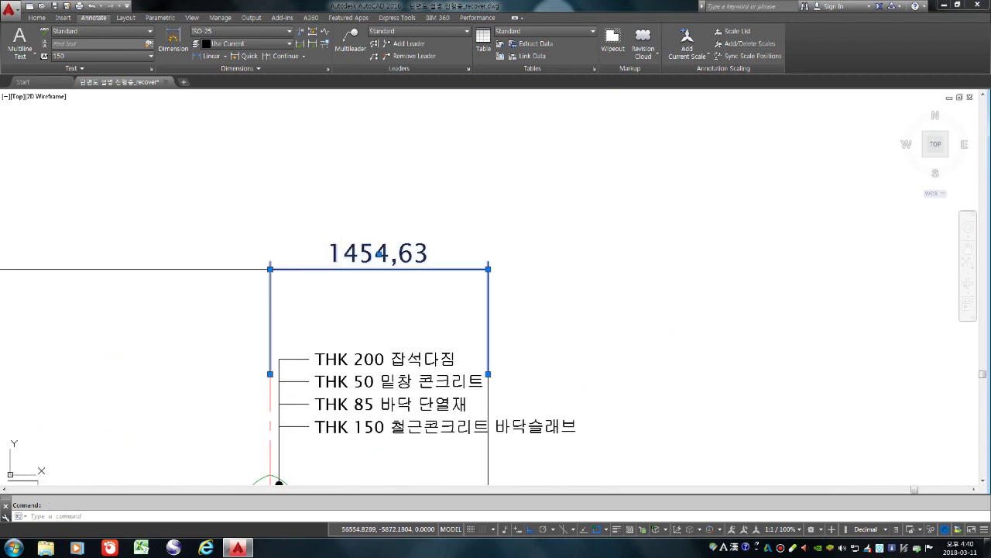
double_click(333, 254)
text(VA)
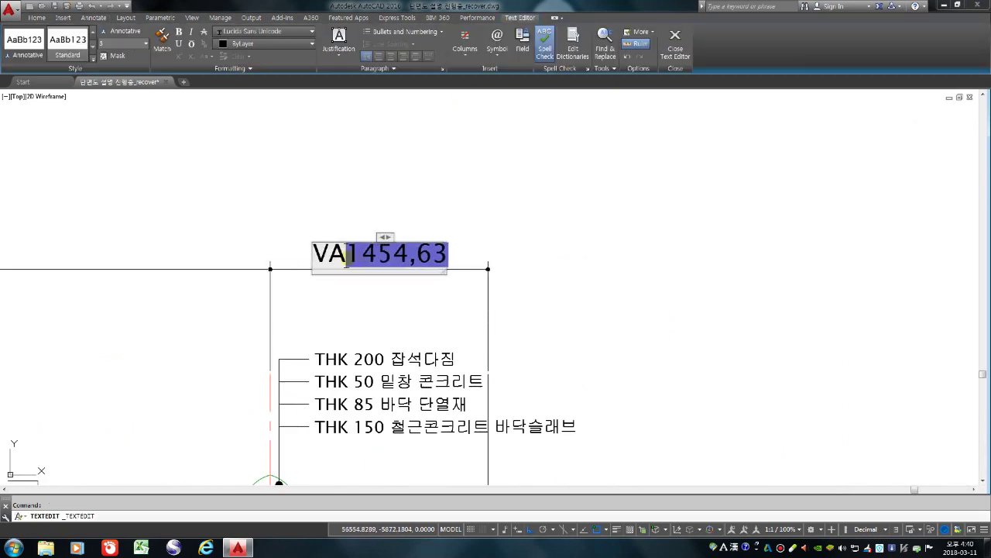
key(Delete)
text(R)
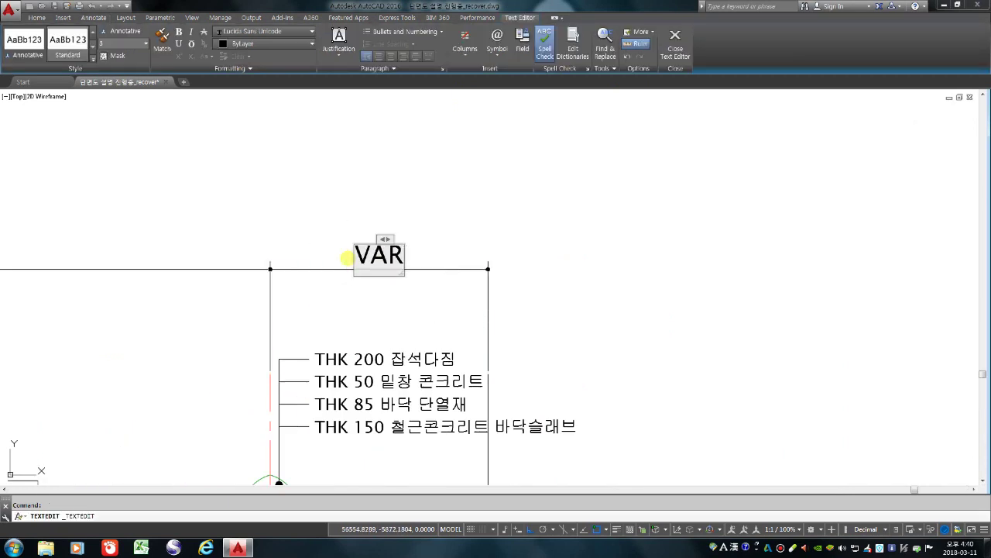
key(BackSpace)
key(BackSpace)
key(BackSpace)
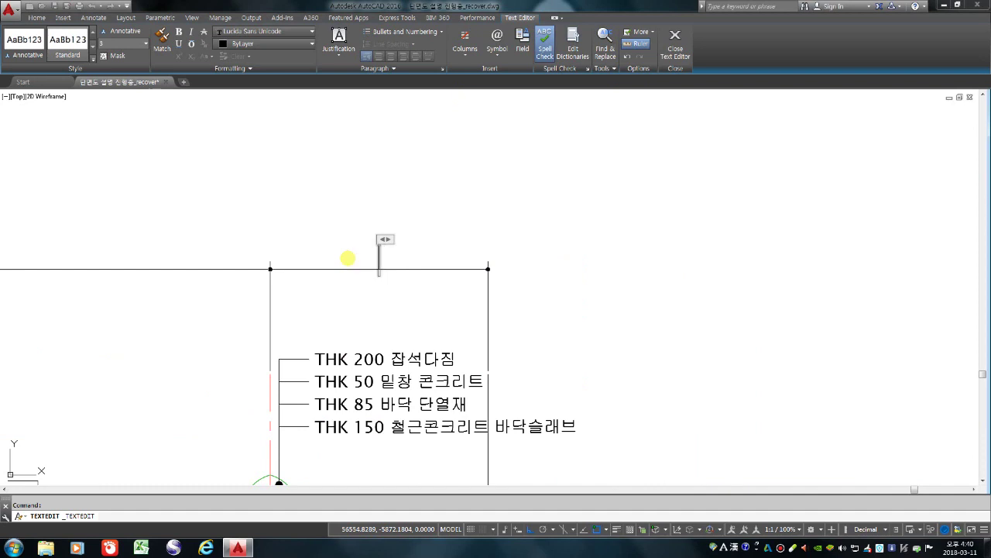
key(Hangul)
text(설계)
key(BackSpace)
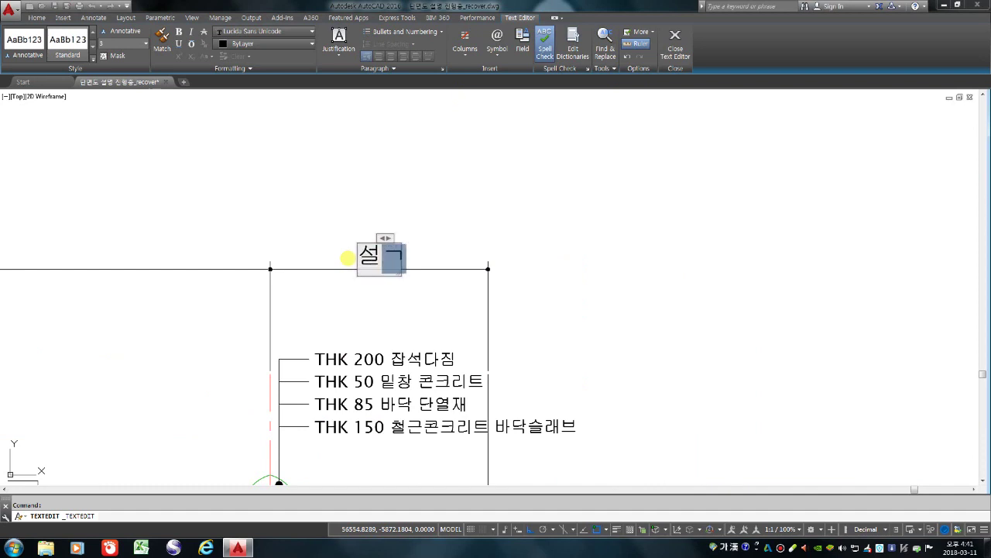
text(계치수)
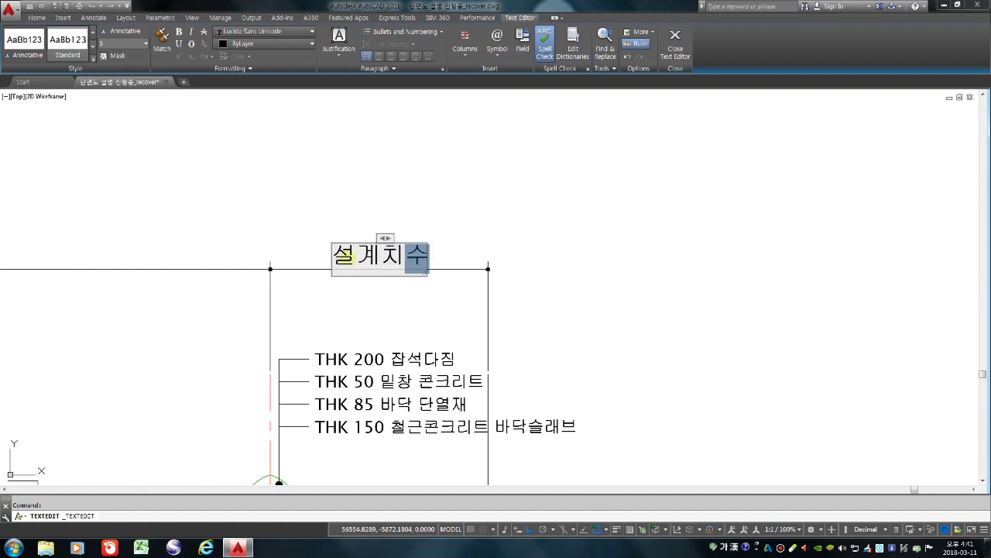
click(674, 233)
Replace VAR on the left height dimension with 설계치수
scroll(589, 273, down, 4)
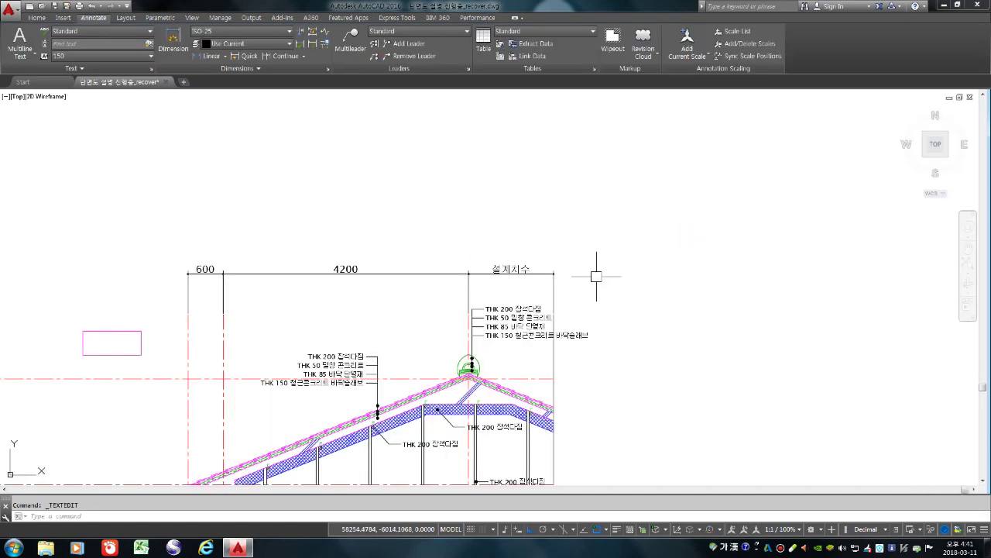
scroll(625, 264, down, 2)
scroll(387, 332, up, 6)
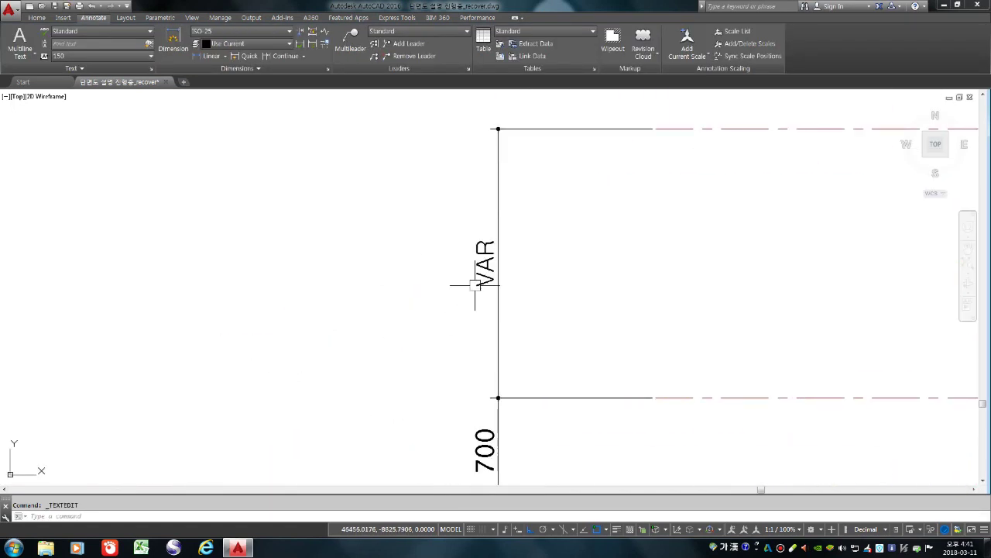
click(484, 264)
double_click(484, 264)
key(Delete)
key(Delete)
key(Delete)
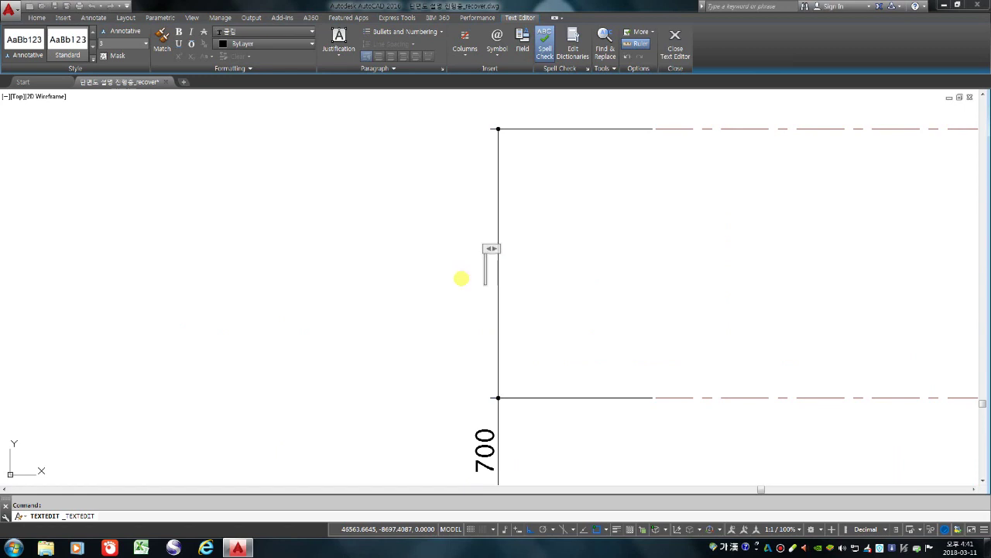
text(설계치수)
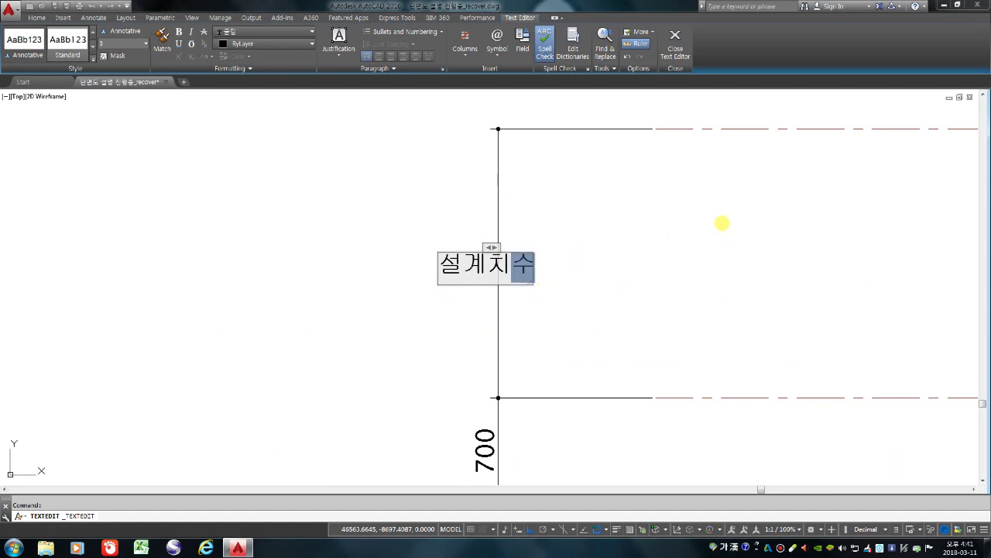
click(694, 282)
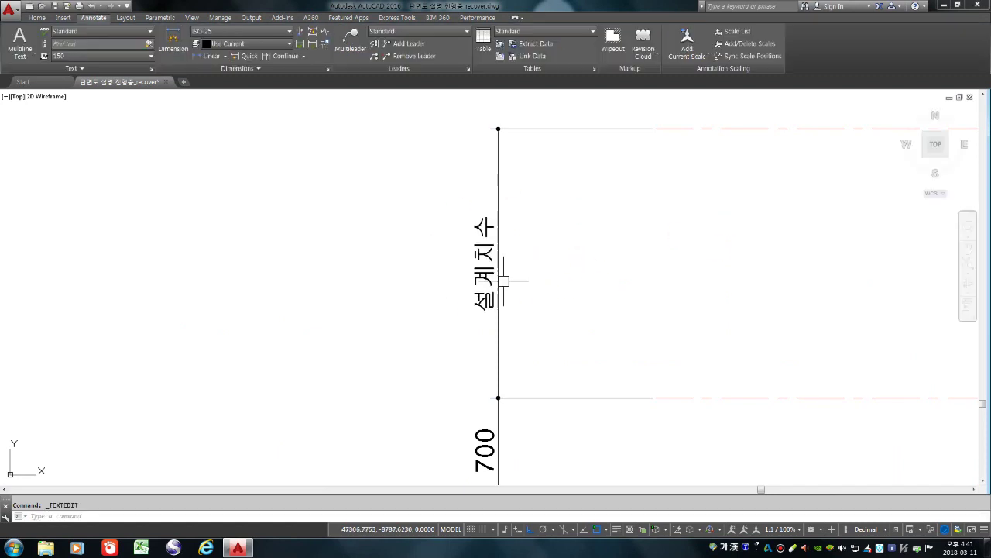
Move the small magenta rectangle above the left eave from layer 2-CON to 6-TEXT
scroll(320, 285, down, 6)
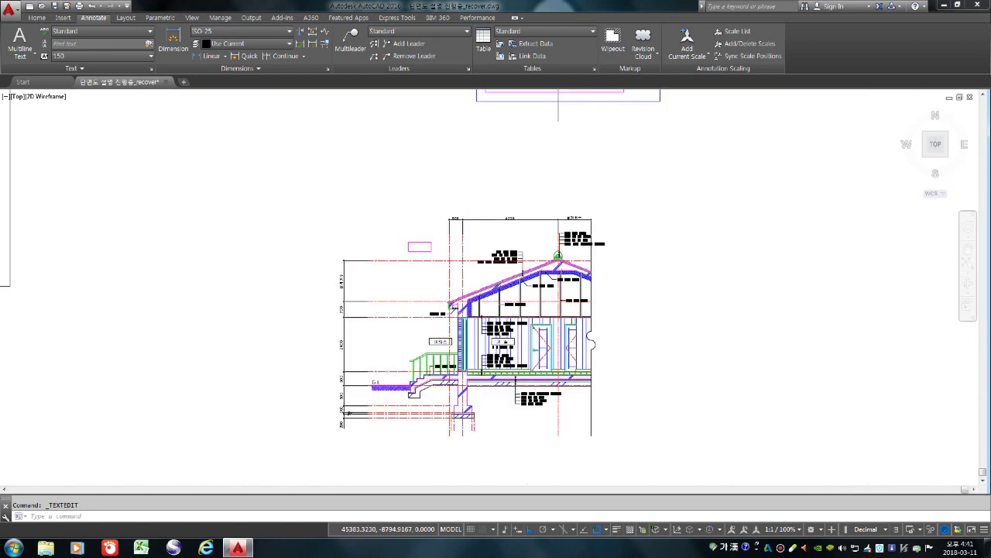
scroll(319, 289, up, 6)
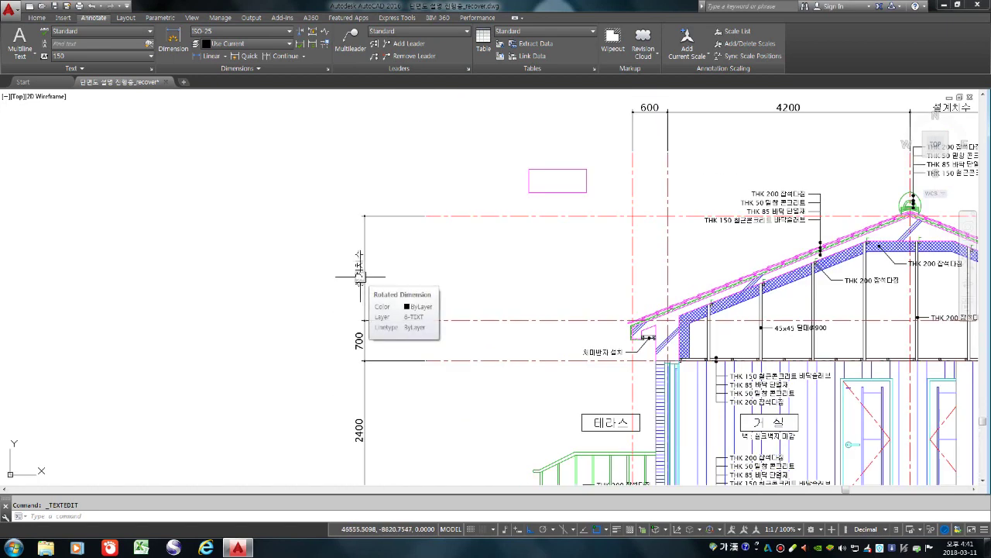
scroll(376, 240, down, 4)
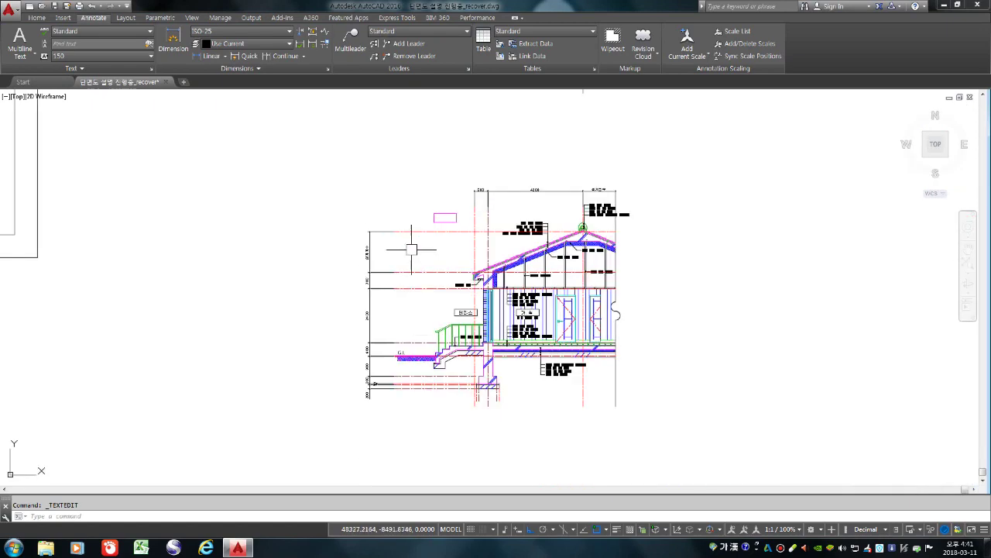
scroll(453, 219, up, 5)
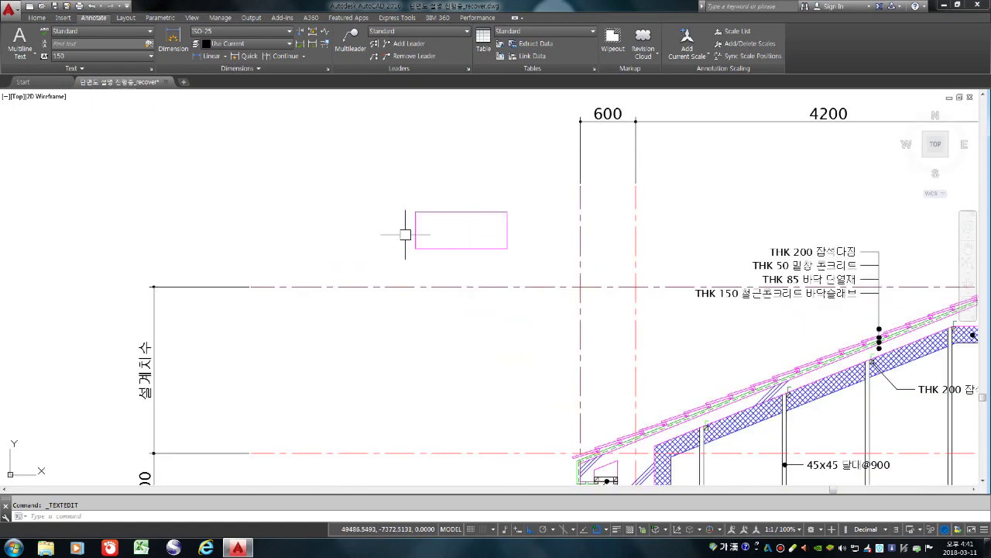
click(398, 186)
click(594, 297)
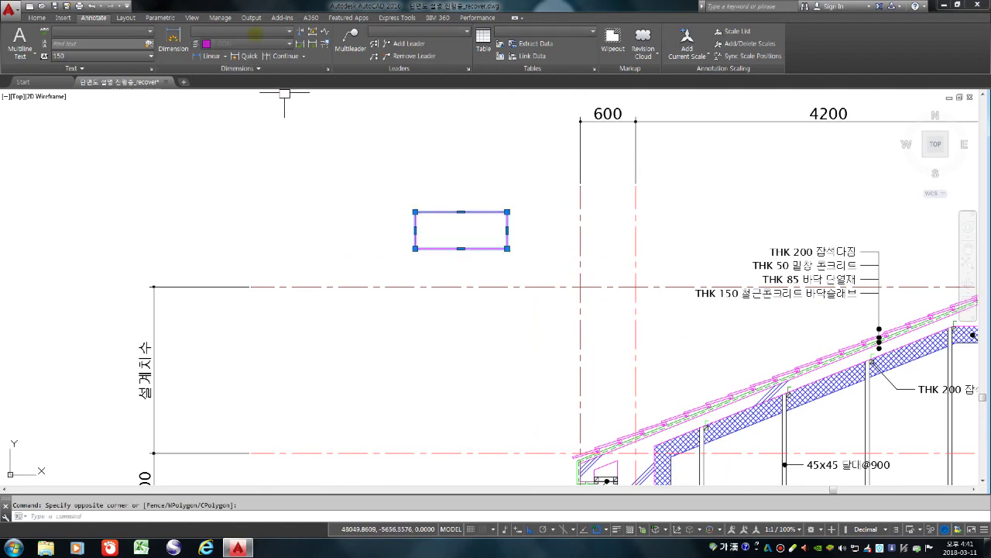
click(246, 44)
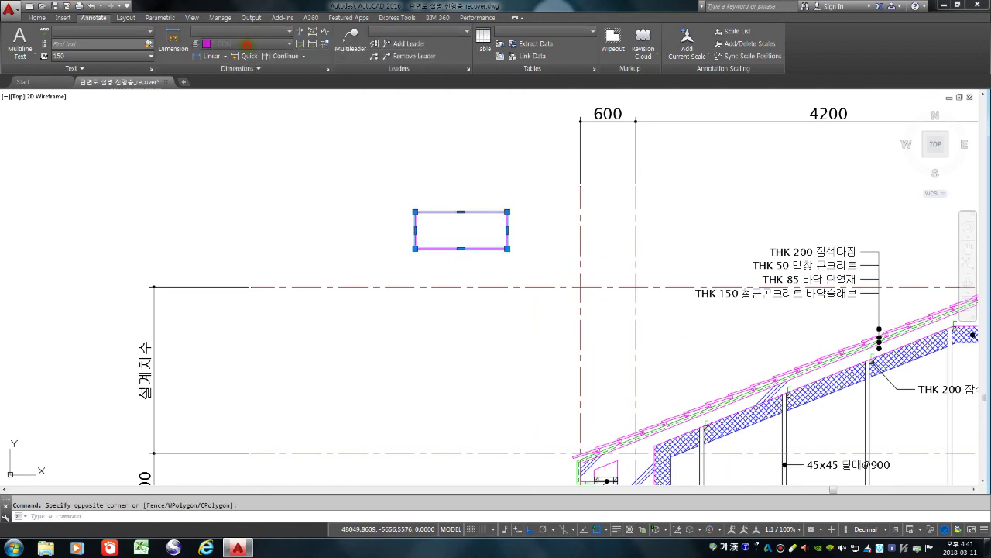
key(Escape)
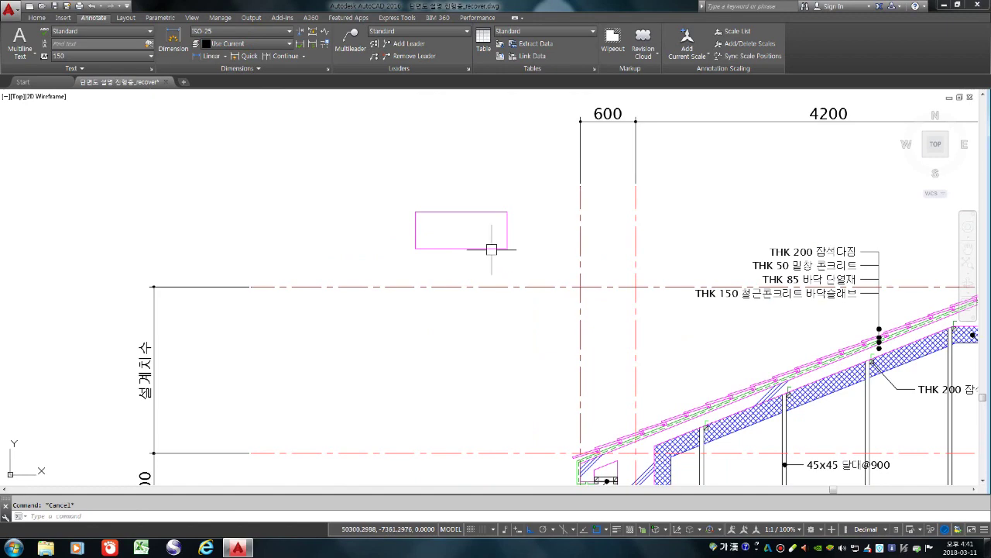
click(491, 248)
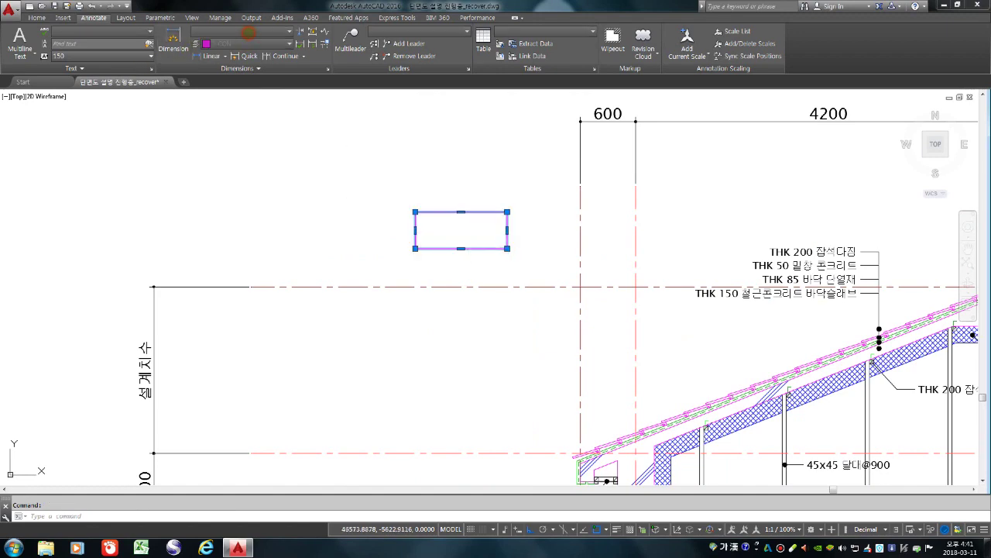
key(Escape)
click(36, 17)
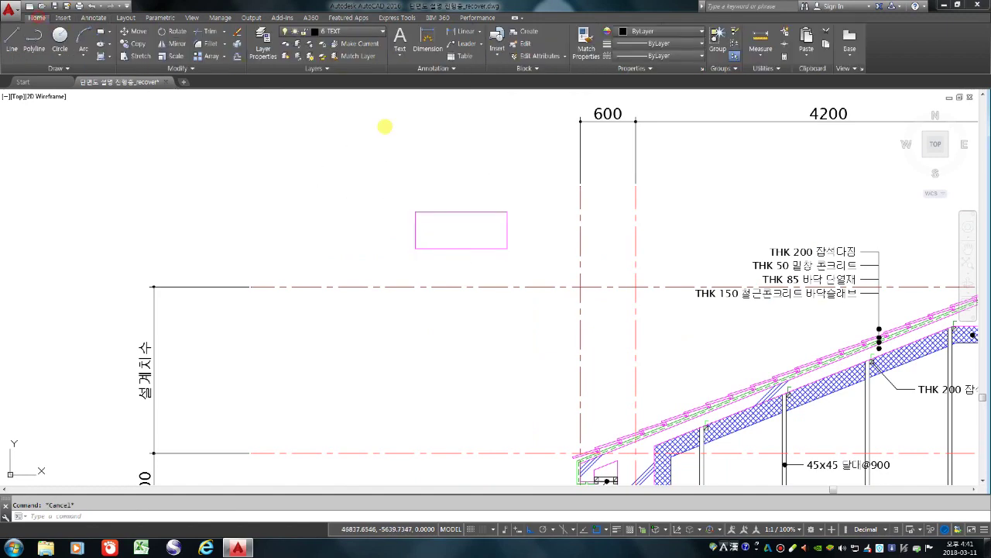
click(450, 210)
click(341, 31)
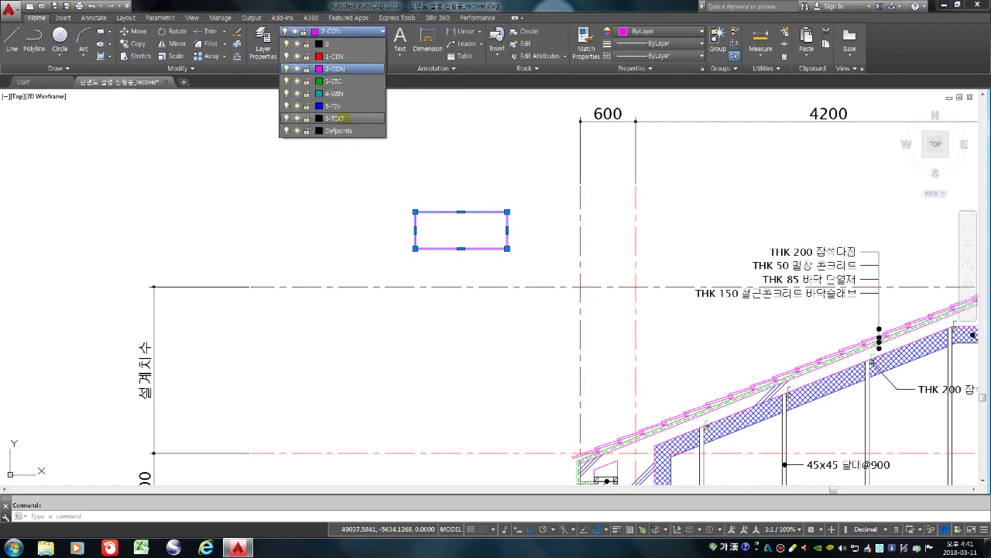
click(342, 117)
key(Escape)
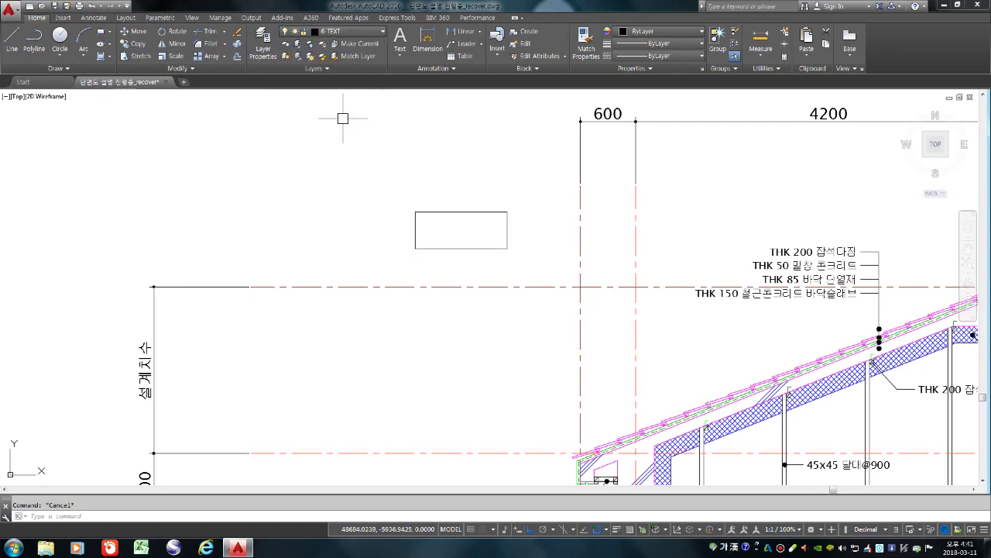
scroll(343, 118, down, 4)
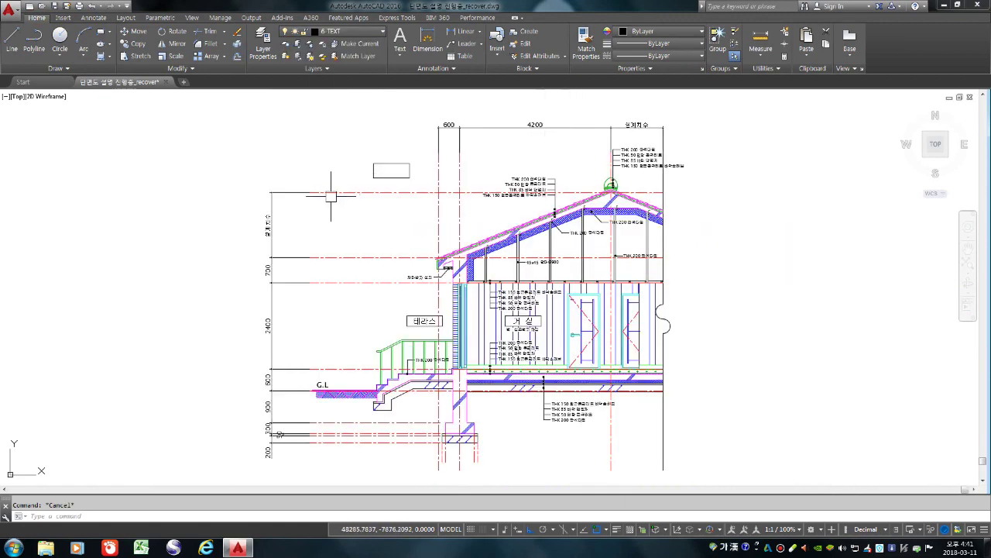
scroll(331, 196, up, 4)
Draw a corner-to-corner diagonal in the rectangle and trim it into a right triangle
text(|)
key(Return)
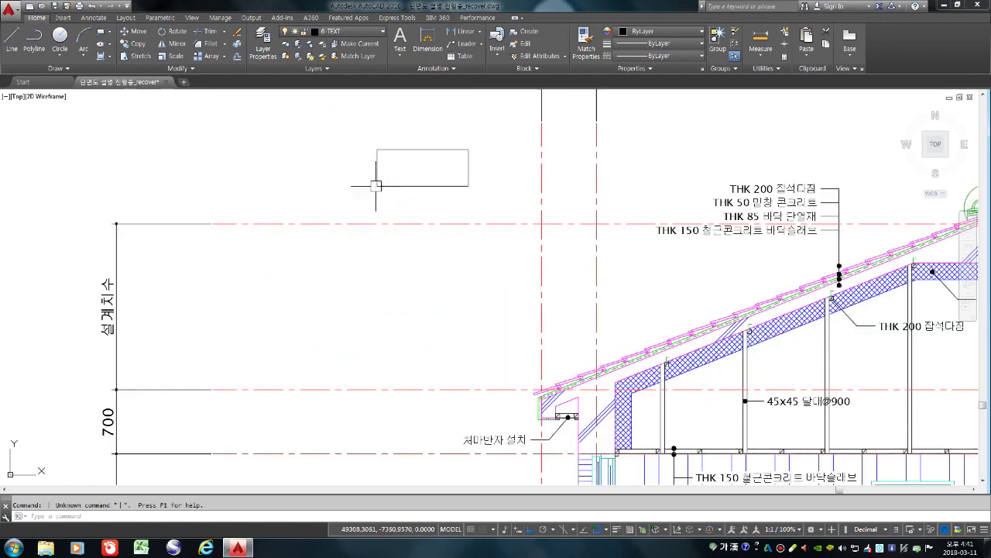
key(Escape)
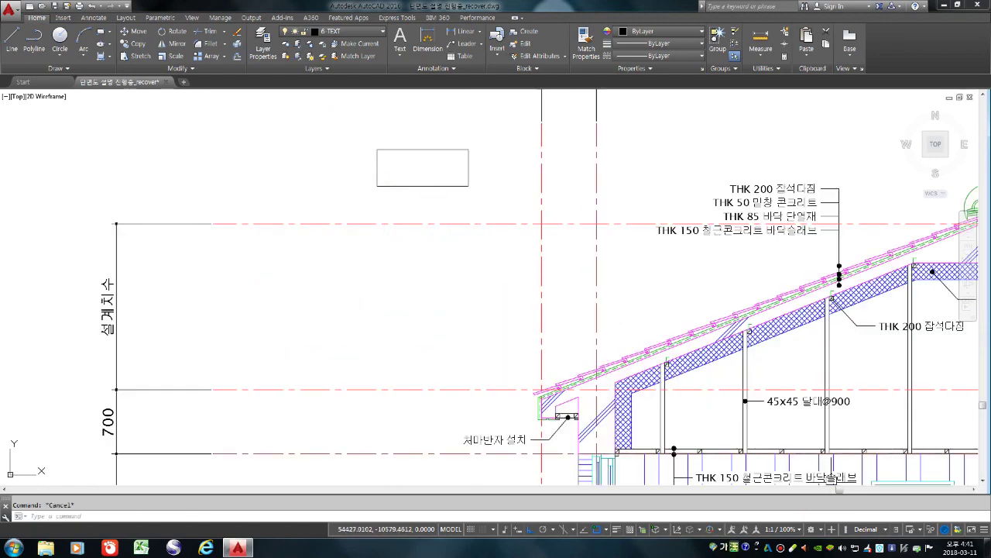
text(l)
key(Return)
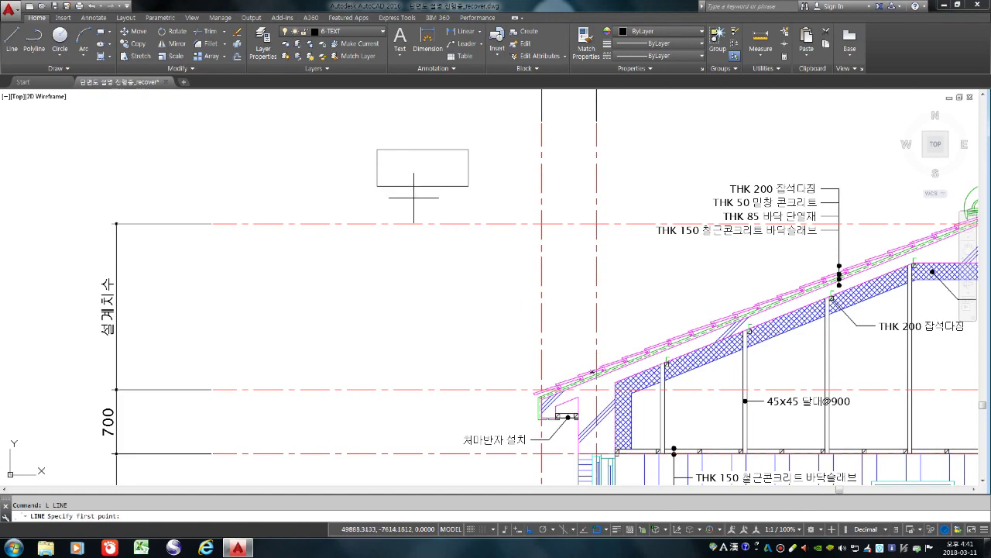
click(376, 185)
click(468, 149)
key(Return)
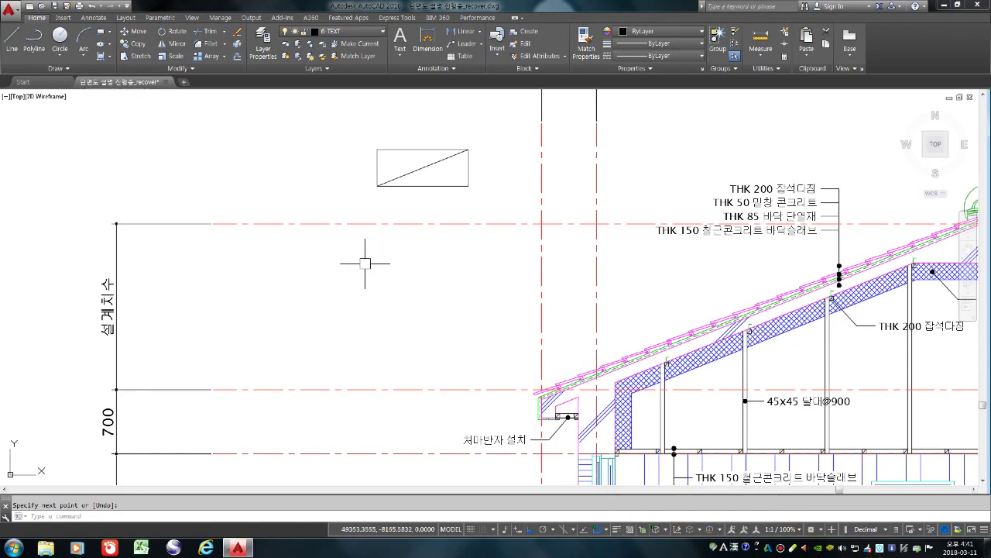
scroll(388, 256, down, 2)
text(tr)
key(Return)
key(Return)
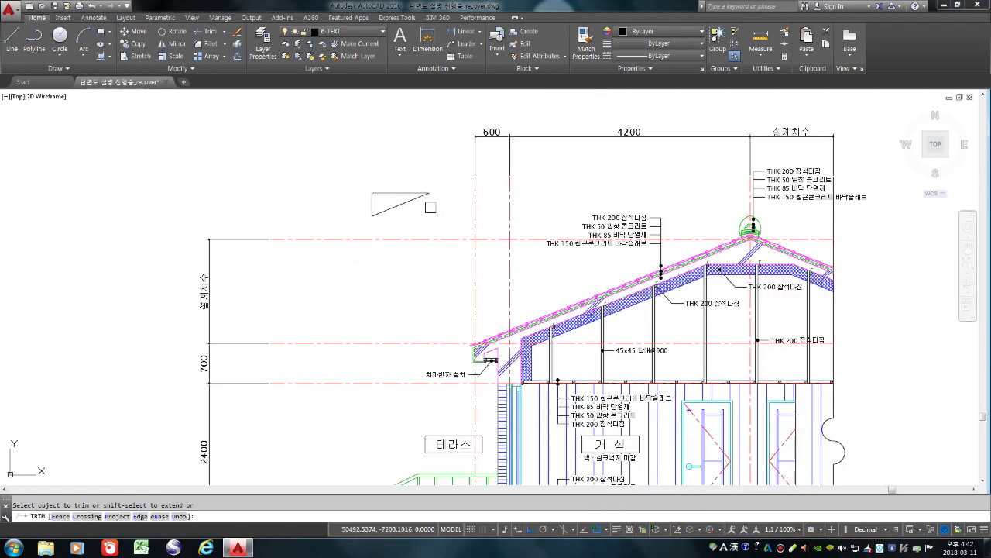
key(Return)
Move the triangle down toward the left roof slope with Ortho off
click(334, 131)
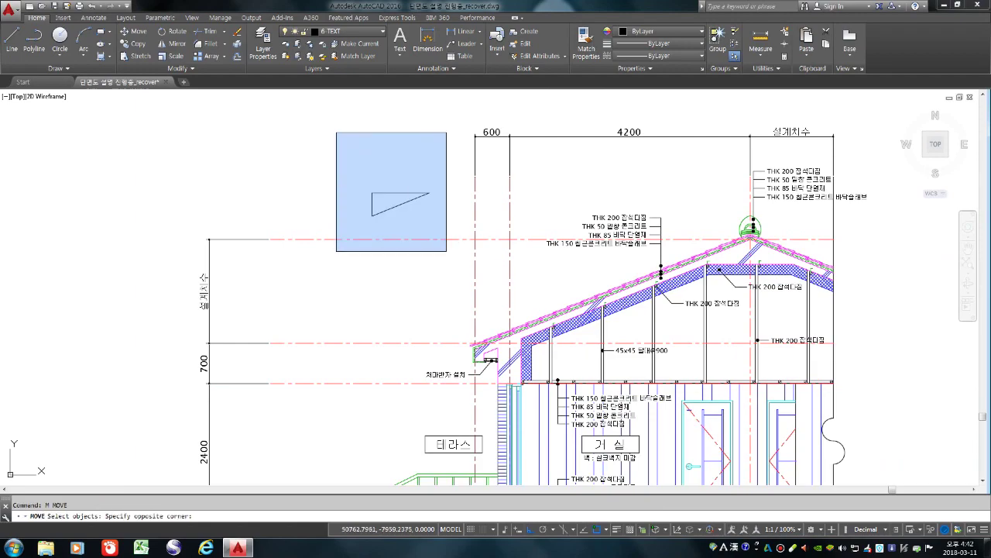
click(448, 252)
text(m)
key(Return)
click(362, 248)
key(F8)
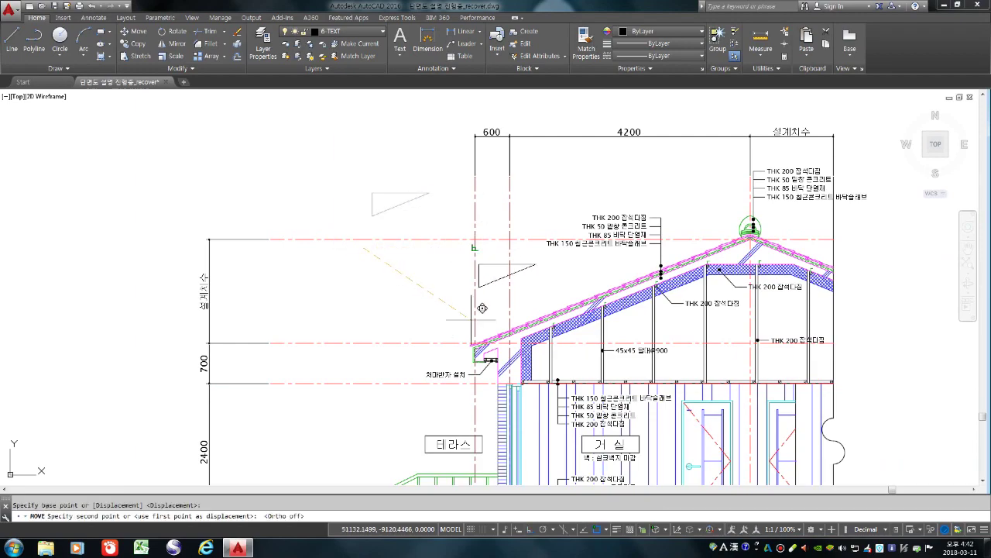
scroll(485, 321, up, 2)
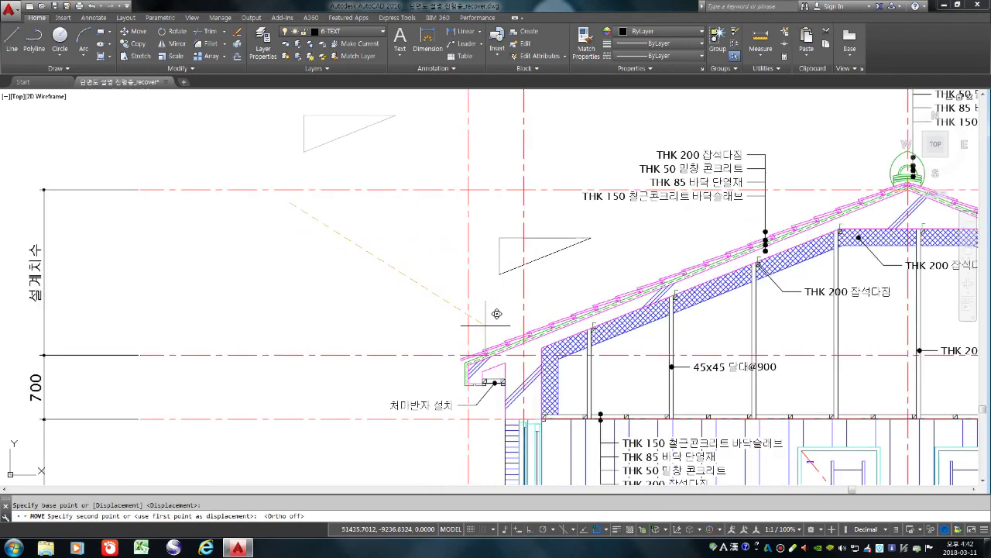
click(539, 314)
scroll(535, 310, down, 3)
scroll(537, 264, up, 3)
Reposition the triangle so it sits just above the left roof slope
text(m)
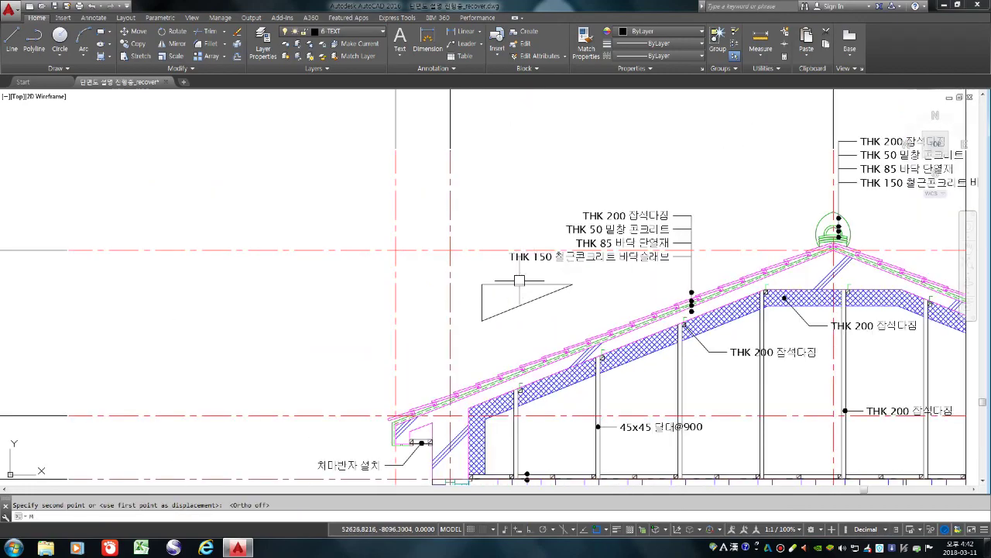
key(Return)
click(527, 329)
click(447, 251)
key(Return)
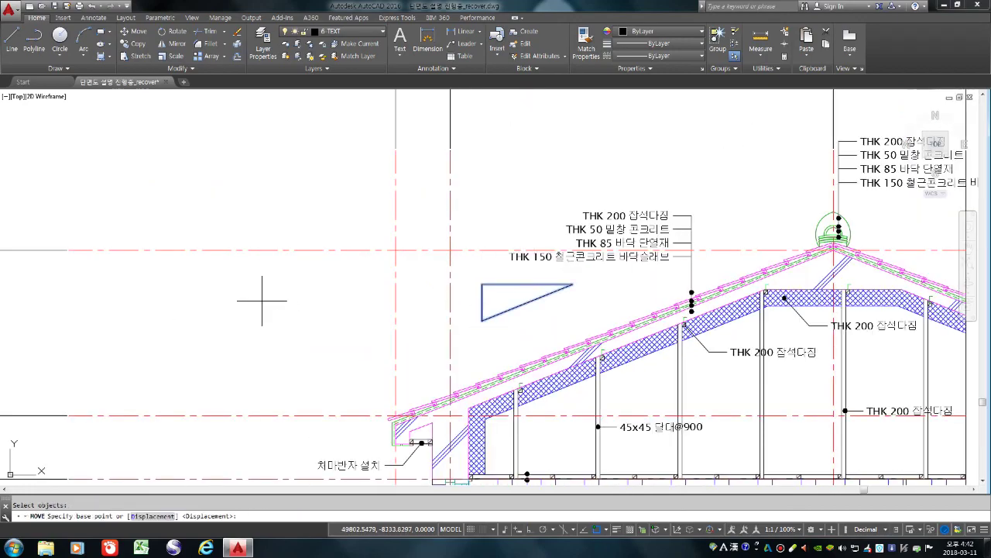
click(264, 301)
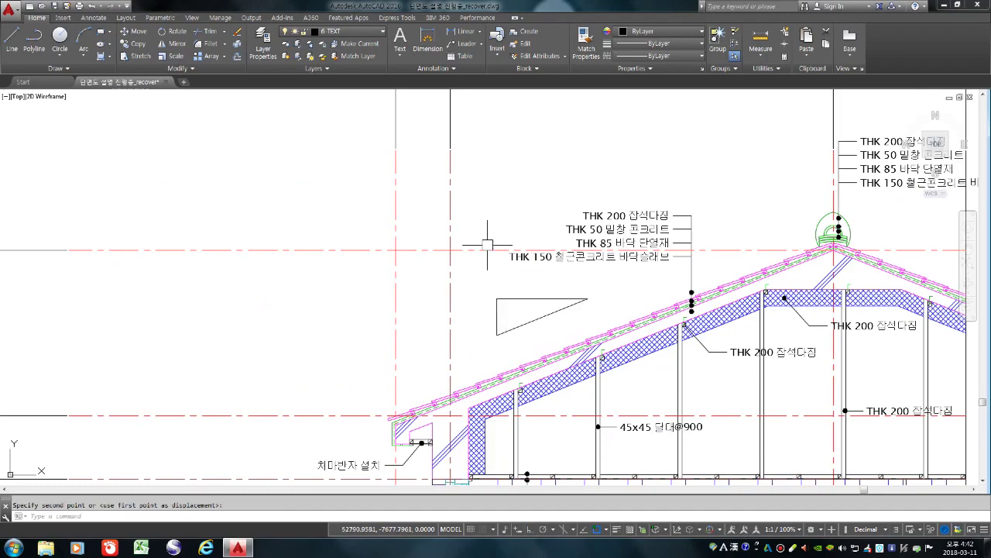
scroll(377, 296, down, 2)
text(co)
key(Return)
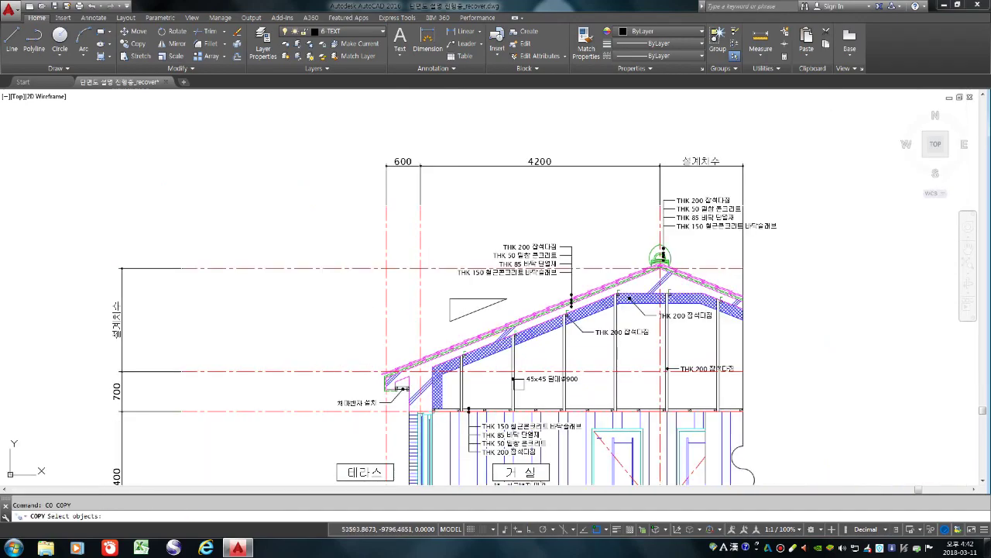
Copy the 45x45 달대@900 label three times: inside, left of, and above the triangle
scroll(519, 383, up, 2)
click(535, 379)
key(Return)
click(531, 379)
scroll(420, 268, up, 5)
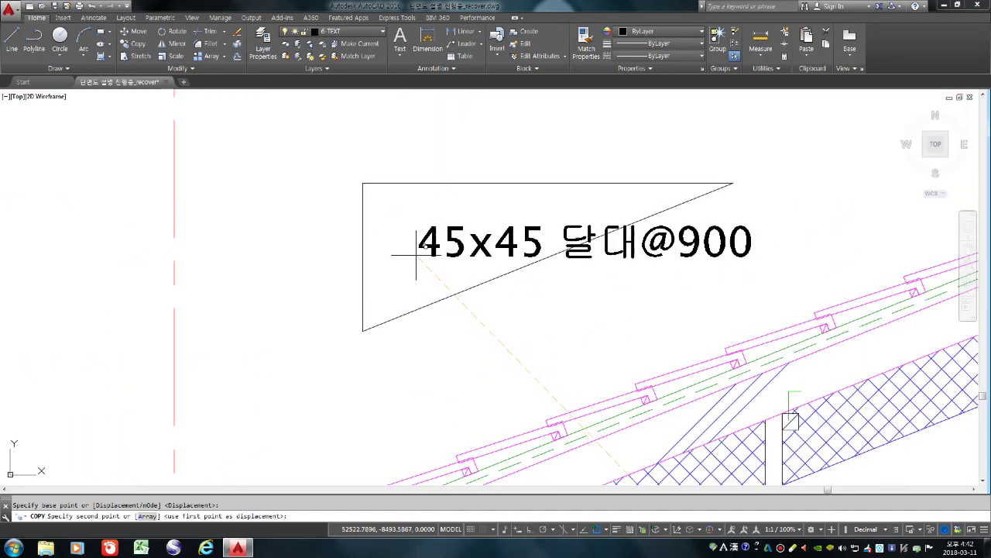
scroll(421, 269, down, 5)
click(422, 264)
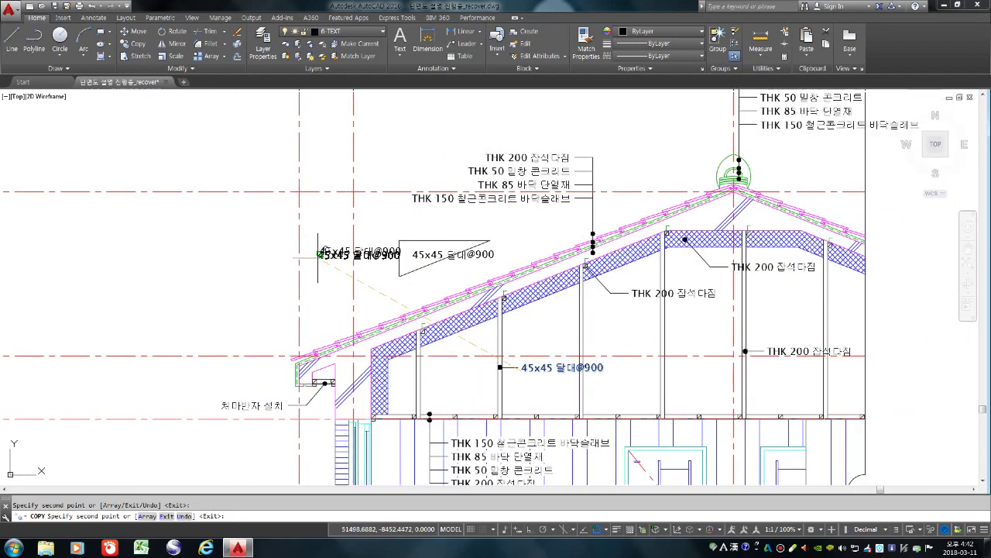
click(320, 251)
click(390, 225)
key(Return)
scroll(385, 258, up, 2)
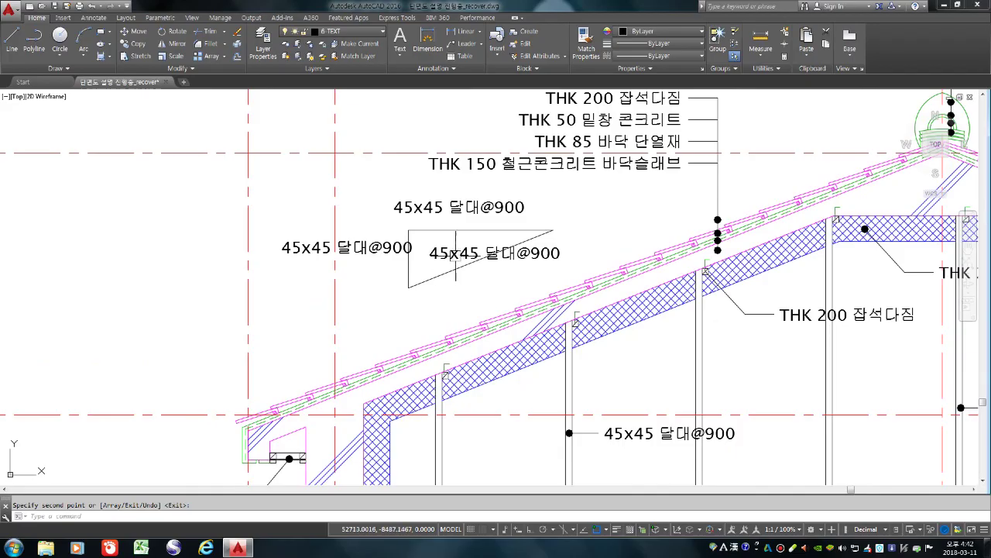
Edit the three copied labels to read 물매, 4 and 10
double_click(455, 255)
key(Delete)
text(Q)
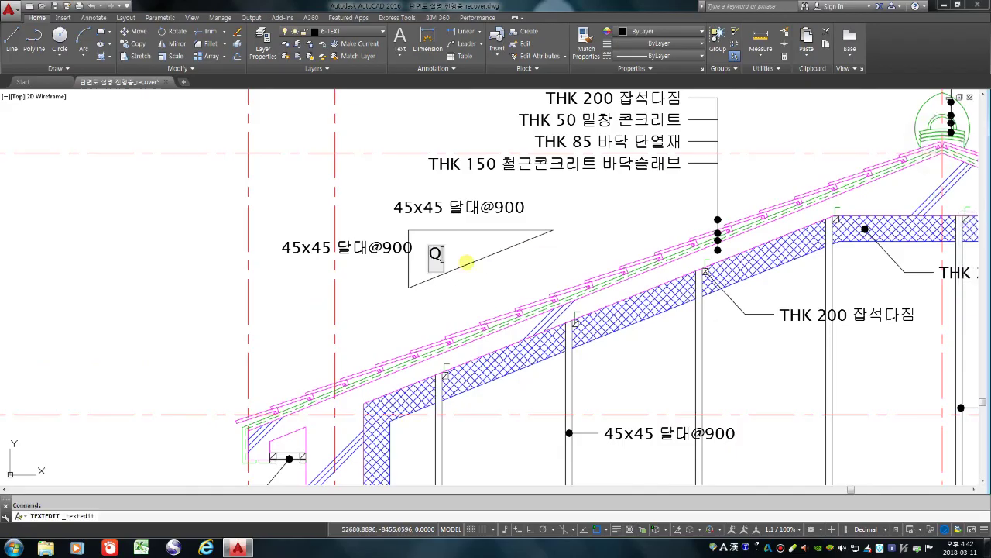
key(BackSpace)
text(물매)
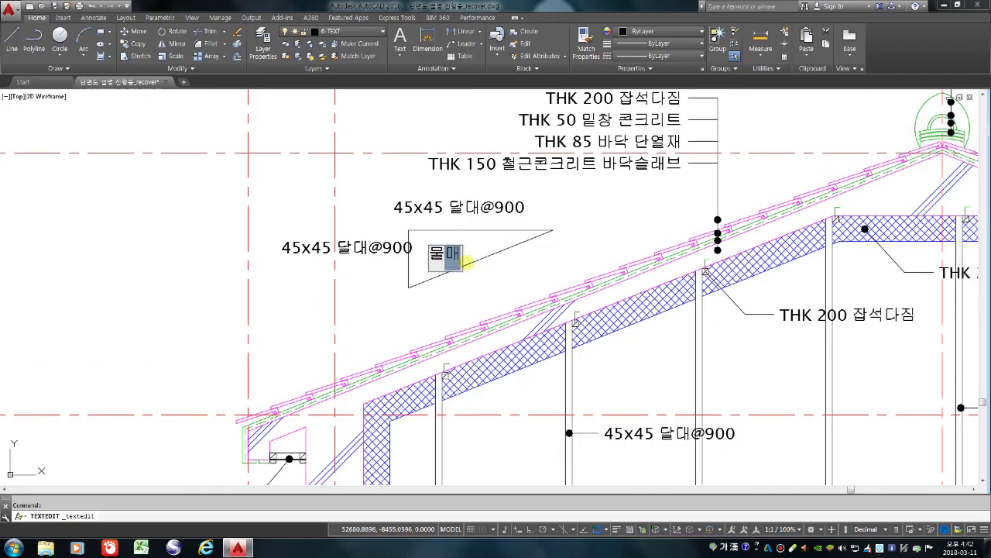
key(Return)
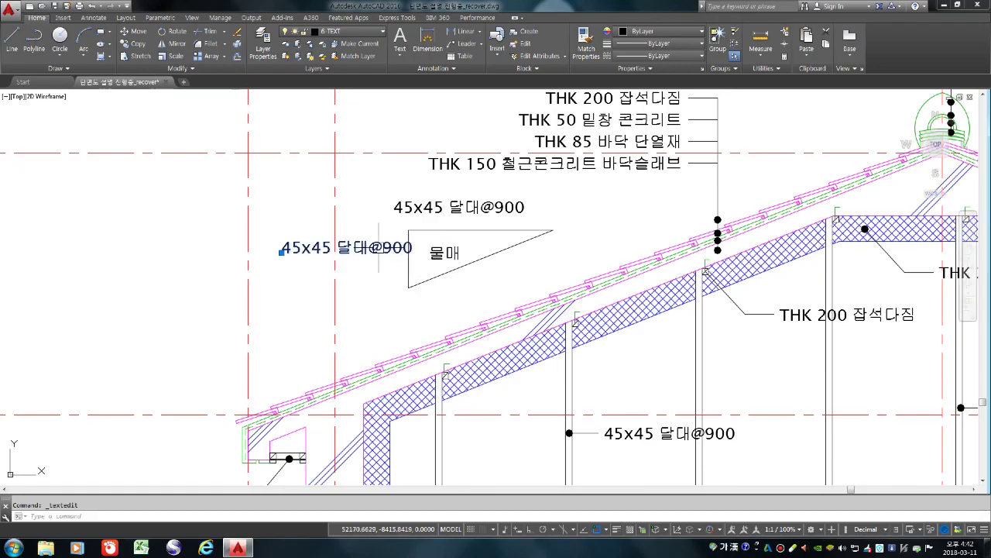
click(376, 246)
text(4)
key(Return)
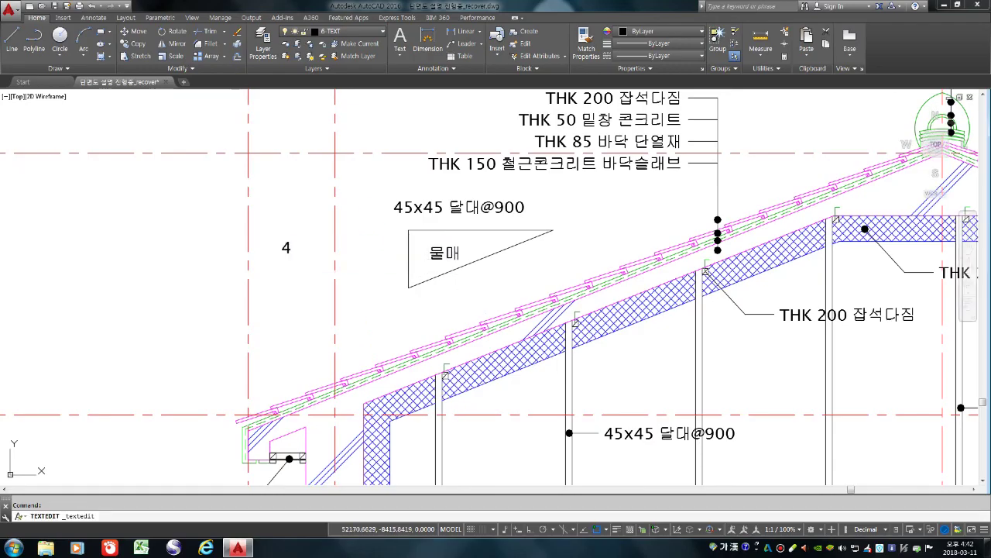
click(404, 207)
text(10)
key(Return)
key(Return)
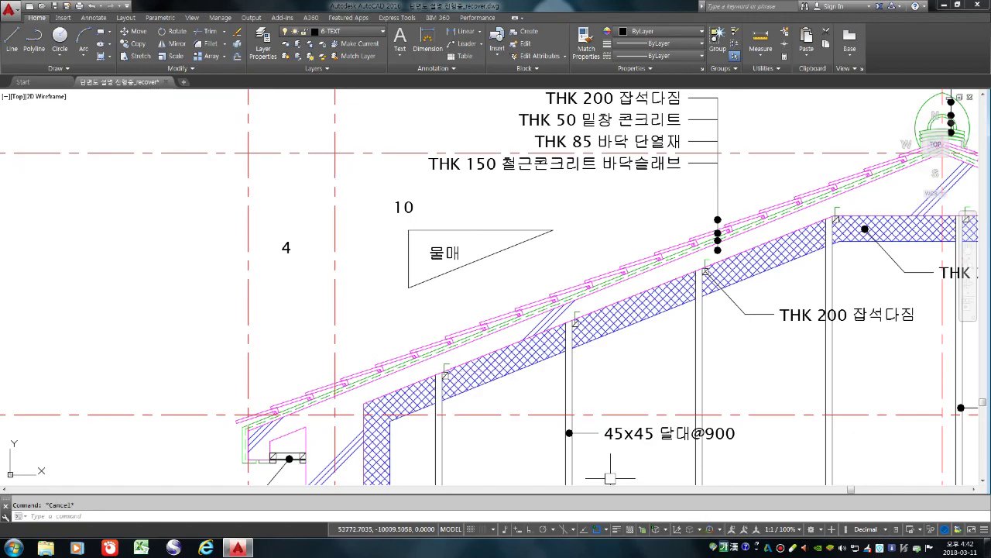
Move the 10 label above the triangle and the 4 label beside its left side
text(m)
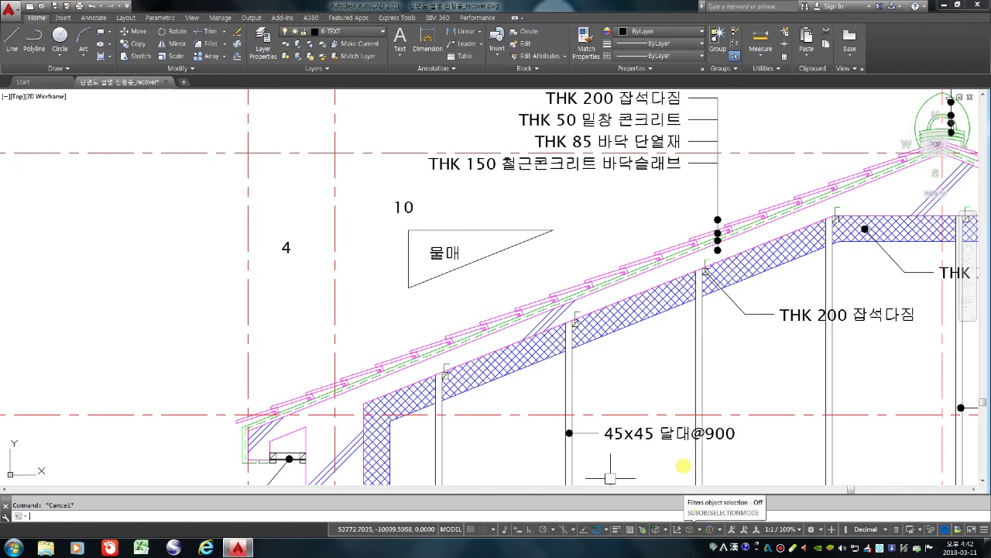
key(Return)
click(404, 207)
key(Return)
click(404, 206)
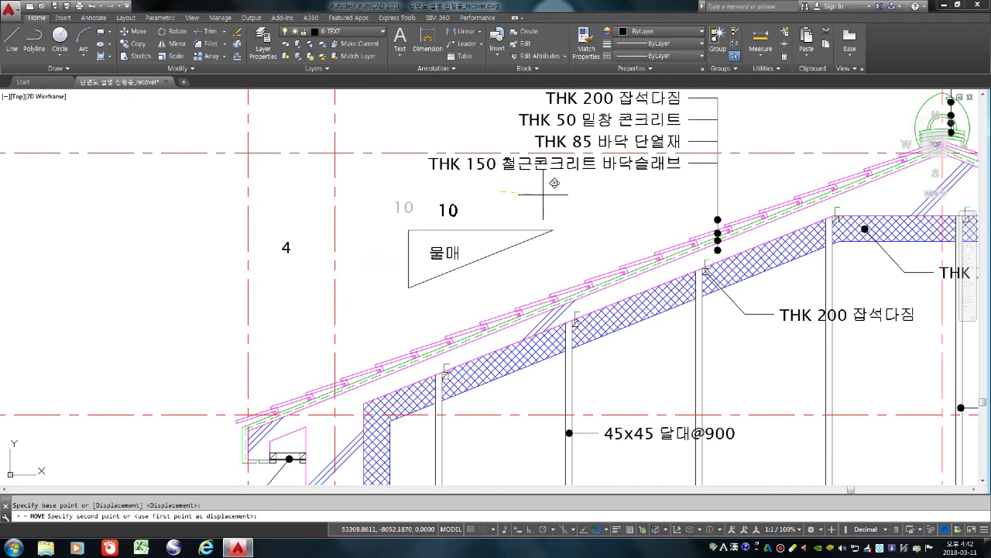
click(449, 211)
key(Return)
click(291, 246)
key(Return)
click(61, 285)
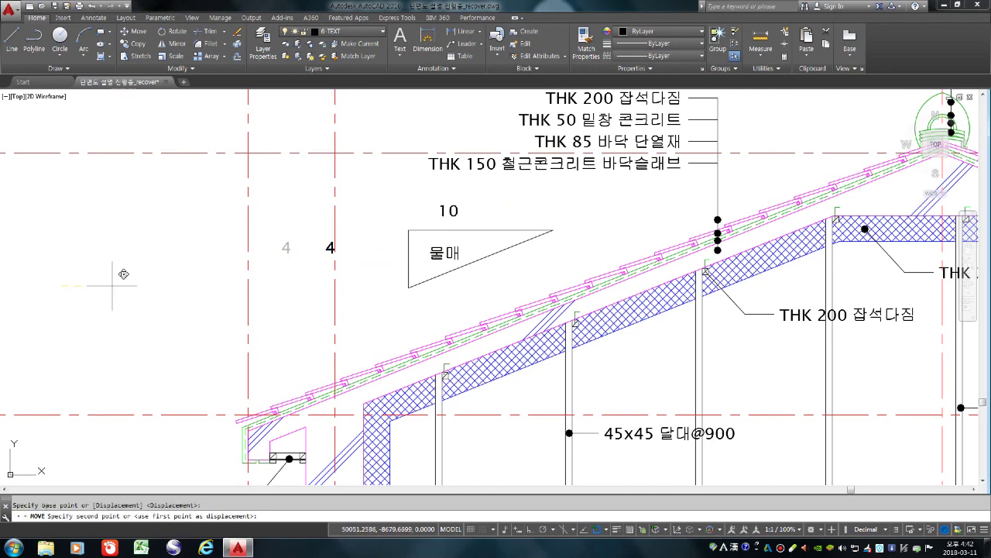
click(179, 283)
scroll(411, 298, down, 4)
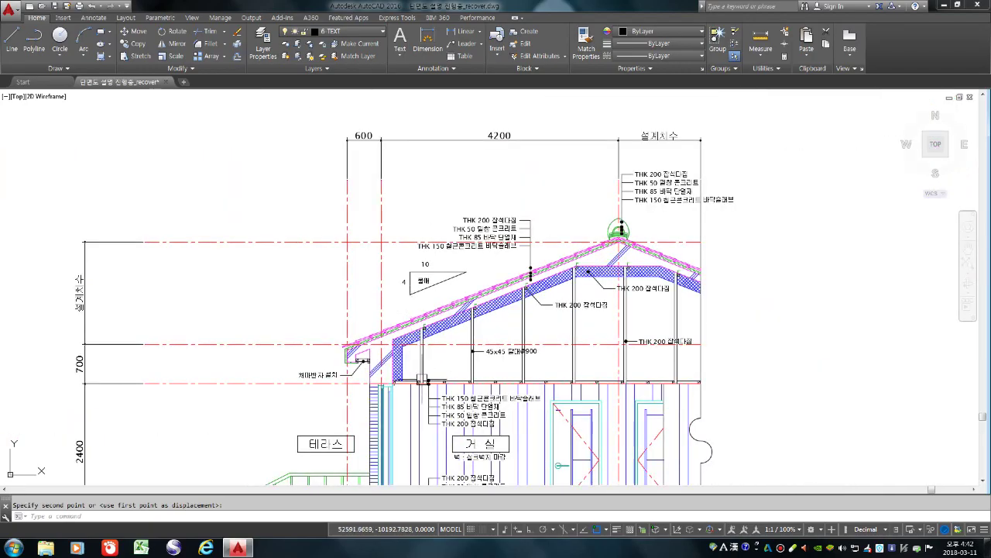
scroll(427, 362, down, 2)
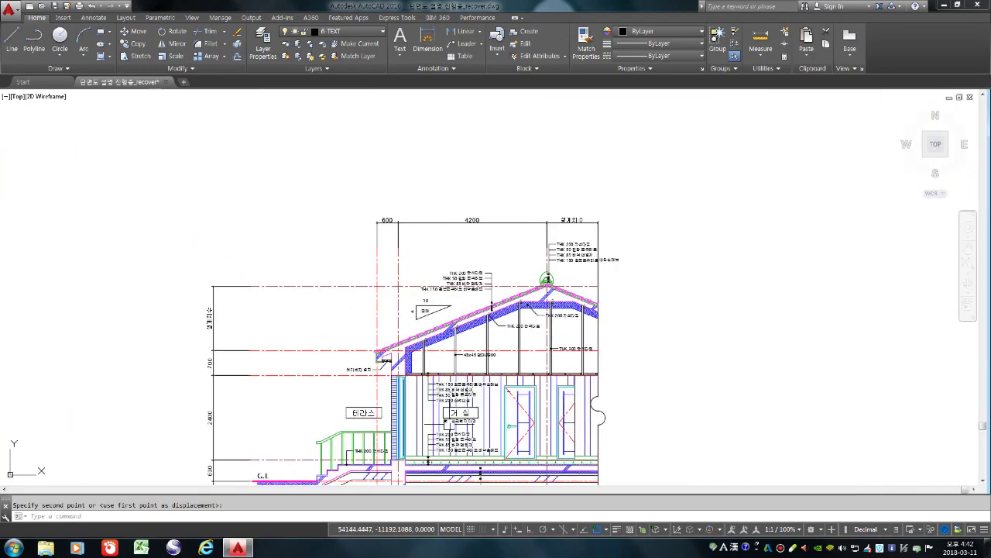
middle_drag(469, 398, 485, 330)
Trim, using all objects as cutting edges, the lines running through the THK 200 잡석다짐 label text
text(tr)
key(Return)
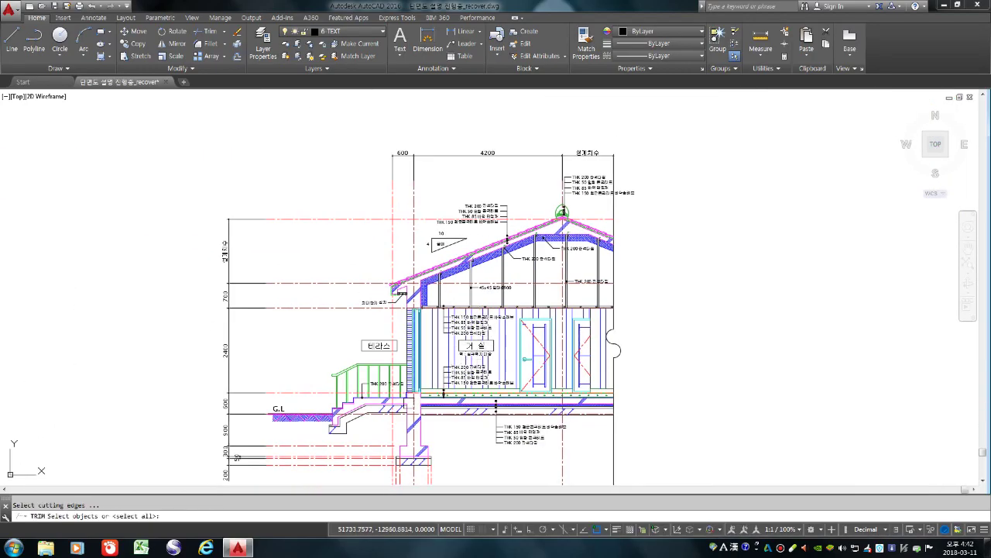
key(Return)
scroll(496, 271, up, 6)
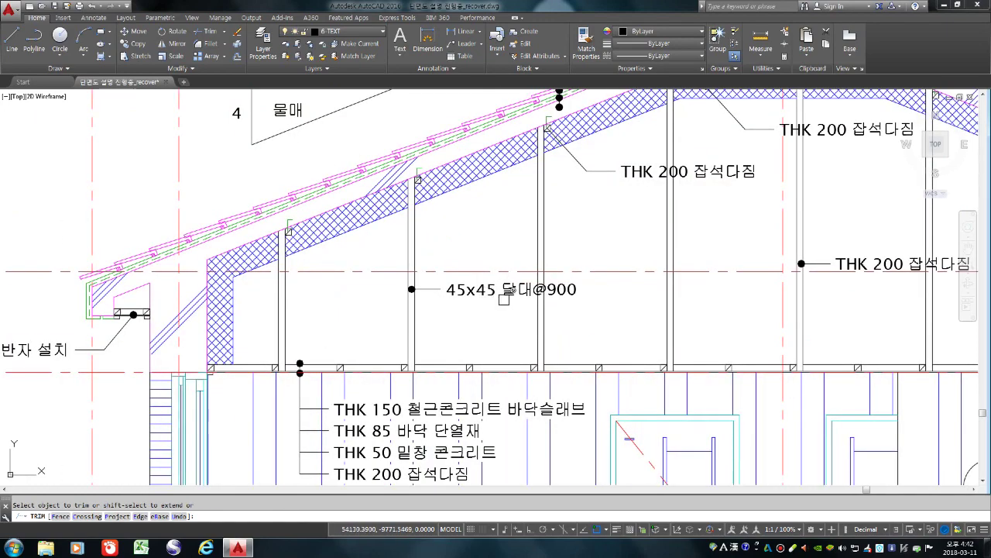
scroll(546, 281, up, 10)
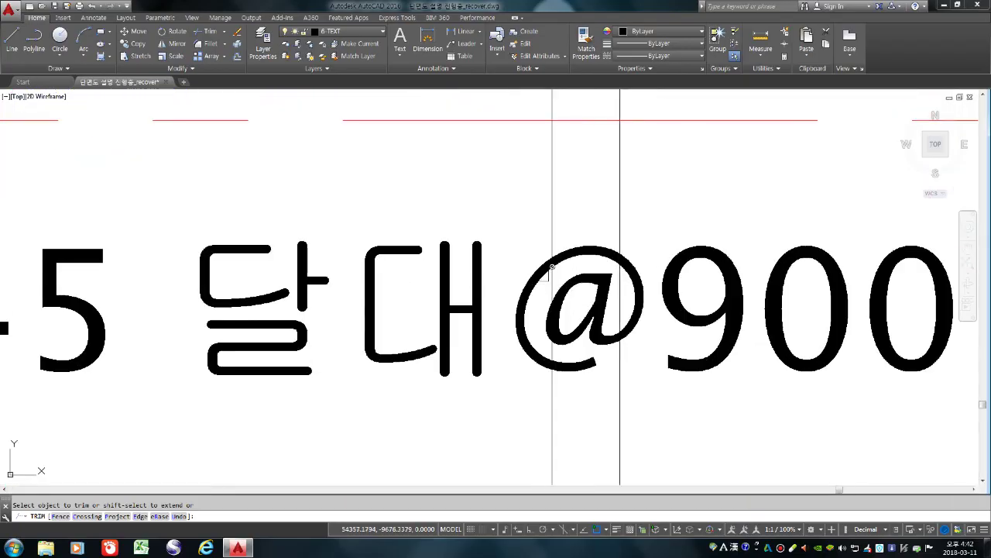
scroll(576, 284, down, 4)
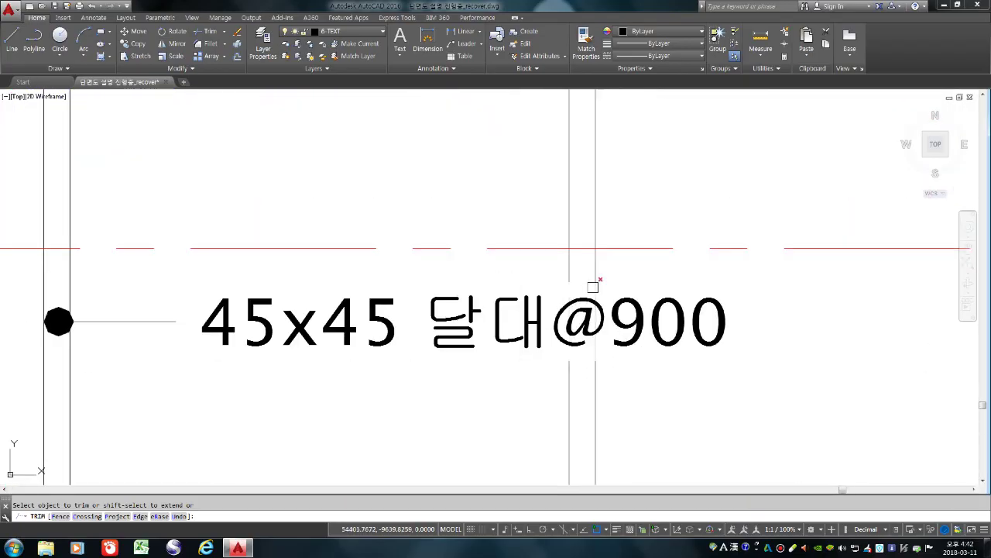
scroll(476, 375, down, 10)
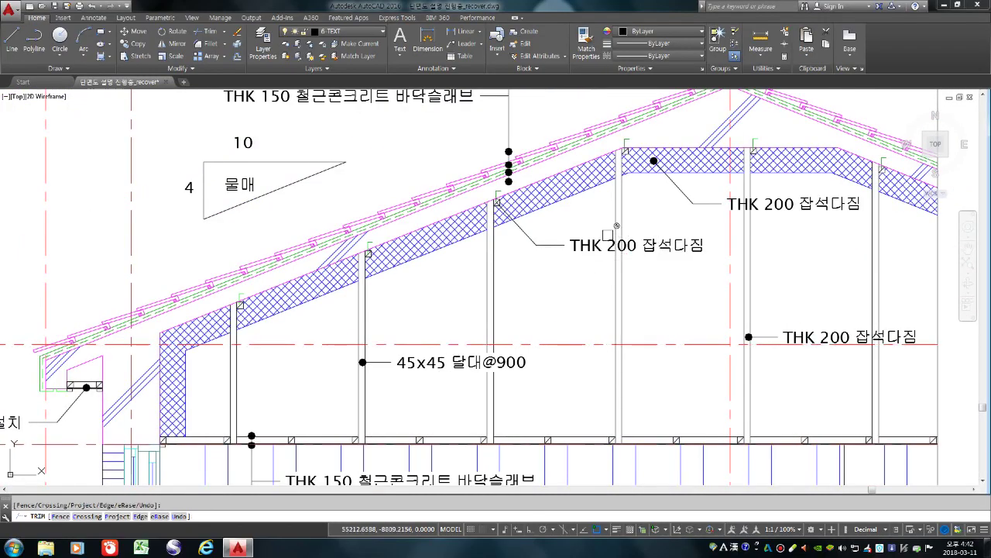
scroll(612, 233, up, 8)
scroll(351, 324, down, 5)
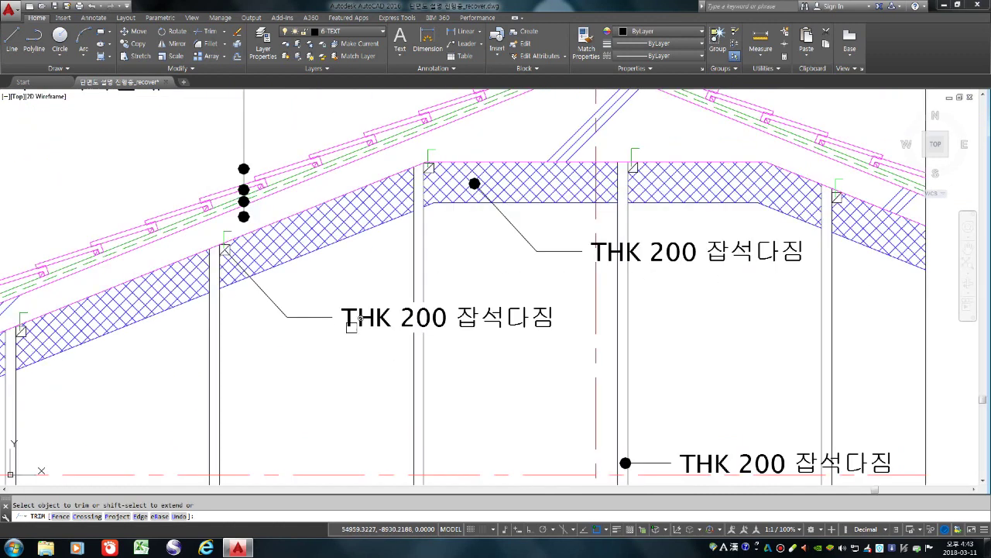
scroll(643, 248, up, 6)
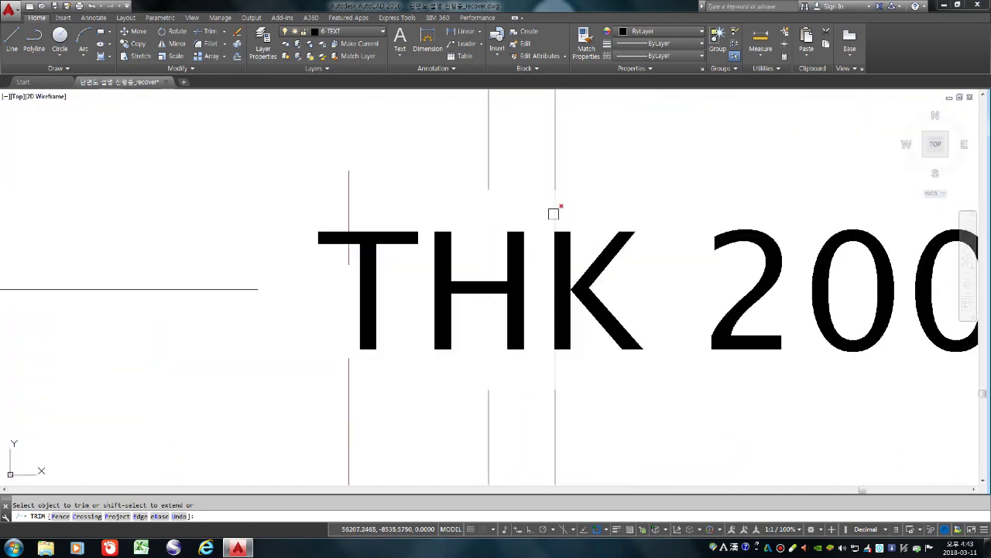
scroll(558, 231, down, 5)
scroll(577, 269, down, 4)
scroll(679, 403, up, 6)
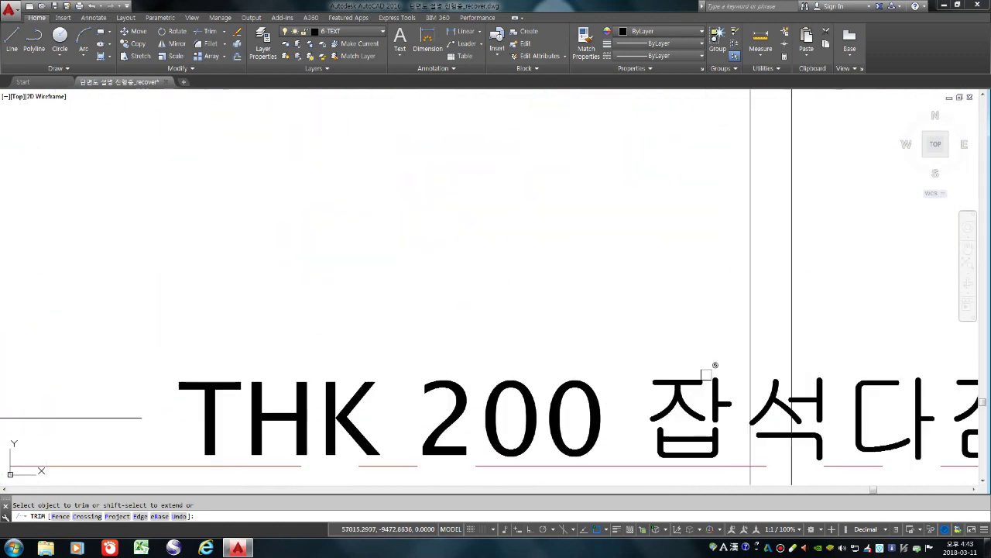
scroll(774, 373, down, 6)
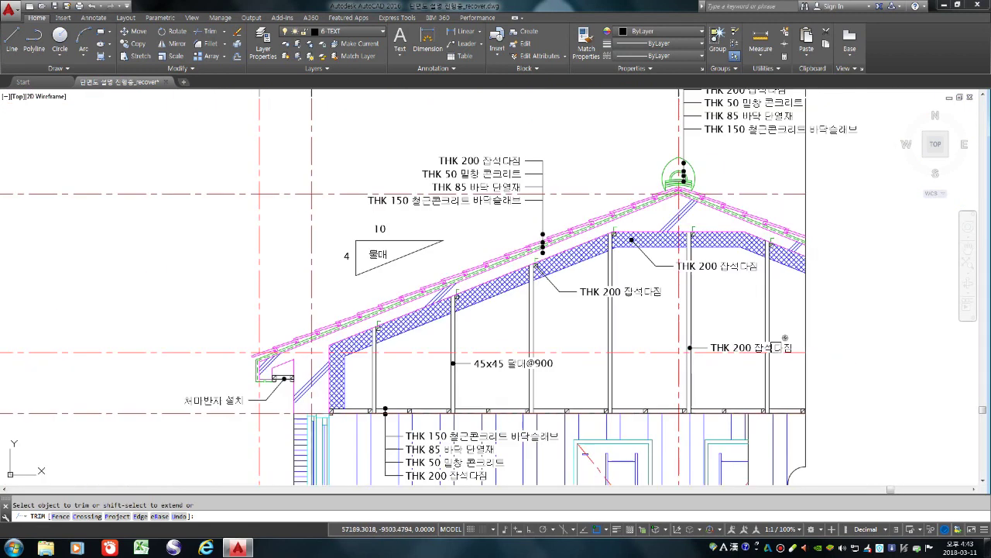
scroll(724, 350, down, 4)
scroll(527, 372, up, 8)
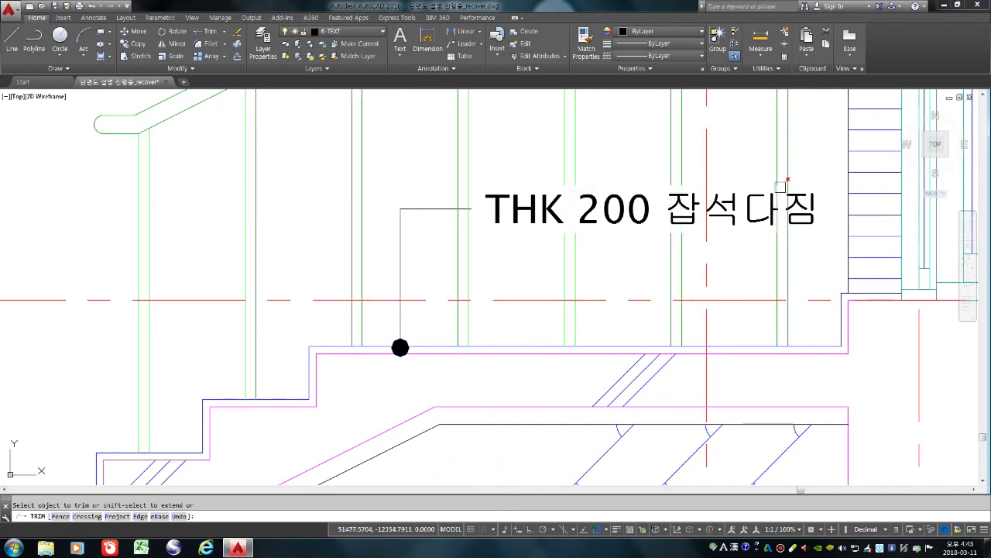
key(space)
scroll(437, 306, down, 6)
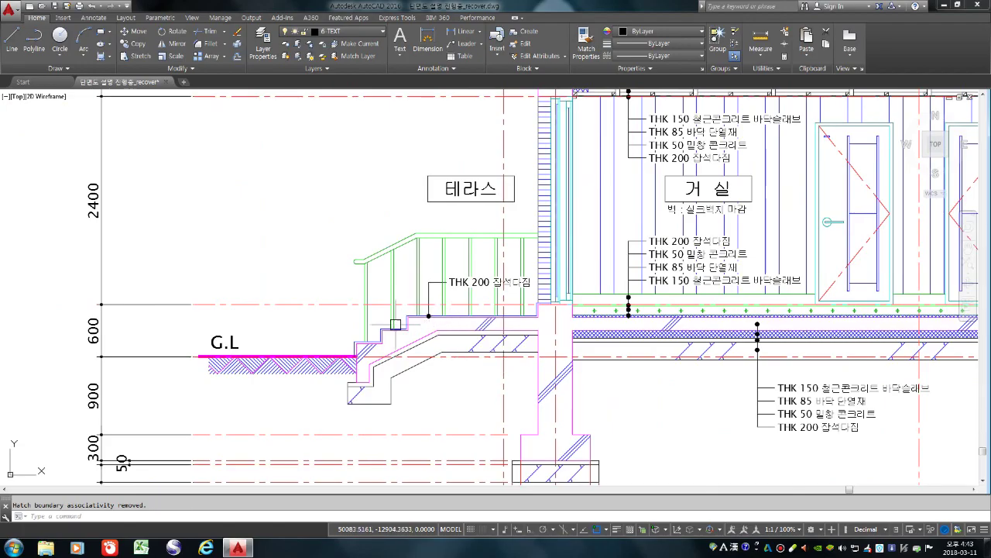
scroll(395, 325, down, 2)
scroll(608, 294, up, 2)
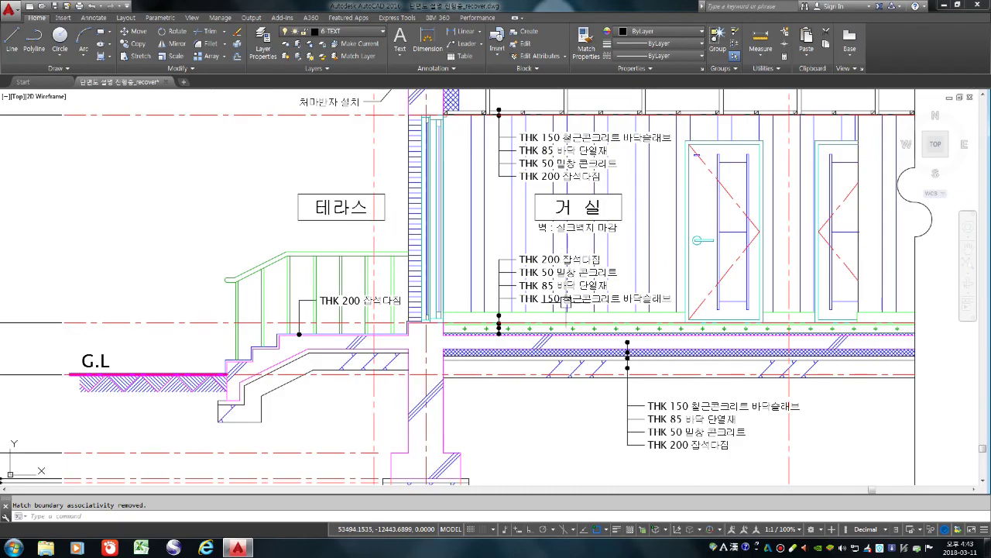
scroll(562, 300, down, 4)
scroll(522, 425, up, 3)
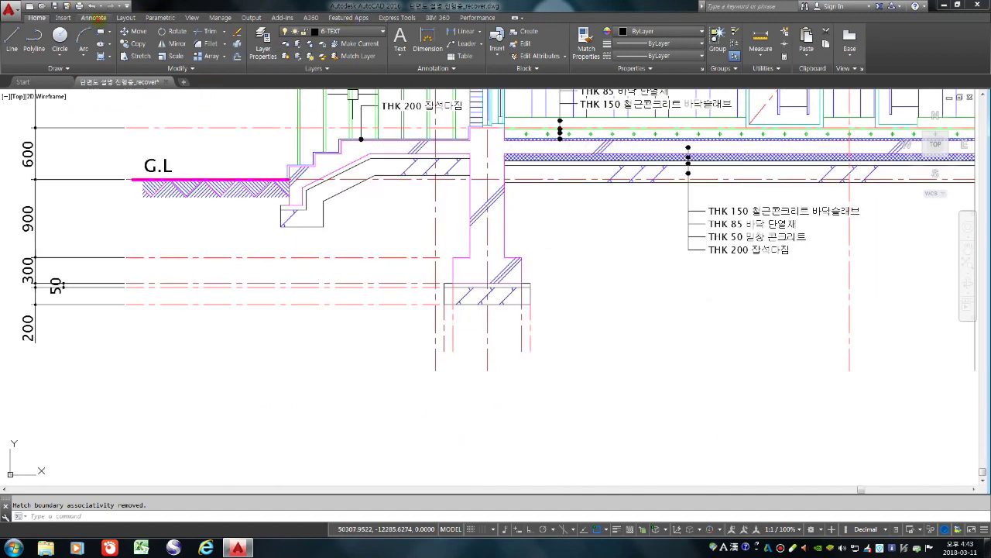
Quick-dimension the footing's vertical lines as a 100, 800, 100 chain below the footing
click(94, 17)
click(245, 56)
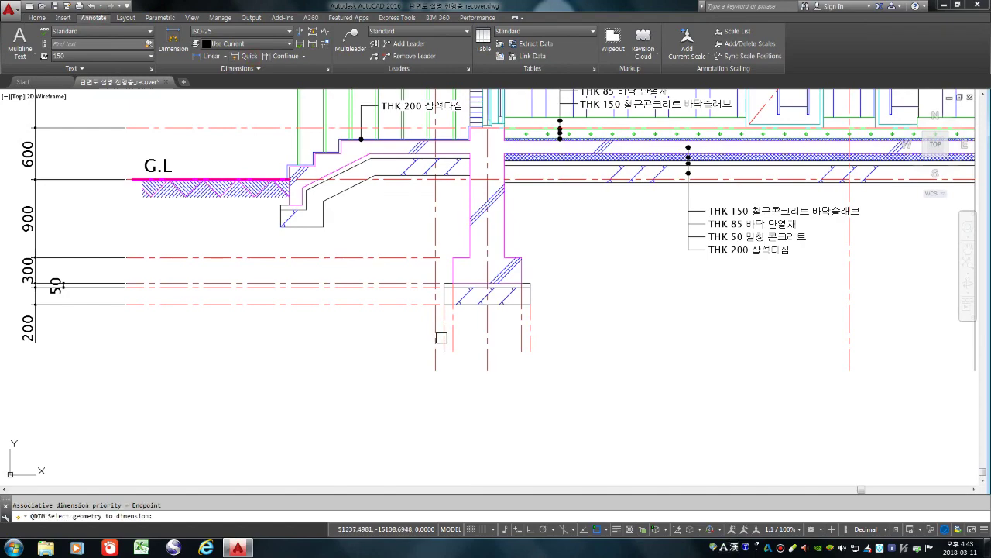
click(445, 340)
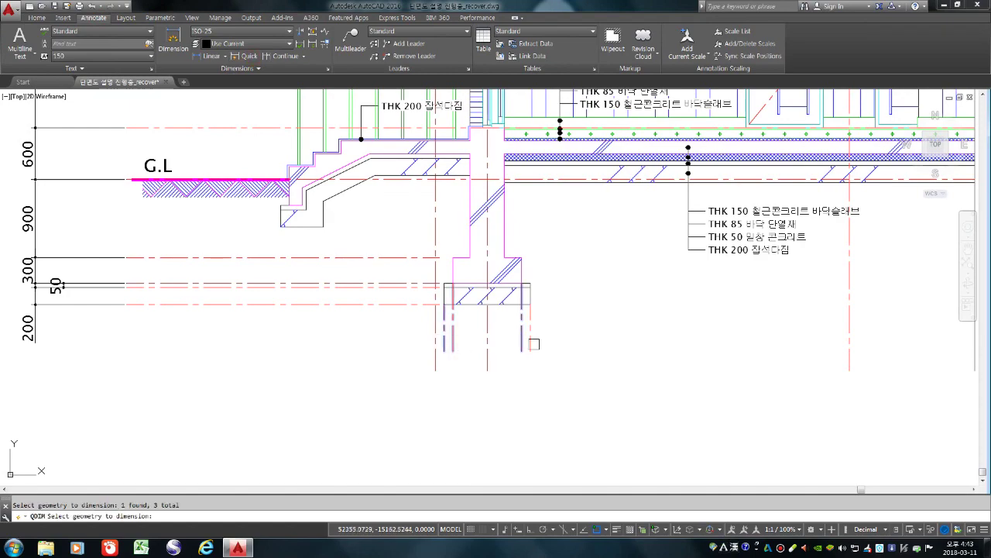
scroll(518, 343, up, 3)
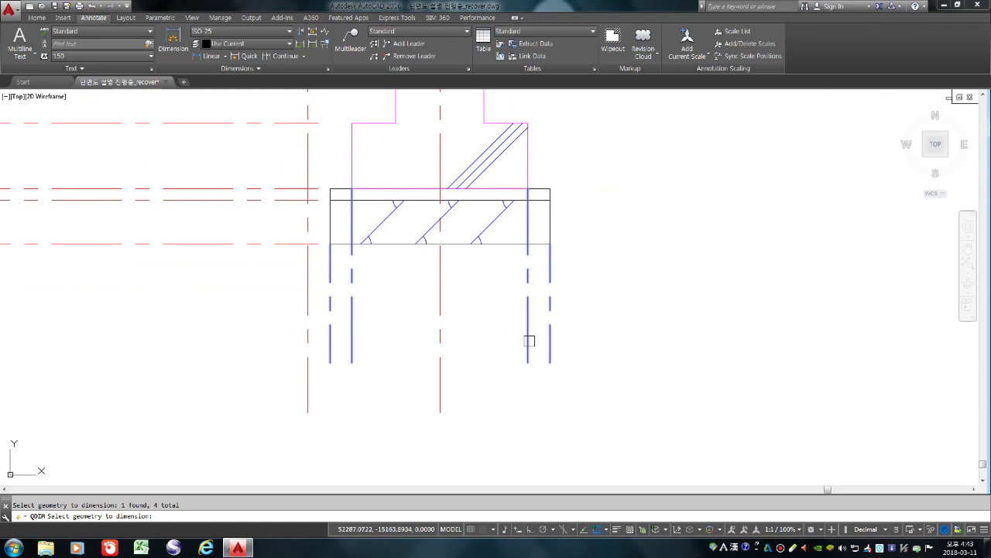
scroll(496, 274, down, 2)
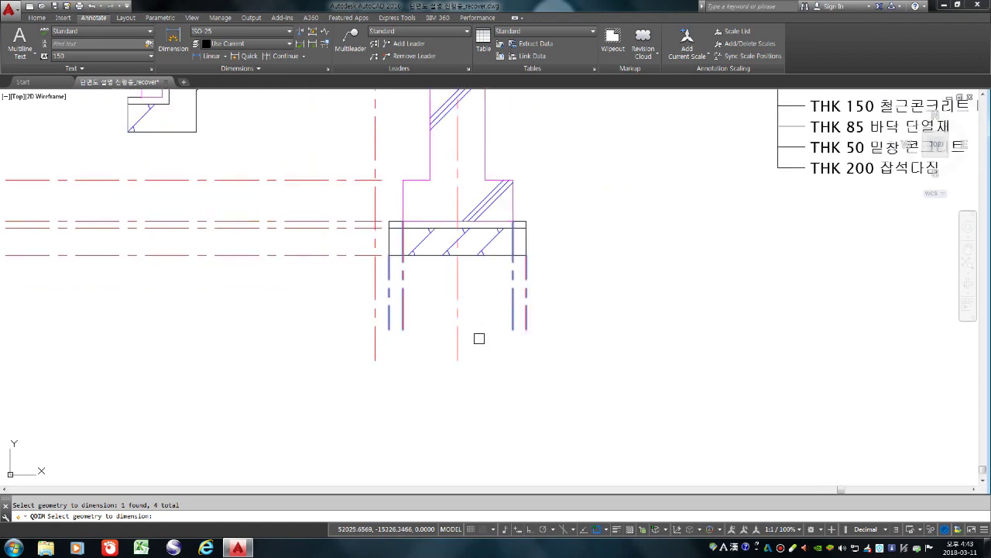
key(Return)
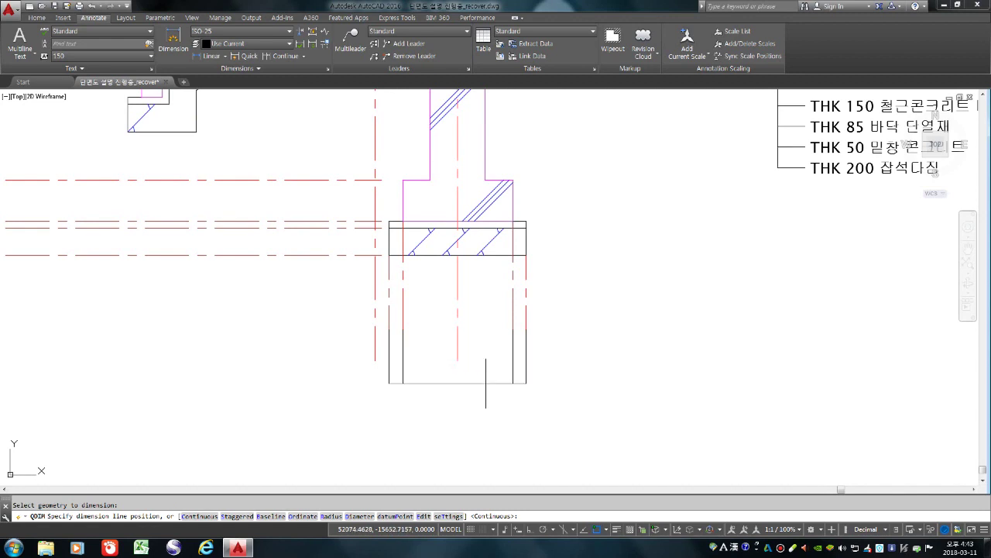
click(486, 387)
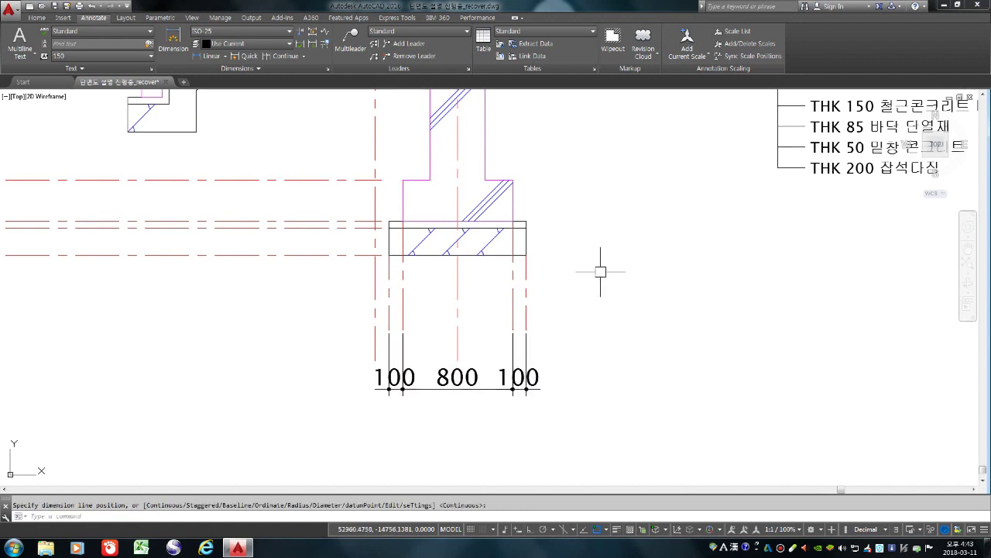
scroll(587, 309, down, 2)
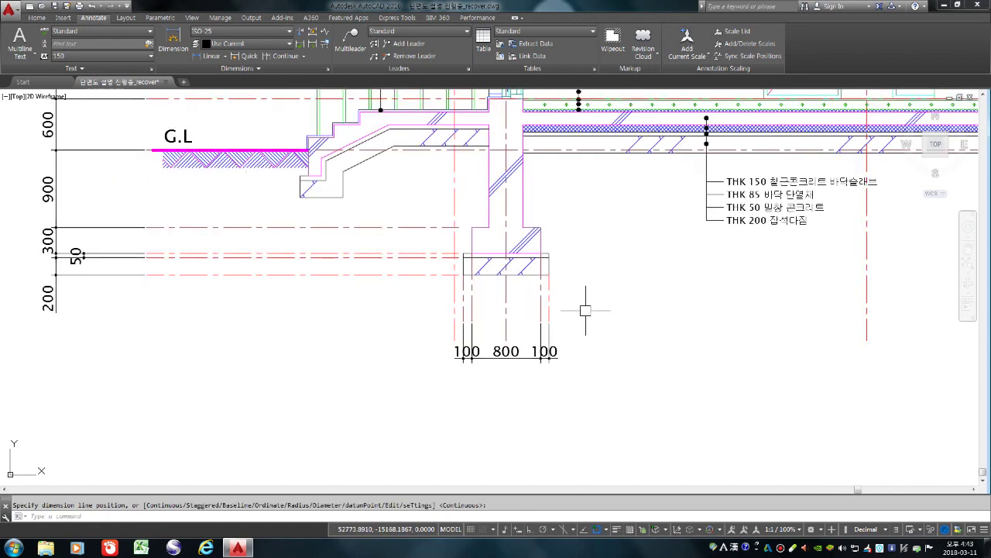
scroll(571, 321, down, 4)
scroll(568, 341, up, 2)
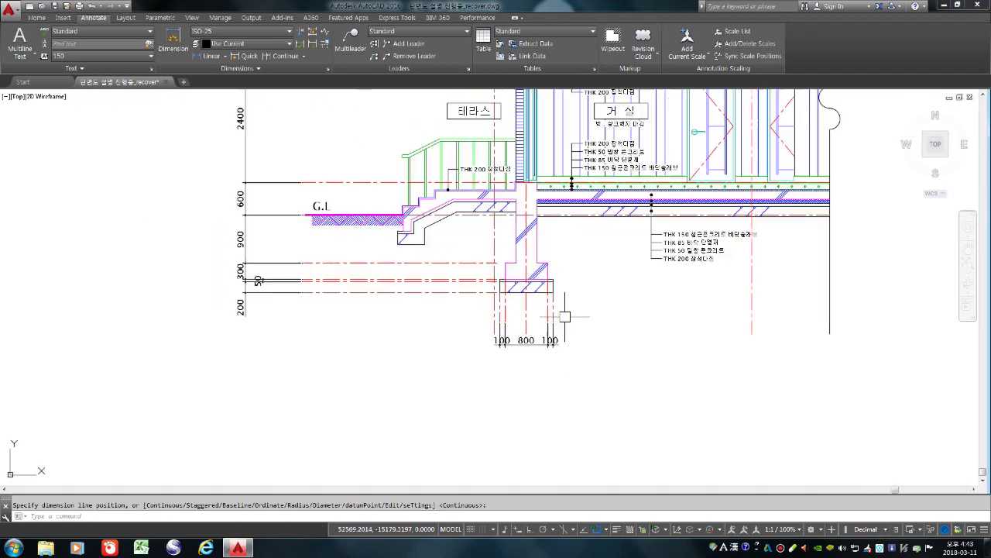
scroll(565, 316, up, 4)
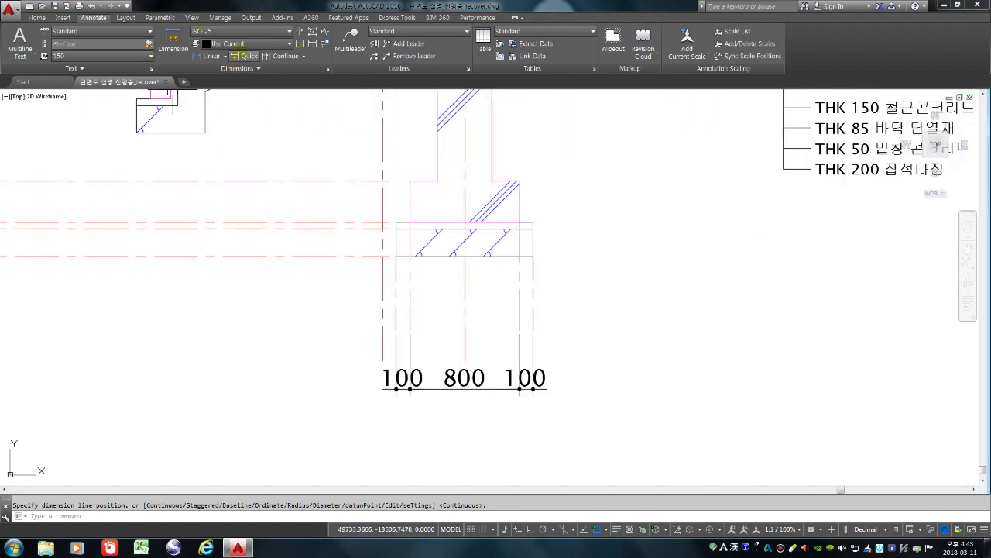
Add an overall 1000 quick dimension between the footing's outer lines, beneath the chain
click(239, 54)
scroll(357, 295, up, 2)
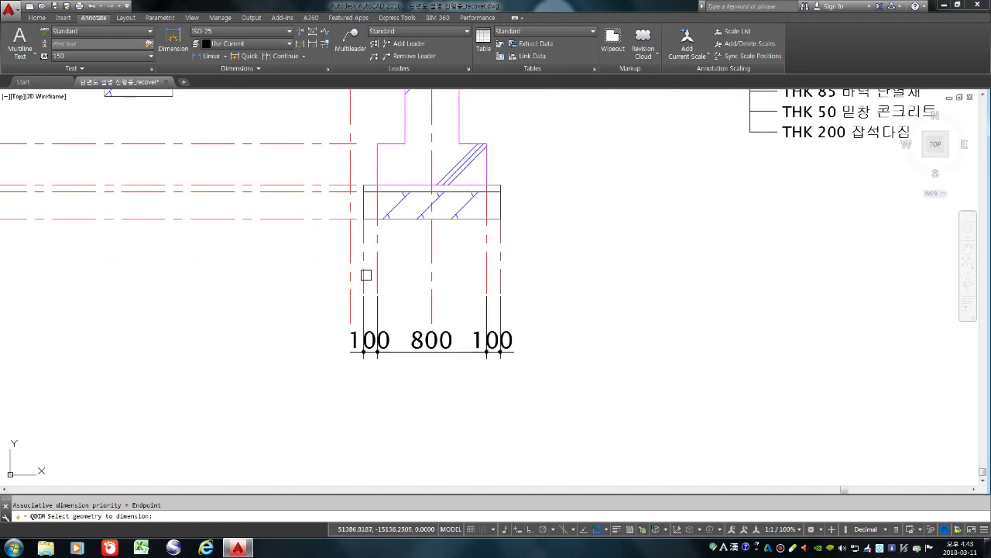
click(366, 274)
click(504, 270)
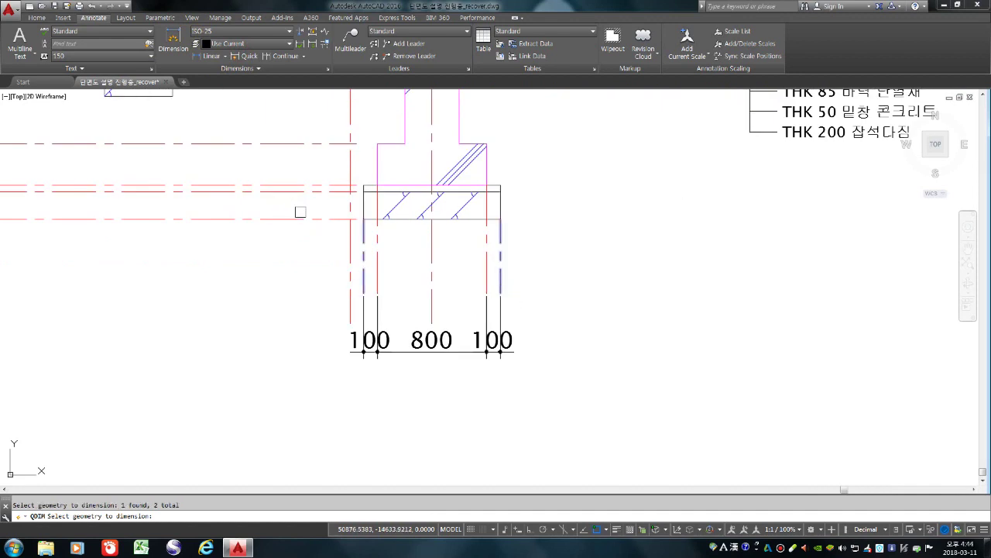
key(Return)
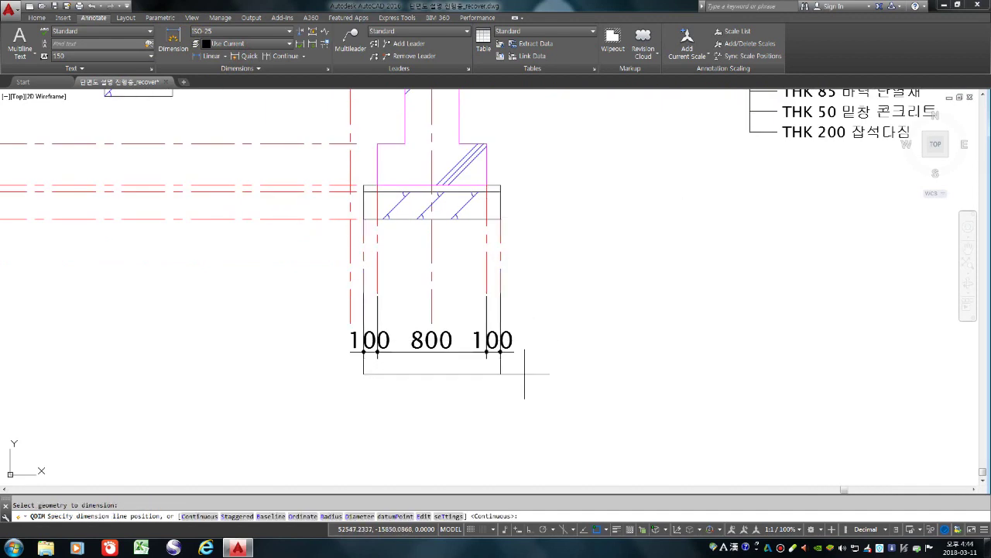
click(525, 385)
scroll(549, 398, down, 4)
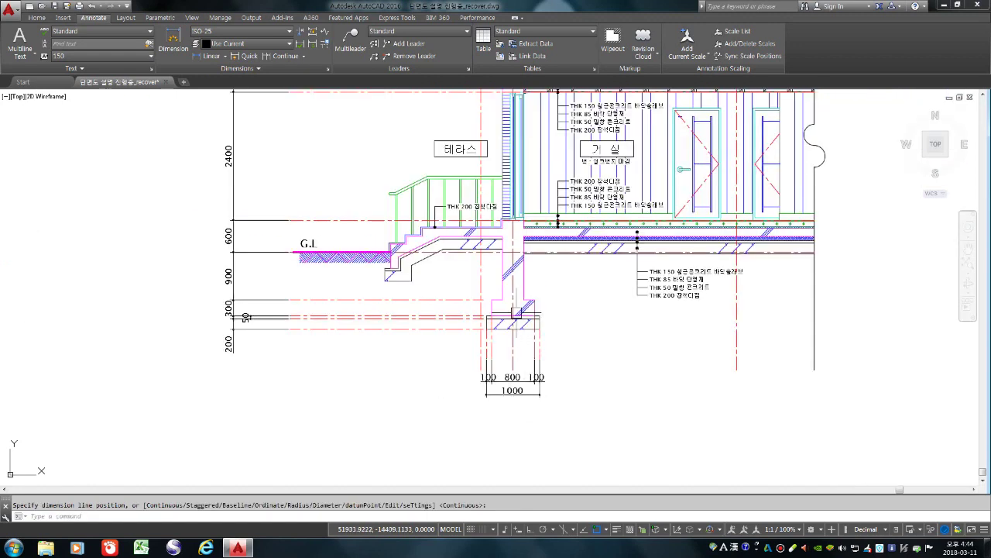
scroll(516, 313, up, 2)
Select several of the footing's vertical lines, then clear the selection
click(474, 366)
scroll(473, 363, up, 3)
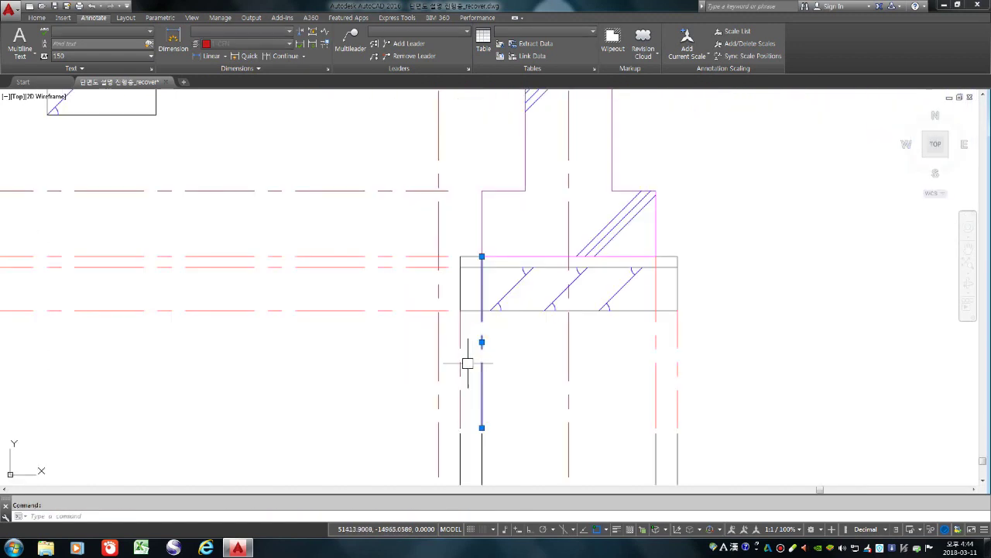
click(459, 370)
scroll(459, 371, down, 2)
click(581, 367)
click(594, 380)
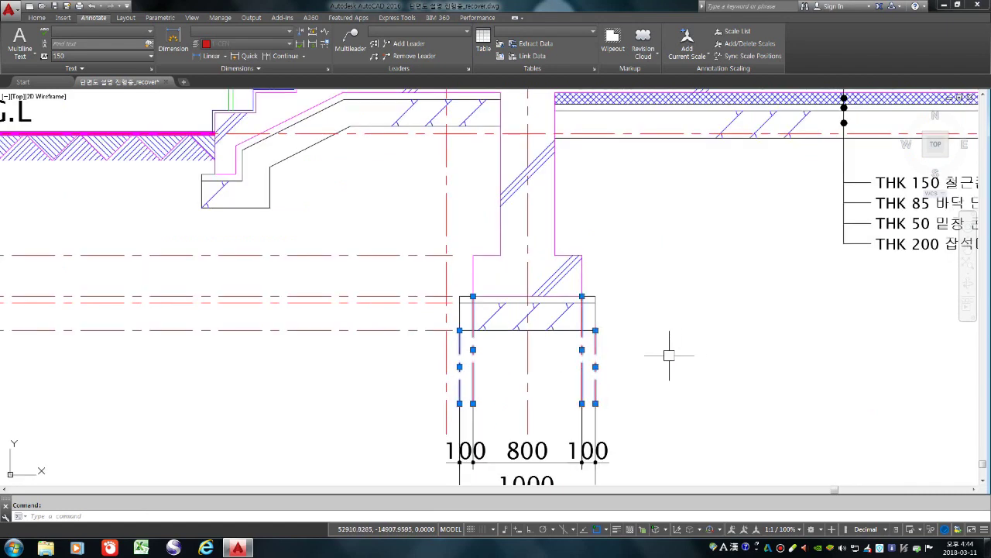
key(Escape)
Move the 100/800/100 and 1000 dimensions straight up with Ortho to just beneath the footing
text(m)
key(Return)
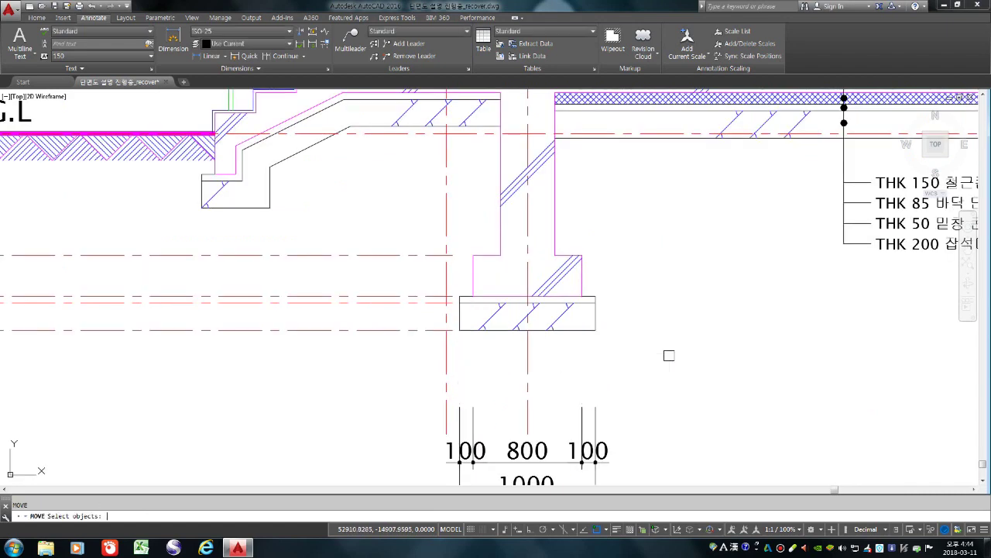
scroll(399, 303, down, 3)
click(401, 335)
click(534, 410)
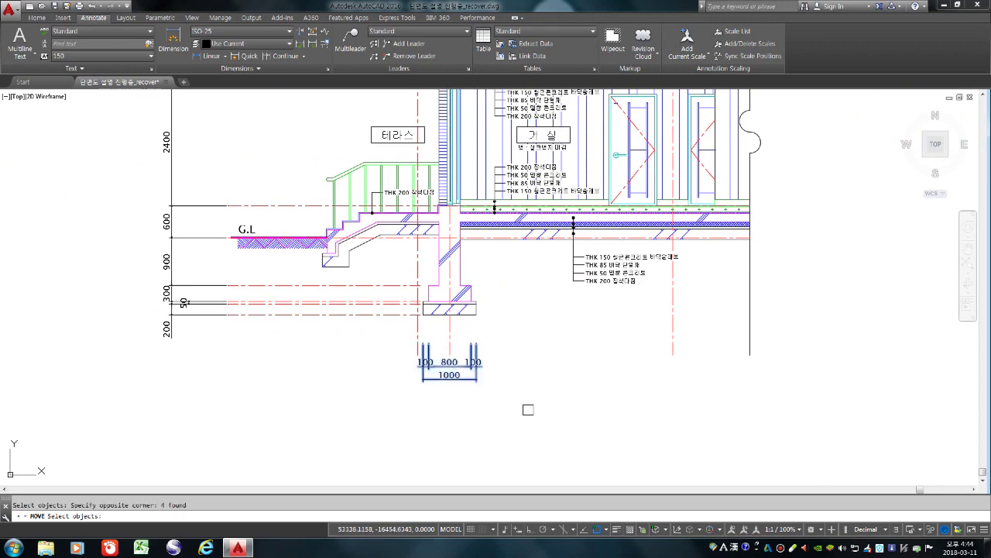
click(541, 415)
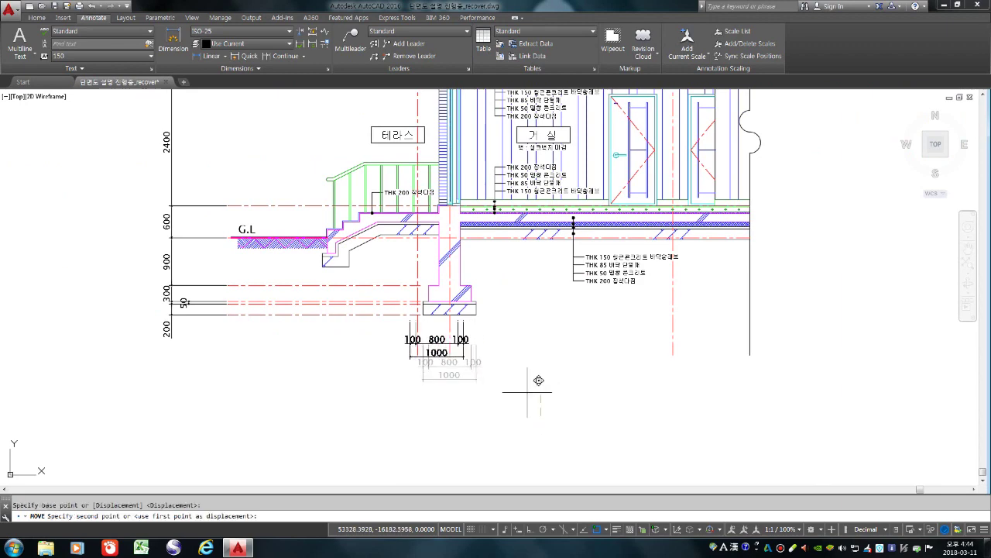
key(F8)
click(528, 391)
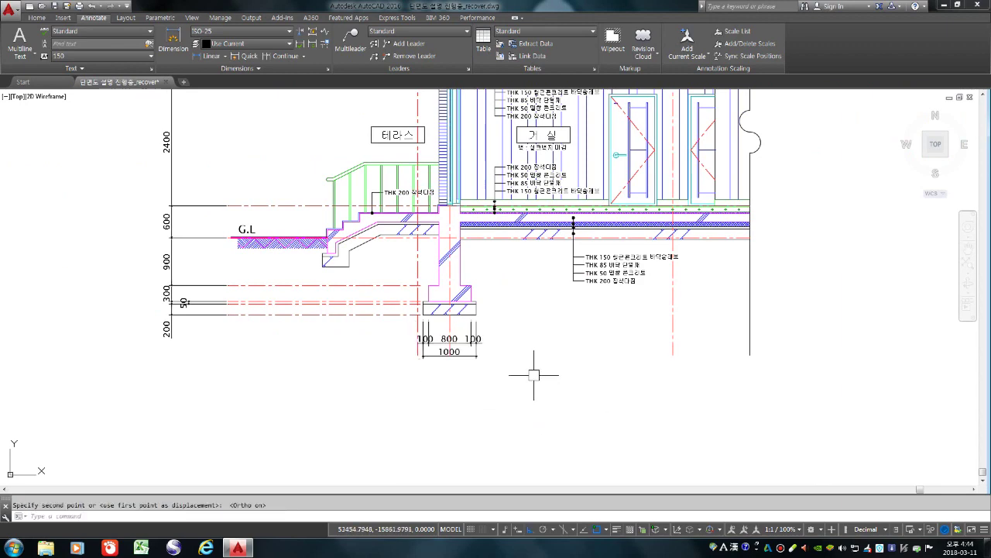
scroll(525, 375, down, 2)
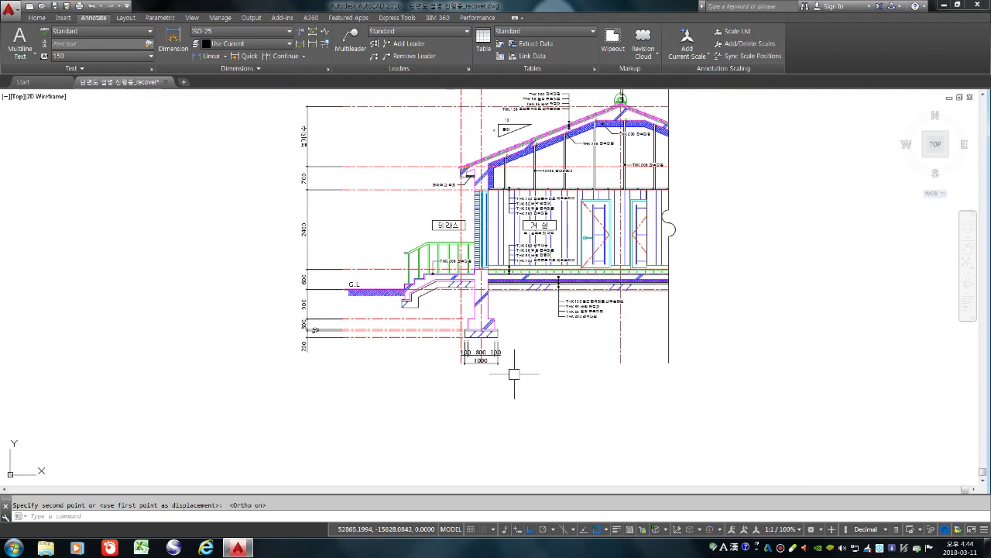
scroll(522, 380, down, 1)
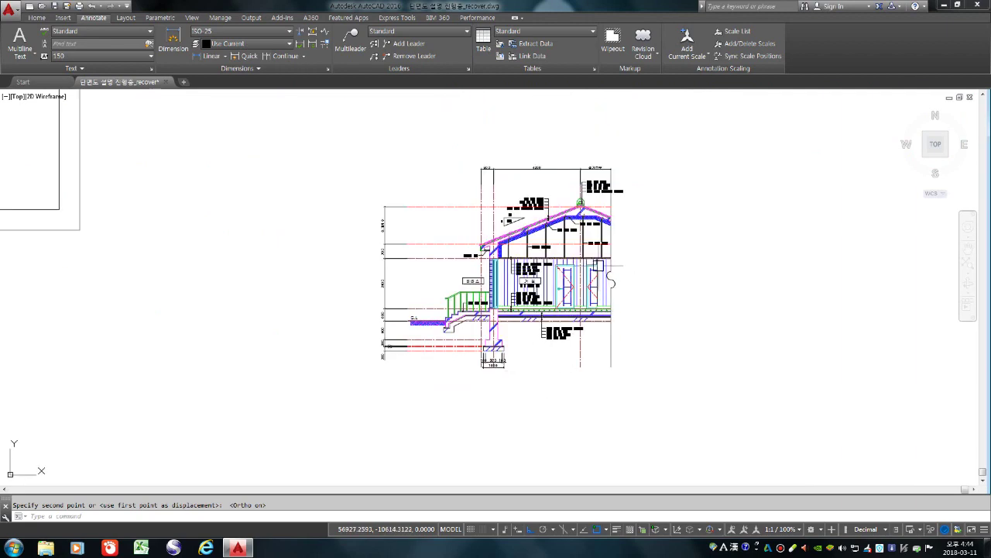
scroll(600, 268, up, 4)
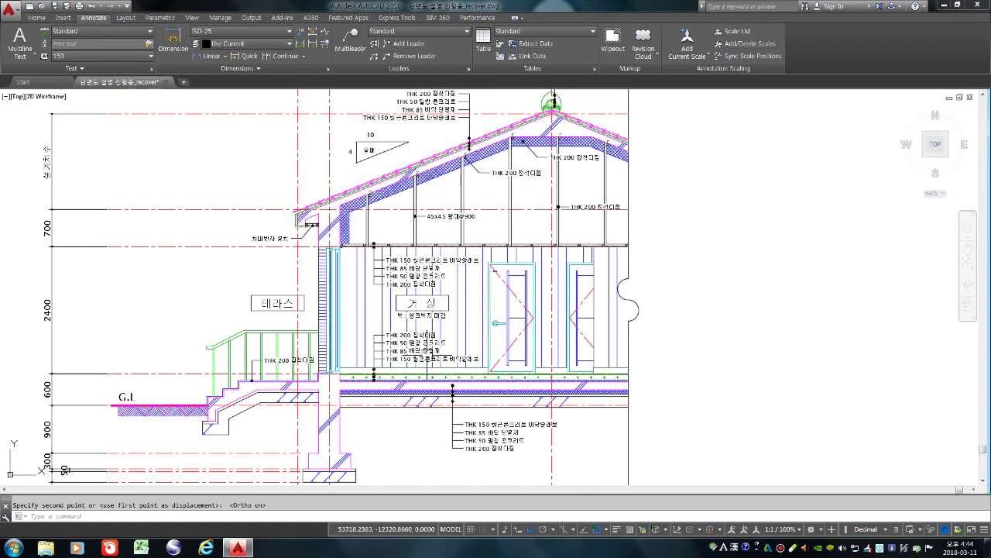
scroll(426, 354, down, 4)
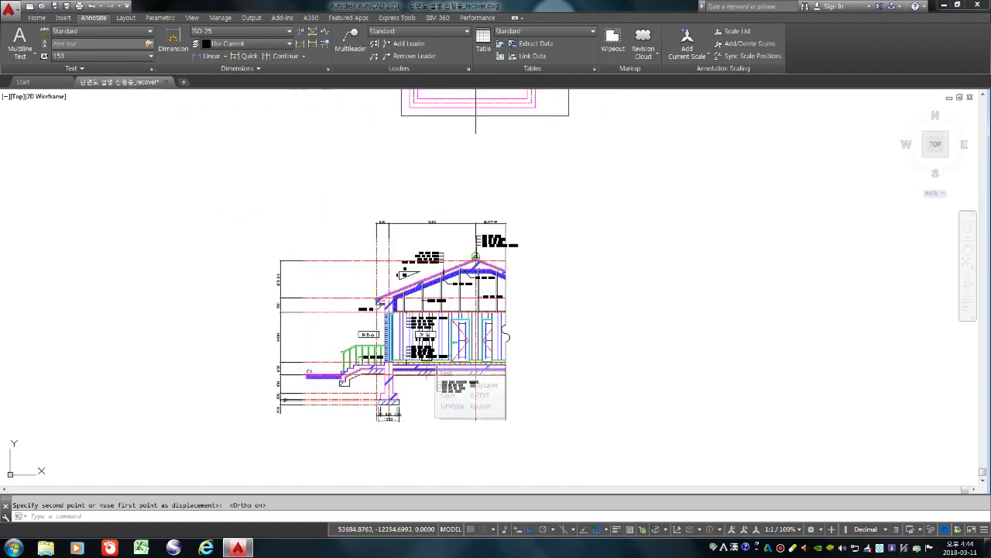
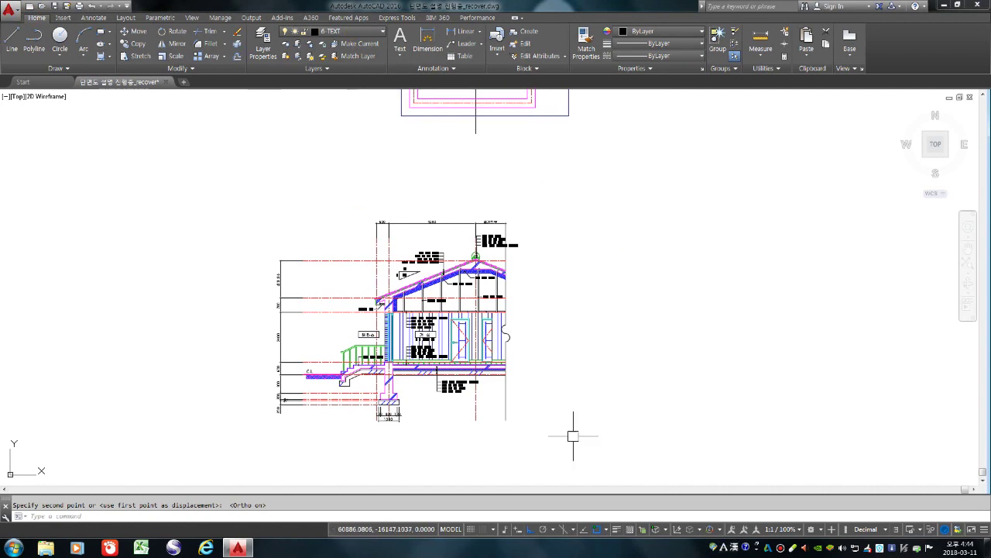
Draw a 420 × 297 A3 sheet rectangle in empty space beside the section
scroll(548, 434, up, 8)
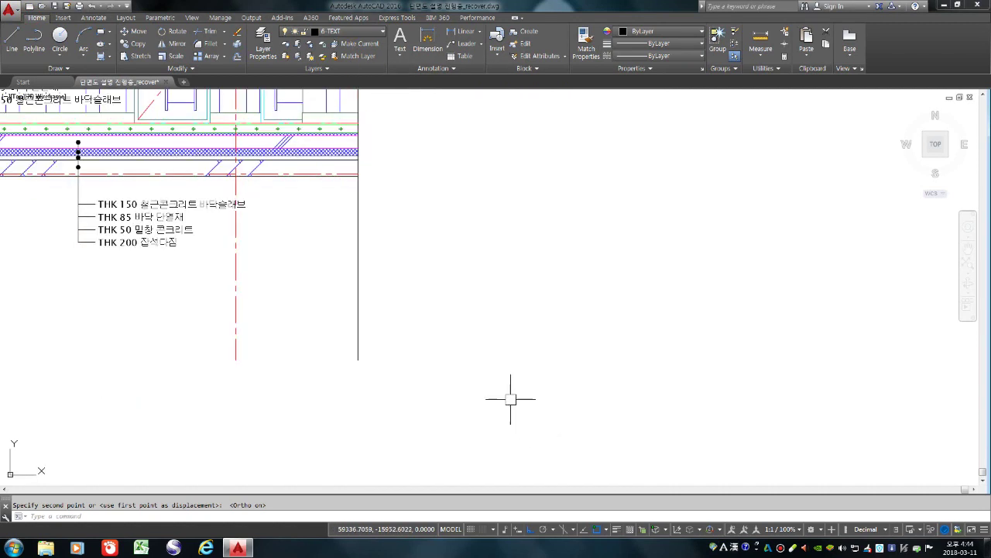
text(ㅐ)
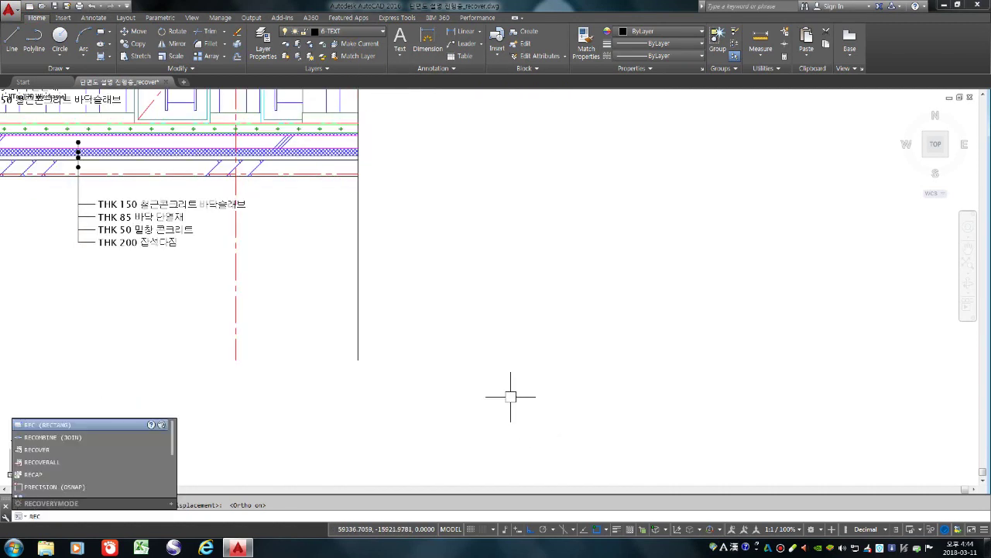
key(Return)
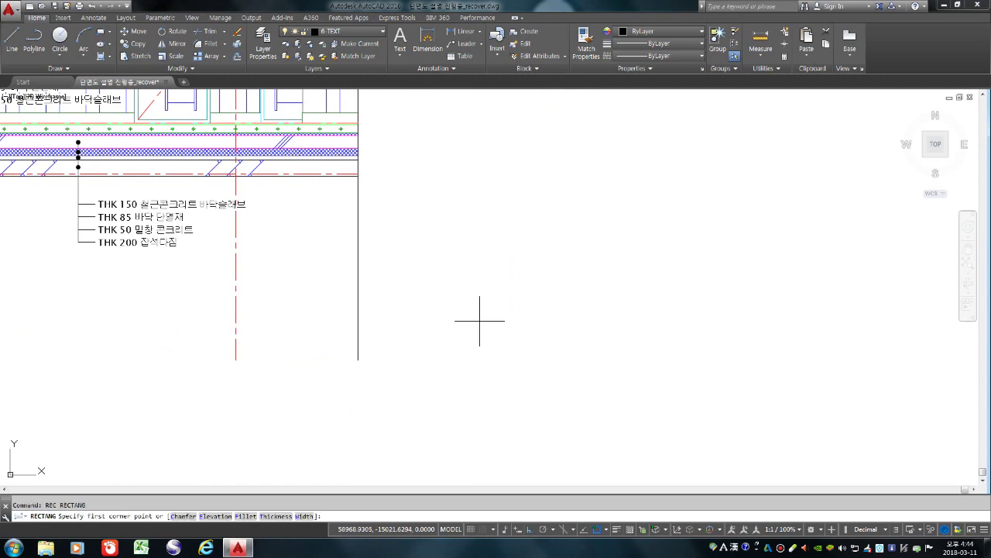
click(479, 319)
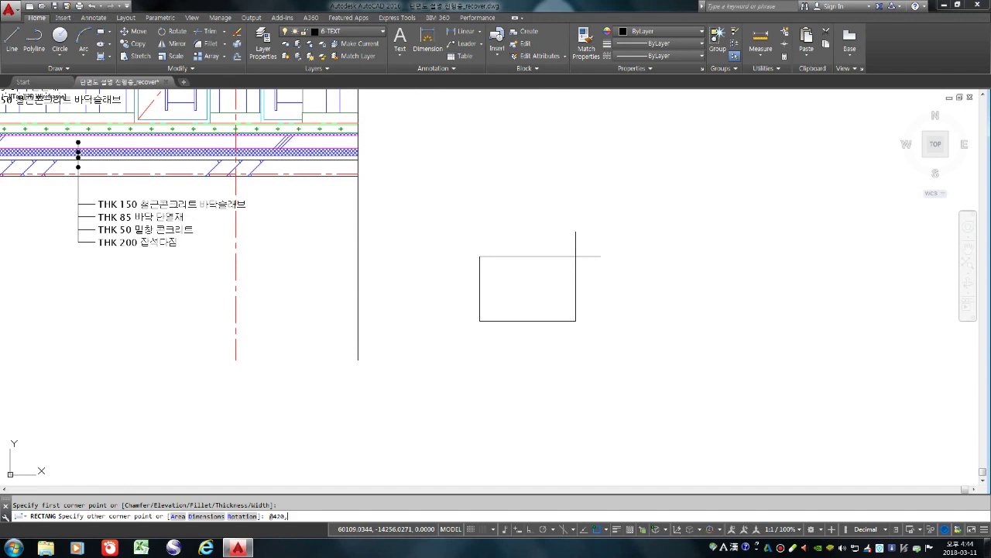
key(Return)
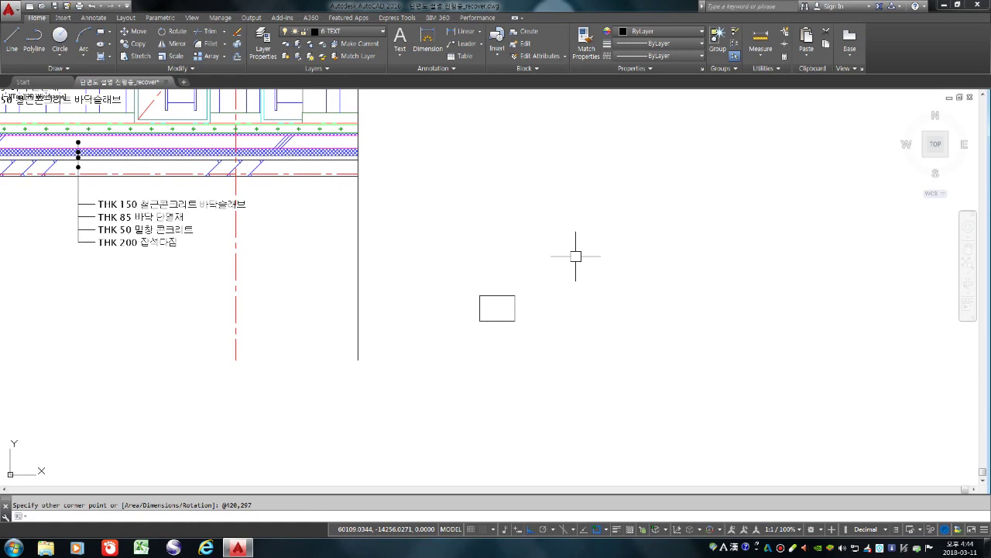
scroll(534, 267, down, 5)
scroll(542, 309, up, 5)
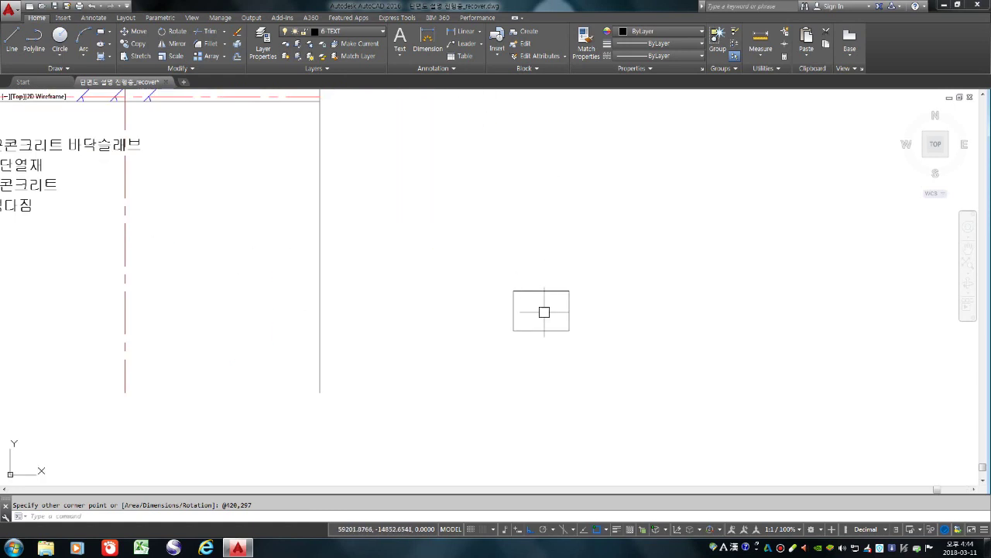
scroll(543, 333, up, 4)
scroll(536, 361, down, 4)
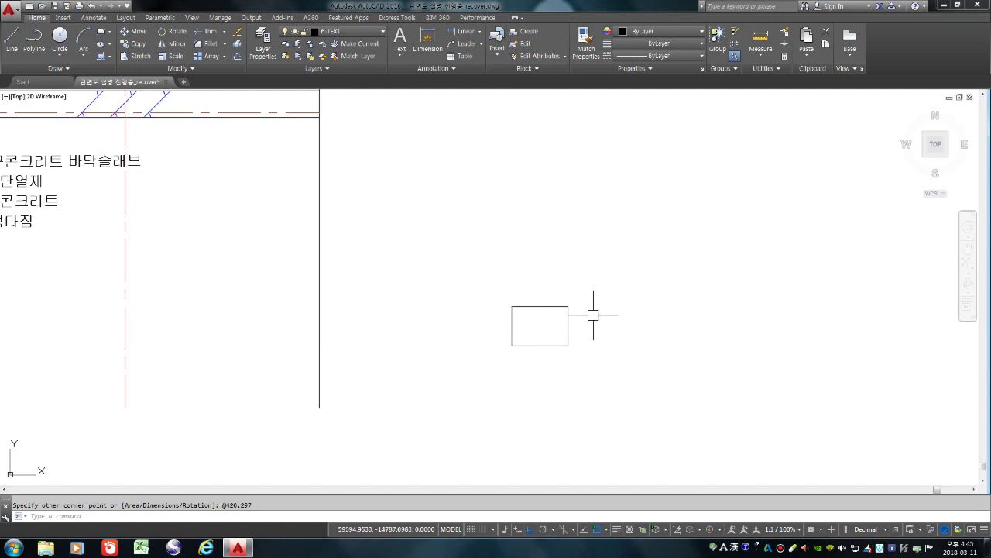
scroll(565, 333, down, 5)
scroll(571, 344, up, 5)
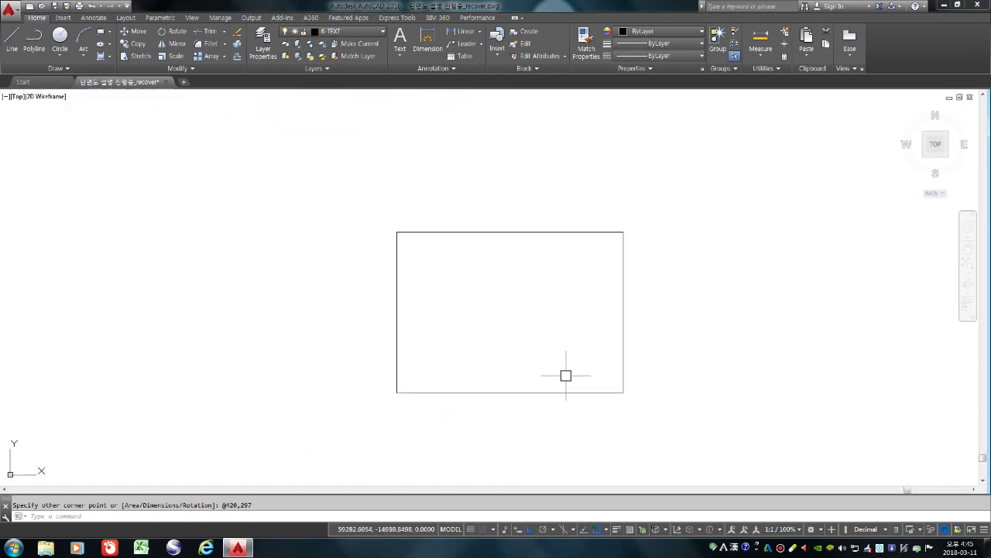
Start an offset with a distance of 10
text(o)
key(space)
text(10)
key(space)
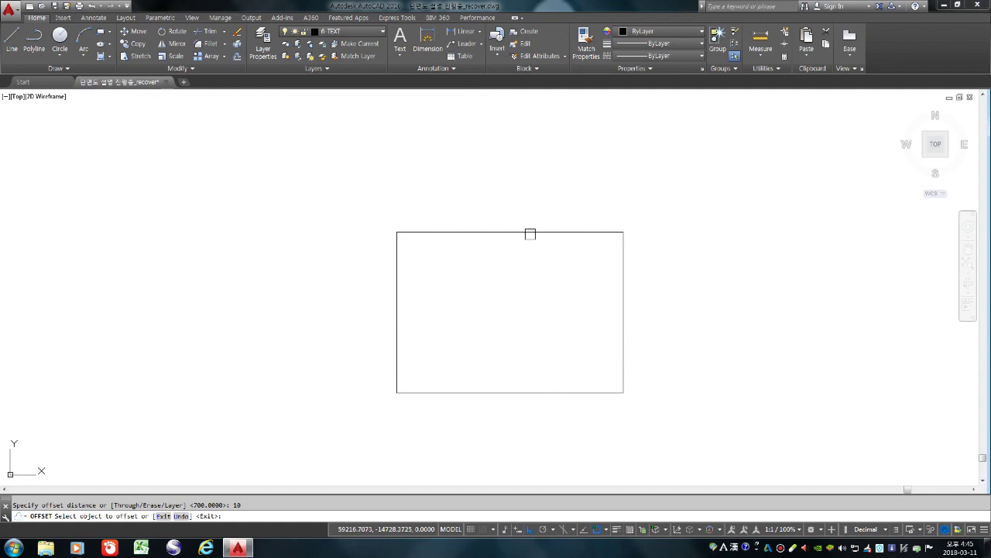
Offset the A3 rectangle 10 inward to form the inner border
click(530, 234)
click(499, 350)
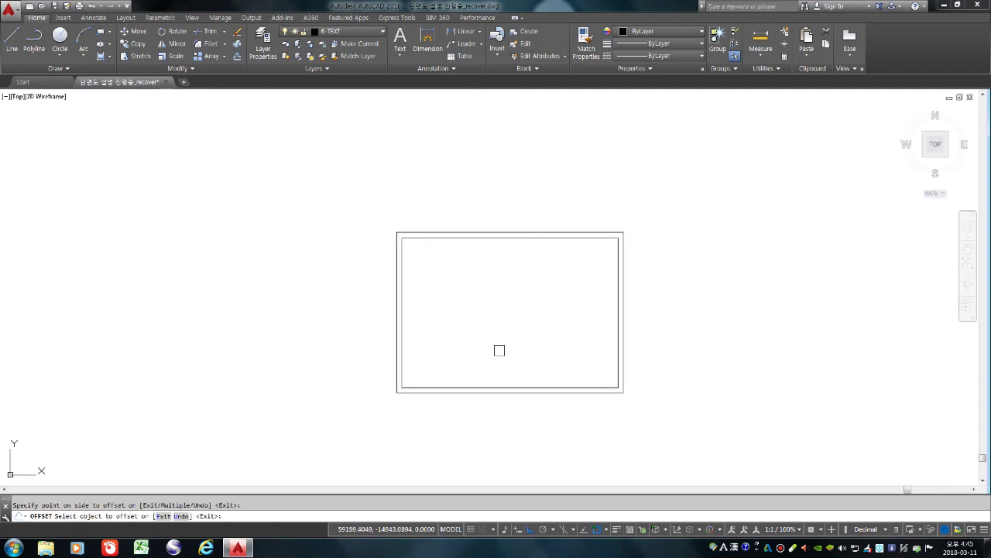
key(space)
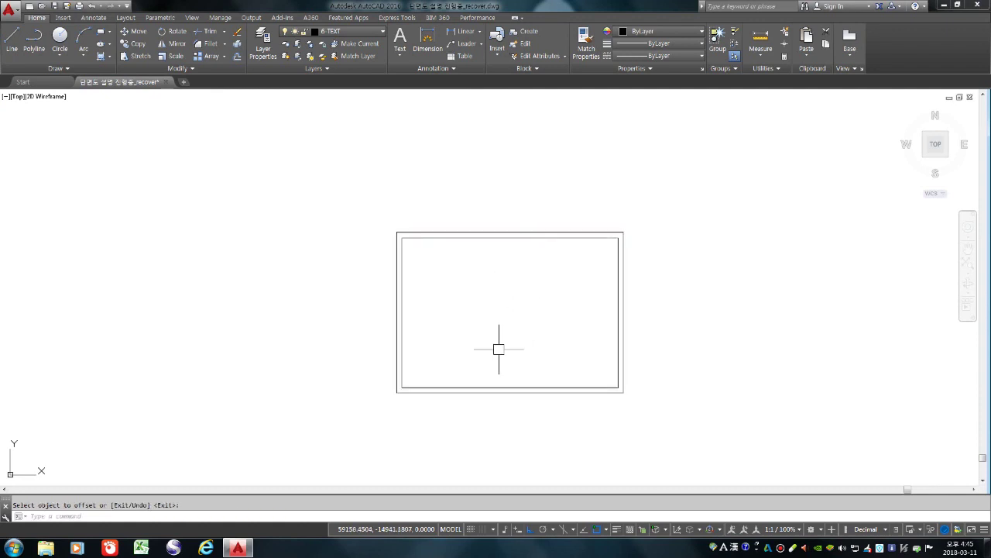
scroll(499, 349, down, 2)
scroll(523, 354, up, 4)
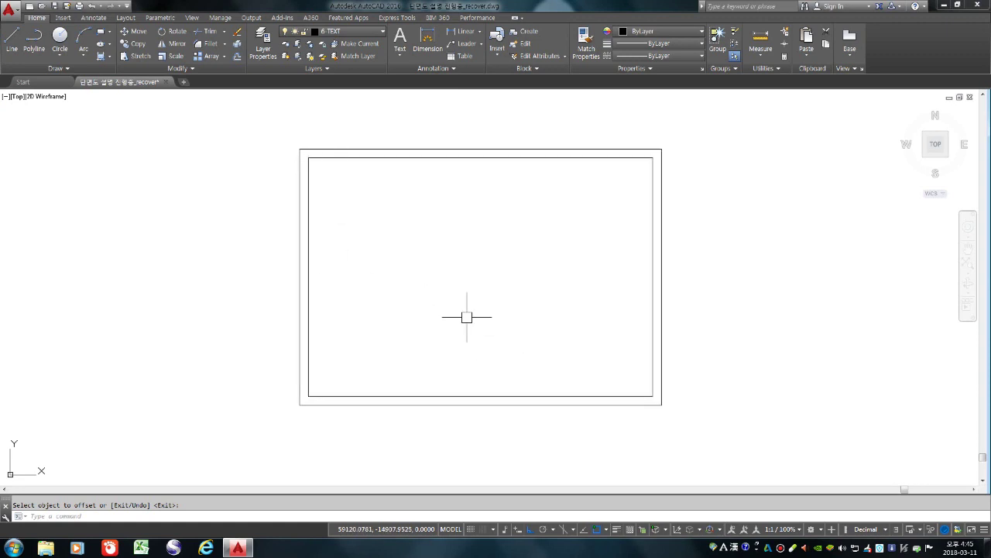
Delete the outer sheet rectangle, then undo to restore it
key(Escape)
click(382, 150)
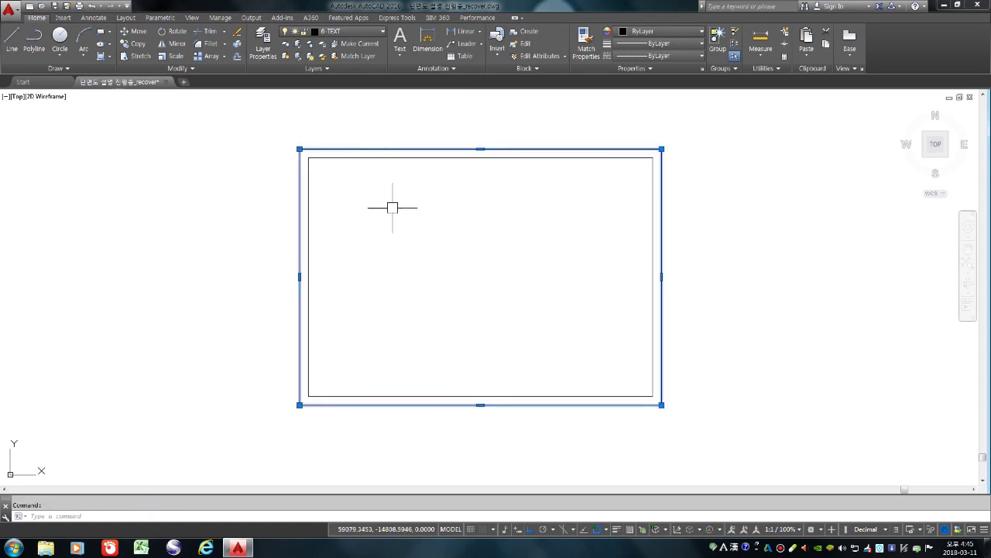
key(Delete)
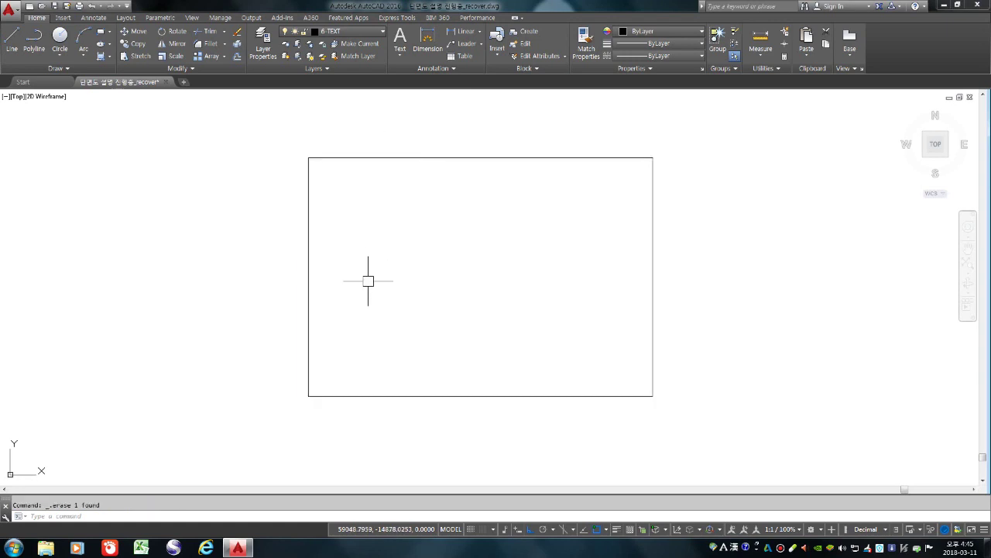
text(u)
key(Return)
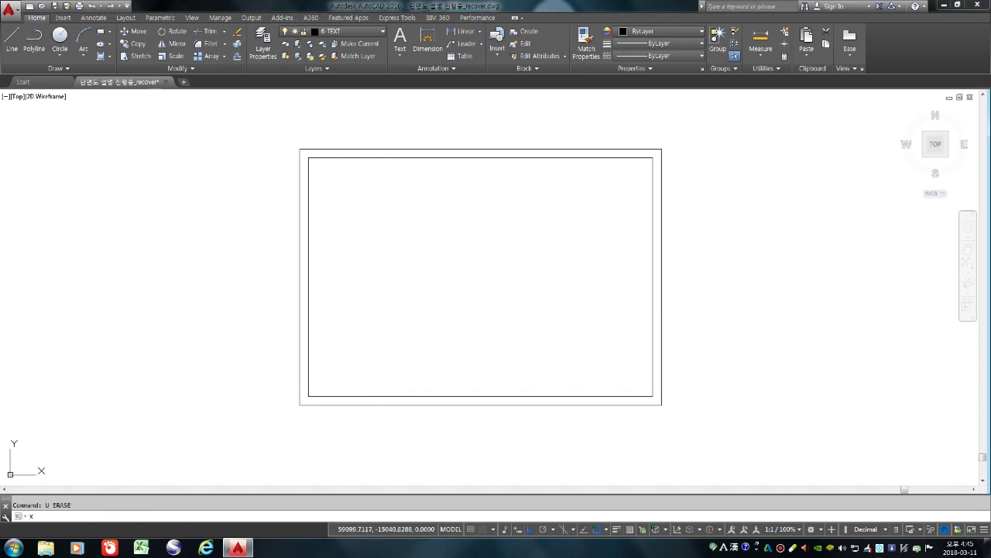
Explode both border rectangles into separate lines
text(x)
key(Return)
click(680, 440)
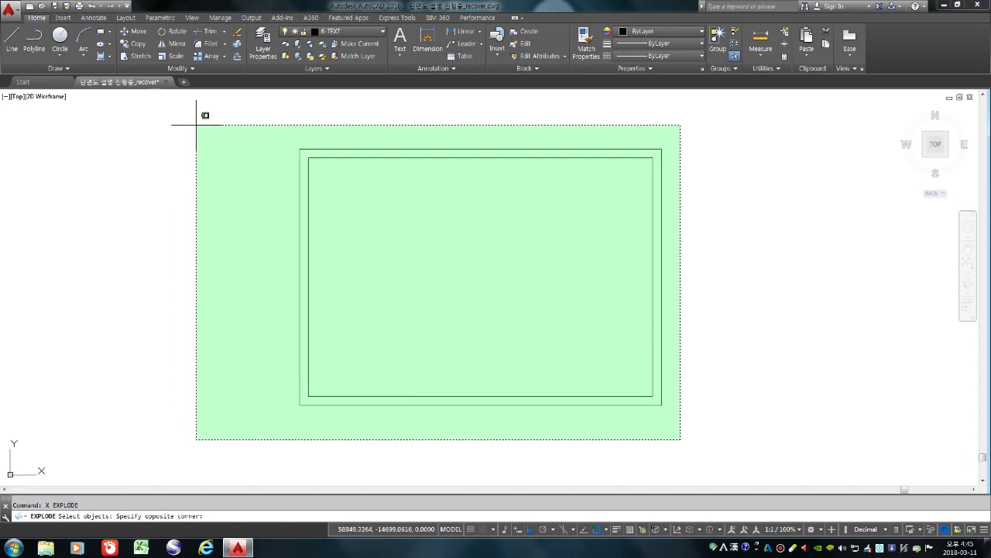
click(170, 121)
key(Return)
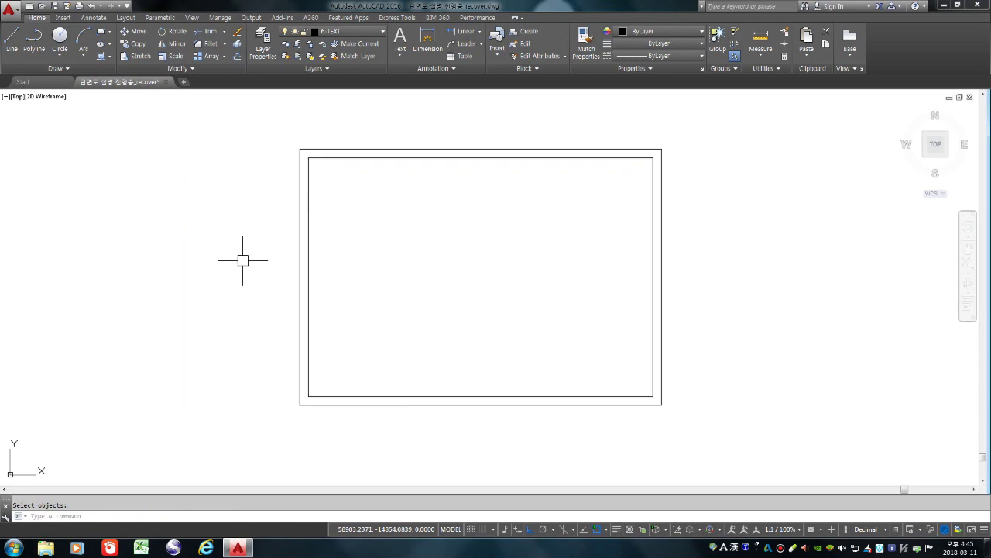
text(rec)
key(Return)
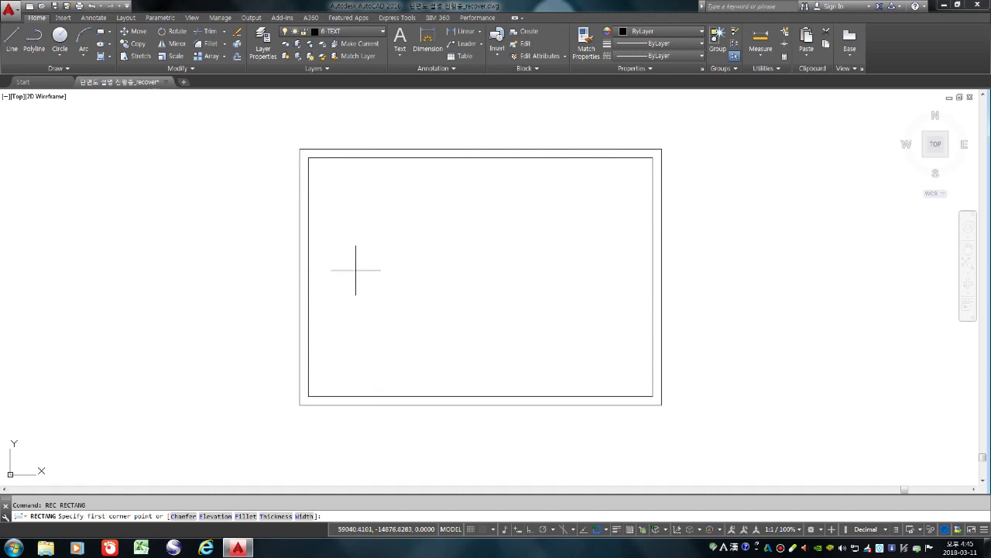
Draw a 100 × 30 title box inside the frame and explode it into lines
click(367, 273)
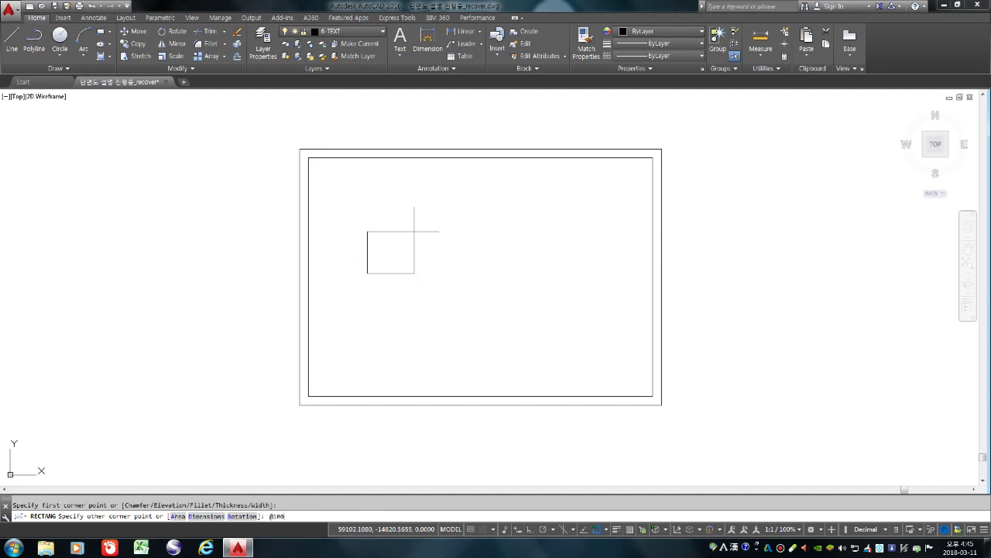
key(Return)
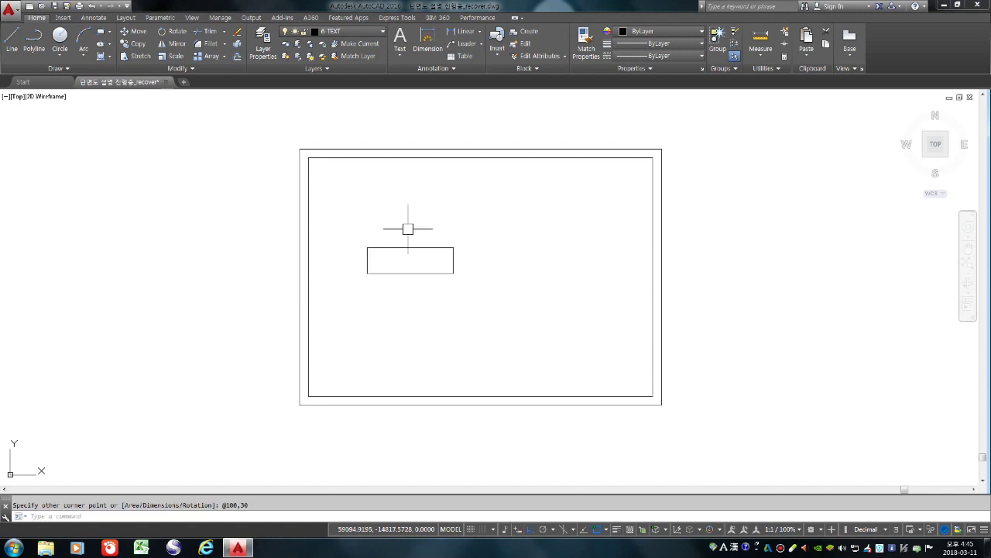
scroll(405, 271, up, 4)
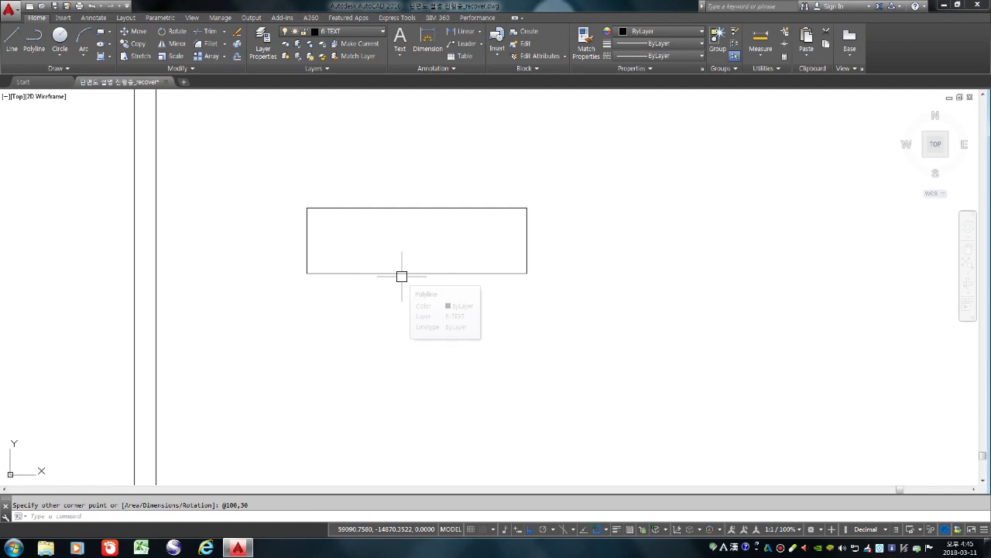
text(x)
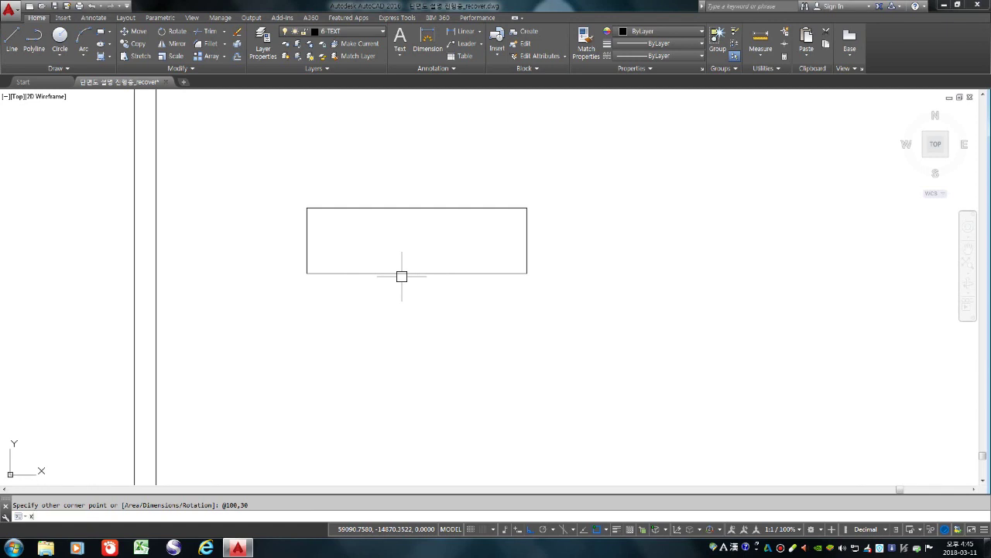
key(Return)
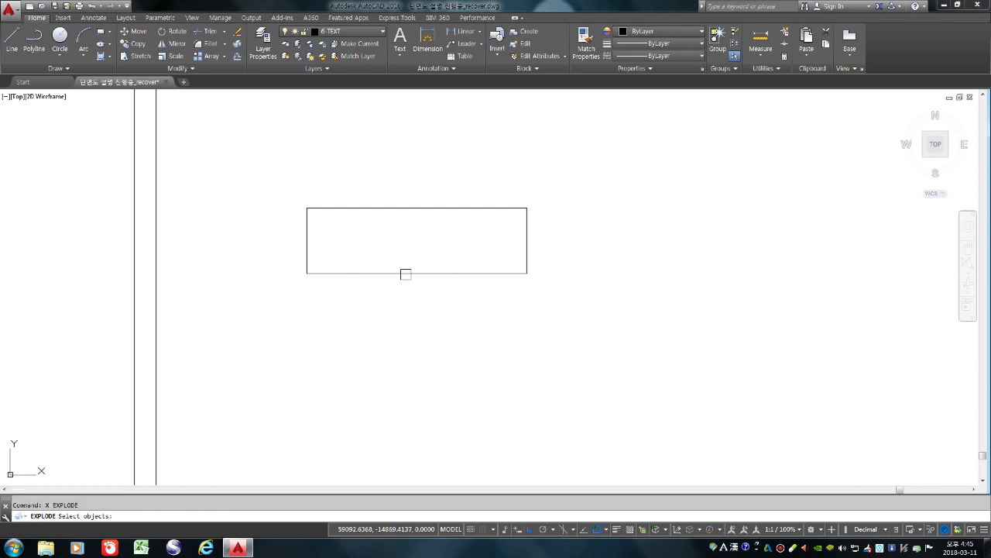
click(406, 274)
key(Return)
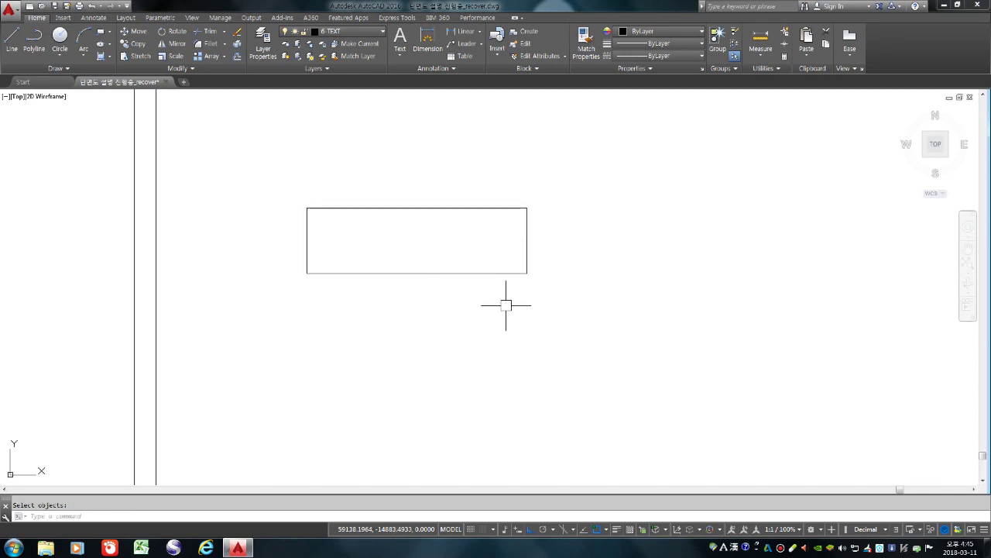
Add two row lines spaced 10 apart below the title box's top edge
scroll(503, 303, down, 2)
scroll(446, 267, up, 2)
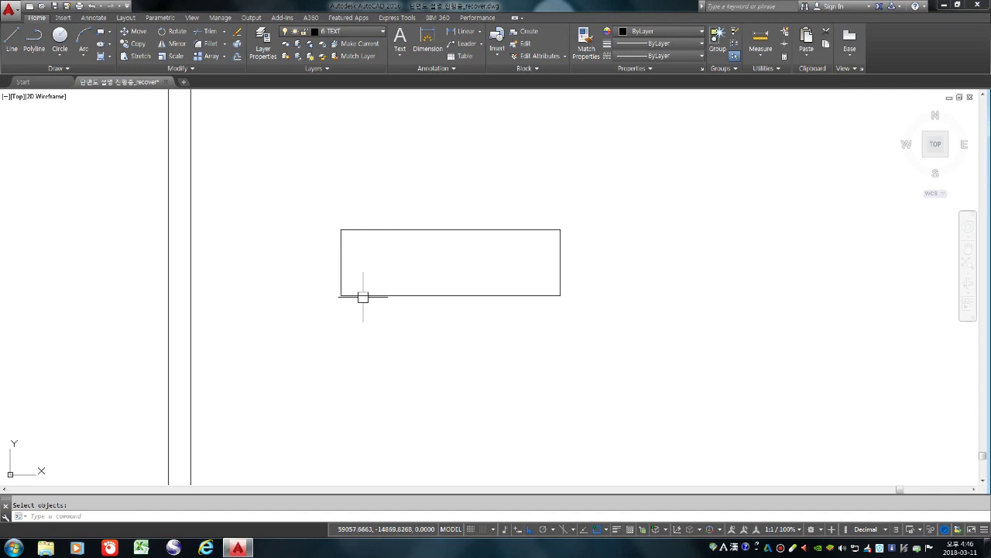
text(p)
key(Return)
text(10)
key(Return)
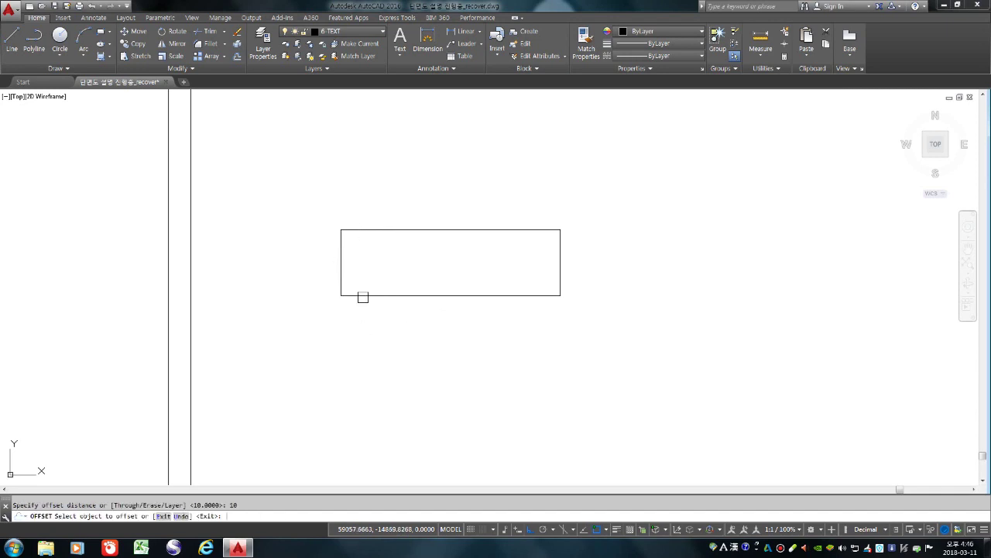
click(389, 230)
click(405, 361)
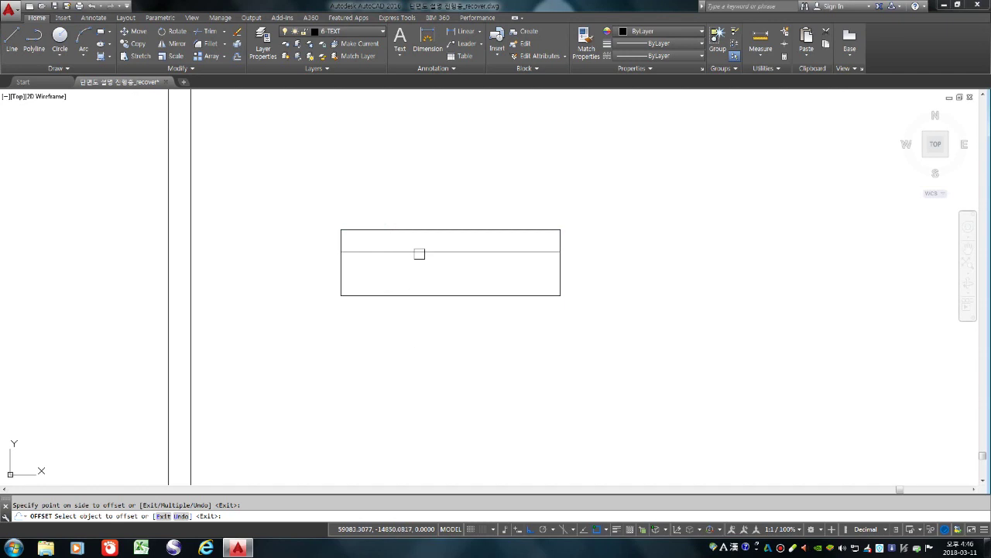
click(418, 252)
click(427, 394)
key(Return)
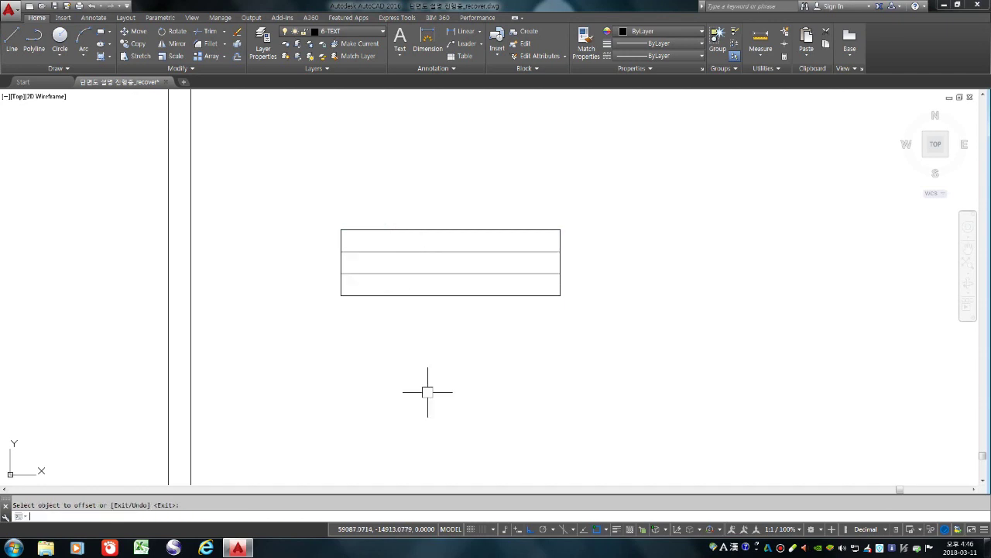
Add two column lines spaced 25 apart from the title box's left edge
key(Return)
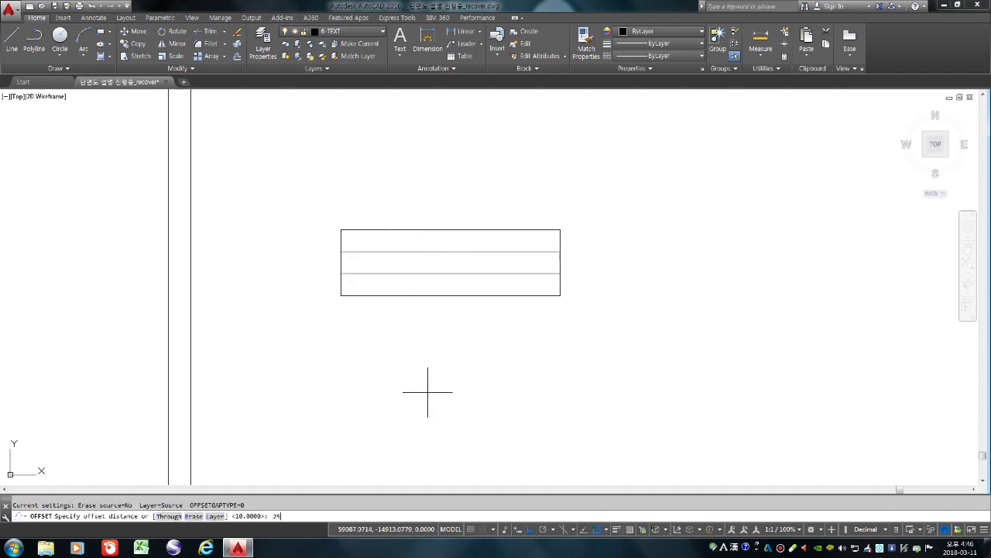
key(Return)
click(347, 261)
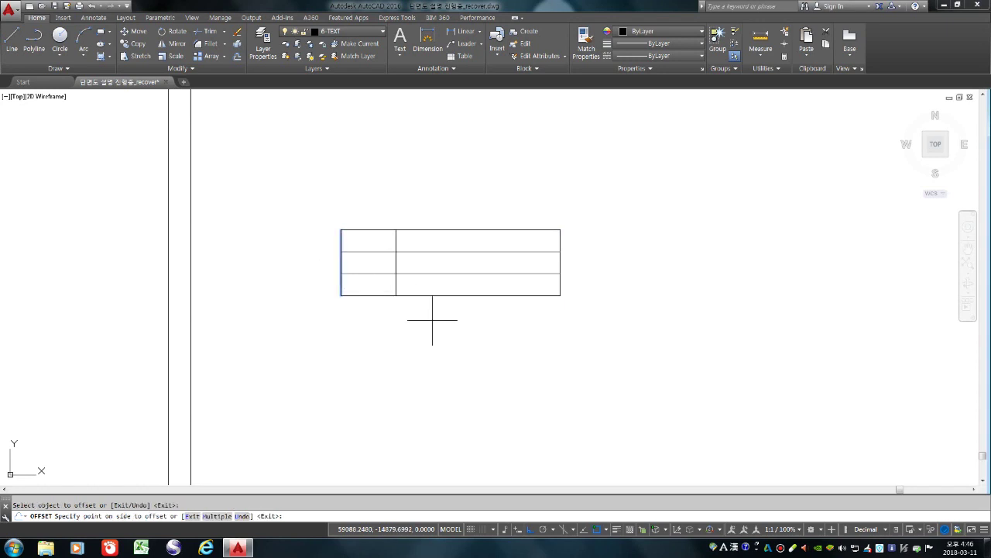
click(433, 321)
click(395, 258)
click(557, 354)
key(Return)
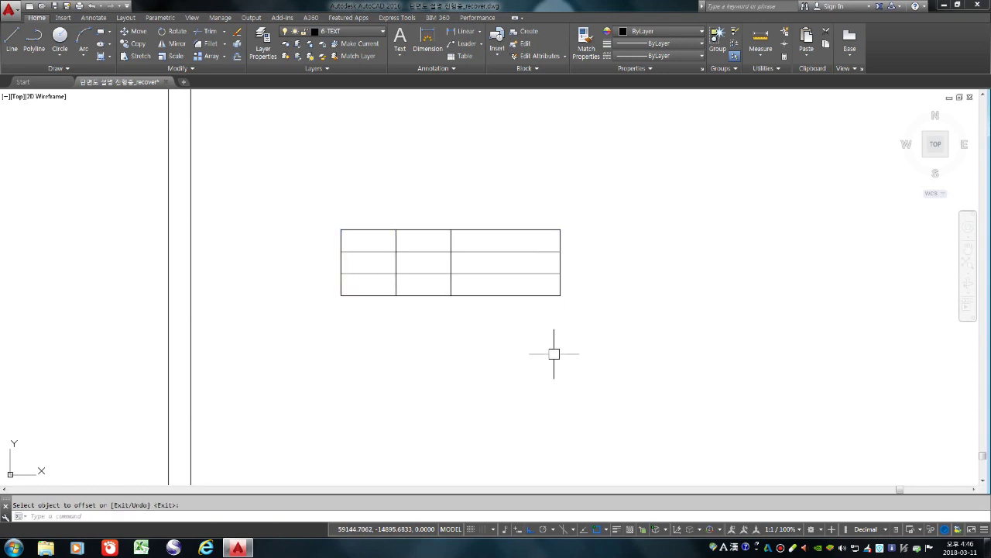
Trim the right column's lower lines so only its top cell remains
text(tr)
key(Return)
key(Return)
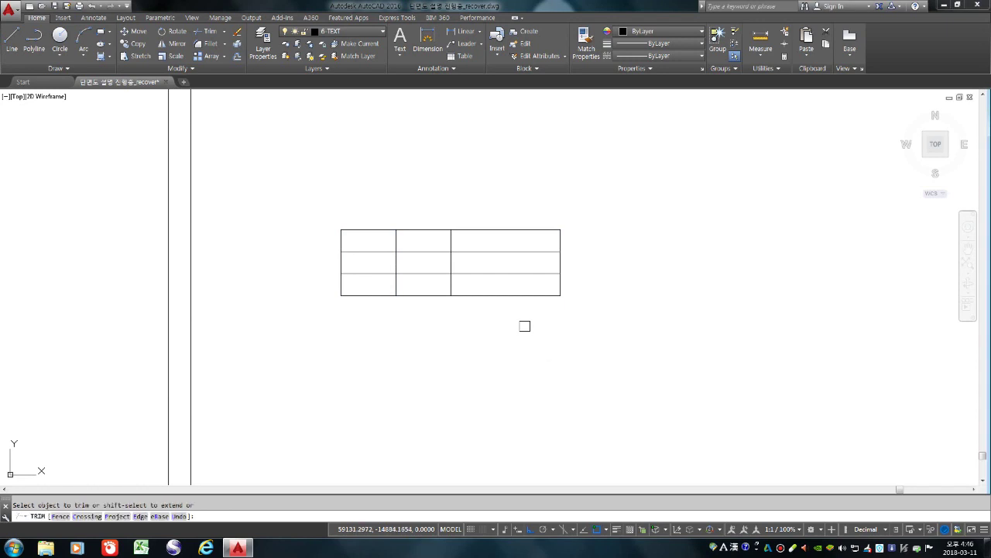
click(524, 326)
click(508, 267)
click(573, 303)
click(537, 271)
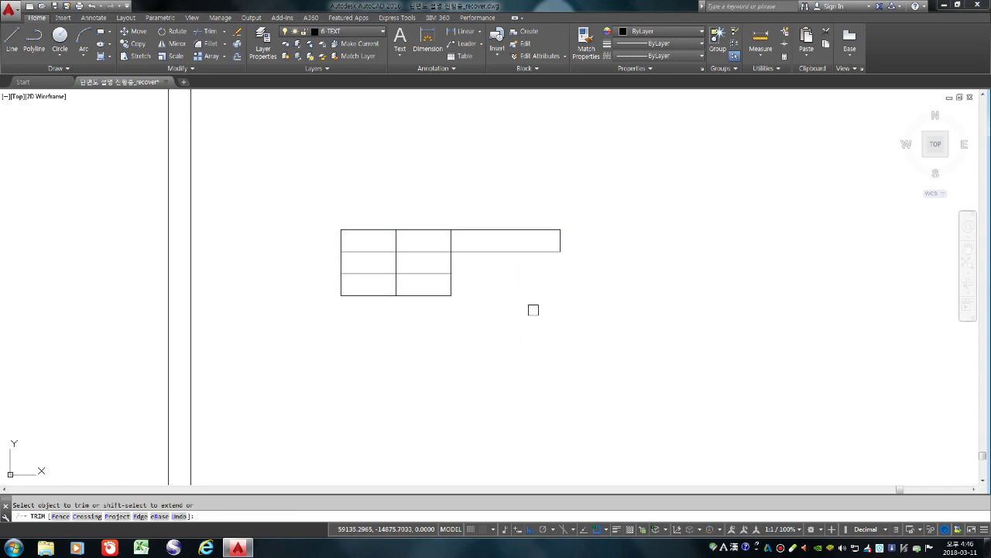
key(Return)
scroll(481, 290, down, 4)
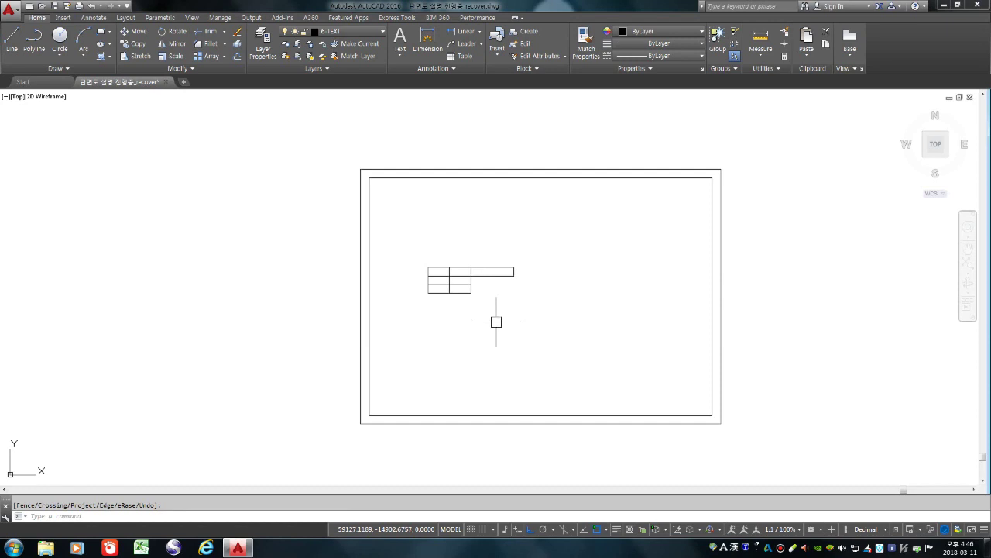
Move the table into the frame's inner top-left corner
text(m)
key(Return)
click(513, 338)
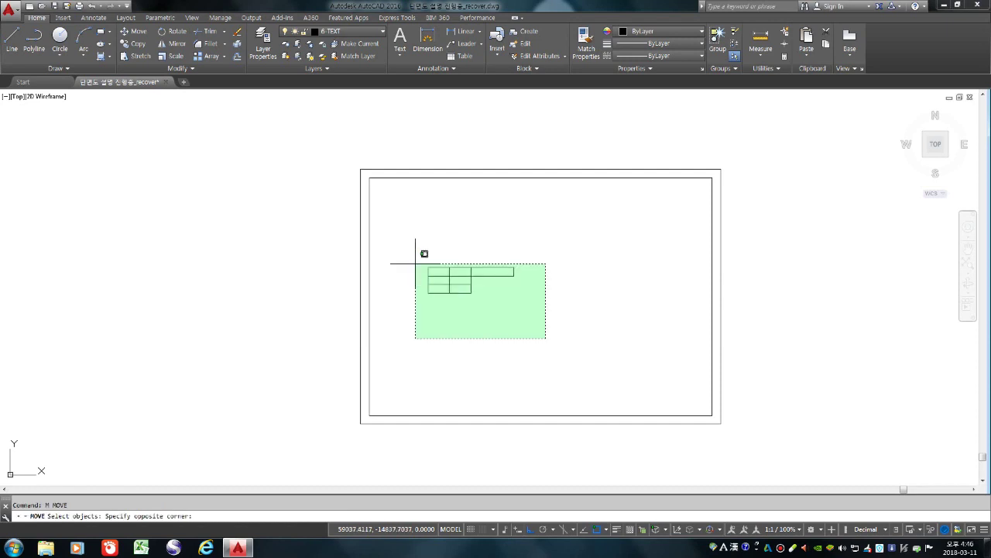
click(425, 258)
key(Return)
click(428, 267)
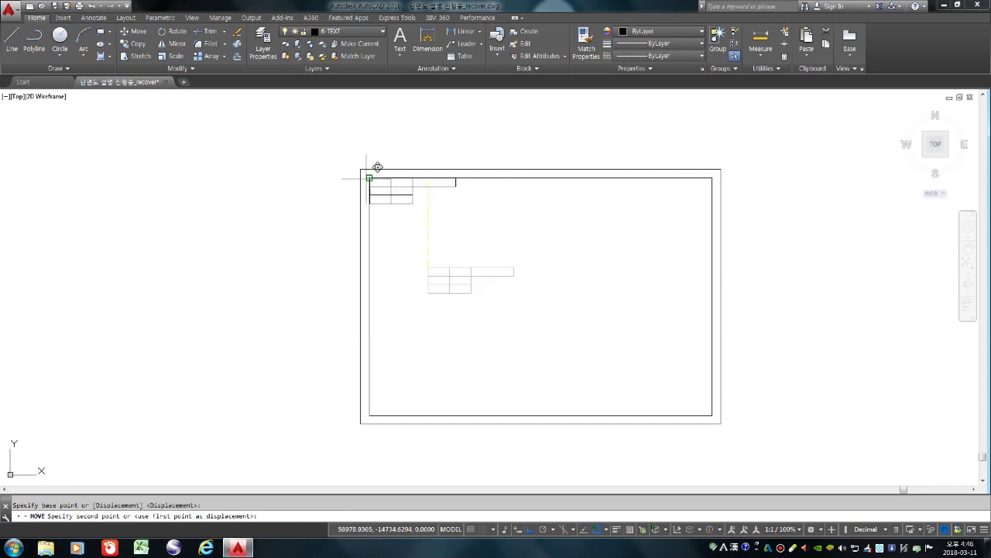
click(370, 178)
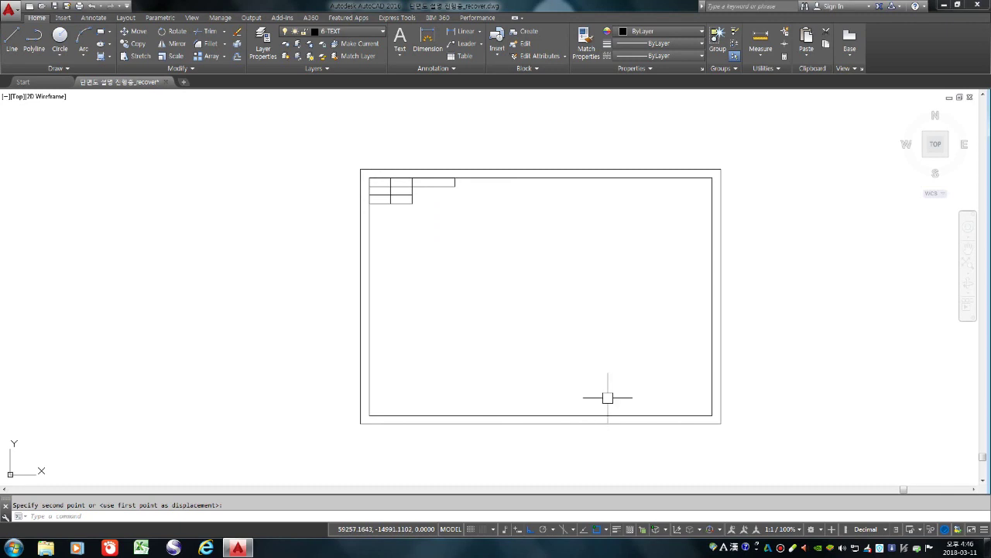
text(c)
key(Return)
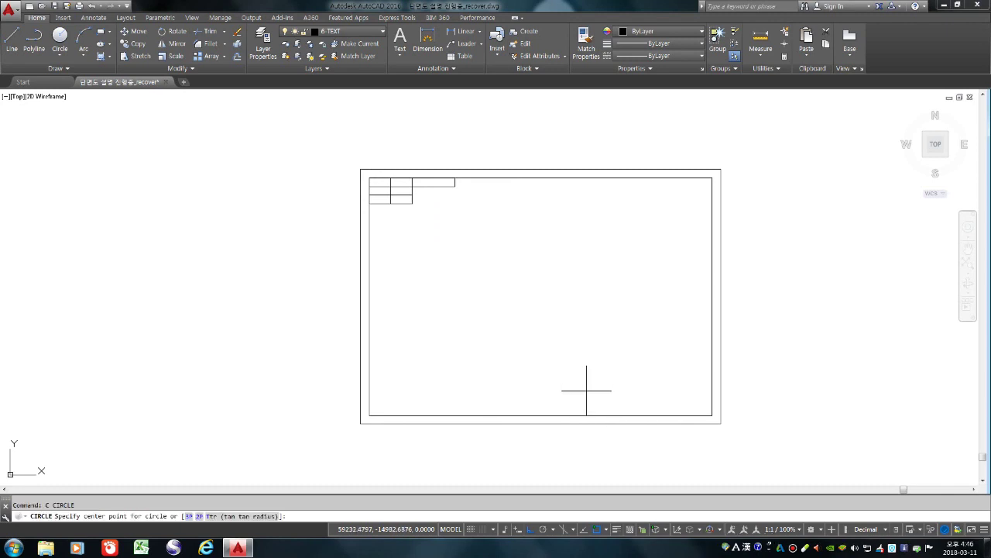
Draw a radius 9 circle near the frame's bottom-right and offset it 3 outward
click(586, 390)
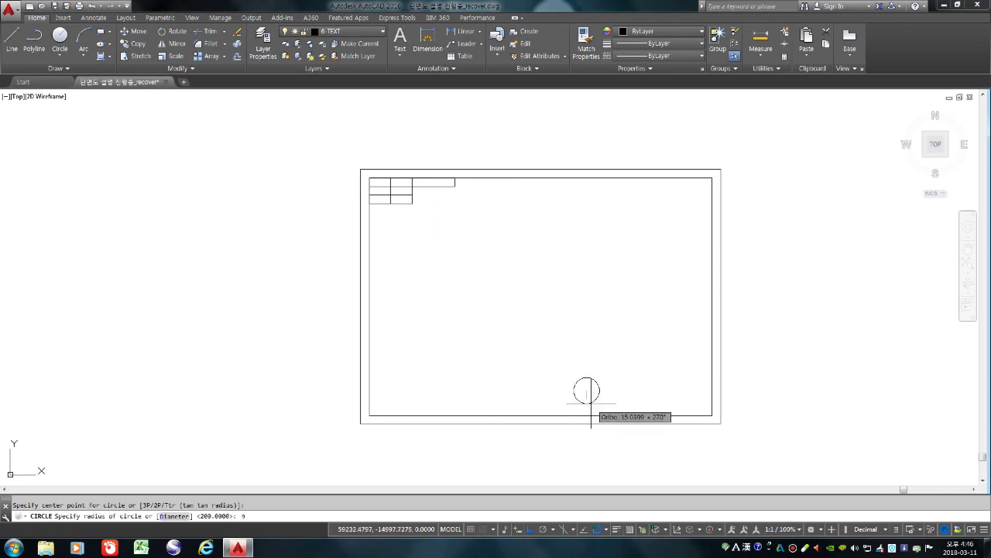
key(Return)
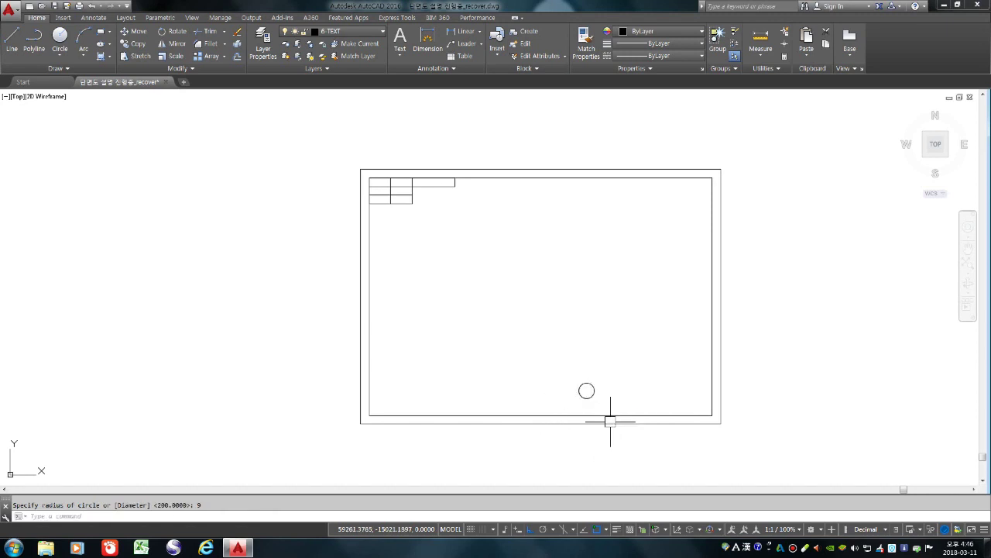
scroll(610, 404, up, 4)
text(o)
key(Return)
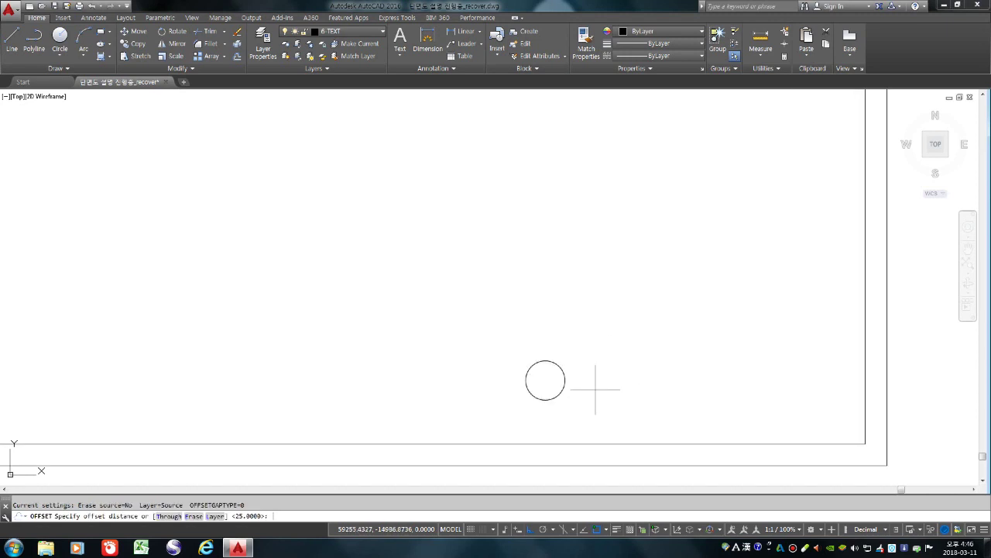
text(3)
key(Return)
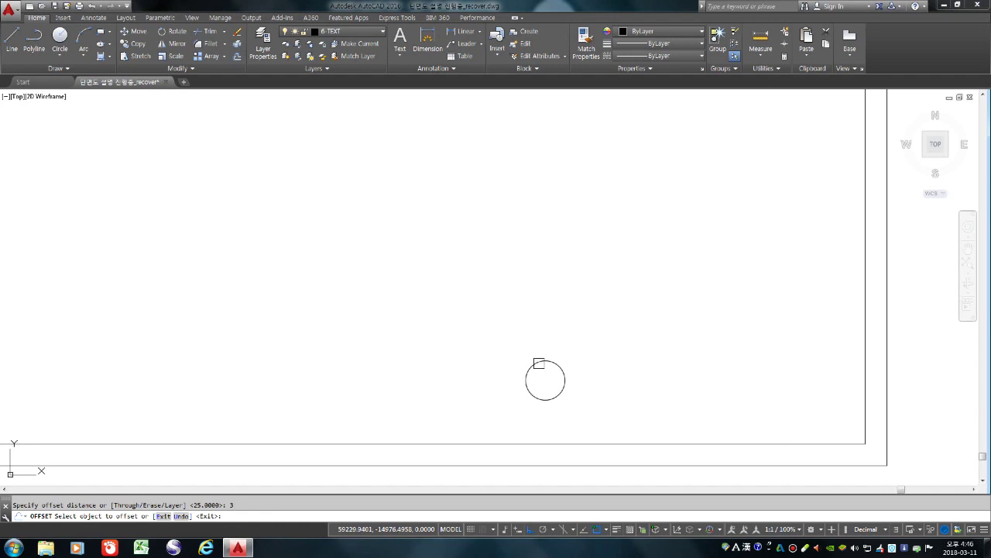
click(538, 361)
click(523, 295)
key(Return)
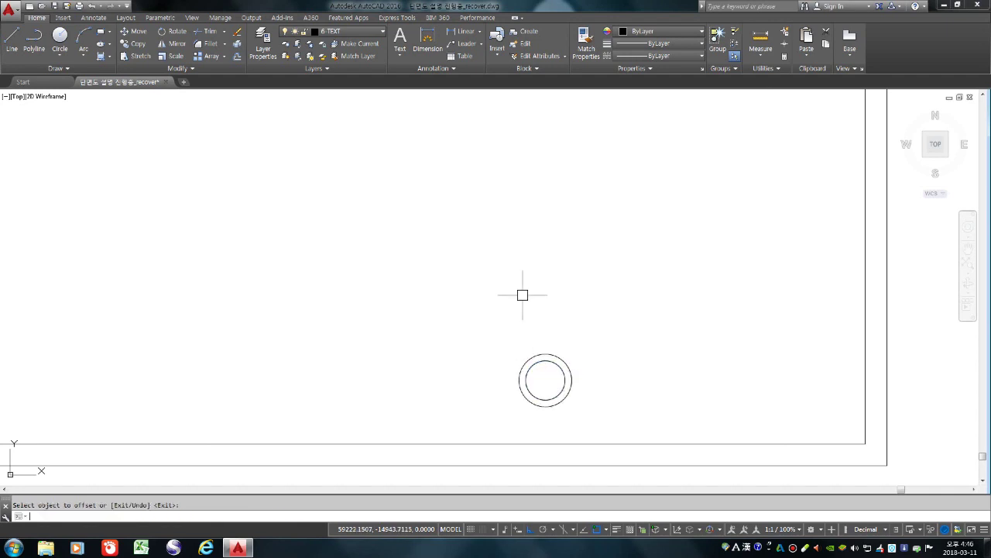
Draw a long horizontal line from the circle's left quadrant to the right
middle_drag(701, 352, 643, 312)
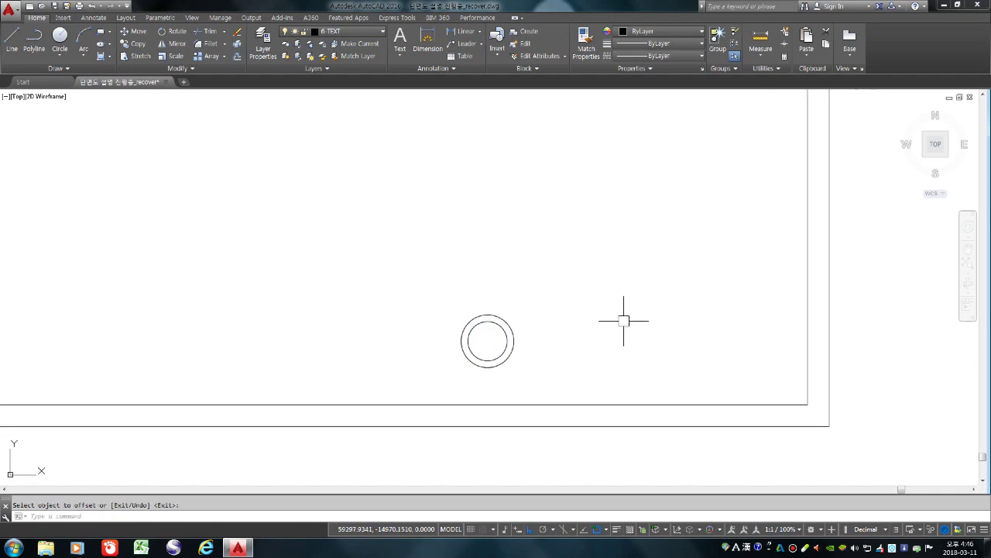
key(Return)
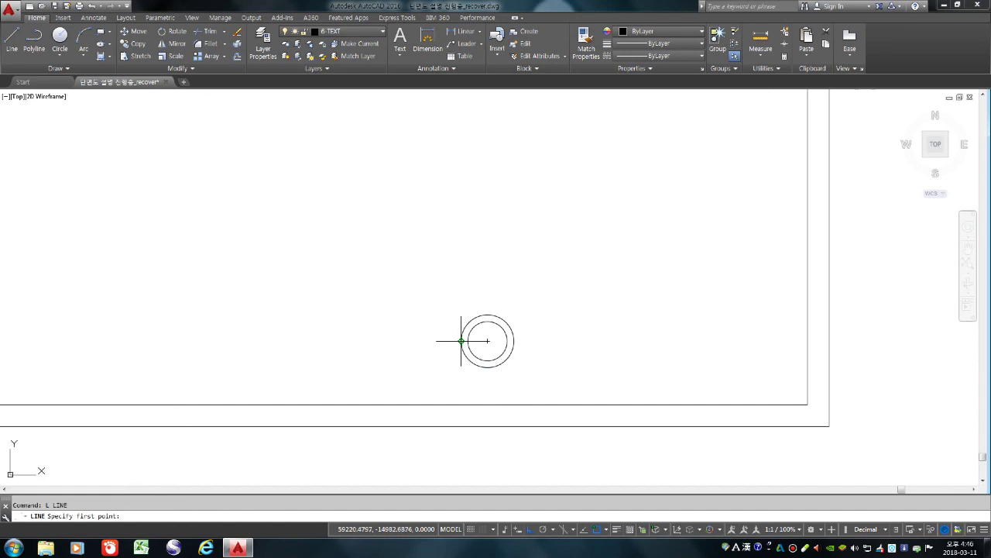
click(461, 341)
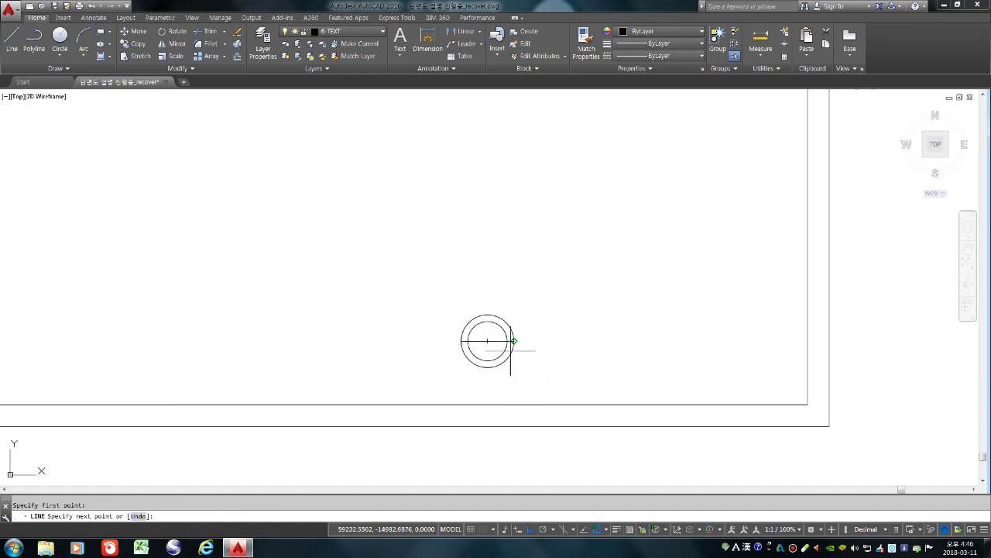
click(741, 340)
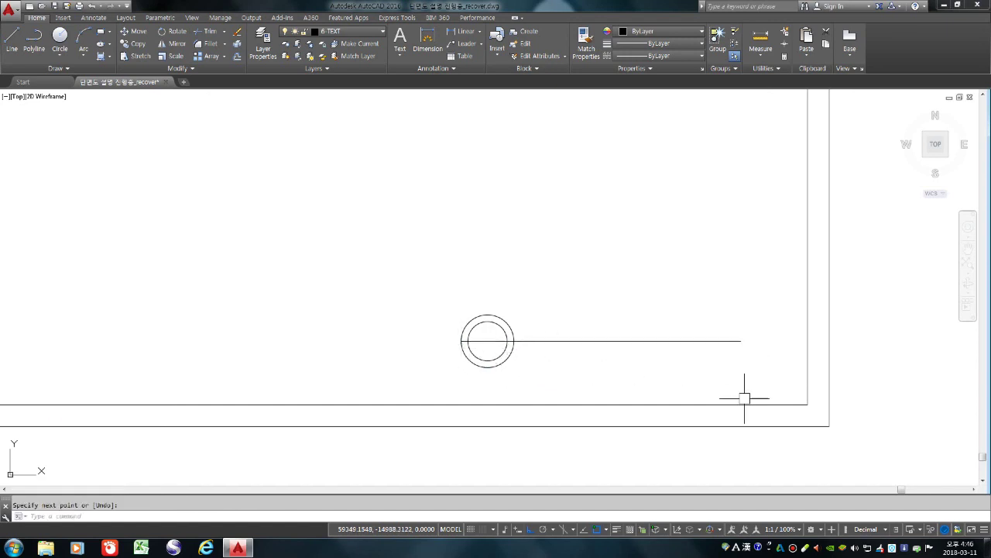
key(Return)
Draw a short vertical tick down from the circle's centre and remove the outer circle
text(l)
key(Return)
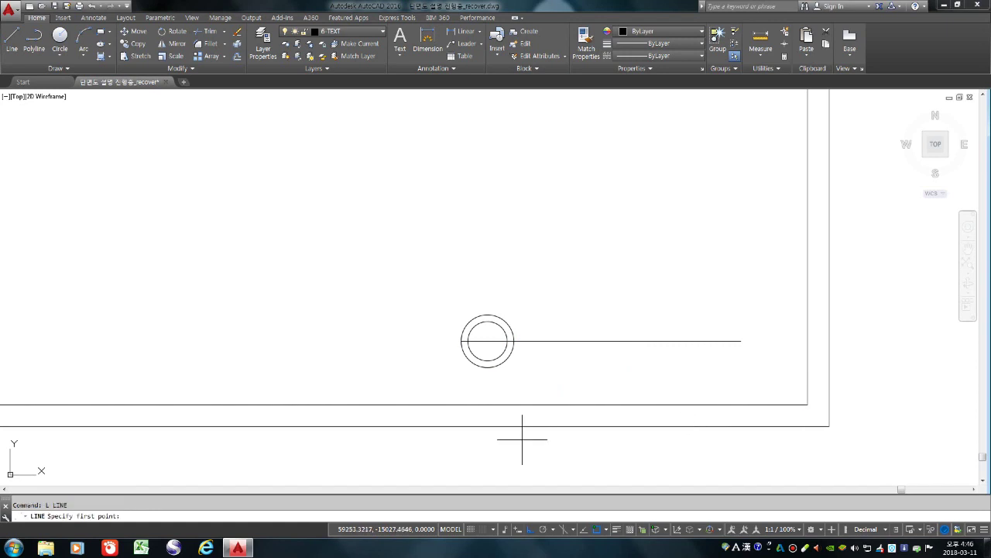
scroll(503, 378, up, 3)
click(503, 378)
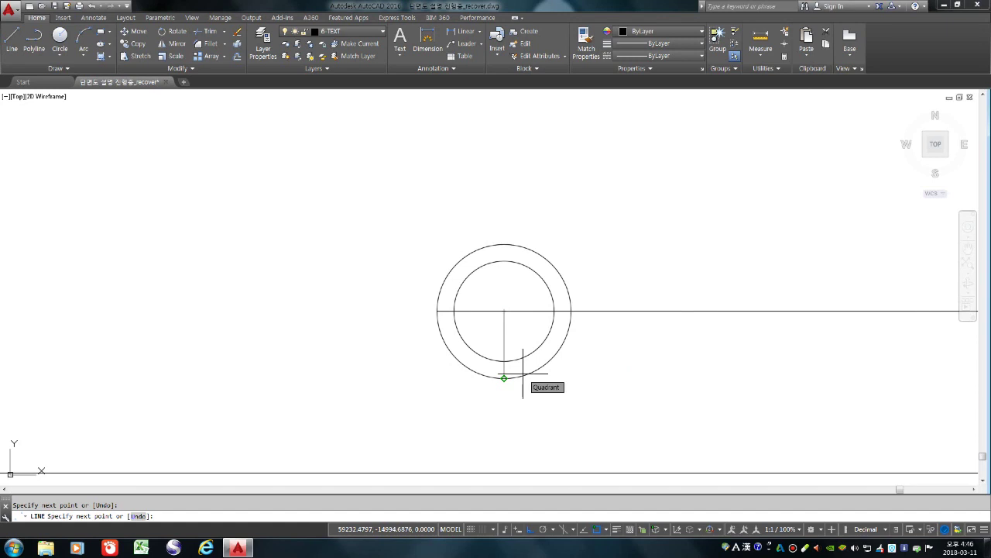
key(Return)
scroll(559, 333, down, 2)
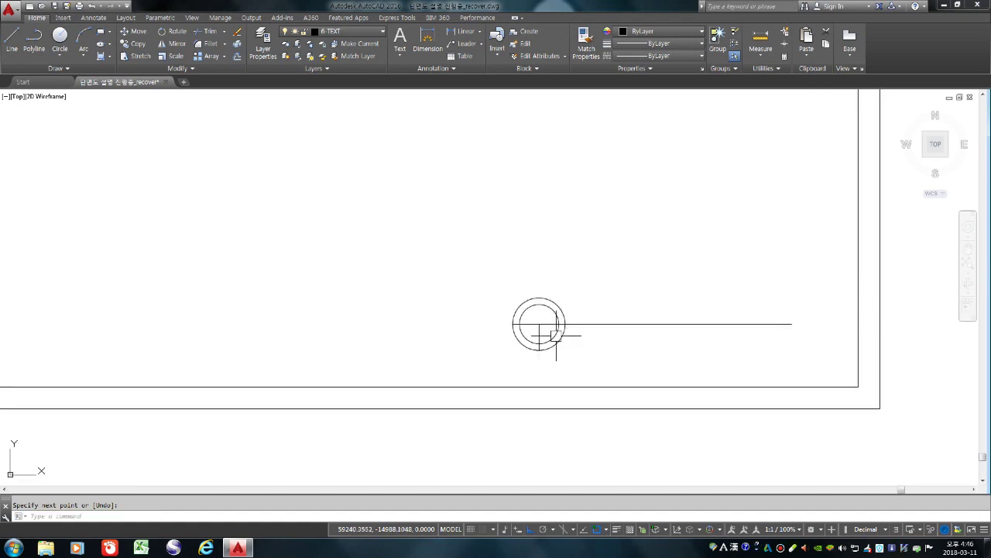
key(Return)
key(Escape)
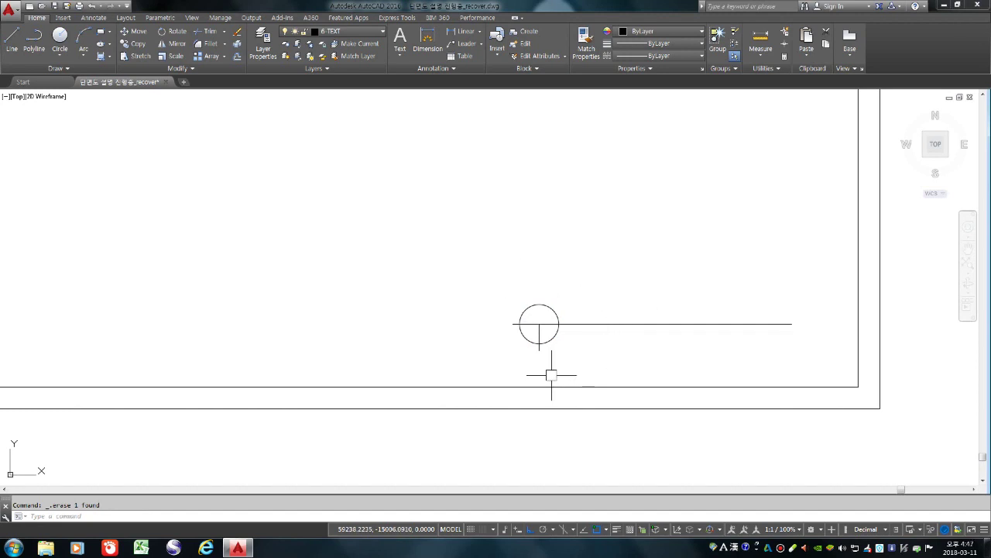
scroll(551, 386, down, 2)
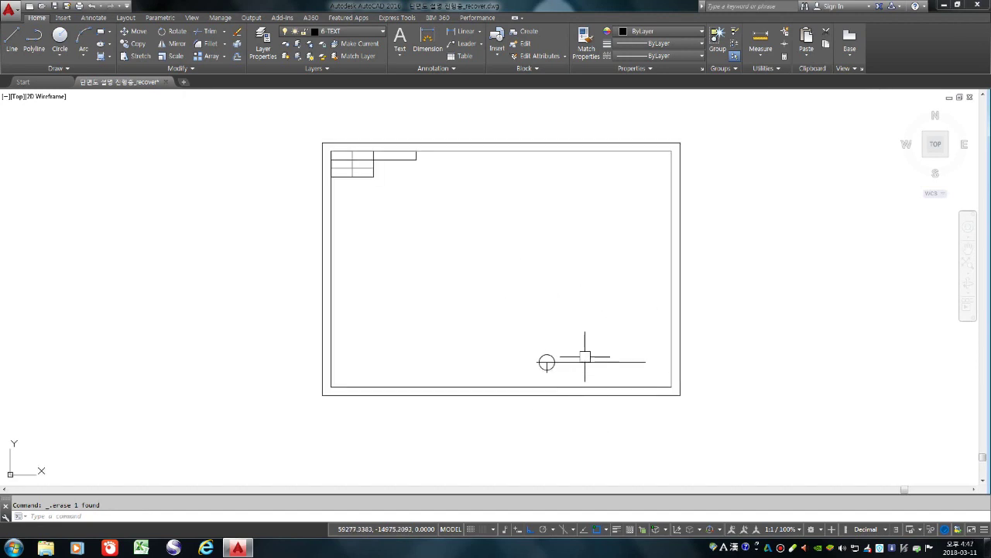
scroll(582, 355, up, 2)
Write 'A부분 단면상세도' as single-line text, height 6, rotation 0, above the underline
text(b)
text(T)
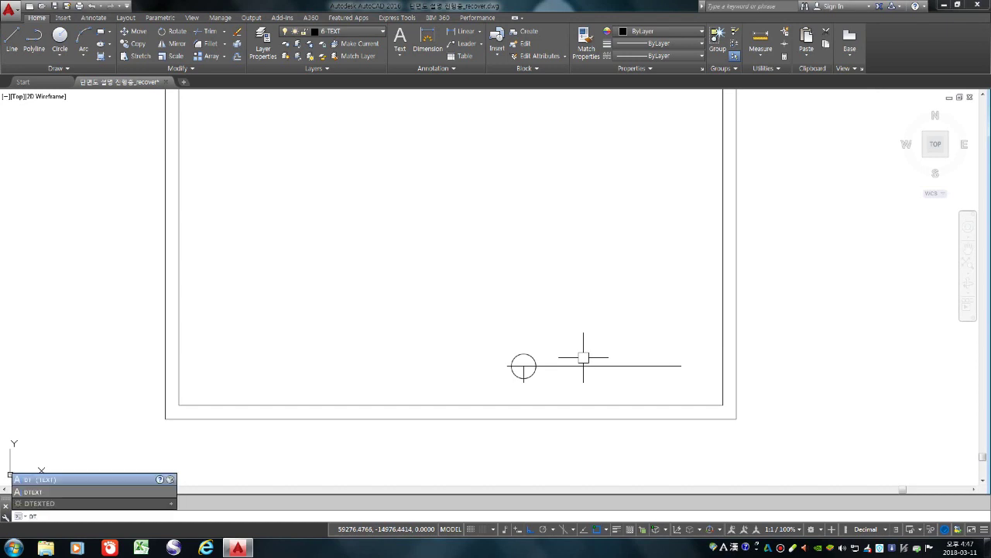
key(Return)
scroll(559, 361, up, 3)
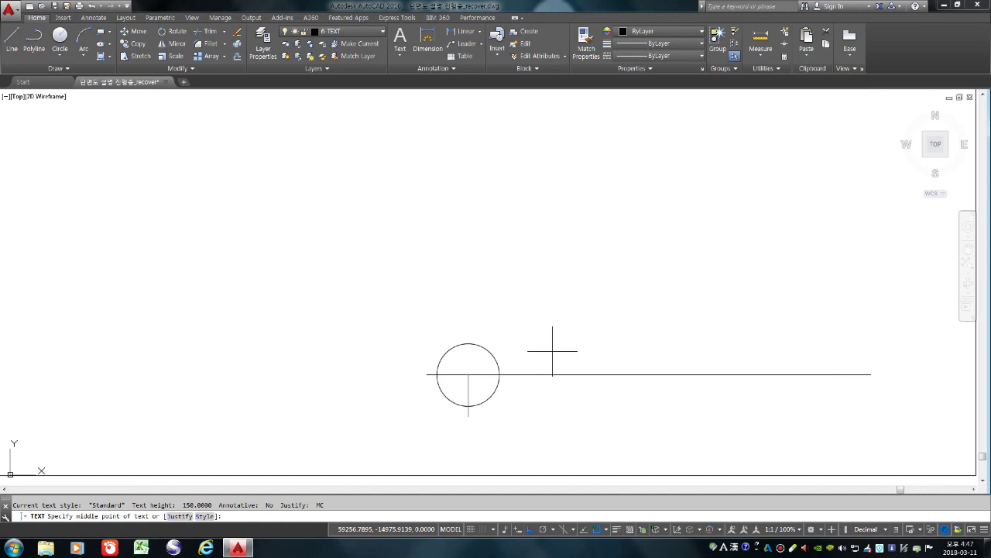
click(553, 351)
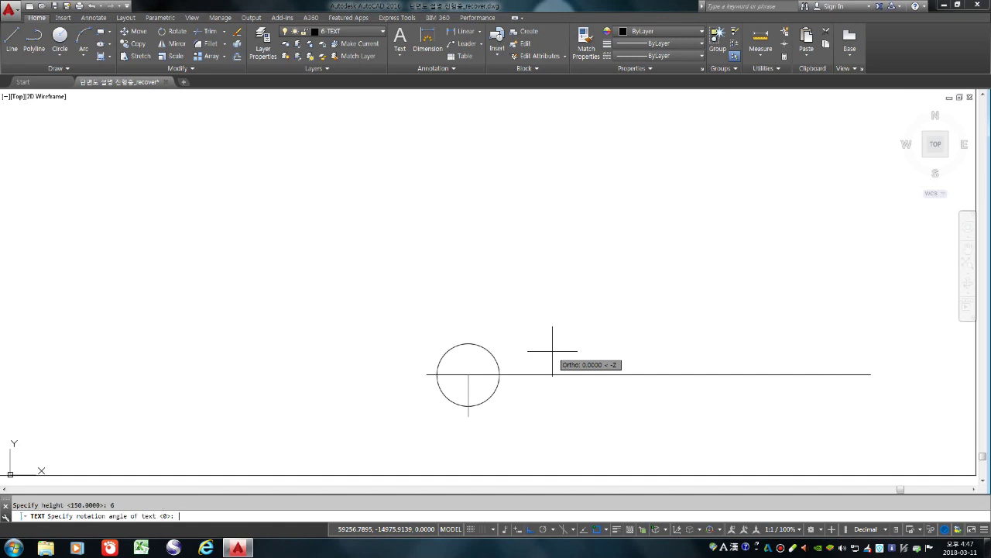
click(552, 351)
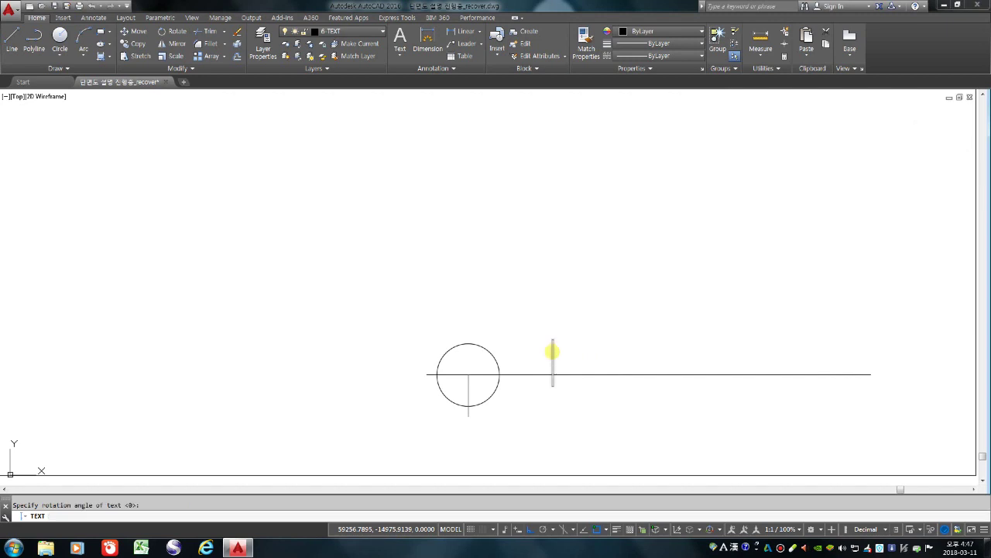
text(A)
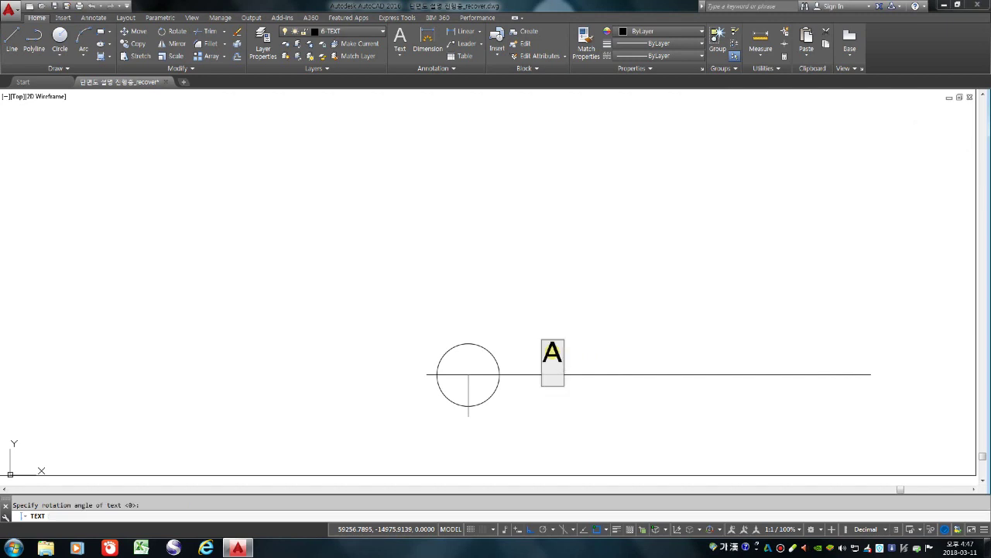
text(부분 단면)
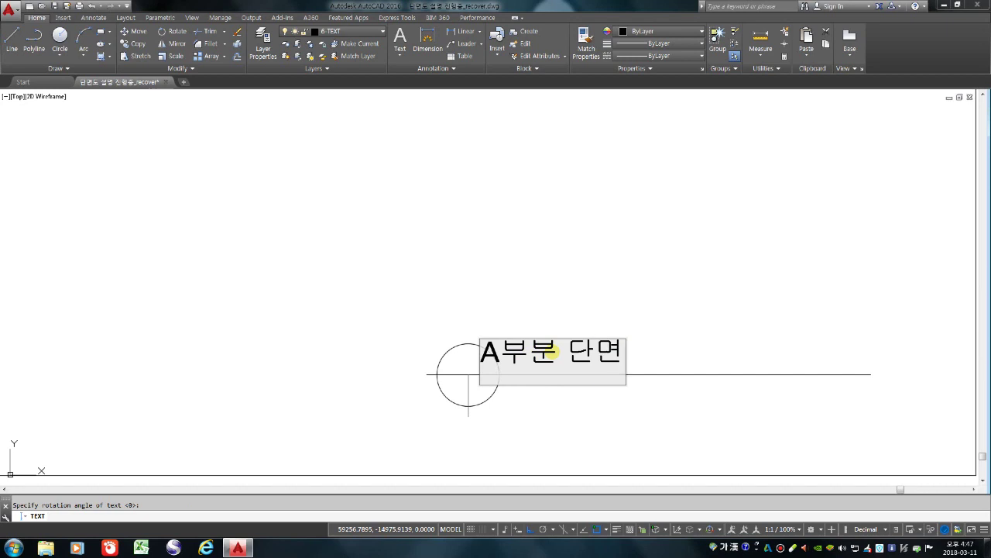
text(상세도)
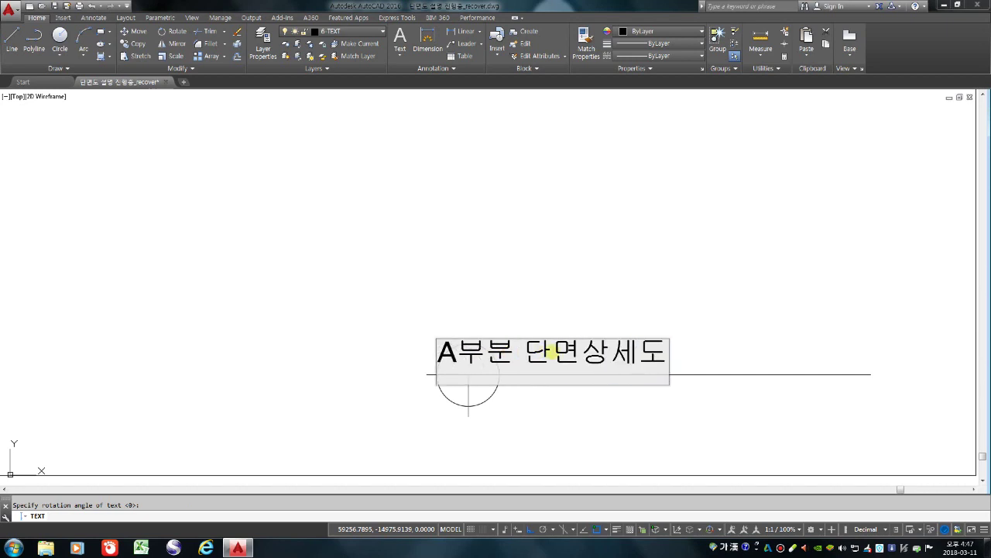
key(Return)
key(Return)
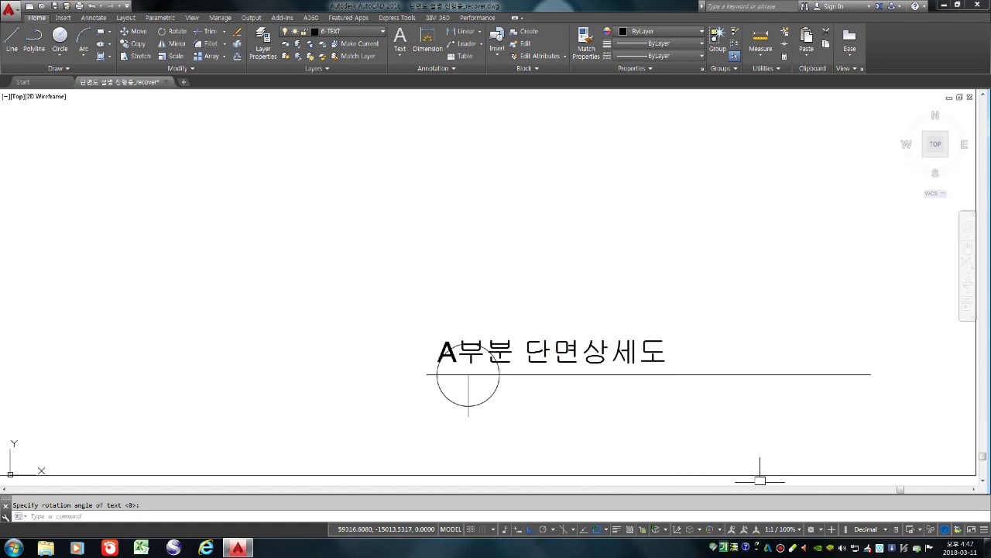
Move the 'A부분 단면상세도' title toward the frame's lower right
text(m)
key(space)
click(628, 354)
key(space)
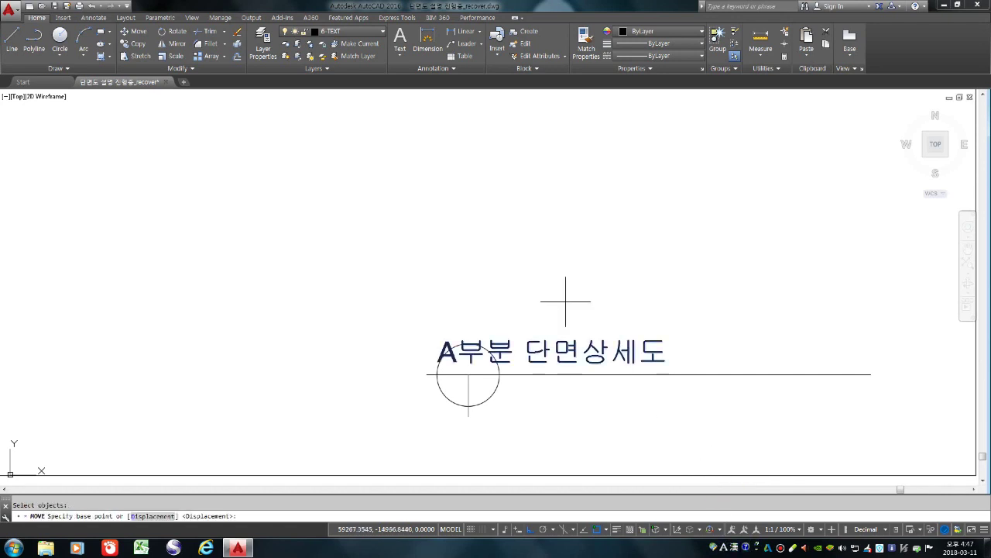
click(564, 292)
click(661, 273)
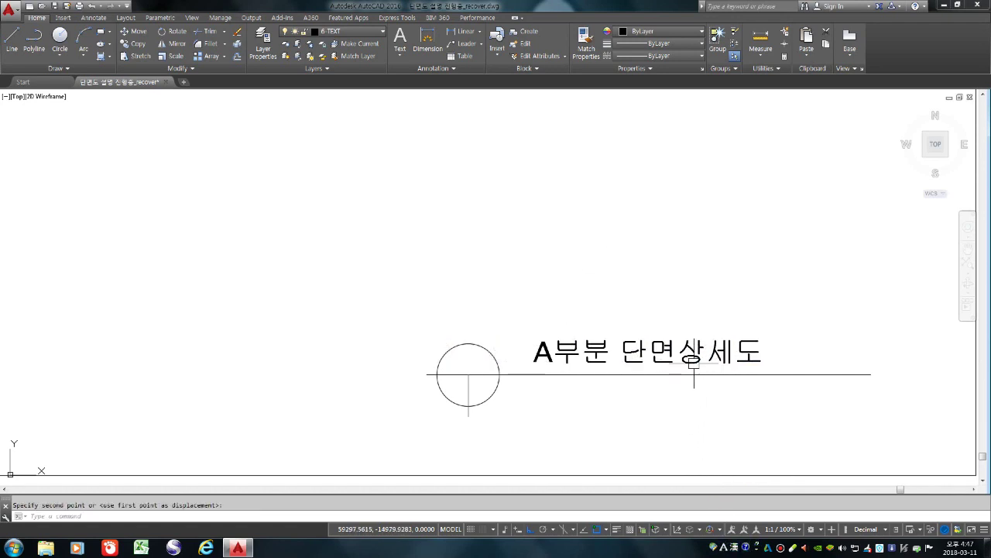
key(space)
click(668, 346)
key(space)
click(659, 286)
Stretch the underline's right end so it stops just past the title text
scroll(767, 356, down, 2)
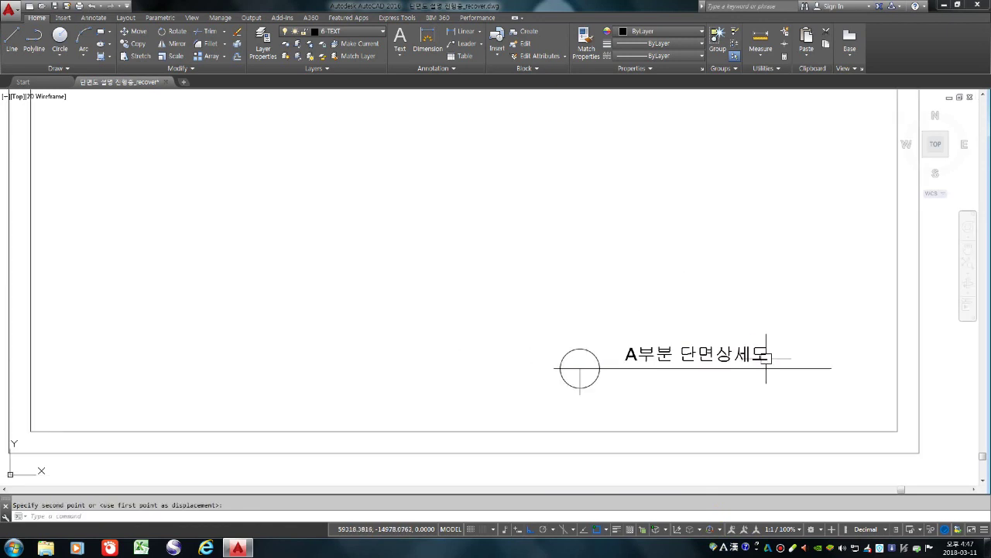
scroll(620, 352, up, 3)
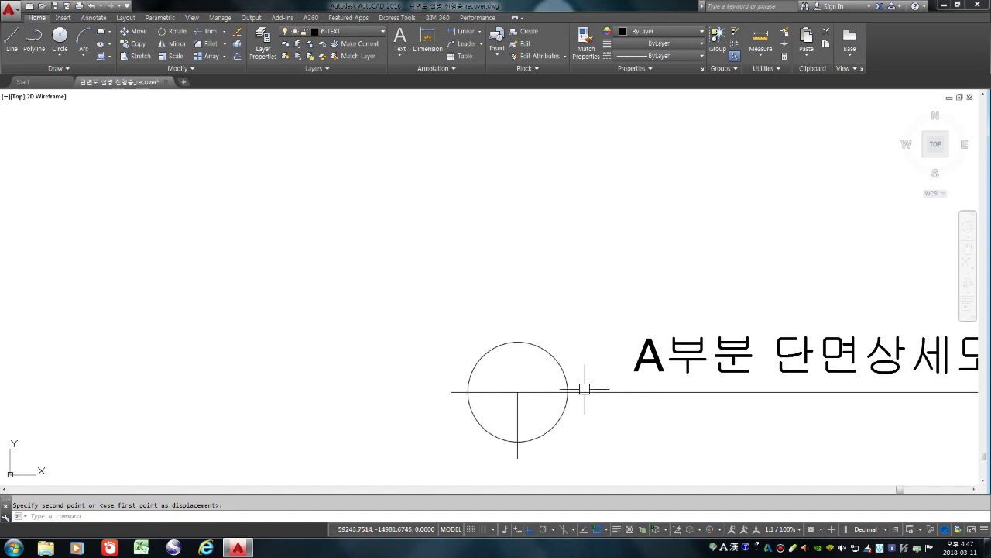
scroll(563, 348, down, 2)
text(5)
key(BackSpace)
scroll(851, 376, down, 5)
scroll(881, 391, up, 3)
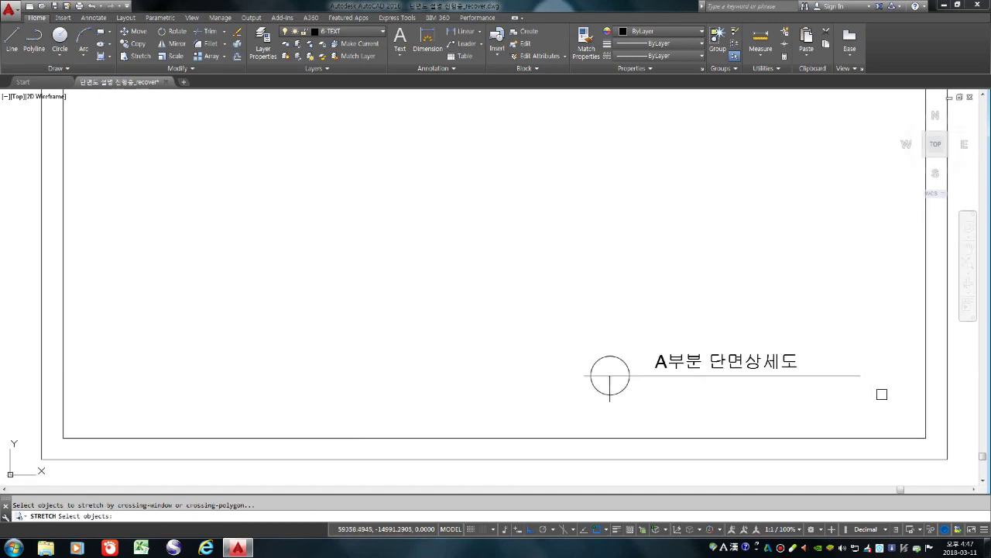
click(852, 285)
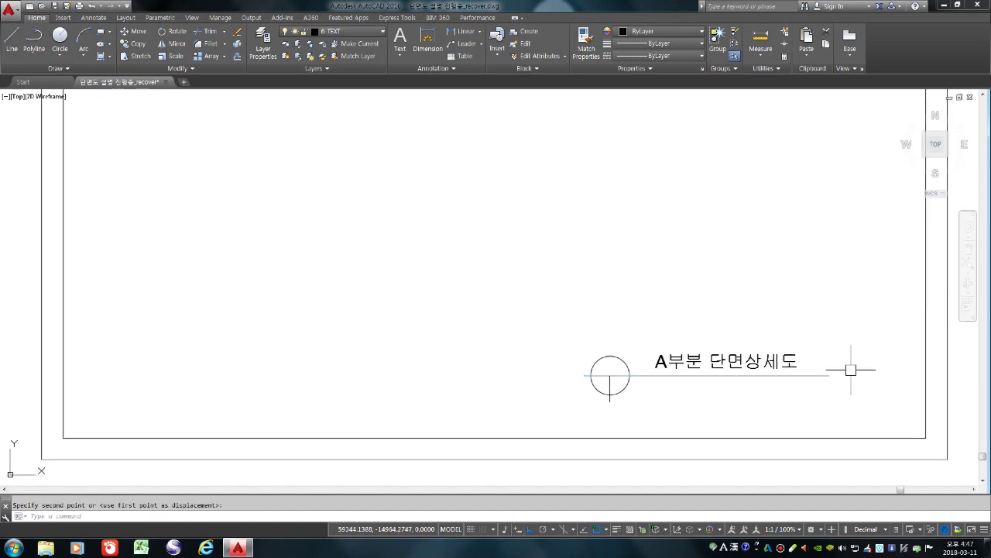
scroll(588, 365, up, 4)
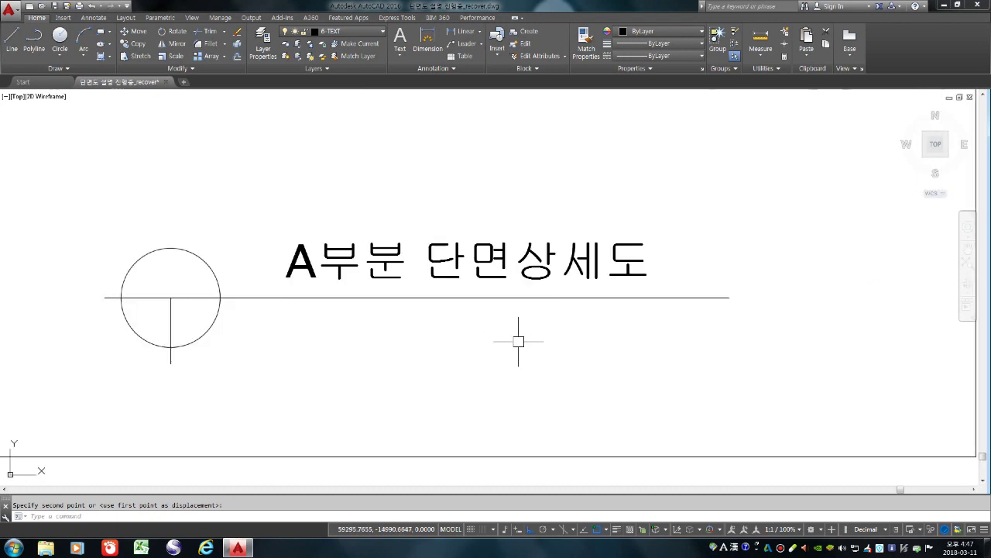
Add the scale note '축척 : 1 / 40' as single-line text, height 3, rotation 0
text(dt)
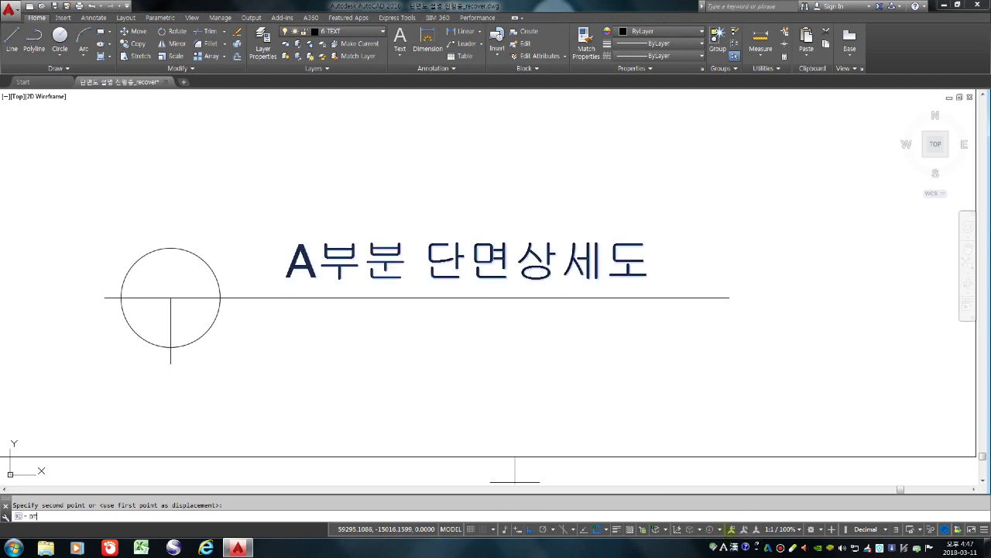
key(Return)
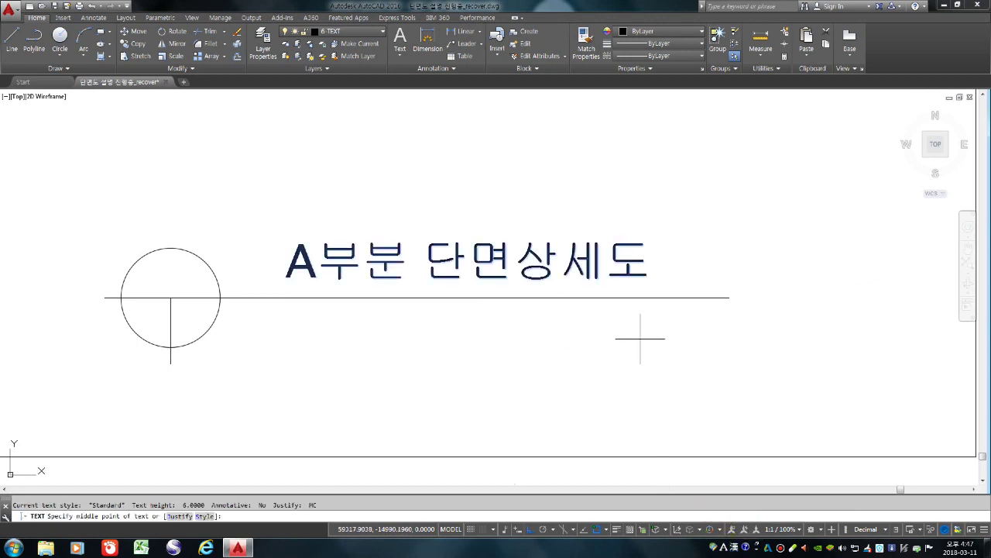
click(640, 338)
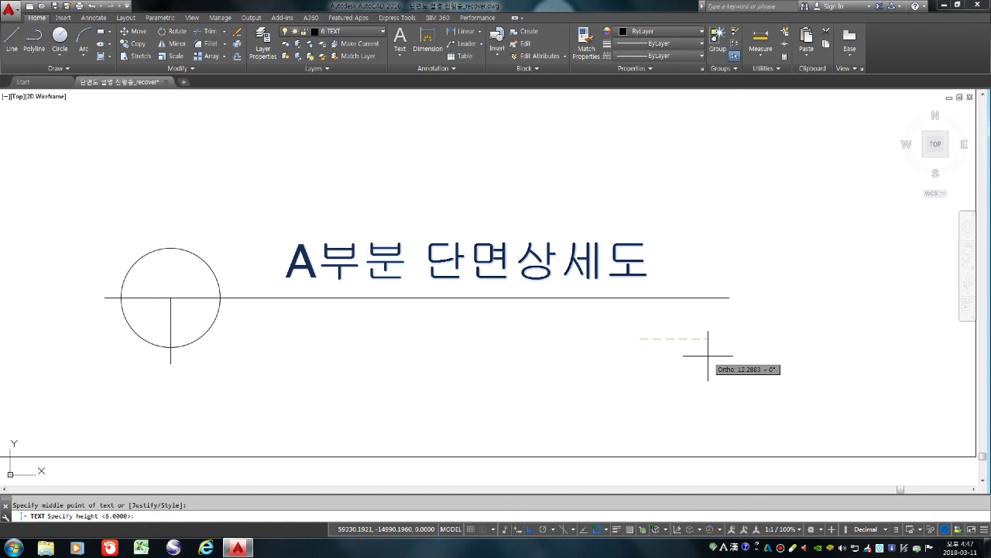
text(3)
key(Return)
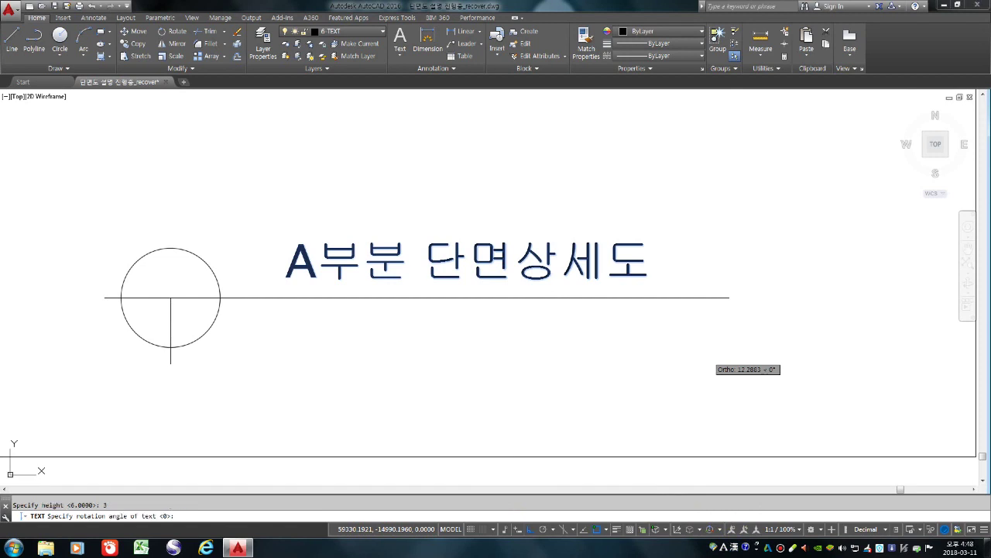
click(707, 357)
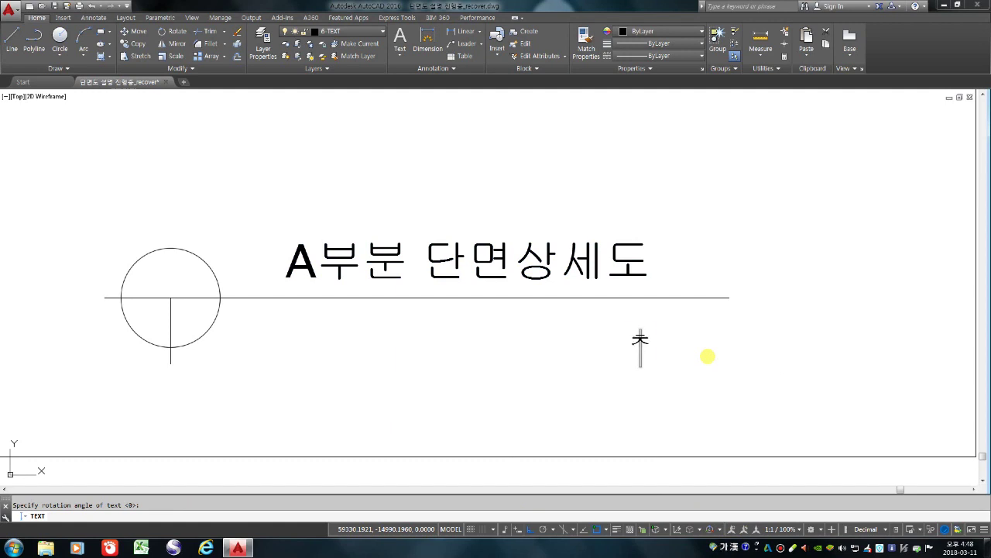
text(축)
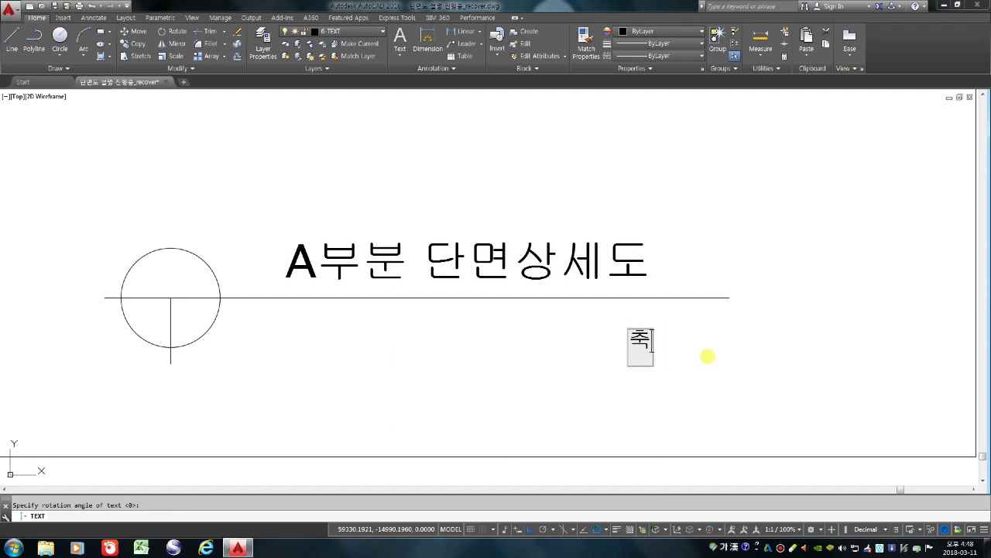
text(척 )
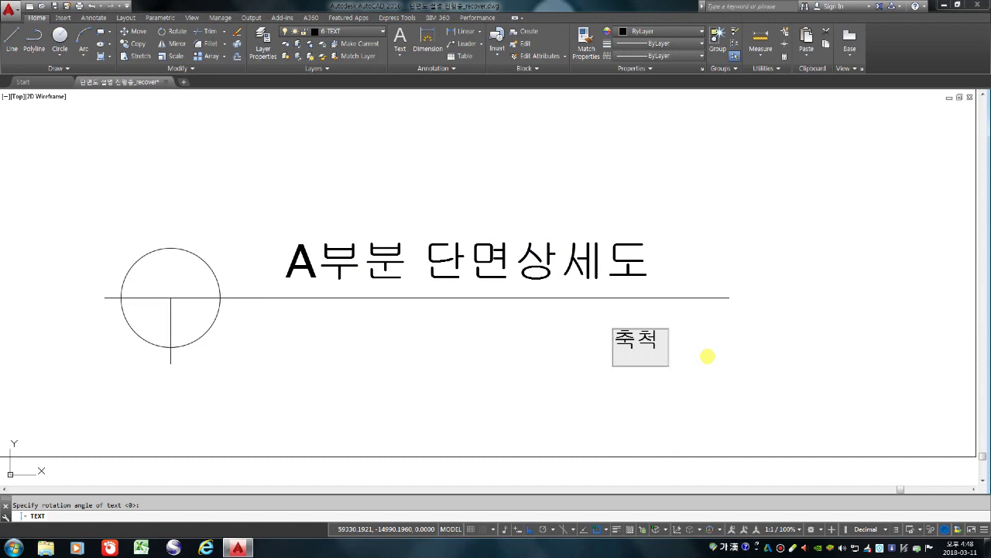
text(: )
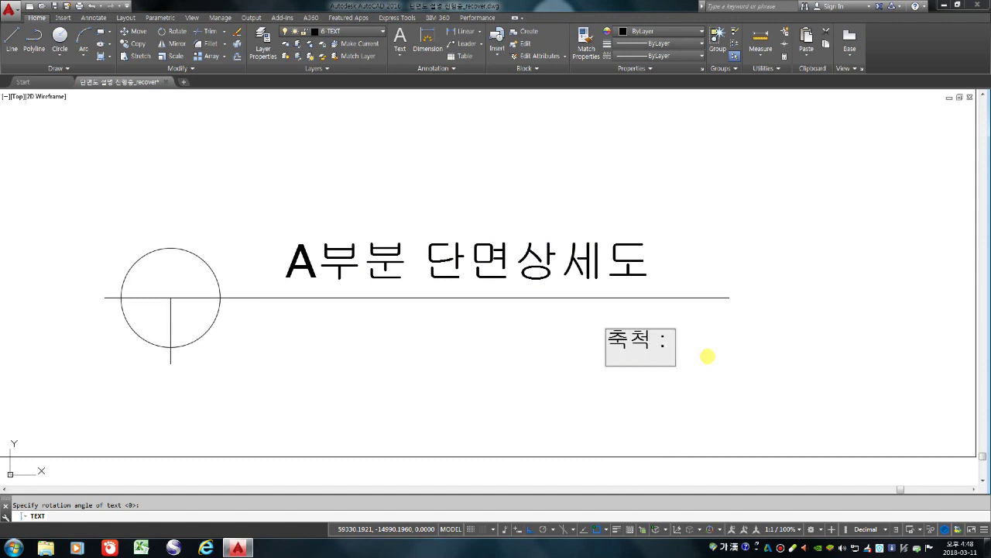
text(1 / 40)
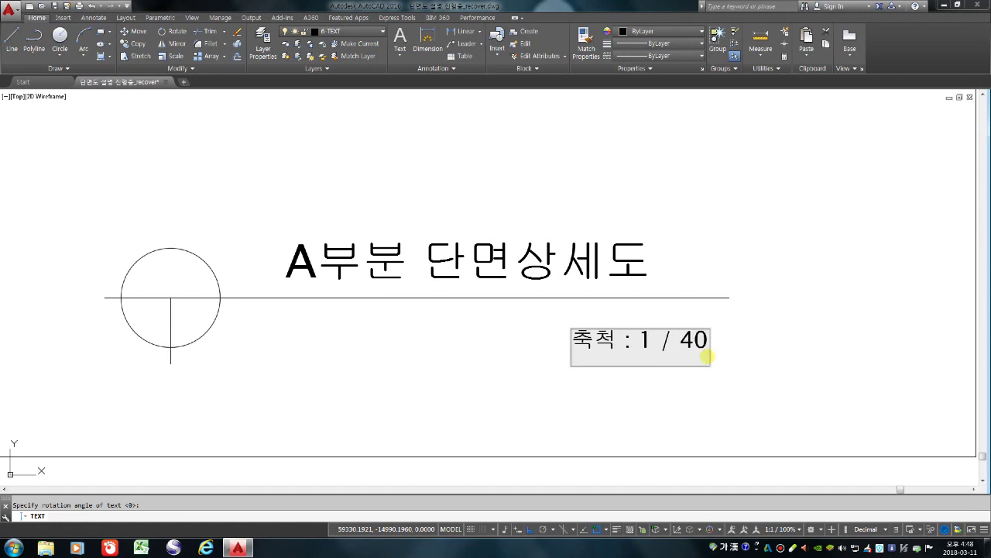
key(Return)
key(Return)
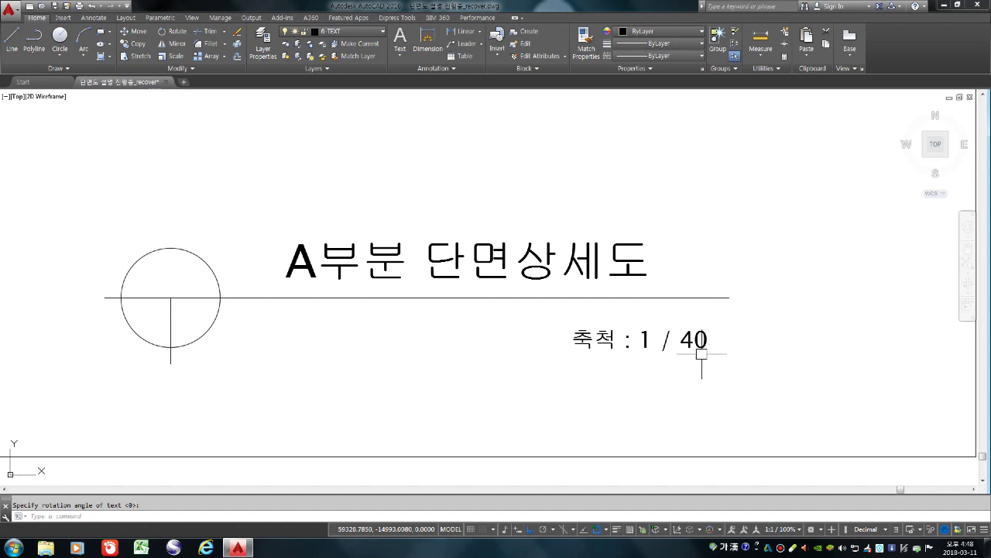
scroll(699, 358, down, 1)
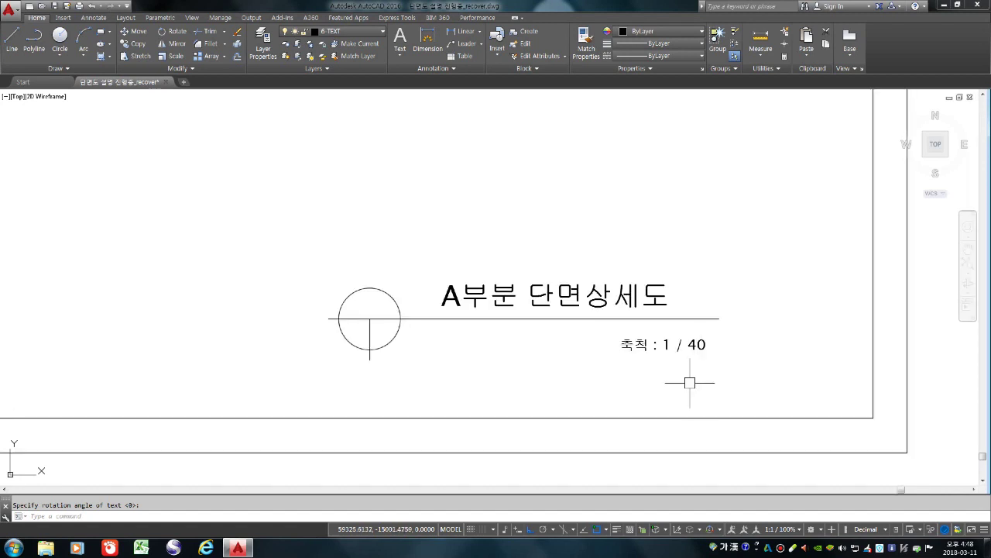
Move the scale note under the title line, undoing the misplaced attempt
key(Escape)
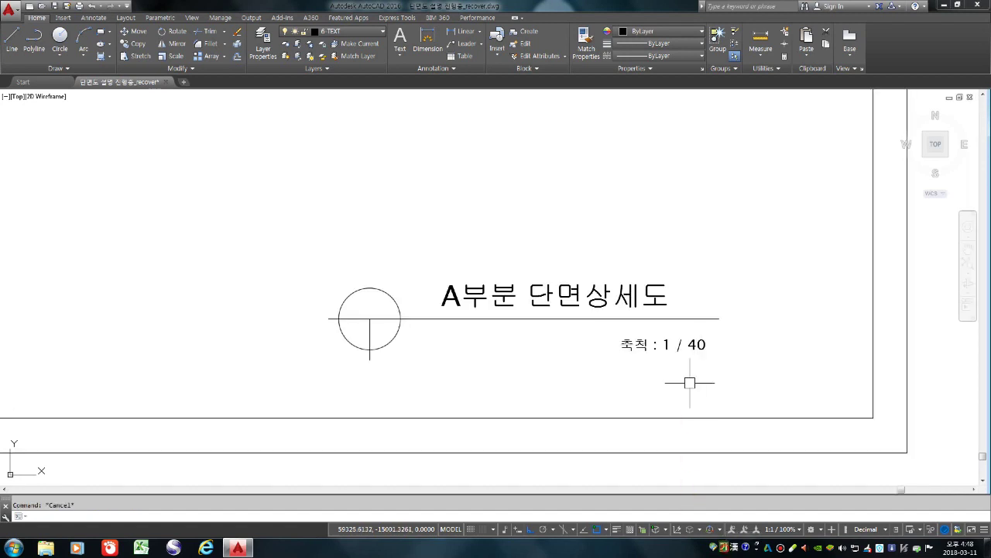
text(m)
key(Return)
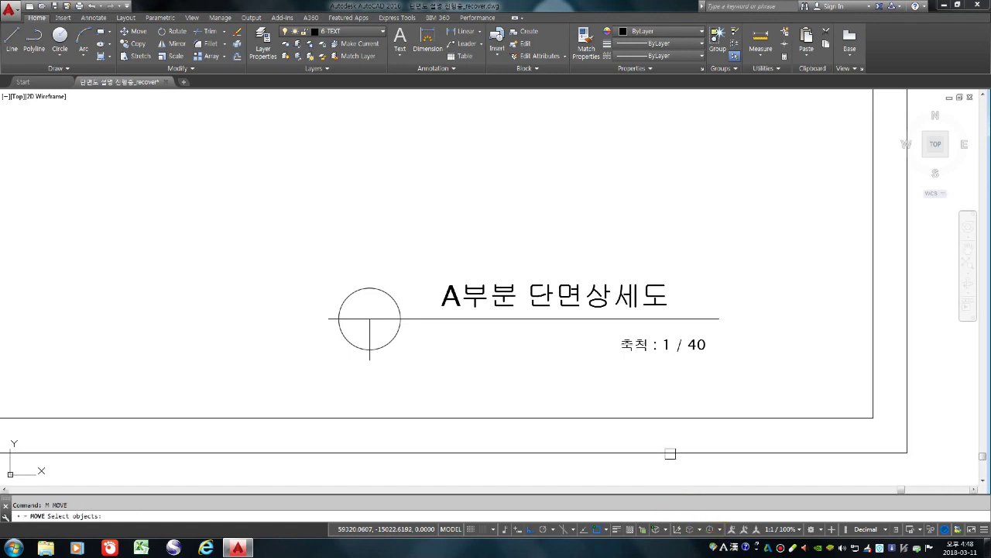
click(670, 343)
key(Return)
click(737, 354)
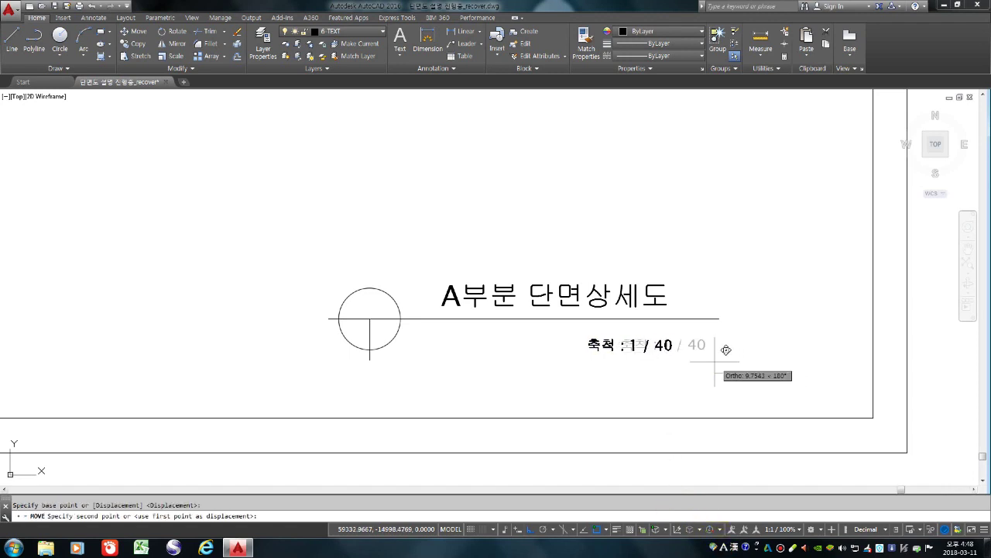
click(710, 360)
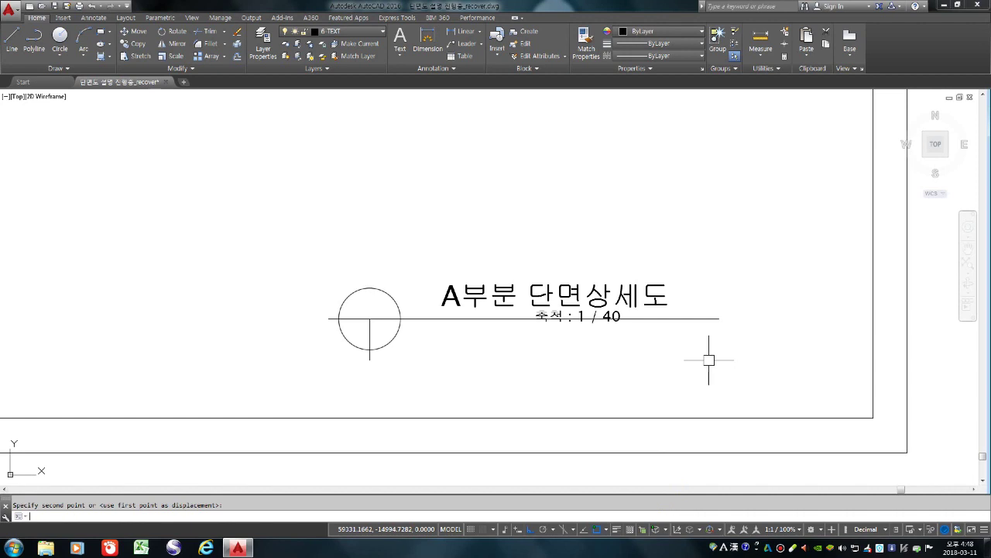
key(ctrl+z)
Reposition the scale note further left and slightly higher beneath the title line
text(m)
key(Return)
click(654, 344)
key(Return)
click(799, 324)
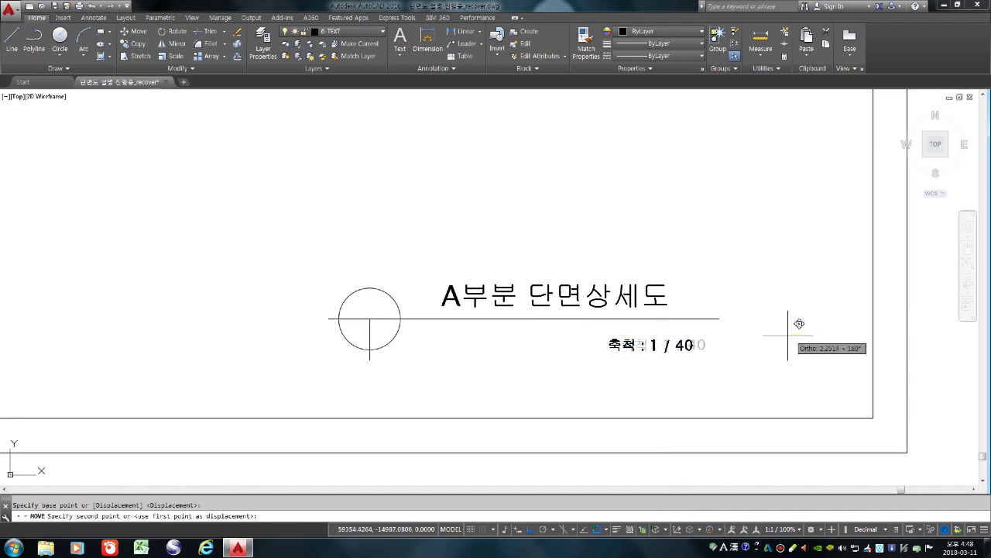
click(744, 333)
key(Return)
click(664, 349)
key(Return)
click(770, 372)
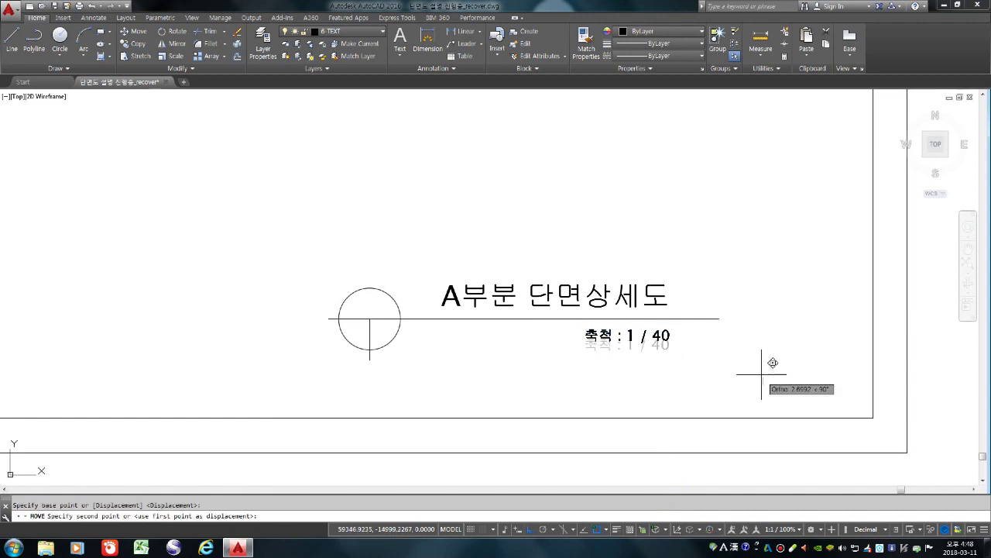
click(761, 374)
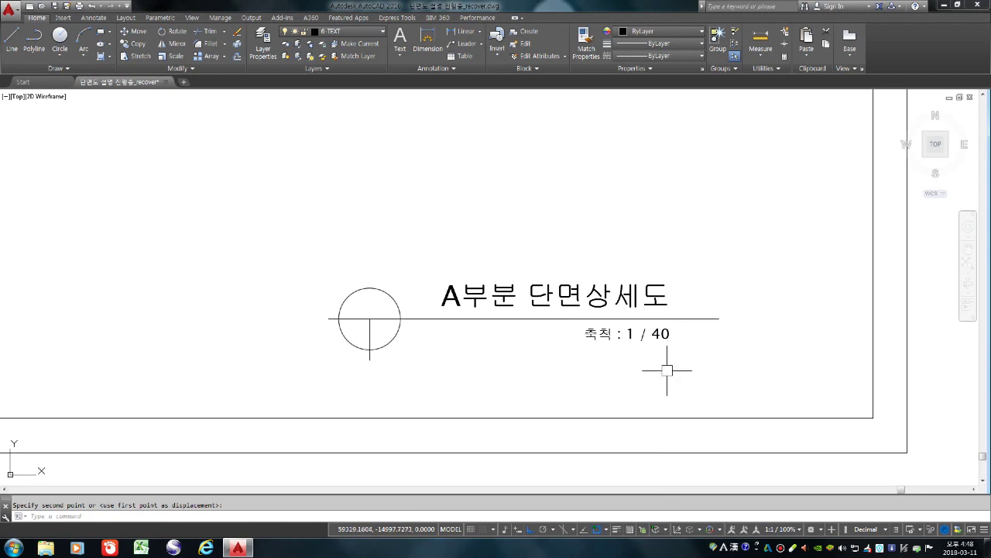
scroll(726, 358, down, 6)
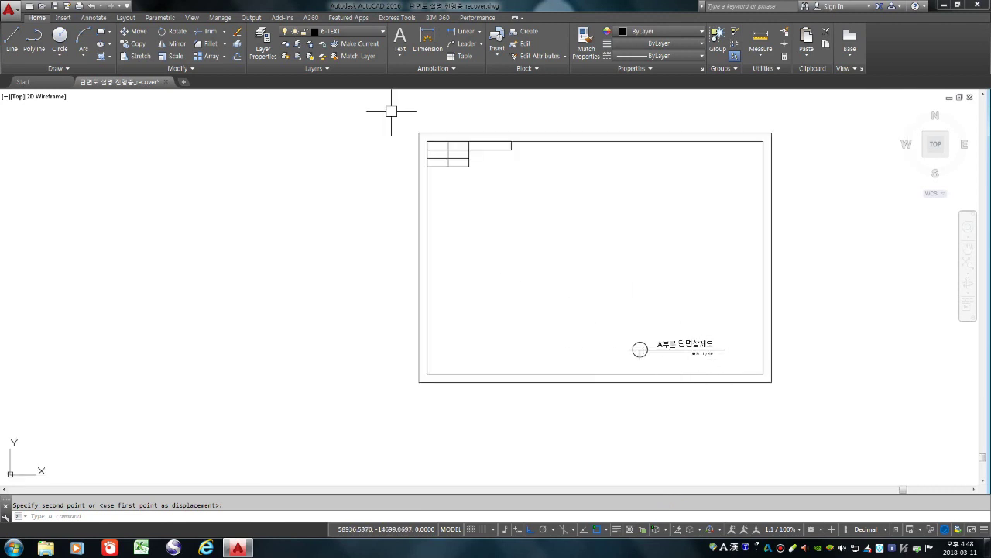
Start middle-centre text snapped midway between the top-left cell's opposite corners
scroll(438, 116, up, 6)
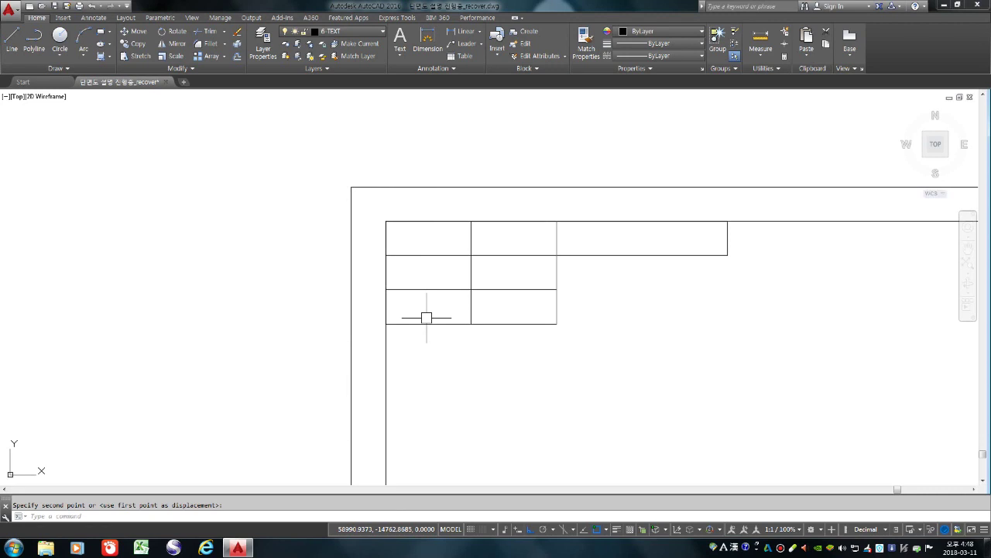
text(T)
key(Return)
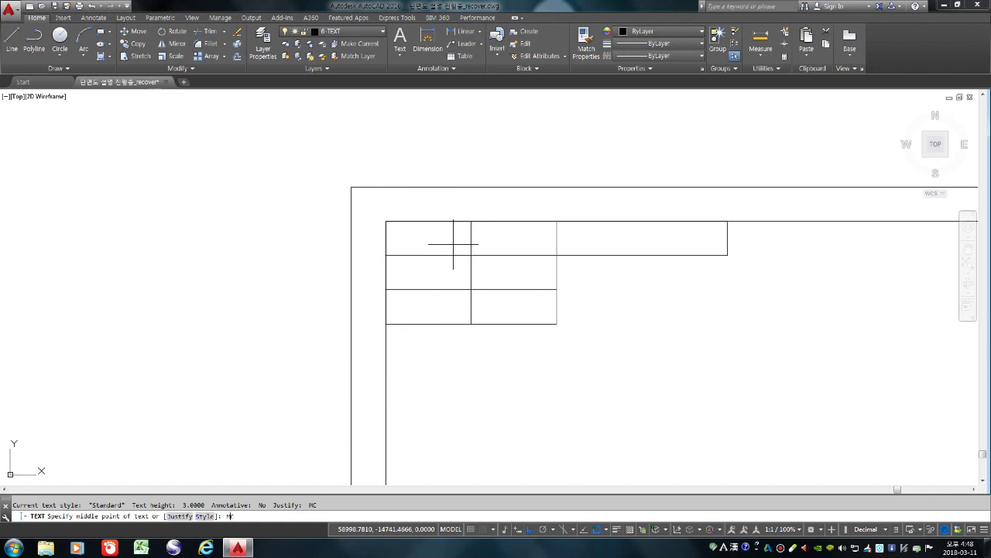
key(Return)
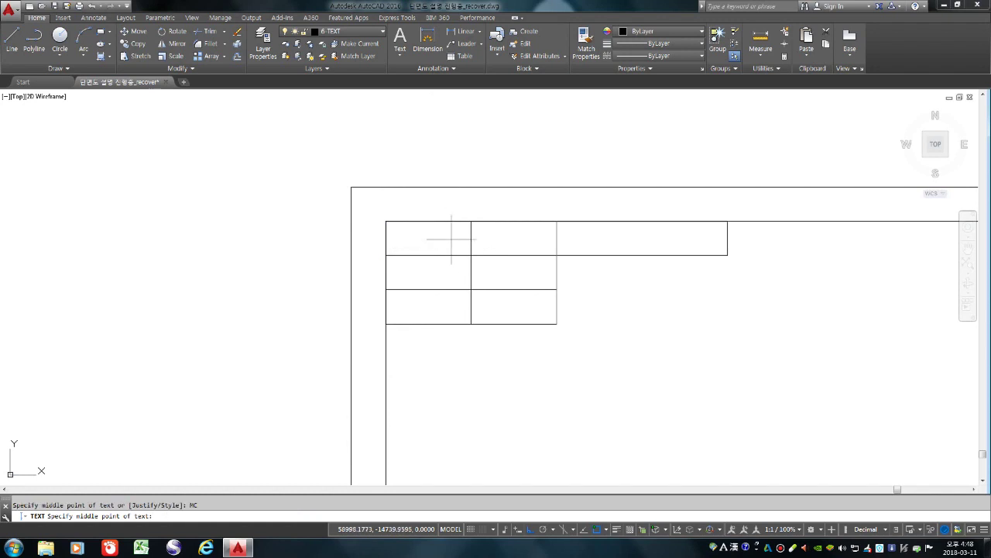
shift+right_click(452, 239)
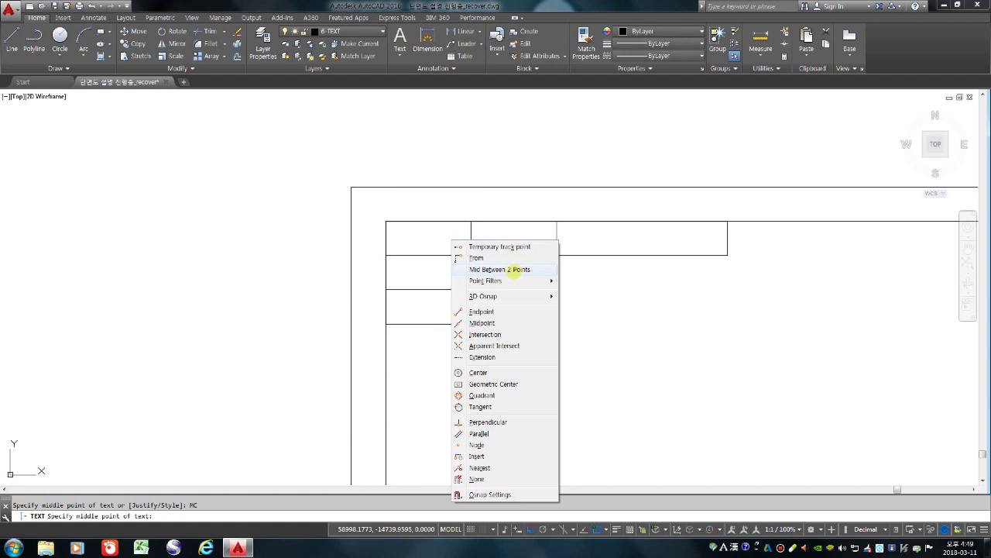
click(514, 269)
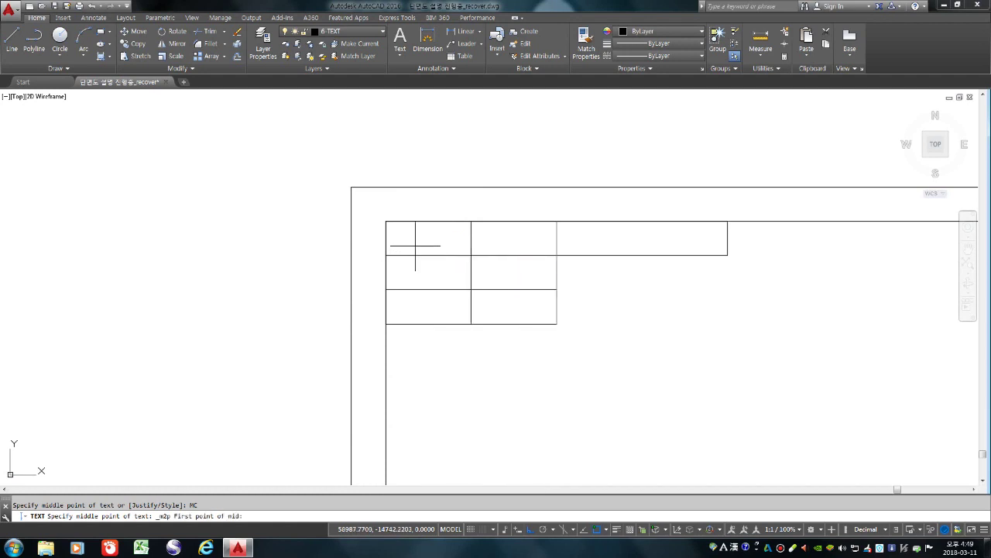
click(385, 221)
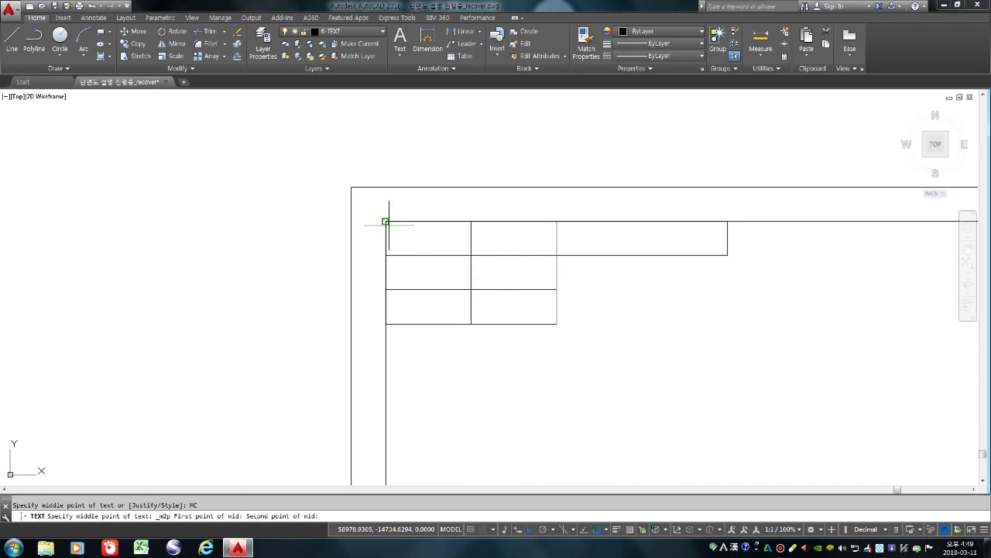
click(471, 255)
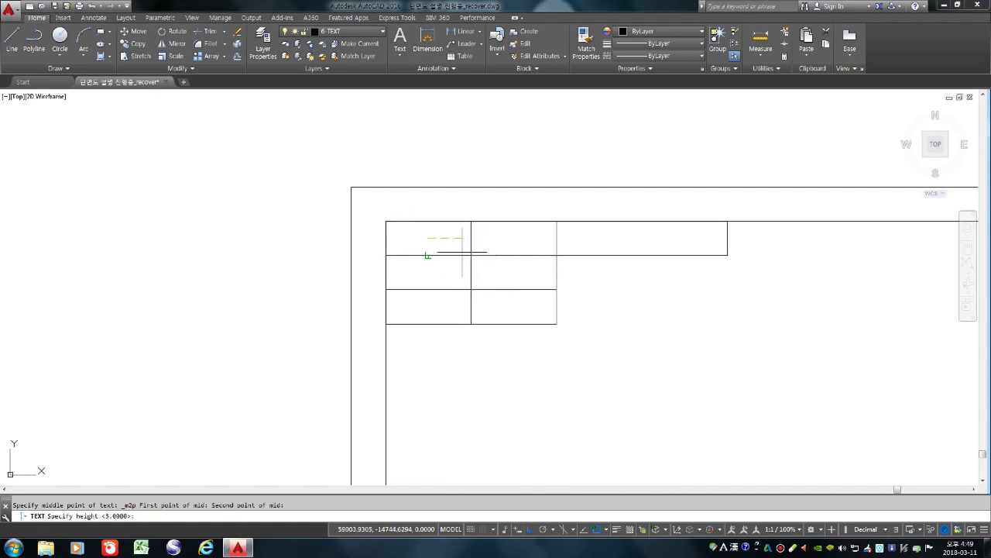
Enter the label 수험번호 at text height 3 with rotation 0
scroll(436, 241, up, 2)
scroll(434, 240, up, 2)
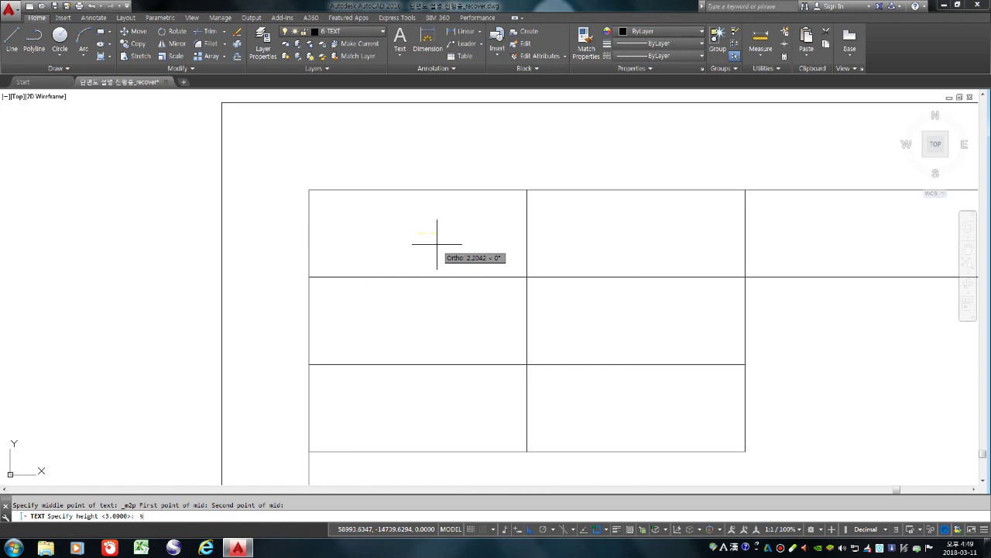
text(3)
key(Return)
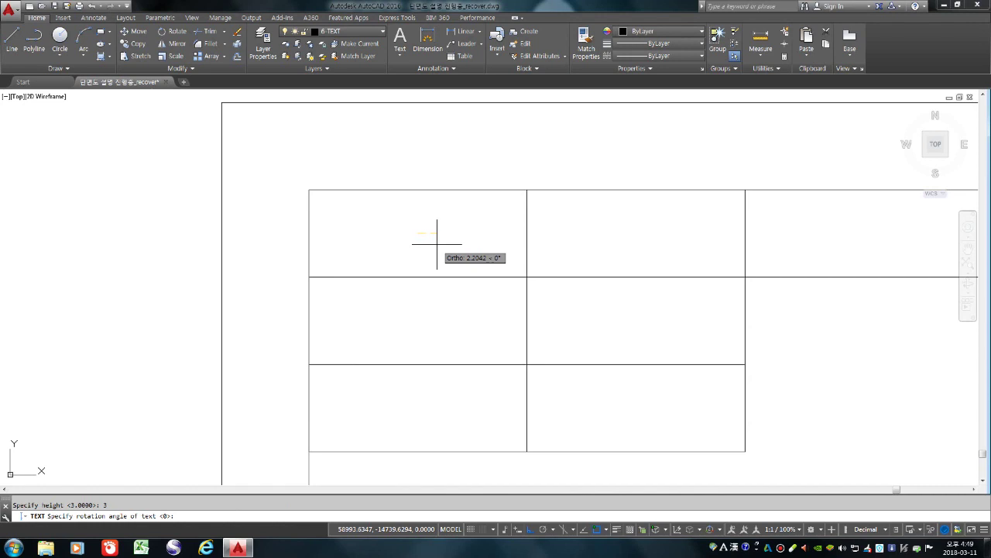
click(437, 245)
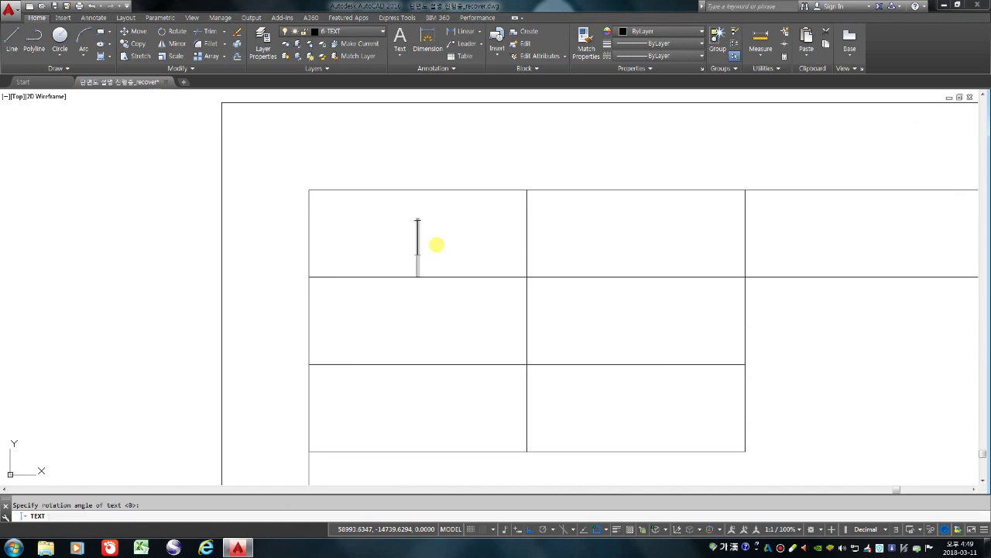
text(수험벙)
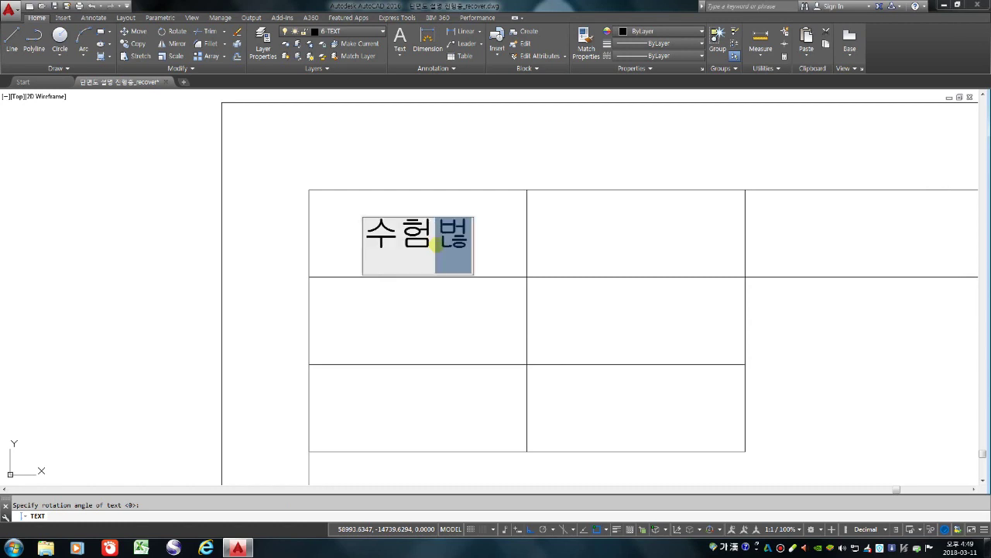
text(호)
key(Return)
key(Return)
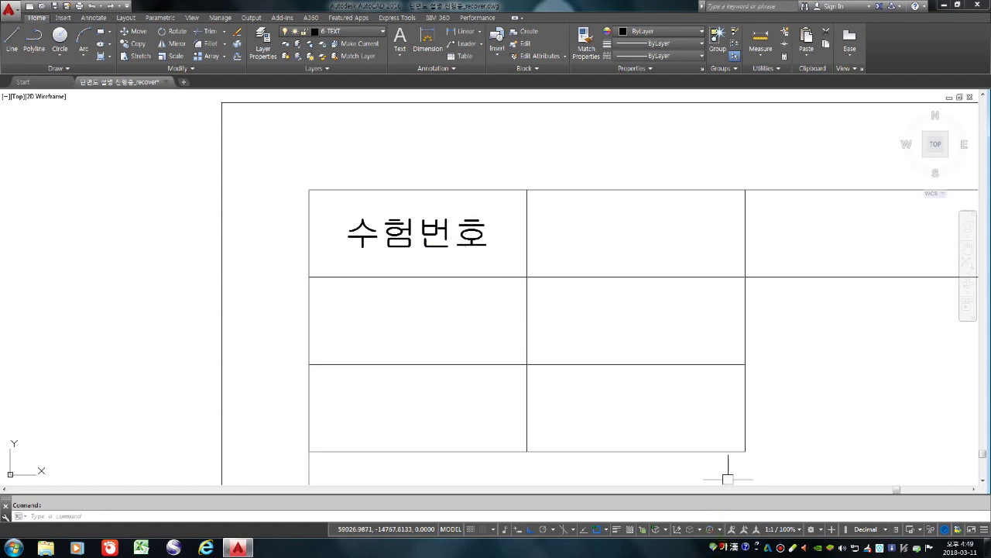
scroll(449, 239, down, 3)
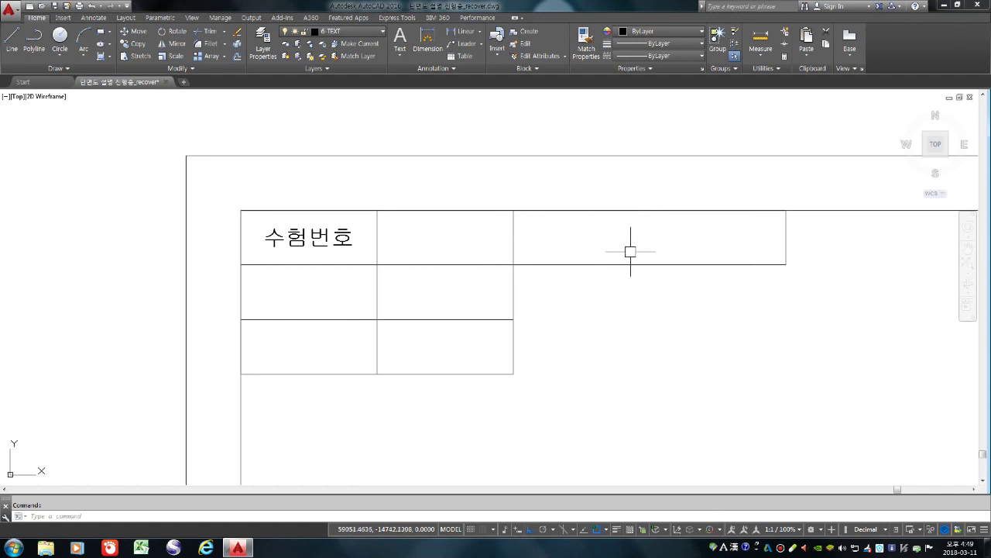
Start DT text centred between the wide top-right cell's corners, keeping default height and rotation
text(DT)
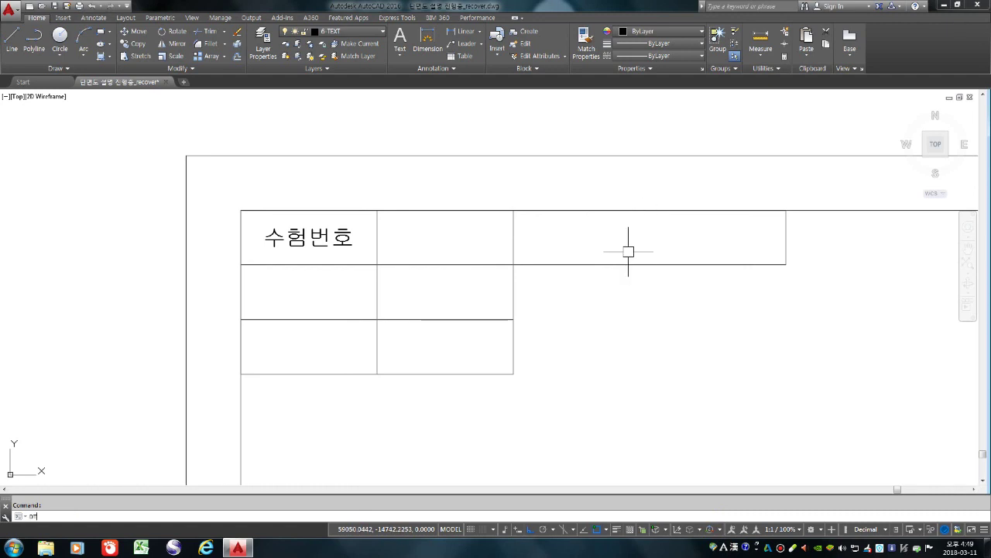
key(Return)
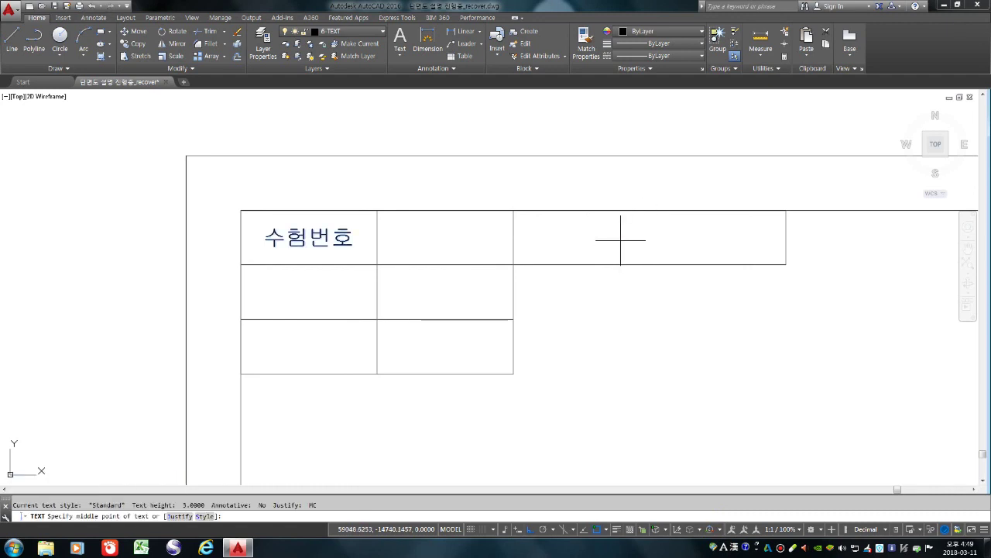
shift+right_click(620, 240)
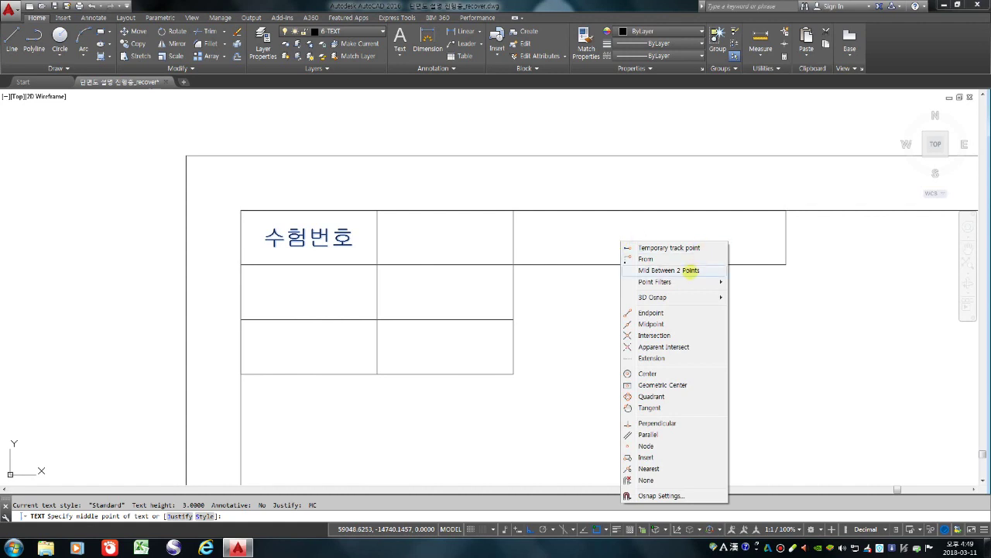
click(690, 271)
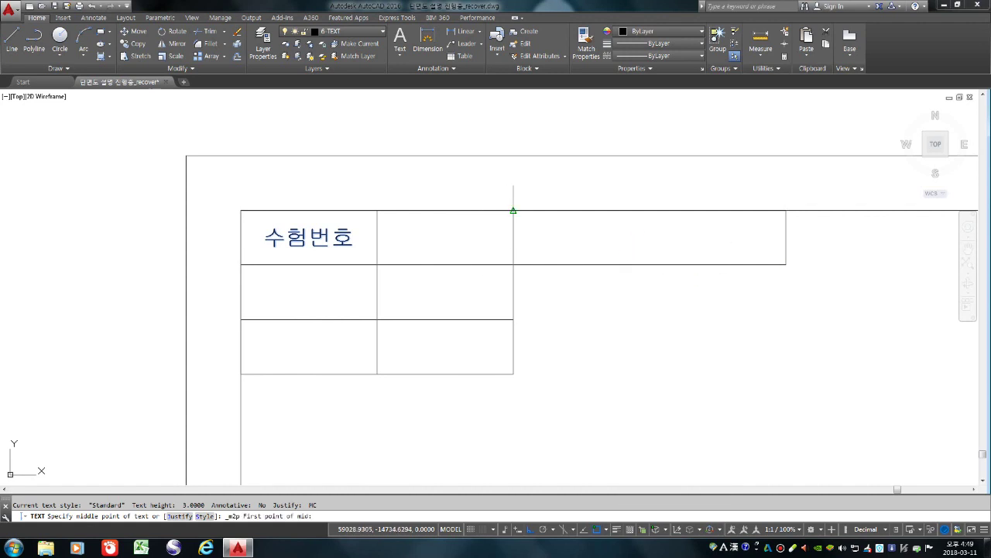
click(513, 210)
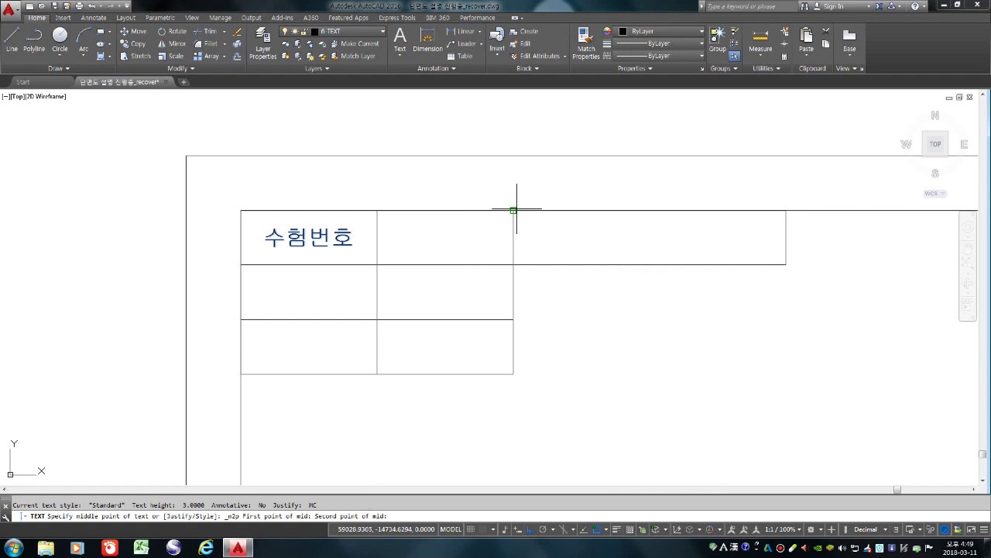
click(778, 265)
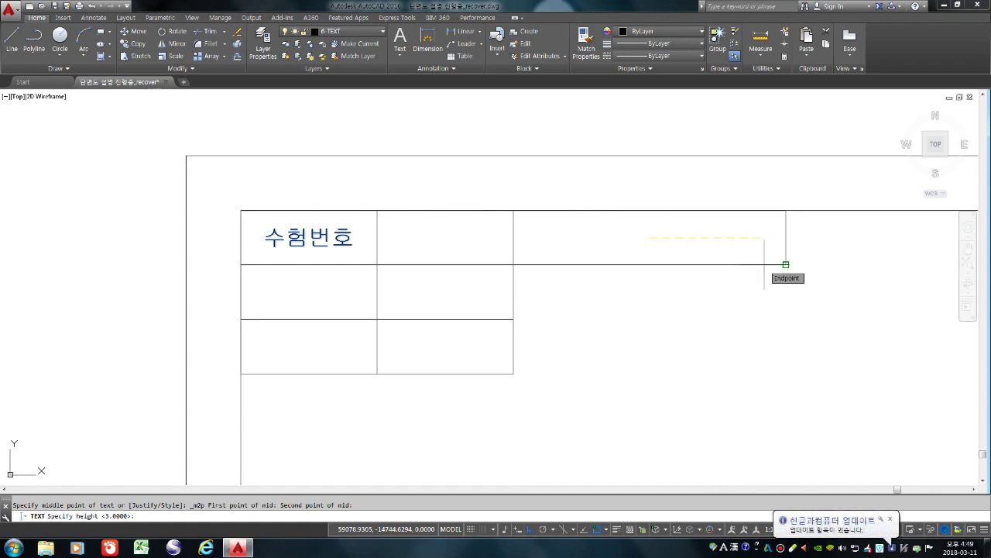
key(Return)
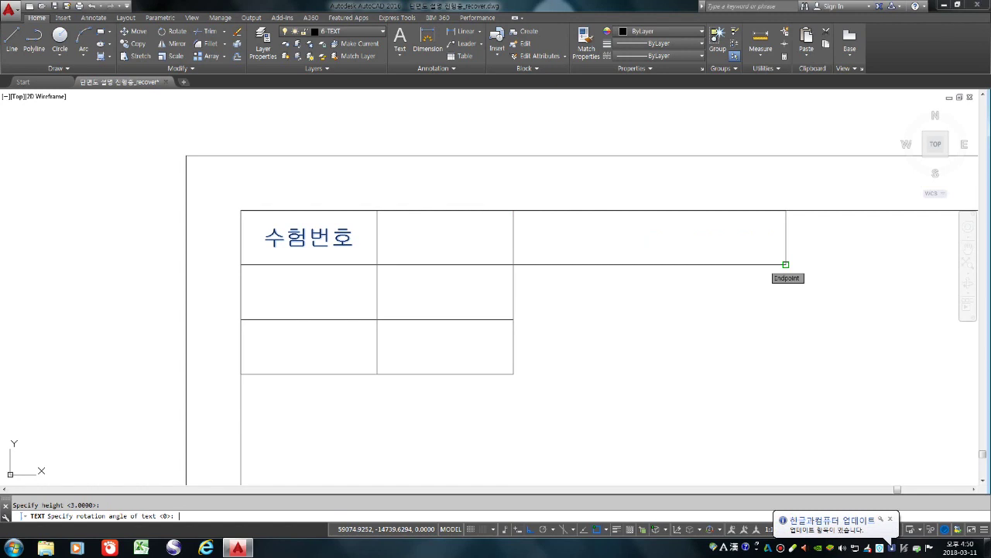
key(Return)
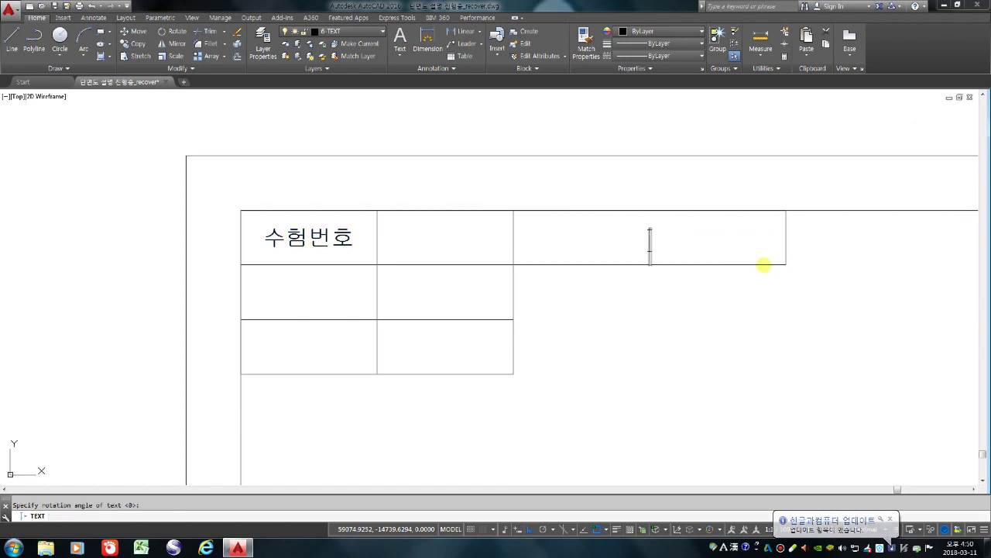
Type 전산응용건축제도기능사 in Korean as the cell's text
text(WJS)
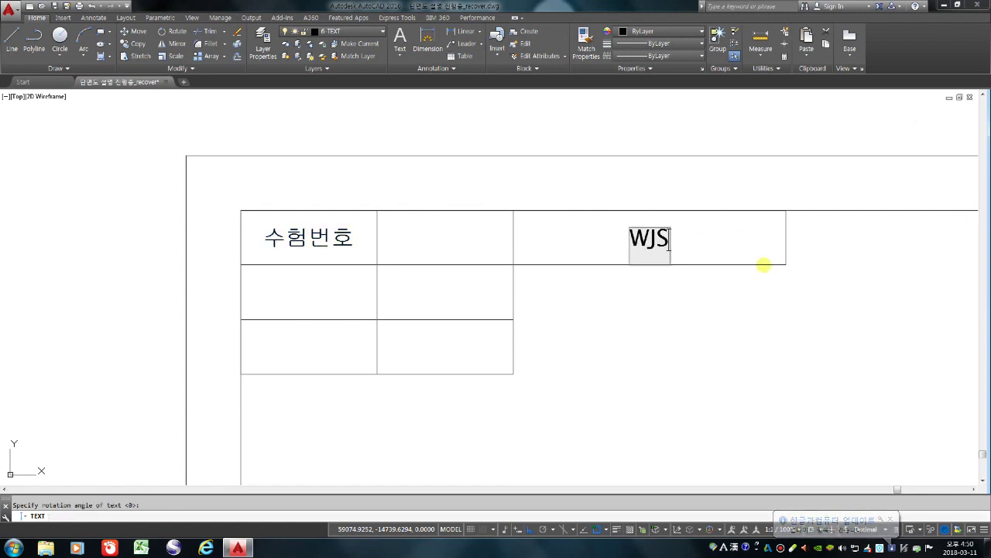
key(BackSpace)
key(BackSpace)
key(BackSpace)
key(Hangul)
text(ㅈㅓㄴ산응)
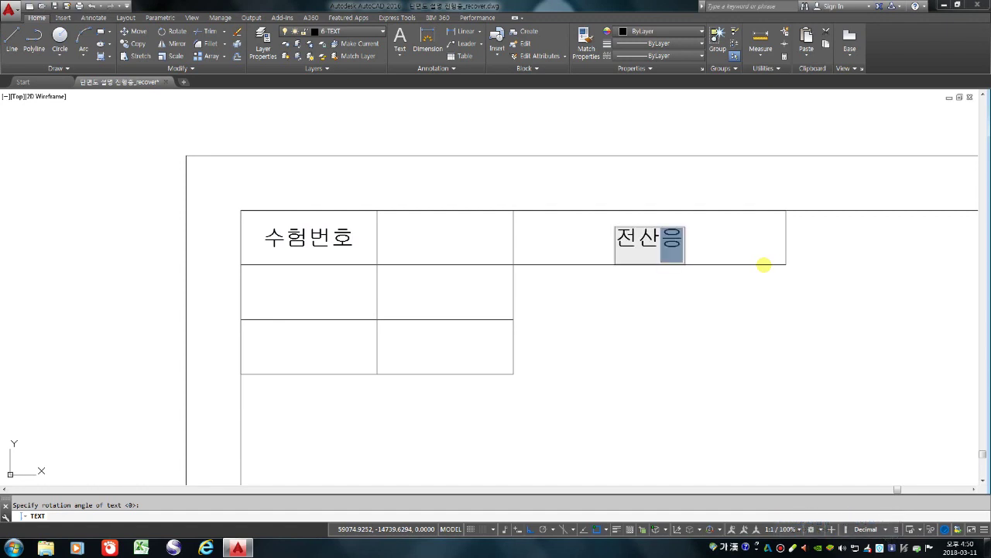
text(용건축제)
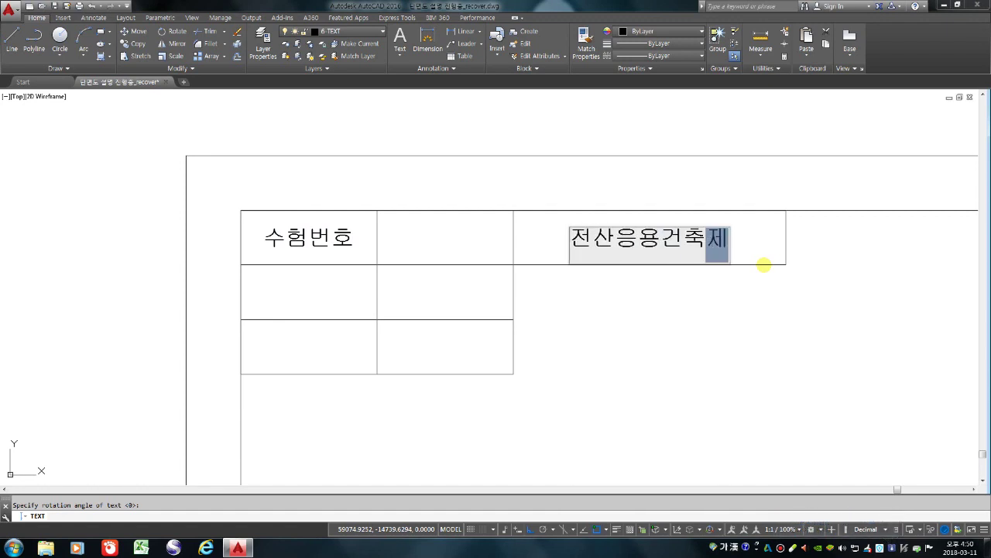
text(도기능사)
key(Return)
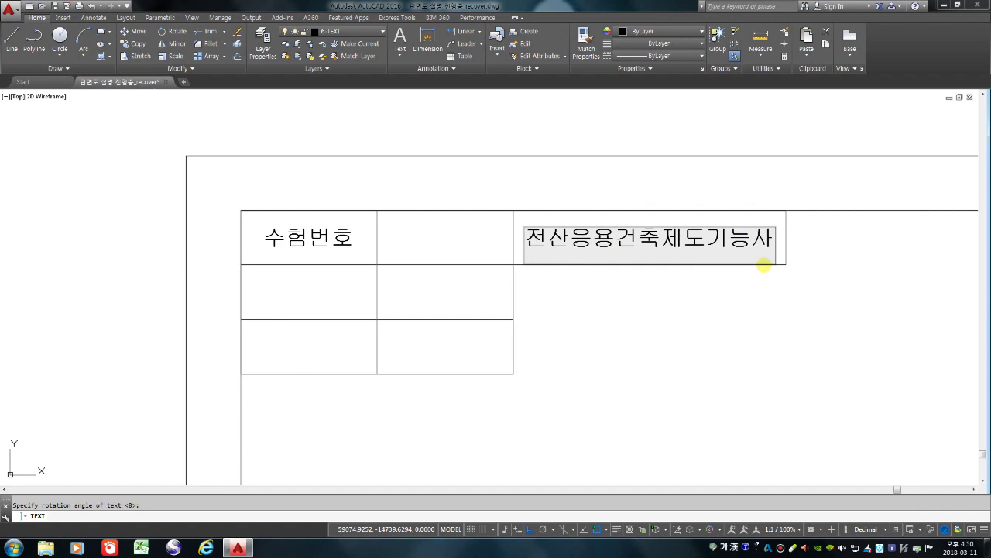
key(Return)
key(Return)
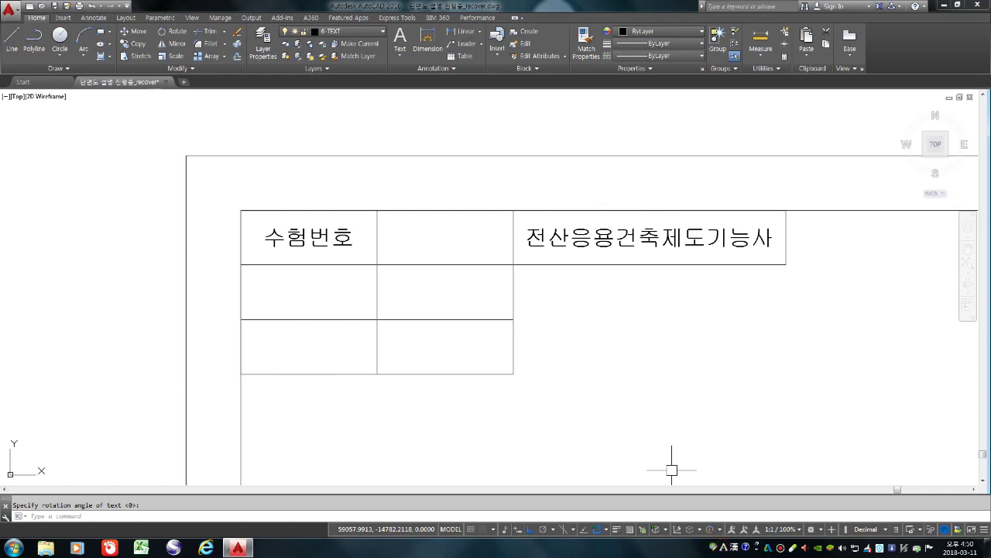
Copy the 수험번호 label into four other cells of the title table
text(co)
key(space)
click(256, 232)
key(space)
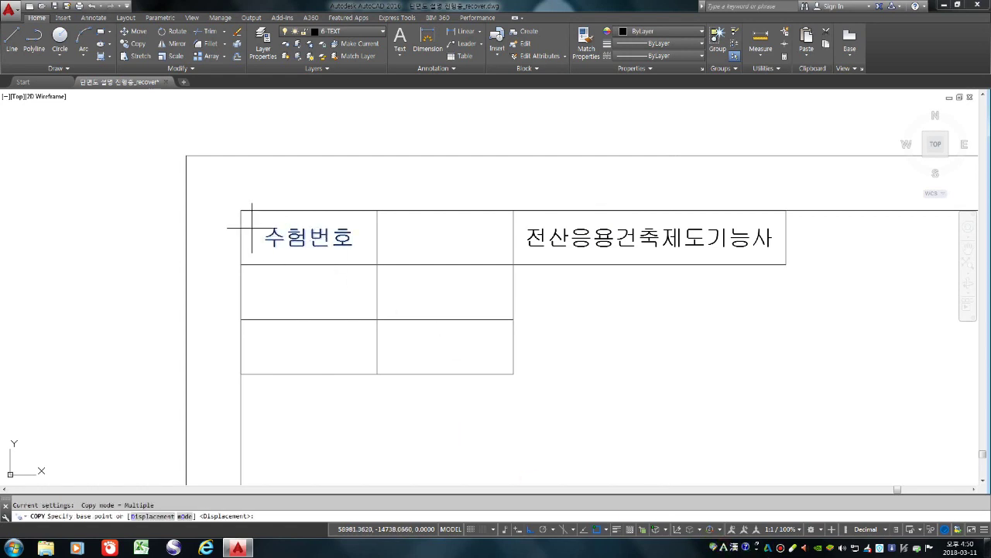
click(240, 210)
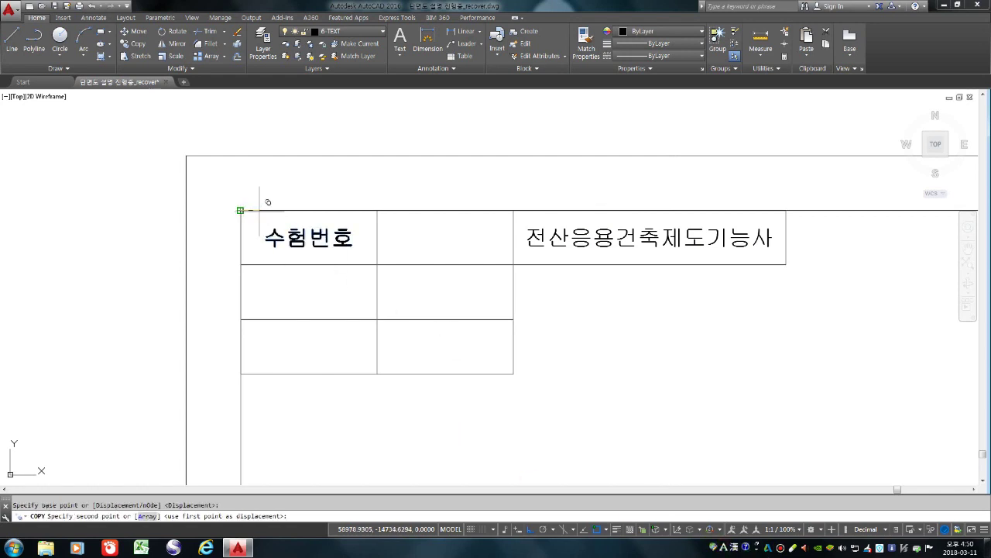
click(378, 210)
click(377, 264)
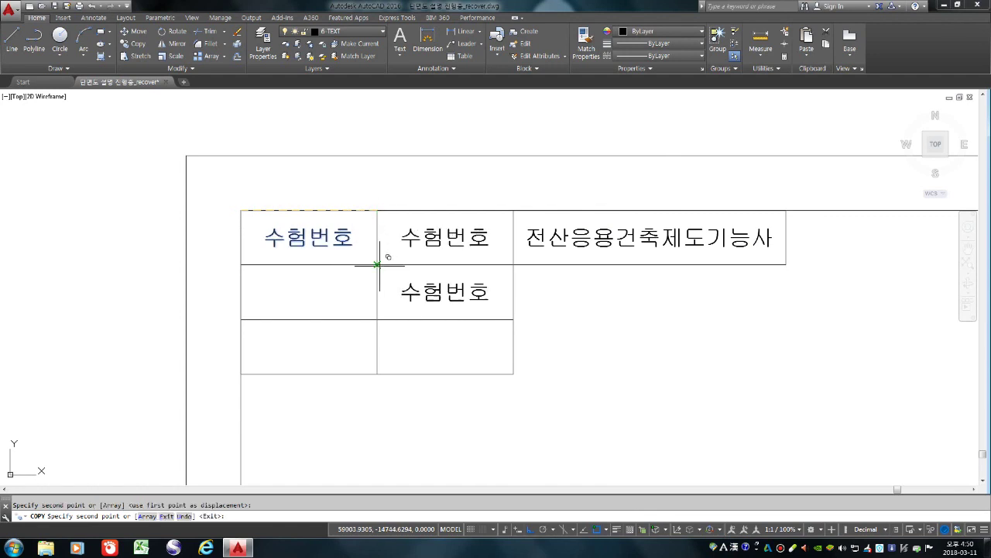
click(240, 264)
click(240, 319)
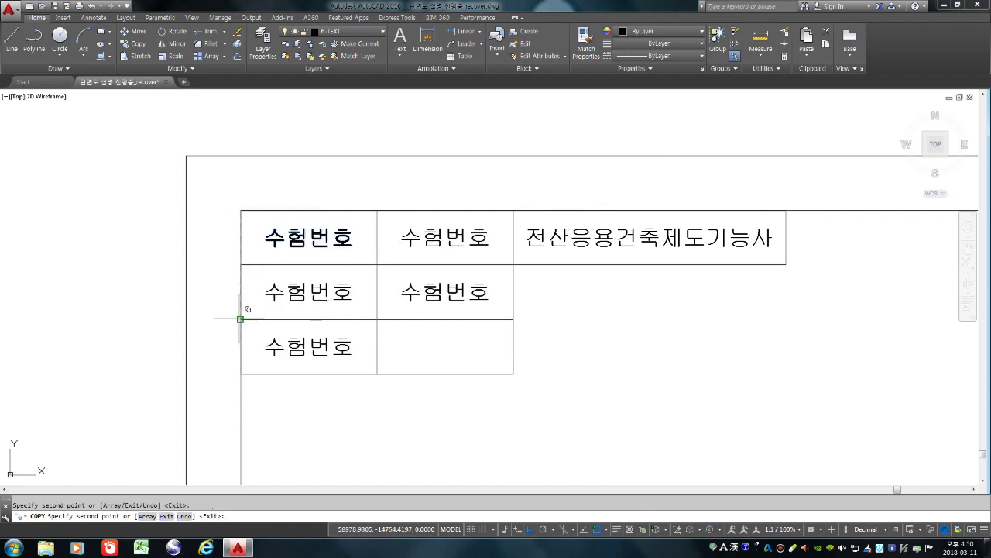
key(Return)
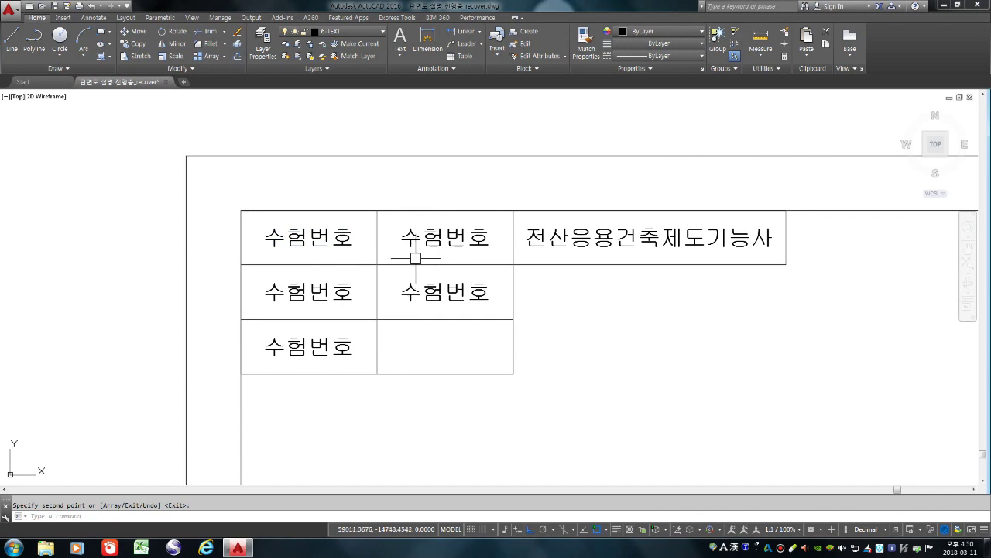
Replace the second top-row copy with the candidate's exam number
double_click(443, 237)
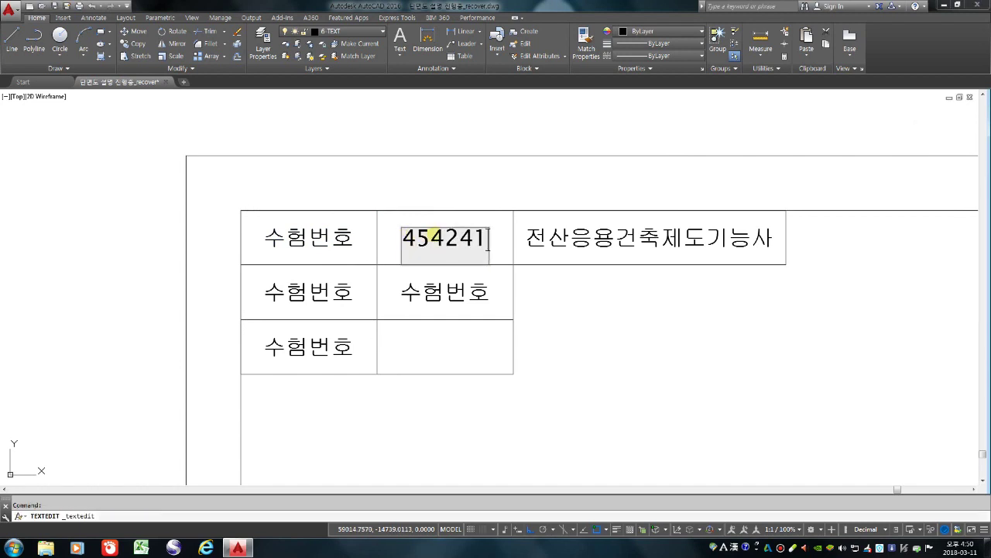
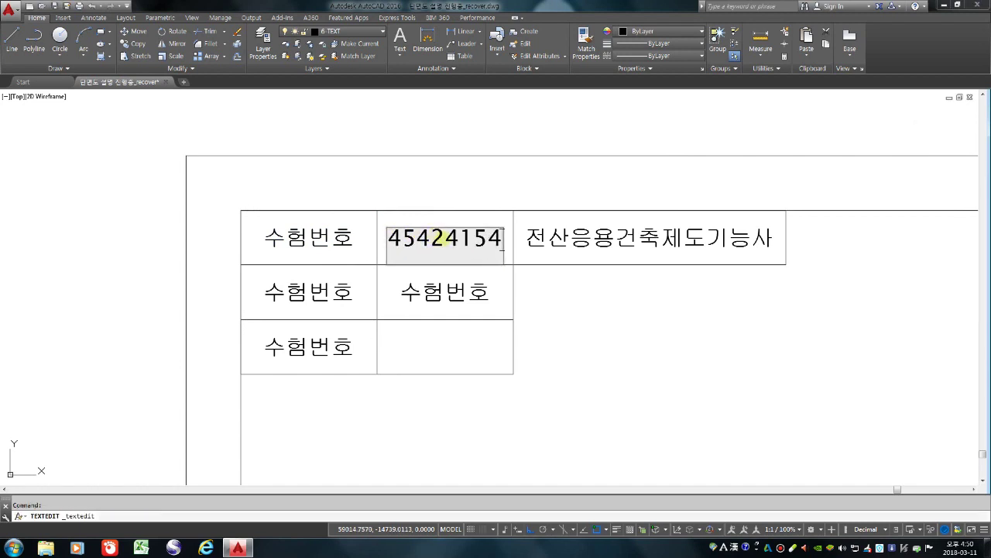
click(367, 296)
Change the row 2 first-cell label to 성 명
click(349, 290)
text(T)
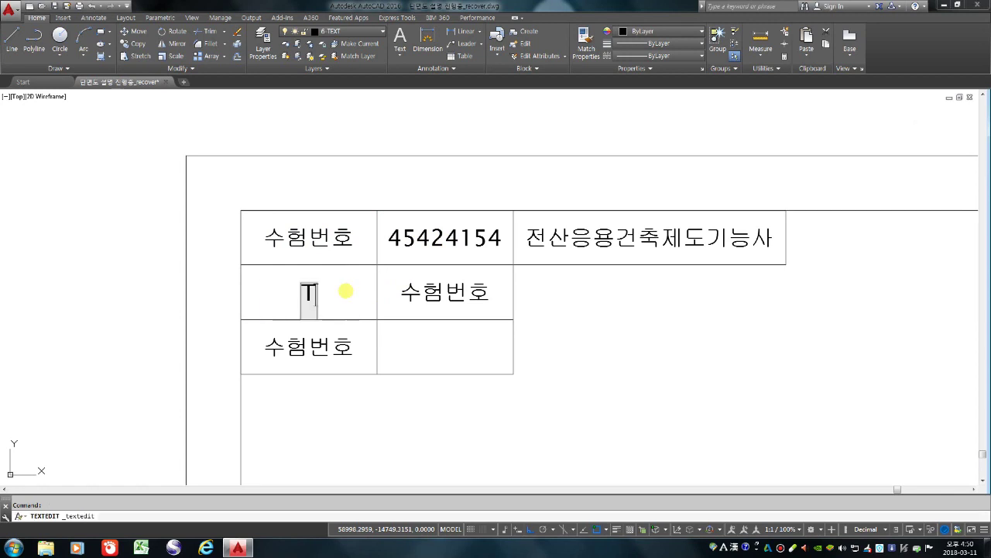
text(J)
key(BackSpace)
key(BackSpace)
key(Hangul)
text(성)
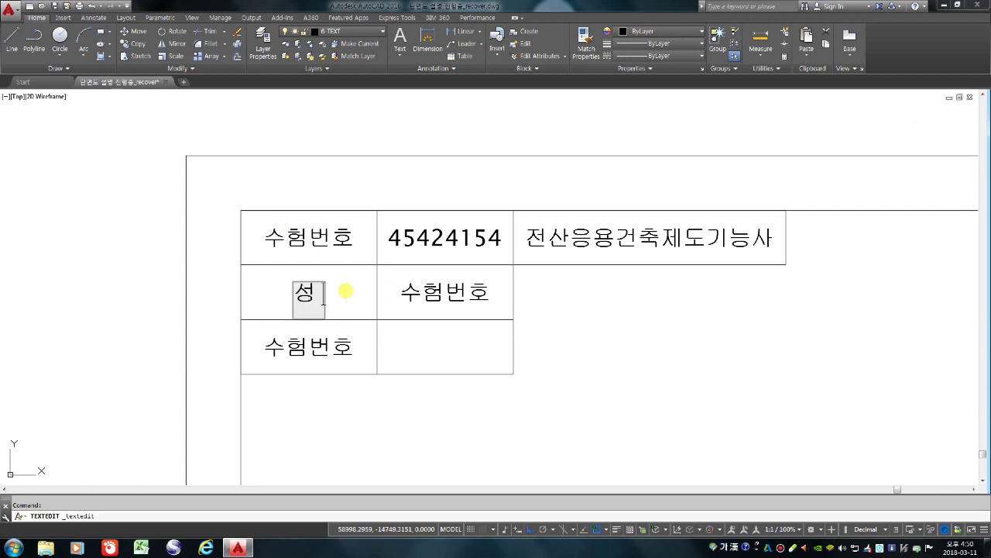
text(     ㅁ)
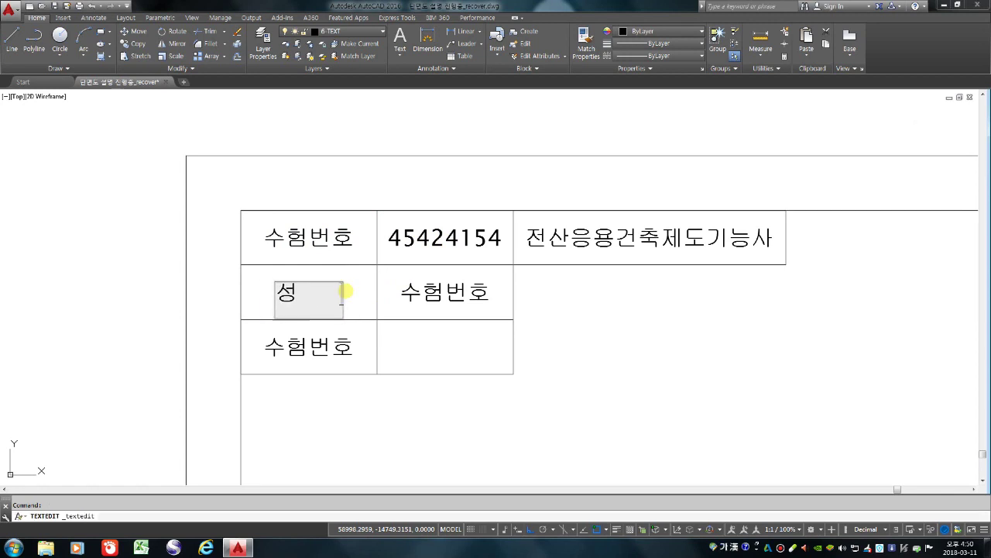
text(ㅕㅇ)
key(Return)
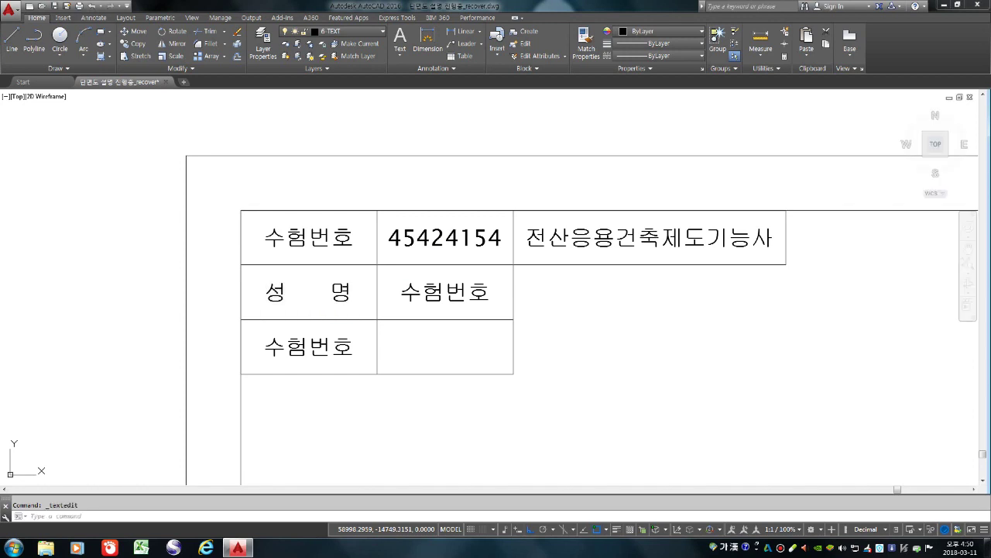
Enter the examinee's name in the 성명 value cell
double_click(418, 290)
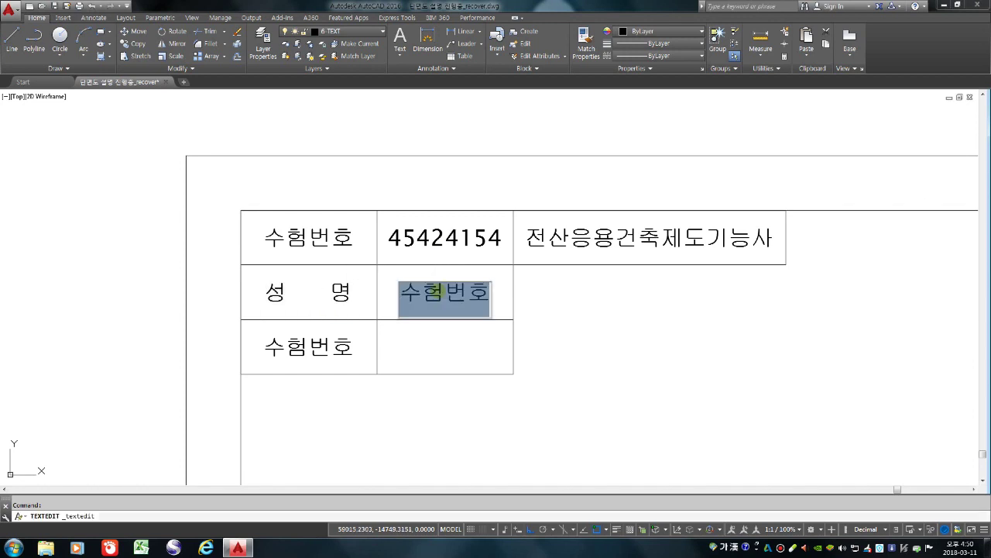
text(가)
key(BackSpace)
key(BackSpace)
text(수 진)
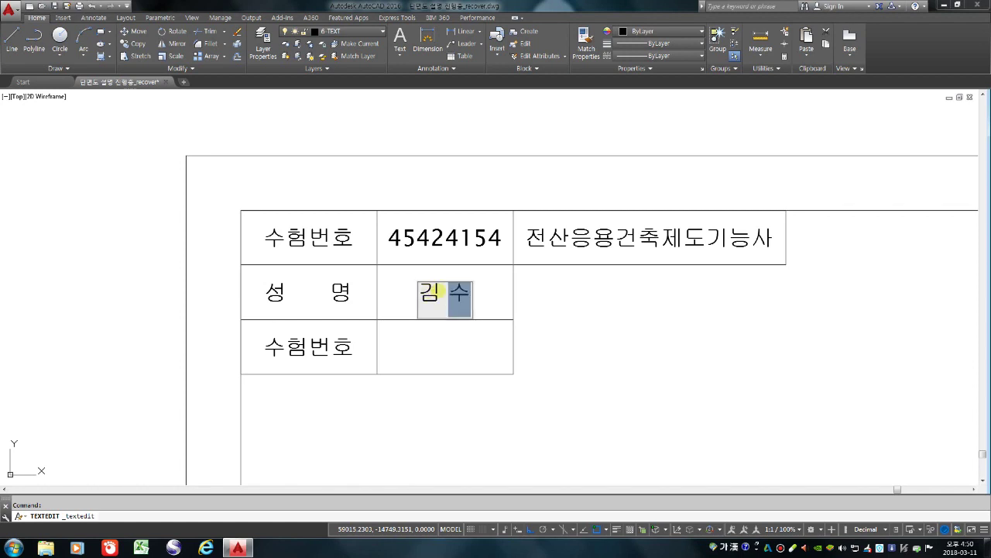
click(560, 361)
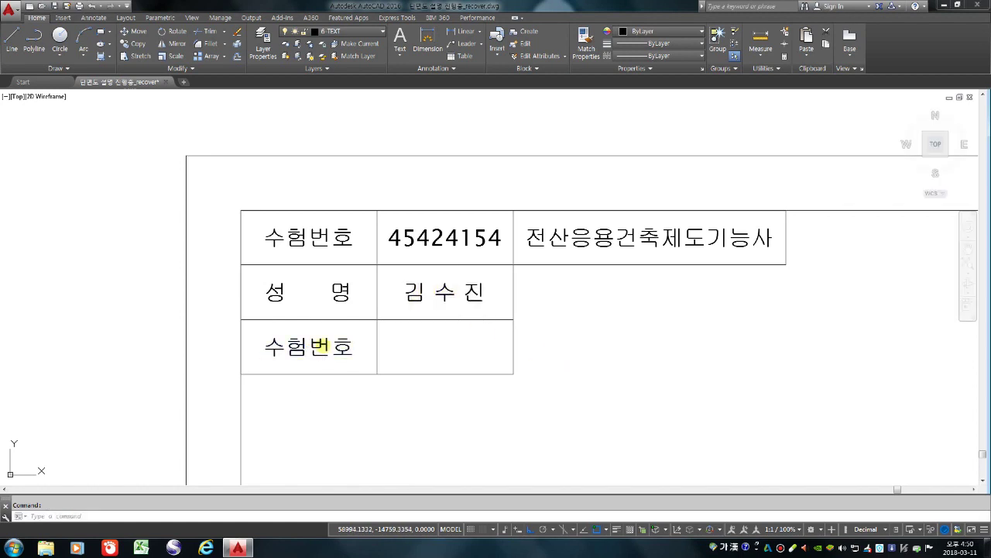
Change the third-row label to 감독확인
double_click(333, 349)
text(감독확이)
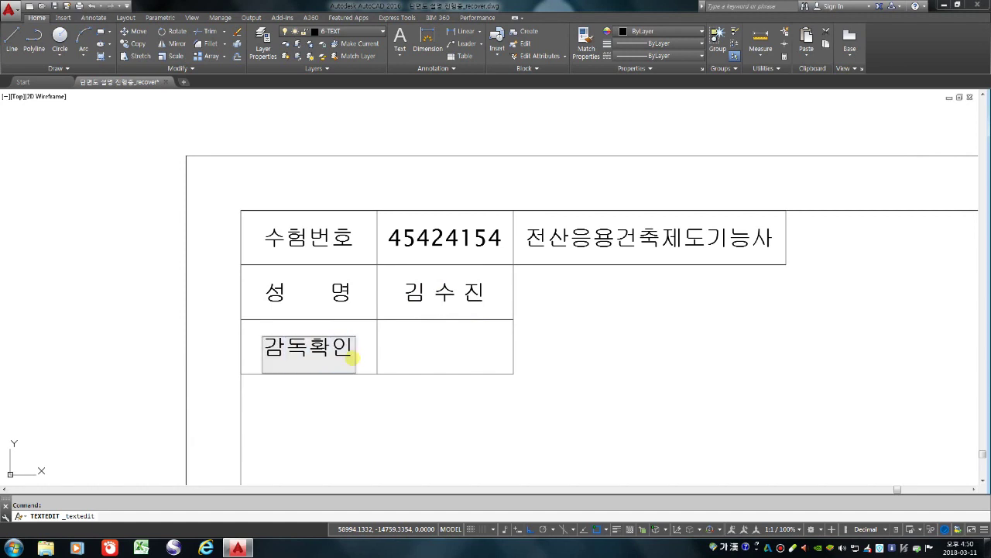
key(Escape)
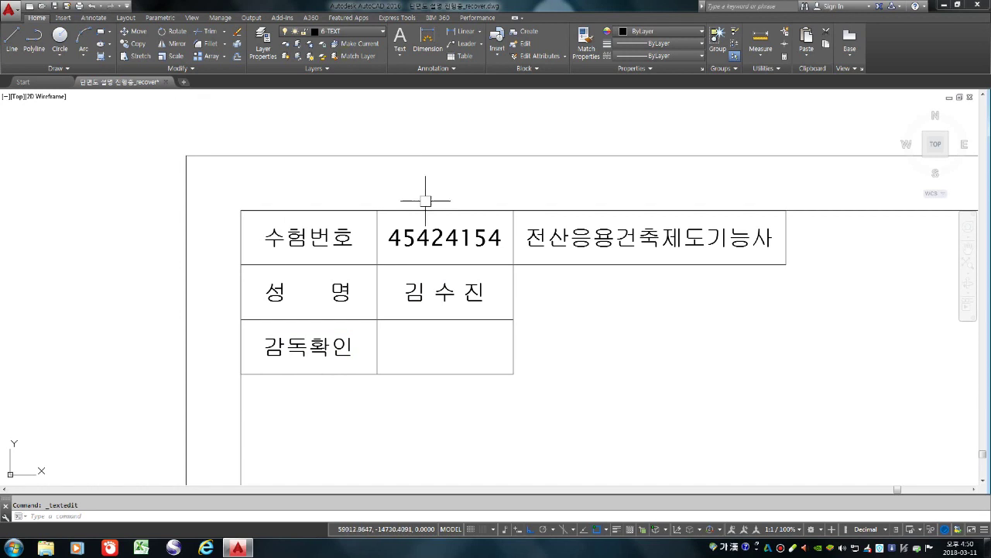
Copy the whole title sheet to the right using a window selection
scroll(464, 310, down, 5)
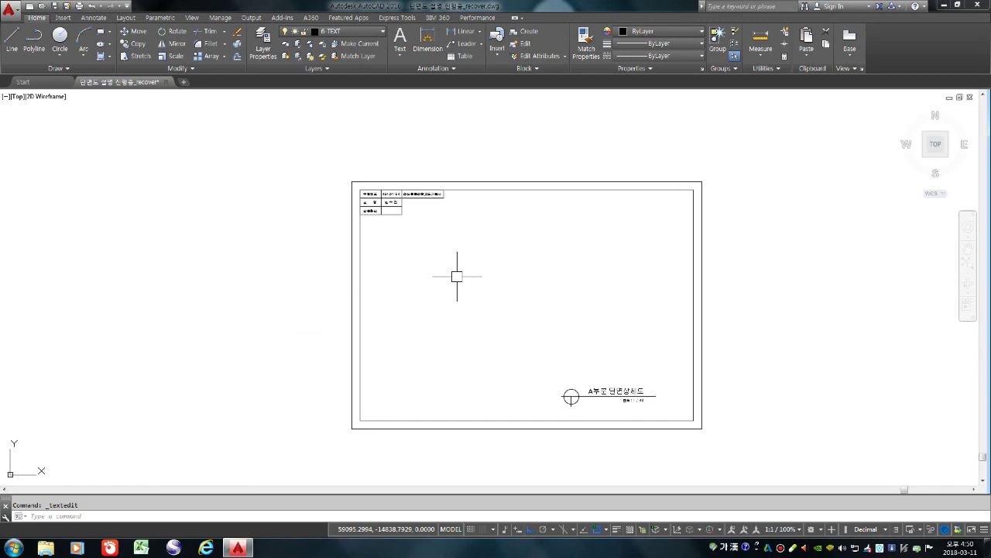
scroll(401, 265, down, 2)
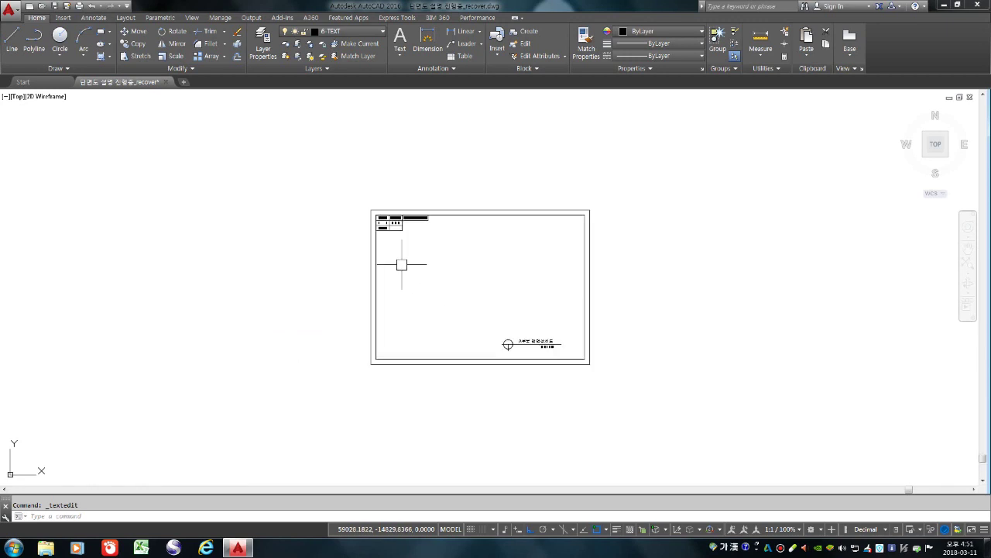
key(Escape)
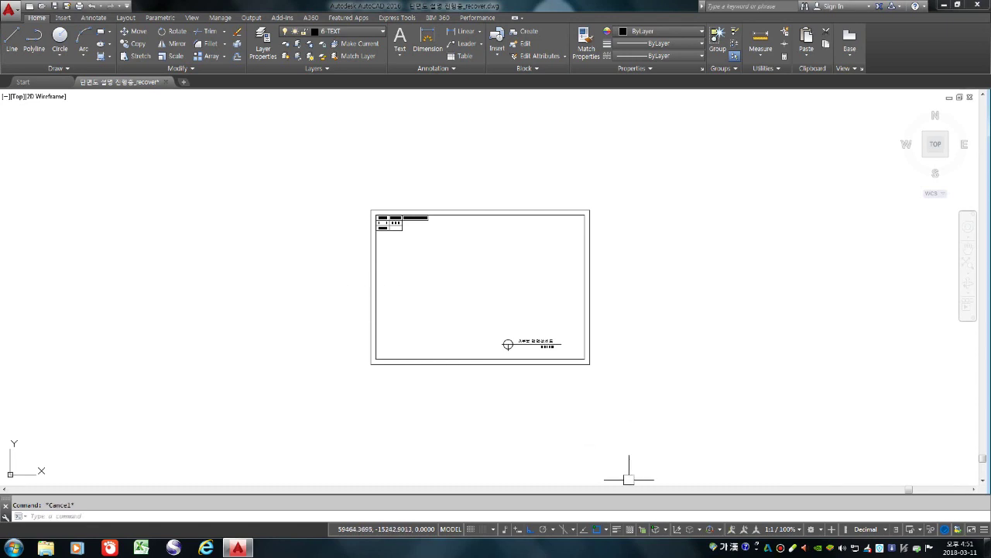
text(co)
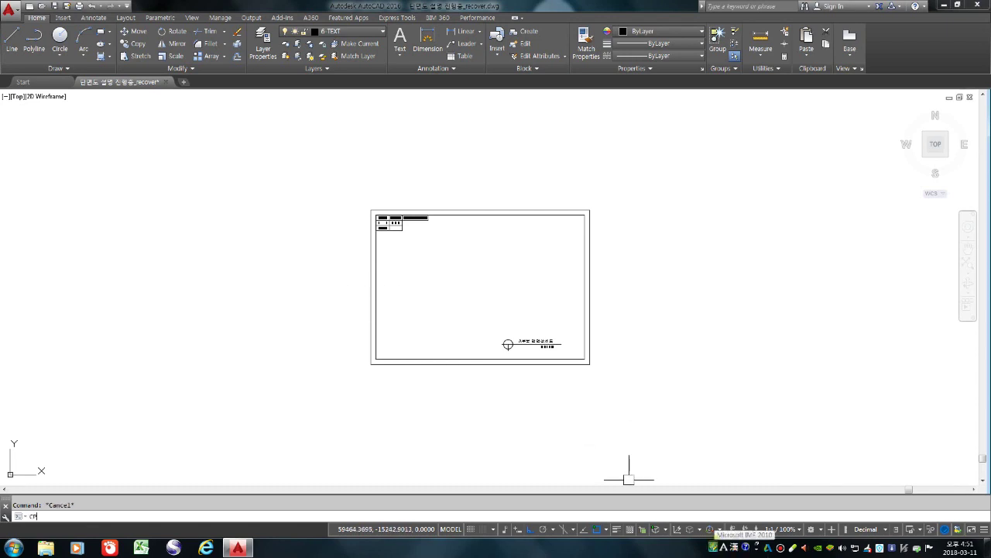
key(Return)
click(326, 175)
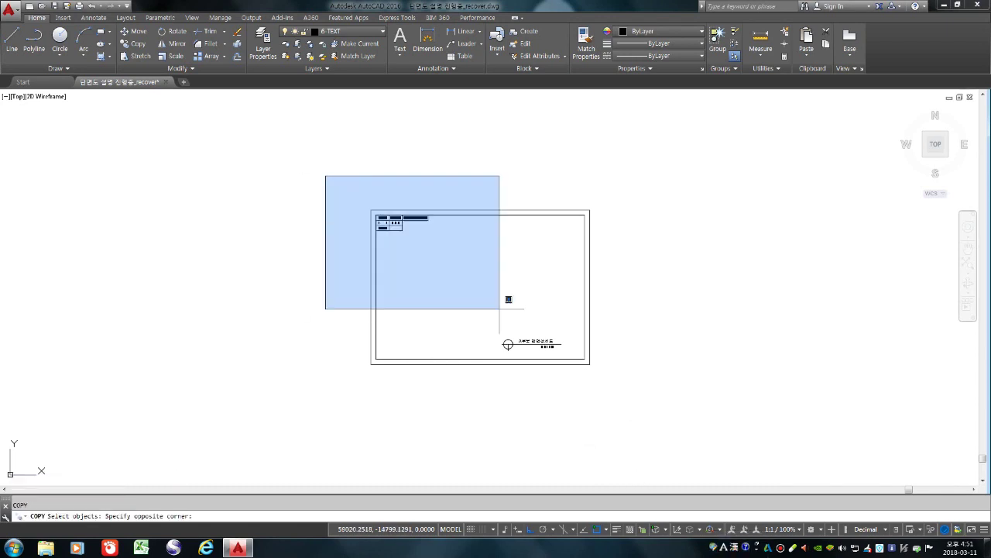
click(713, 395)
scroll(464, 360, down, 3)
key(Return)
click(454, 386)
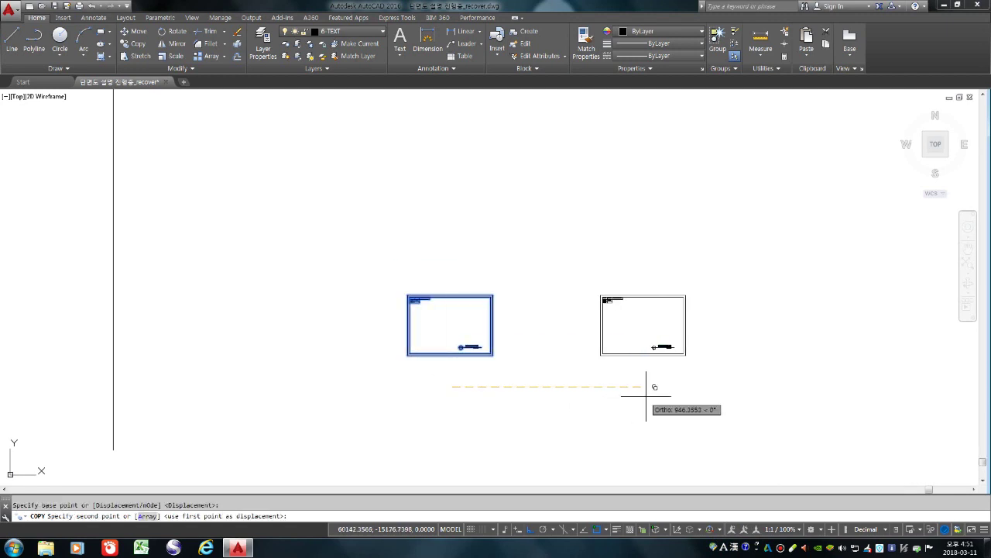
click(764, 386)
key(Return)
scroll(493, 384, down, 4)
scroll(494, 428, down, 5)
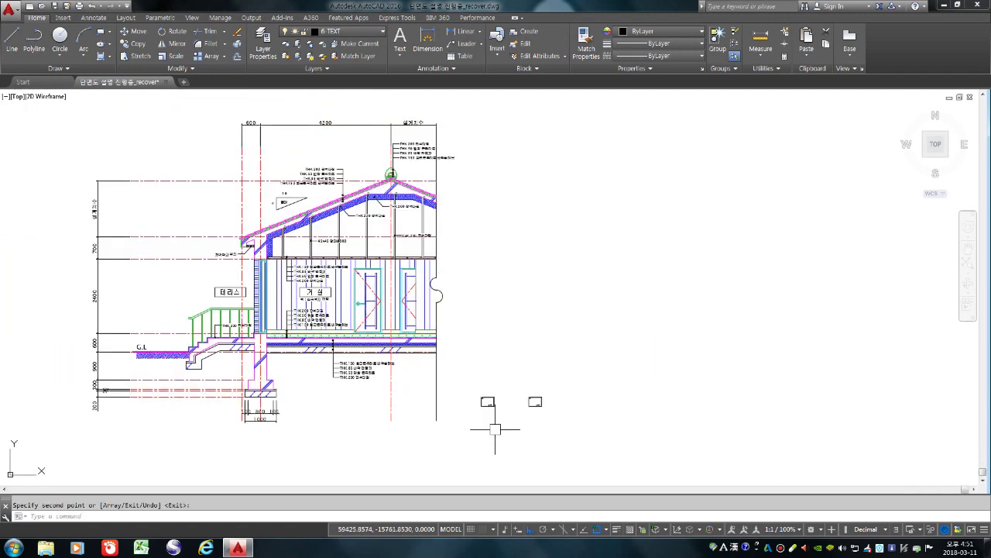
scroll(508, 409, up, 4)
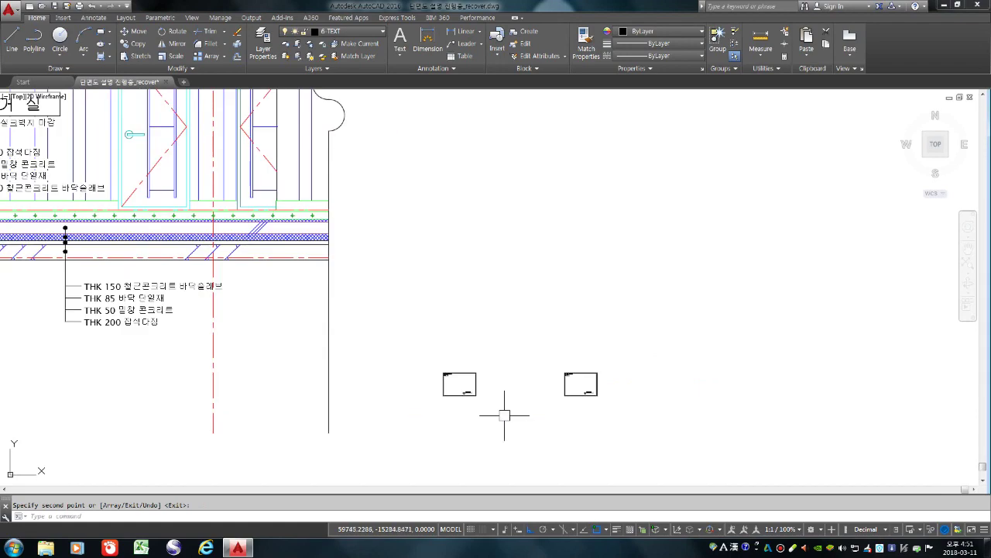
key(Return)
Move both small sheets right beside the section drawing, then shift the left sheet down
text(m)
key(Return)
click(408, 310)
click(658, 448)
key(Return)
click(566, 442)
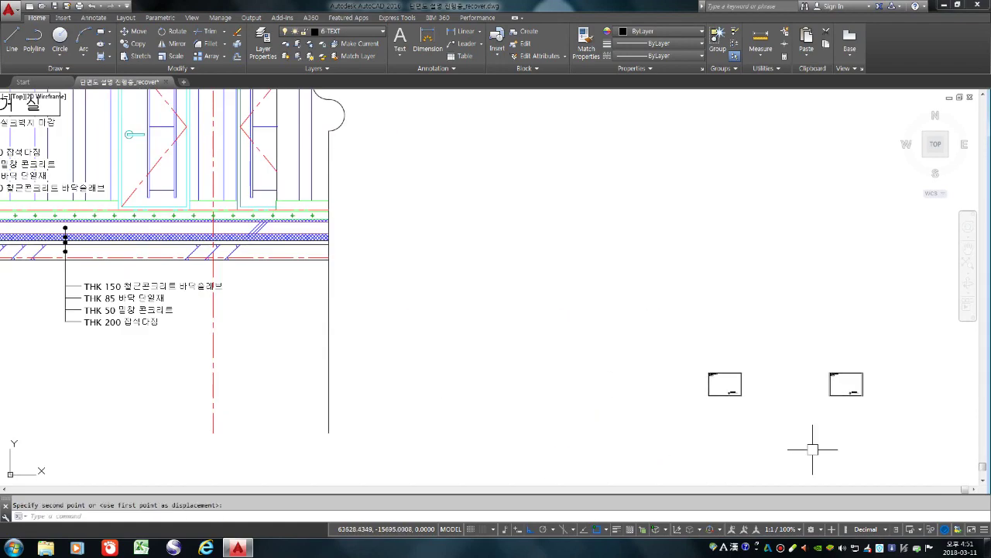
click(812, 449)
scroll(511, 411, down, 4)
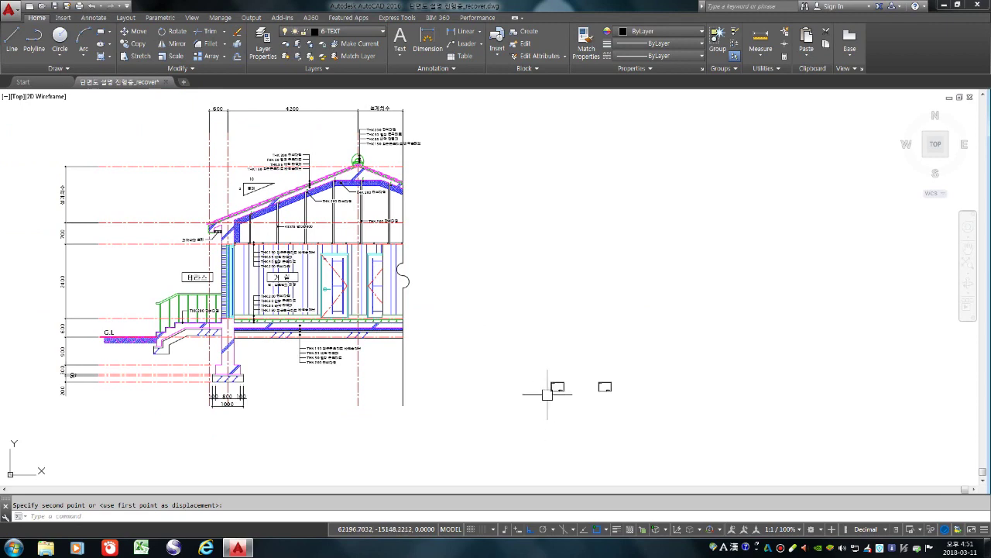
click(535, 350)
click(596, 437)
key(space)
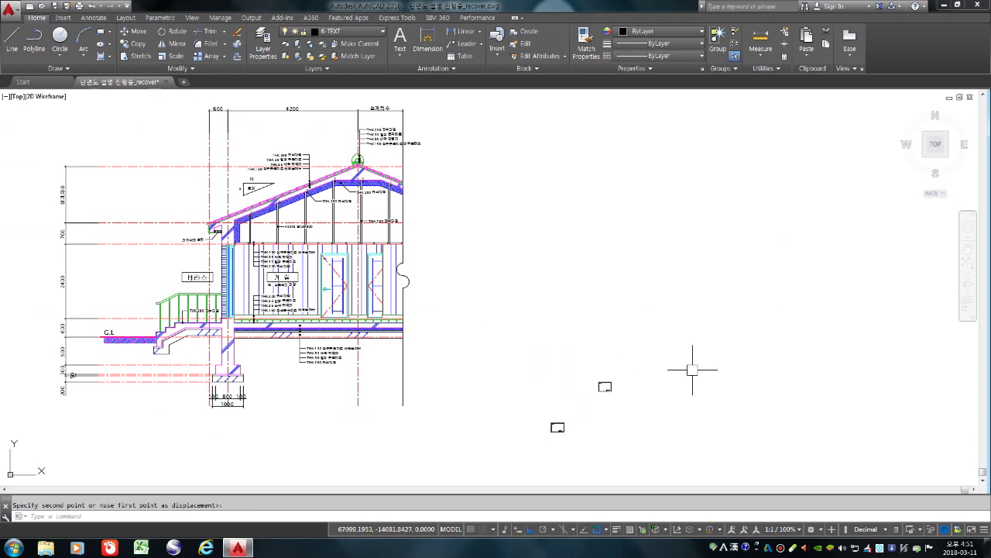
scroll(693, 370, down, 2)
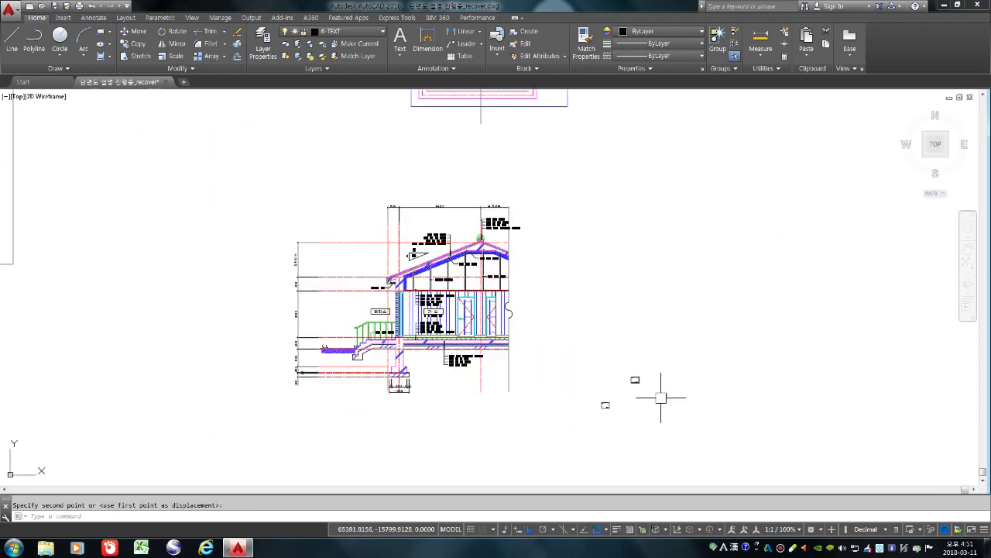
scroll(634, 392, up, 5)
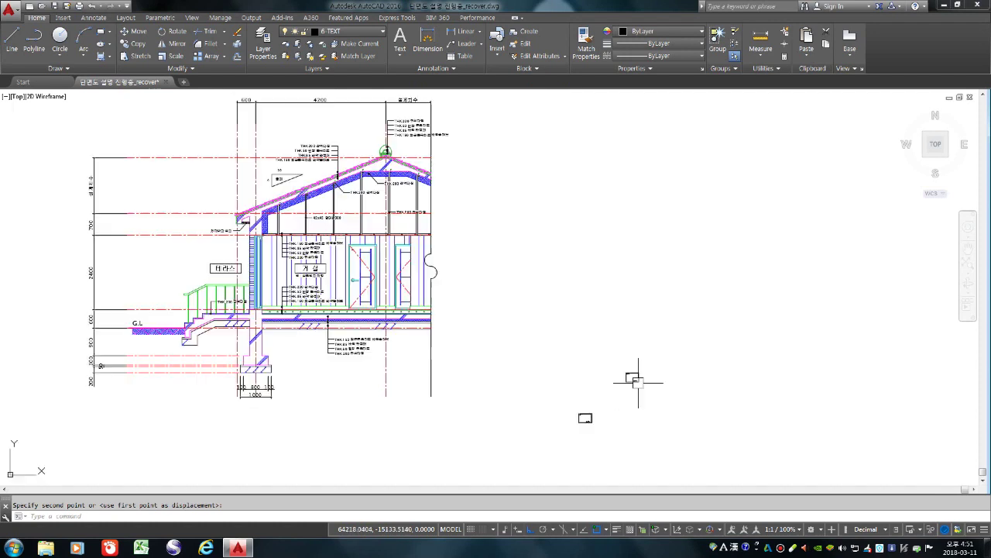
scroll(607, 358, down, 2)
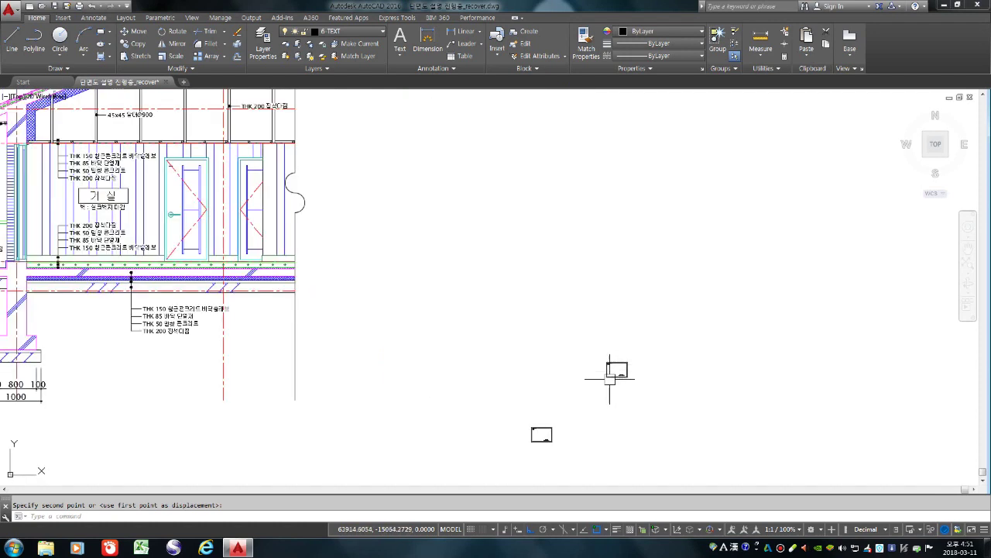
scroll(356, 310, down, 4)
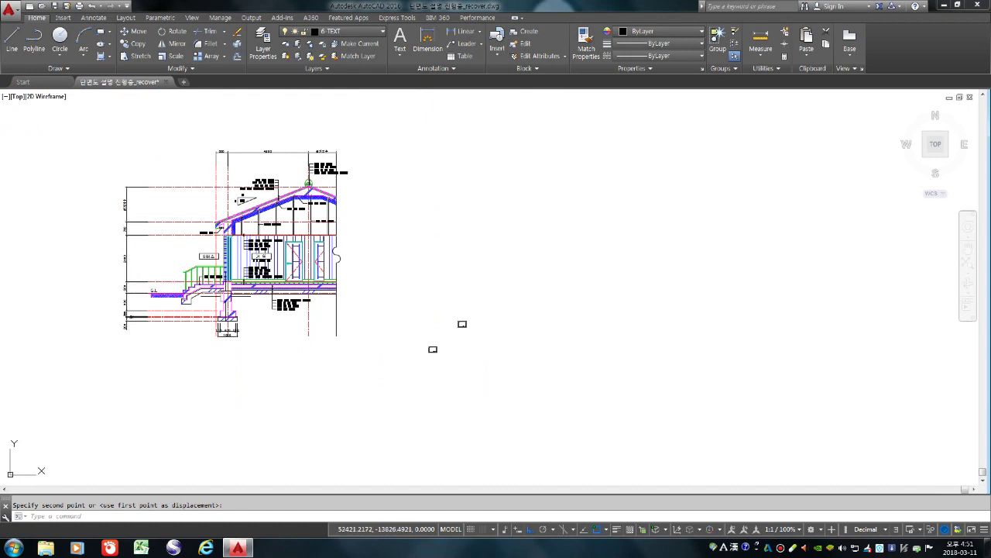
scroll(455, 333, up, 5)
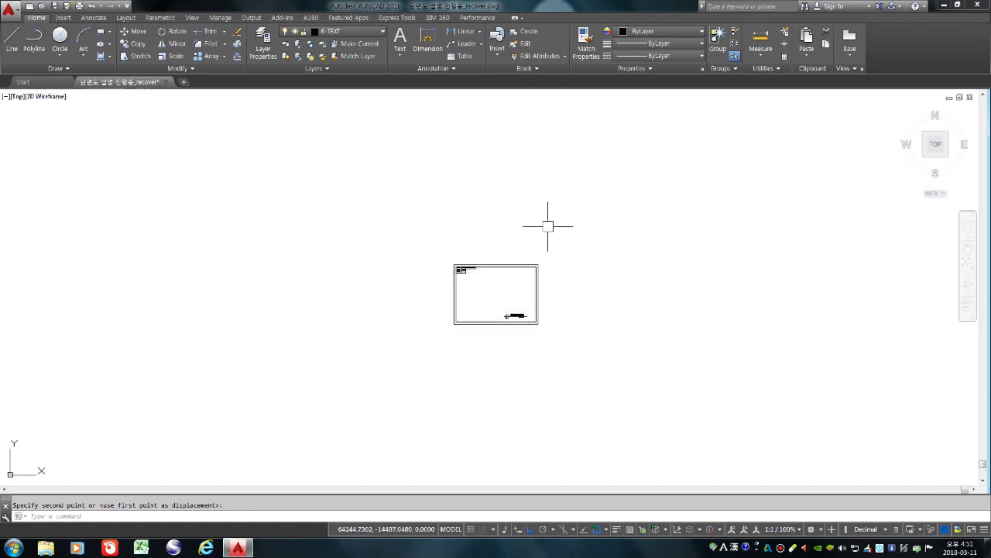
scroll(561, 295, down, 2)
scroll(520, 291, down, 5)
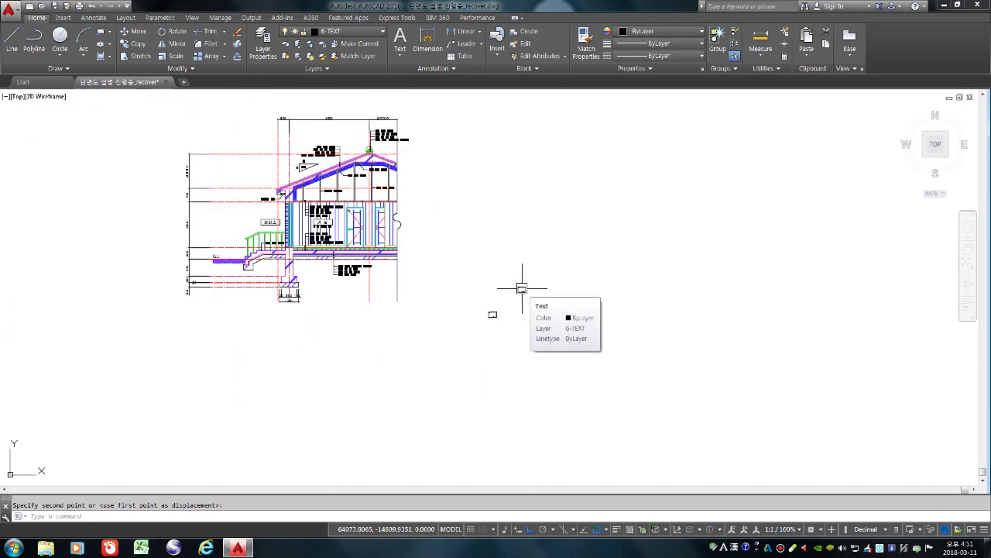
scroll(516, 288, up, 8)
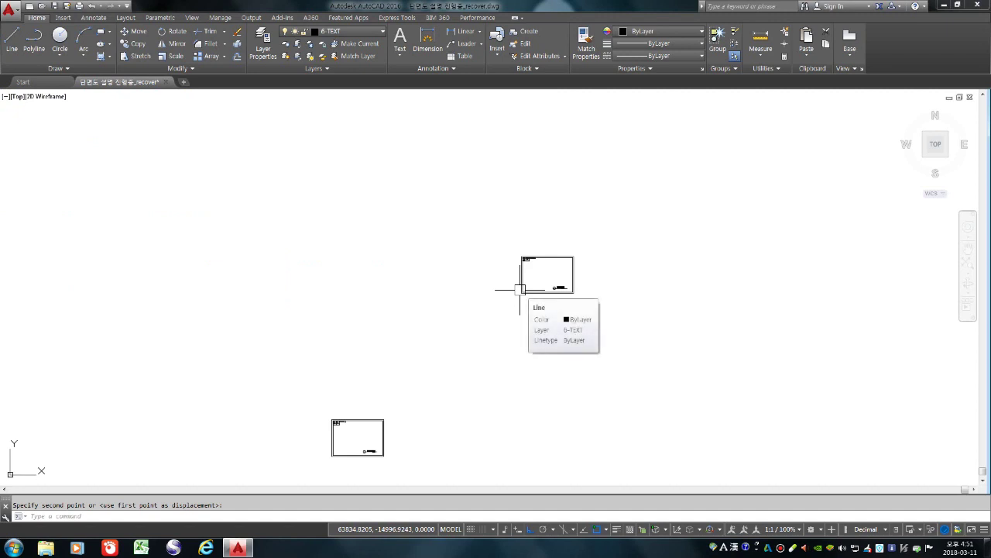
scroll(611, 262, up, 4)
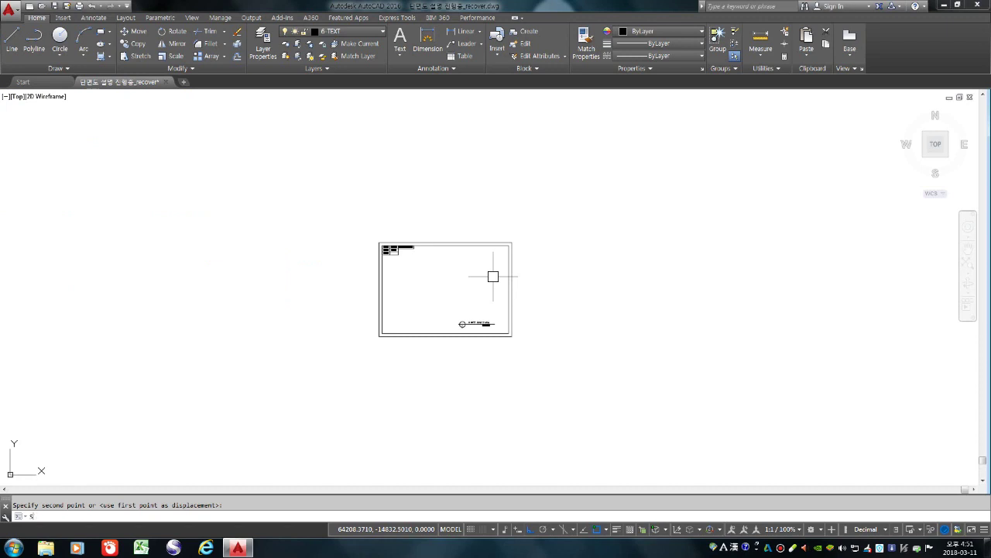
Scale the first title-block frame up by a factor of 40 from its lower-left corner
text(C)
key(Return)
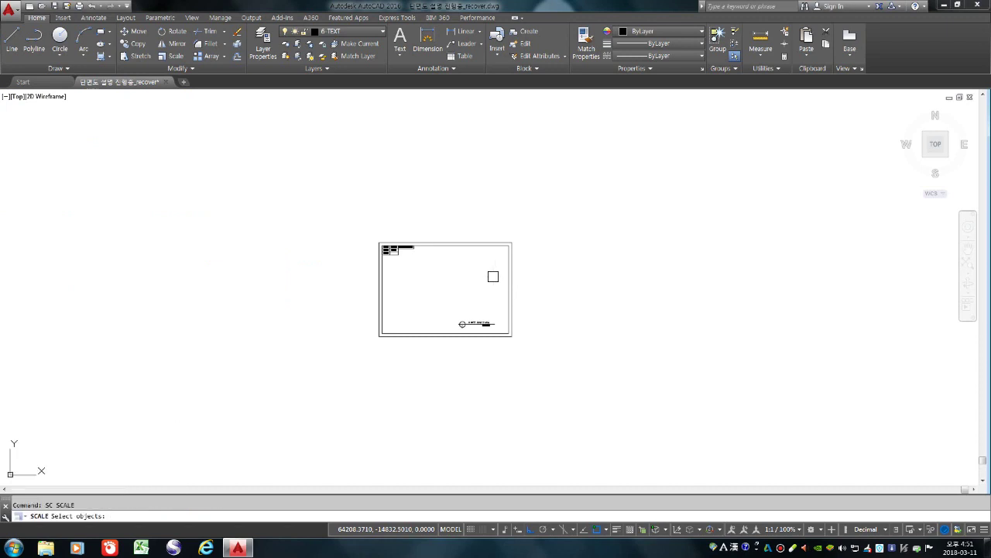
click(310, 202)
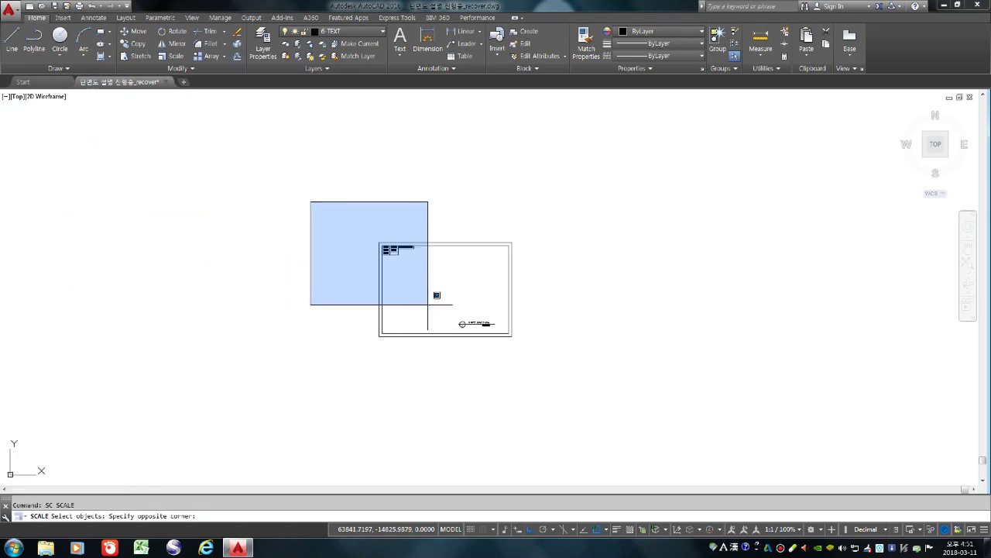
click(589, 389)
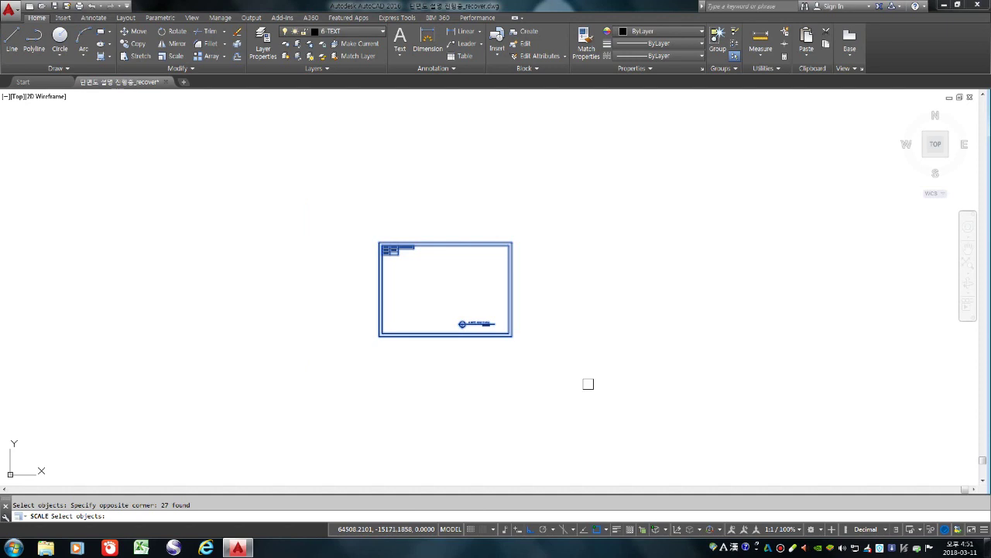
key(Return)
scroll(589, 379, down, 8)
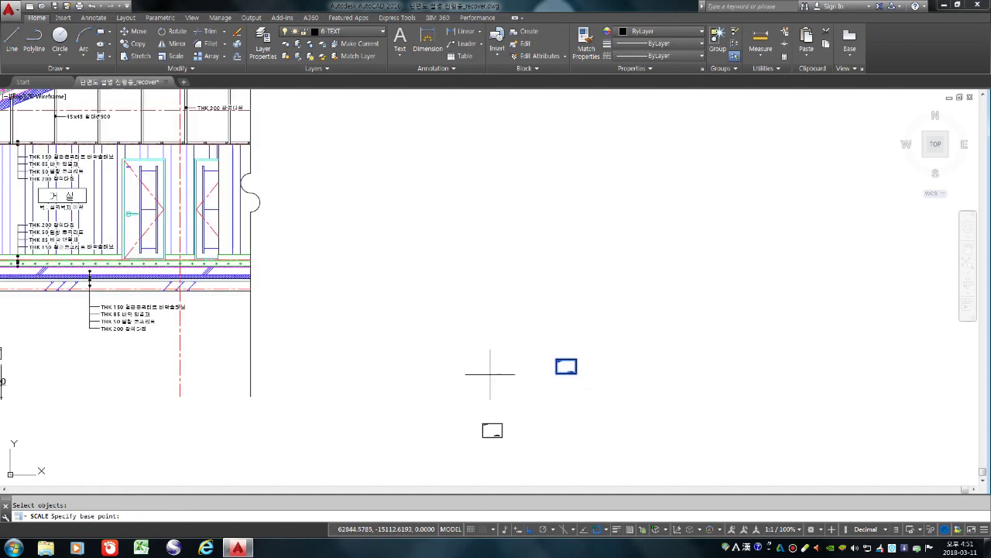
scroll(565, 371, up, 8)
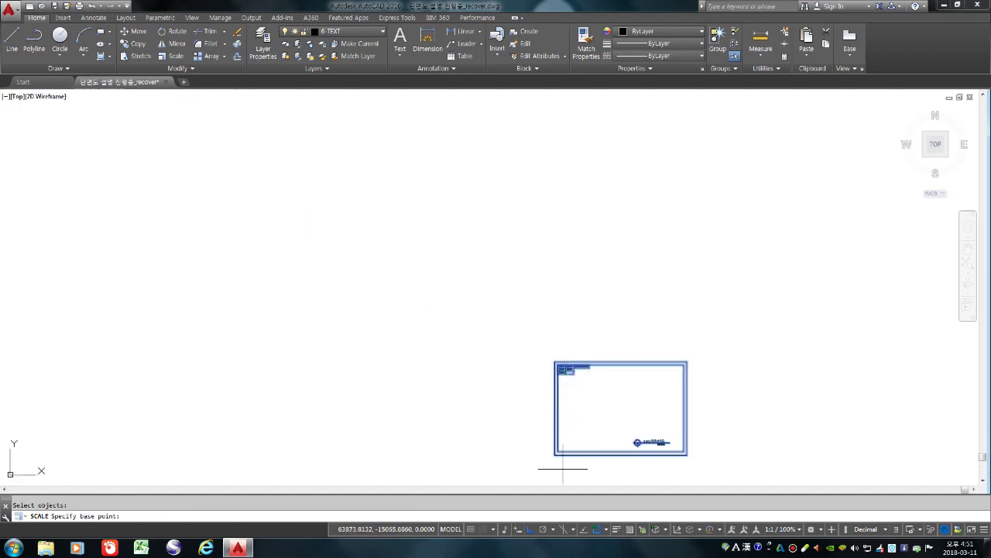
scroll(558, 465, up, 5)
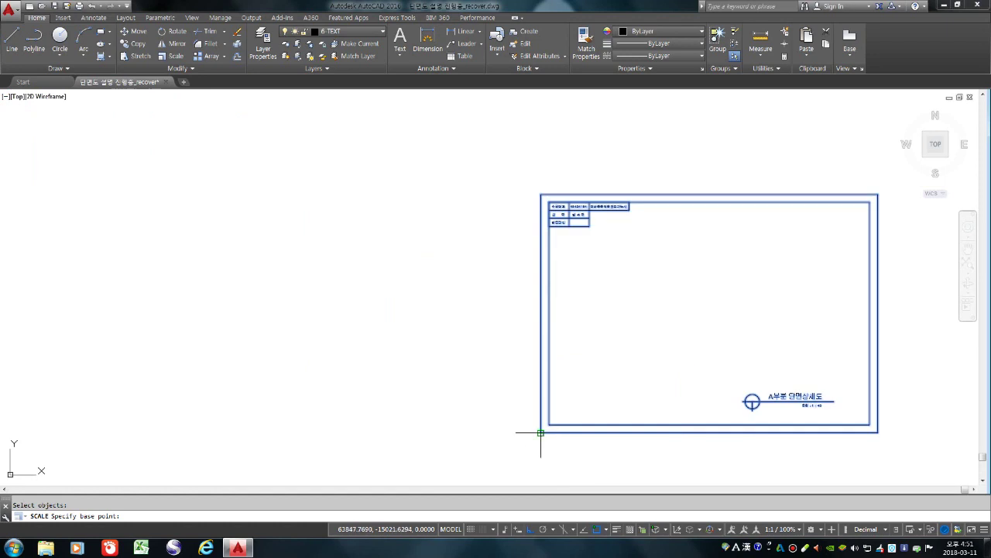
click(540, 432)
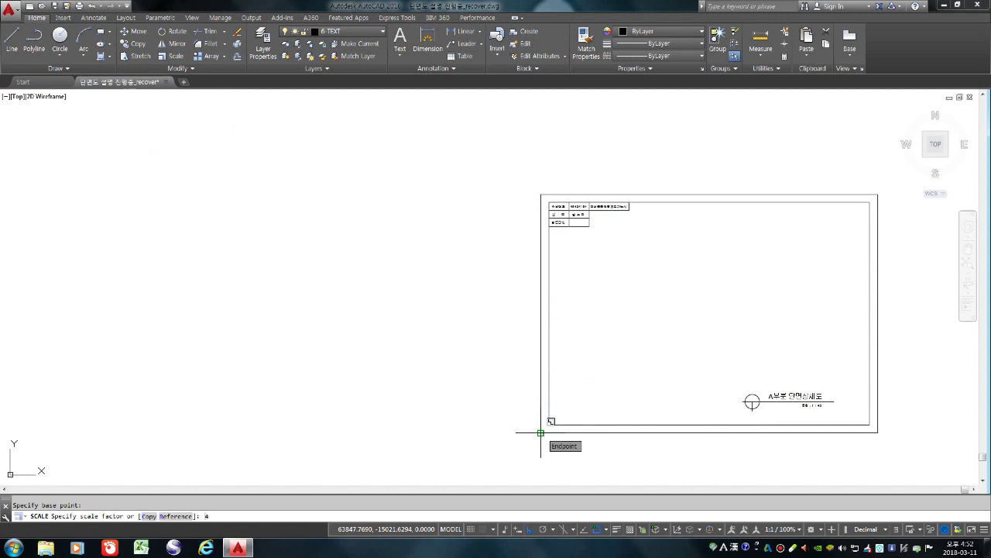
text(40)
key(Return)
scroll(531, 356, down, 6)
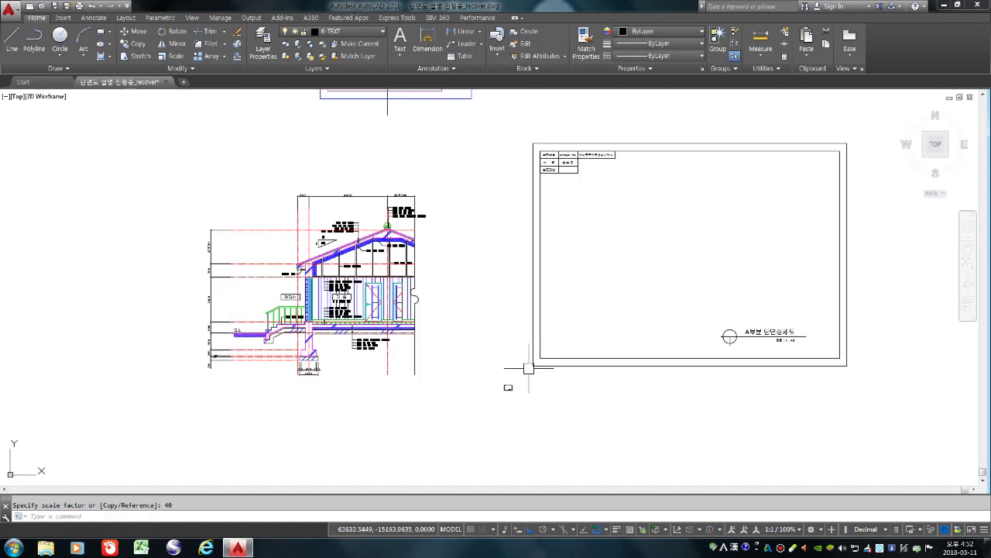
scroll(524, 398, up, 2)
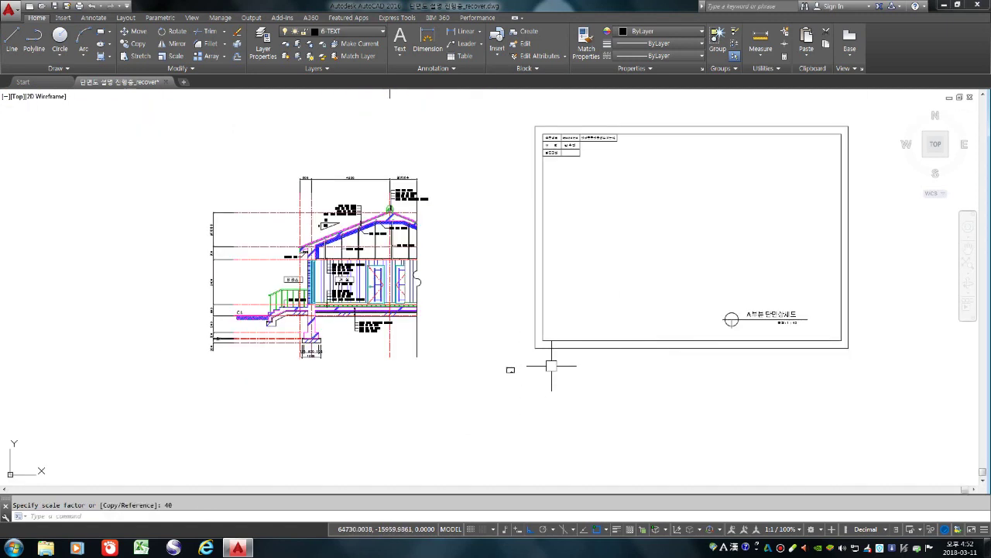
Move the small title block to the right of the enlarged first frame
text(m)
key(space)
click(511, 370)
key(space)
click(488, 401)
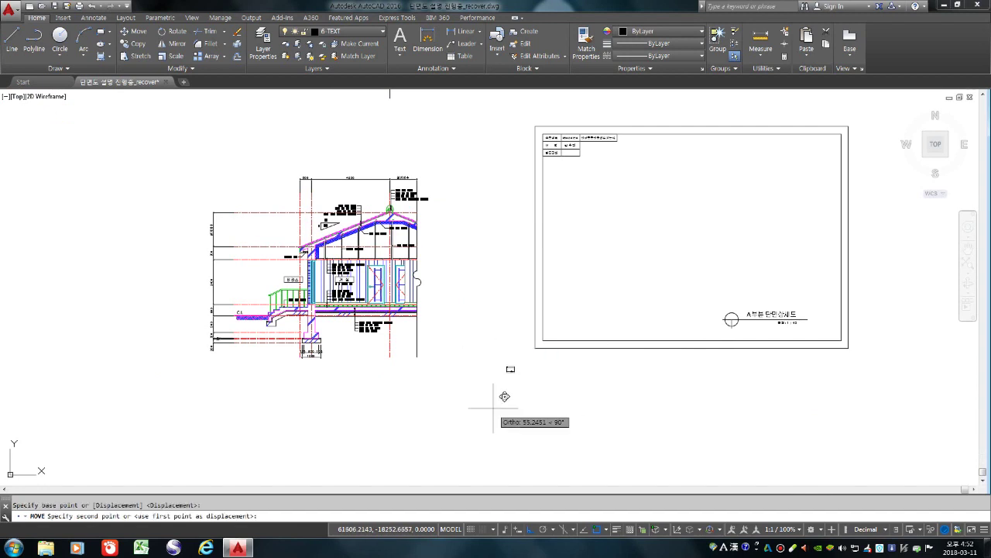
scroll(493, 403, down, 4)
click(660, 395)
Scale the moved title block by a factor of 50 from its lower-left corner
text(sc)
key(space)
click(668, 398)
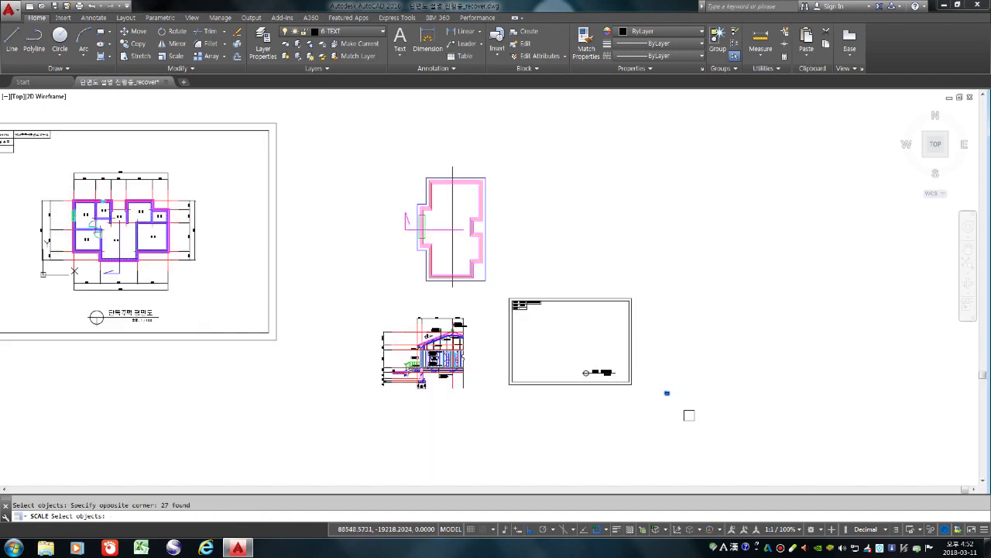
key(space)
scroll(665, 371, up, 3)
click(641, 330)
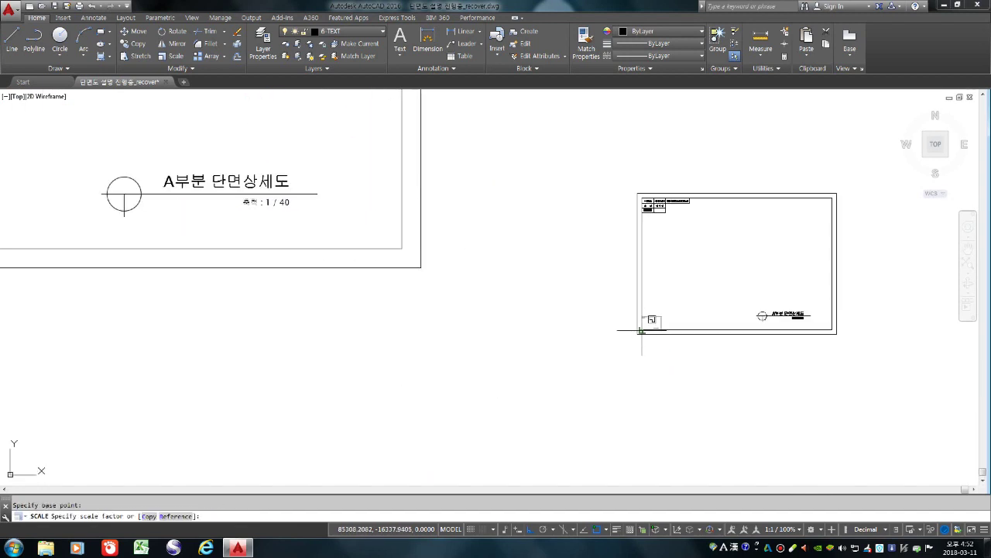
text(50)
key(Return)
scroll(642, 332, down, 4)
scroll(660, 241, up, 2)
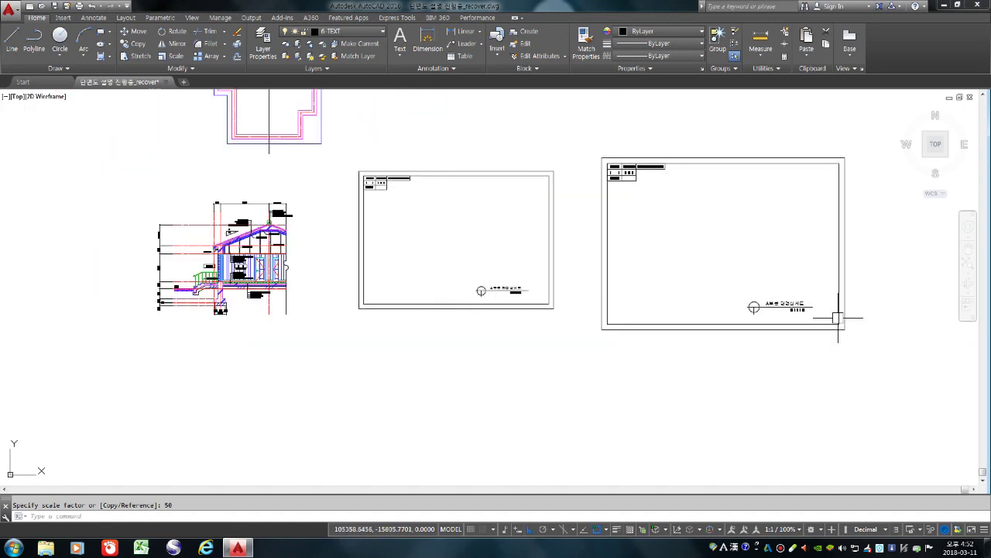
scroll(790, 302, up, 8)
Retitle the second frame's drawing title from A부분 단면상세도 to 남 측 입 면 도
double_click(781, 308)
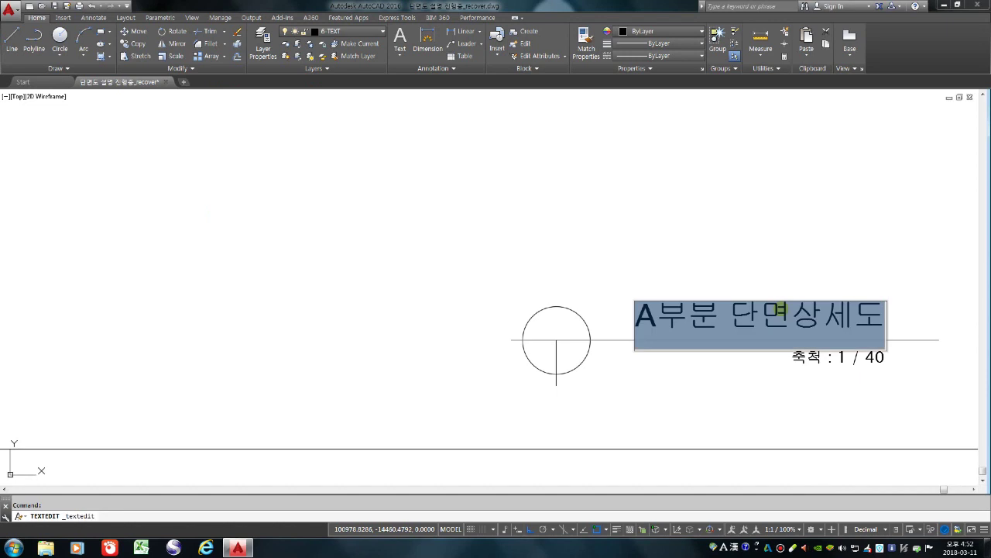
text(SKA)
key(BackSpace)
key(BackSpace)
key(BackSpace)
text(SKACM)
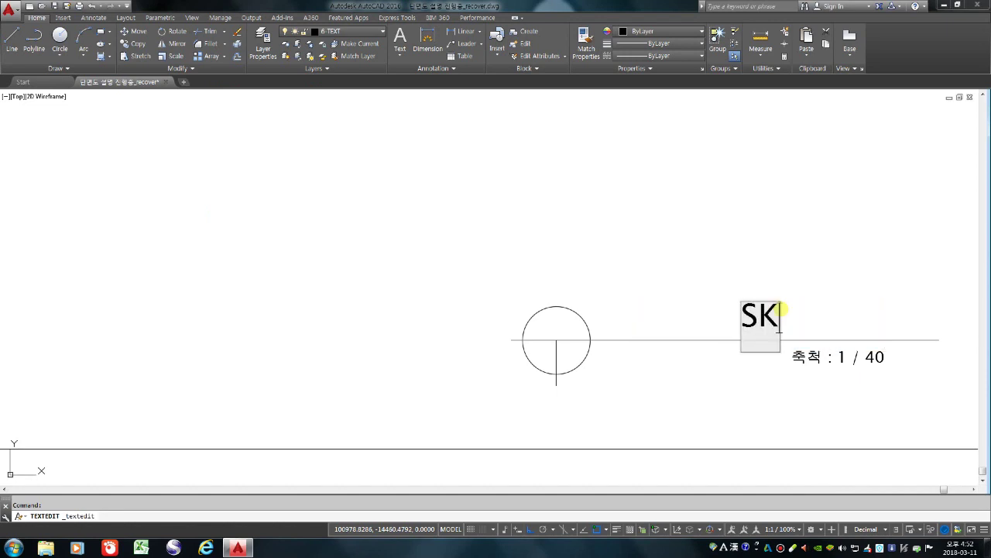
key(BackSpace)
key(BackSpace)
key(BackSpace)
key(BackSpace)
key(BackSpace)
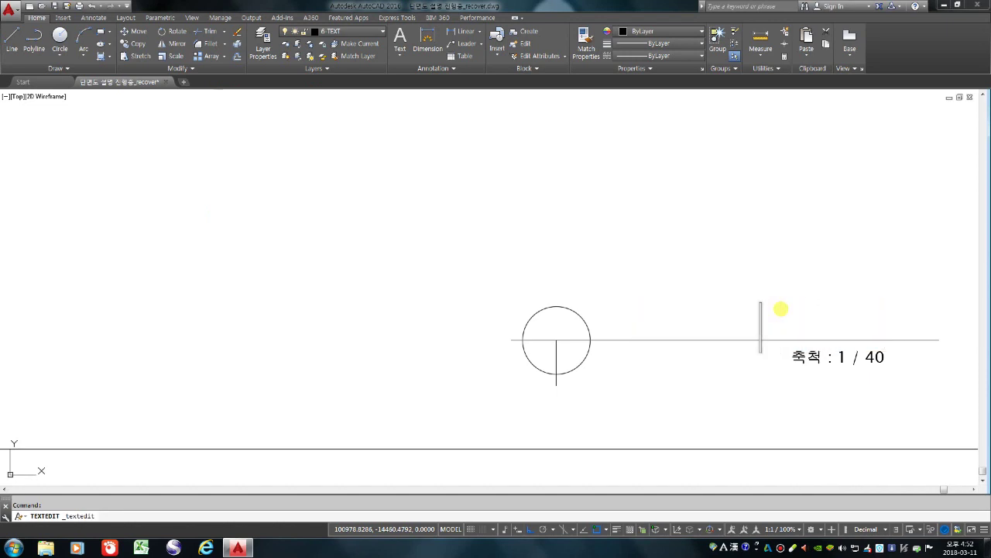
text(남측이)
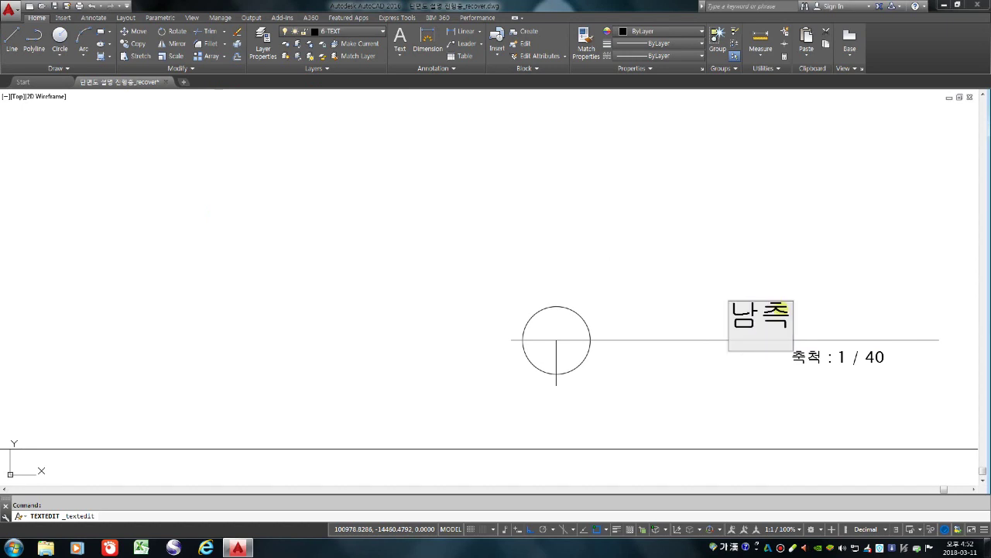
key(BackSpace)
key(BackSpace)
text(ㅊ)
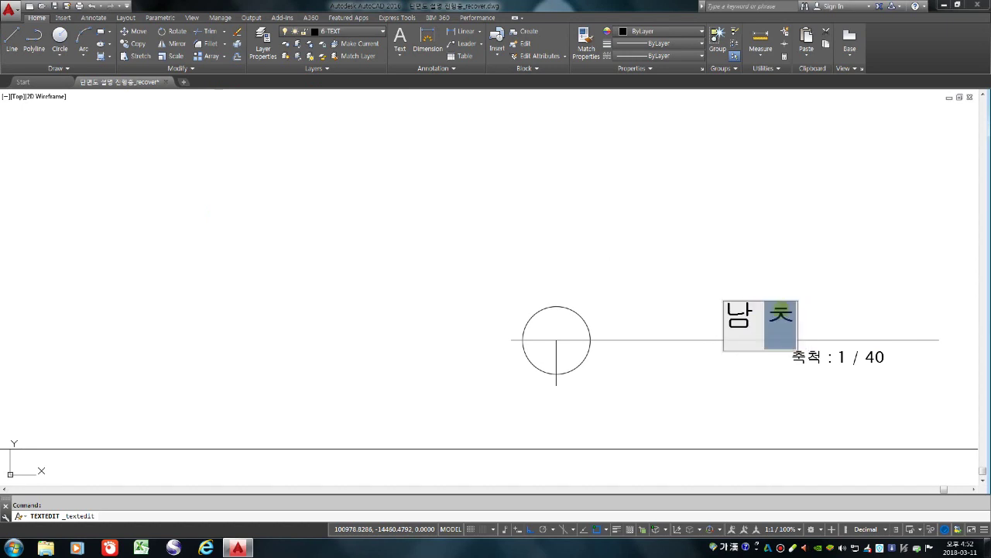
text( 입 면 도)
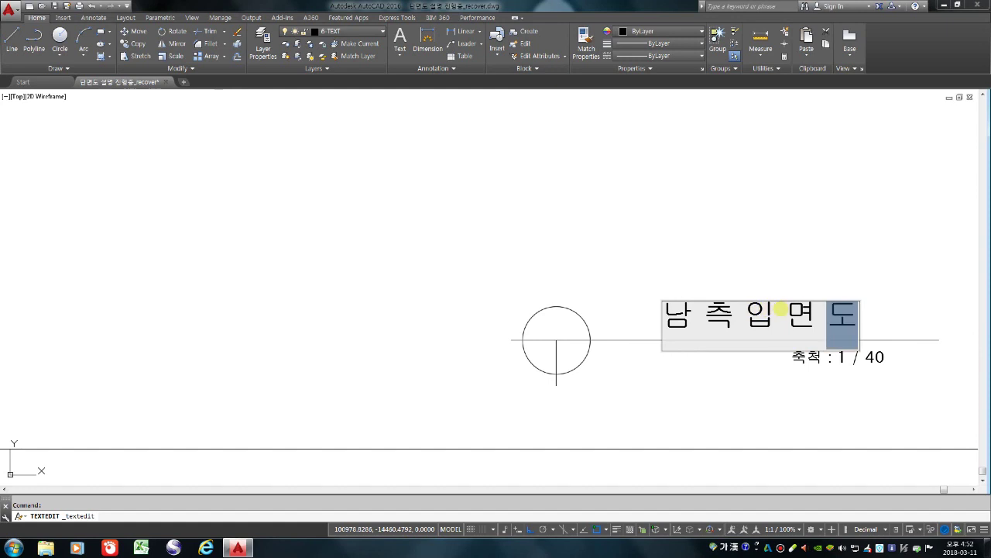
click(697, 215)
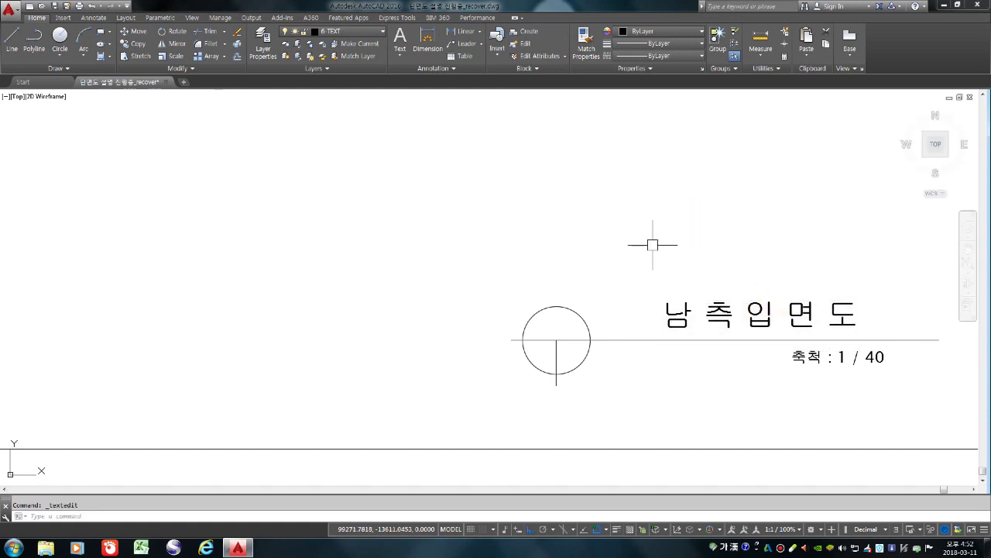
scroll(648, 244, down, 2)
scroll(806, 311, up, 4)
Change the scale note from 축척 : 1 / 40 to 축척 : 1 / 50
double_click(769, 316)
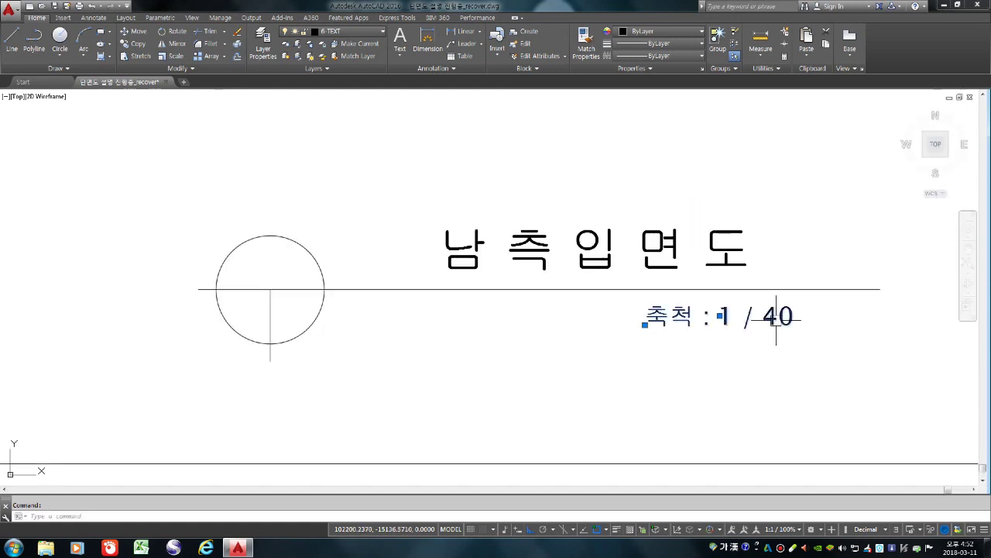
click(773, 316)
key(BackSpace)
text(5)
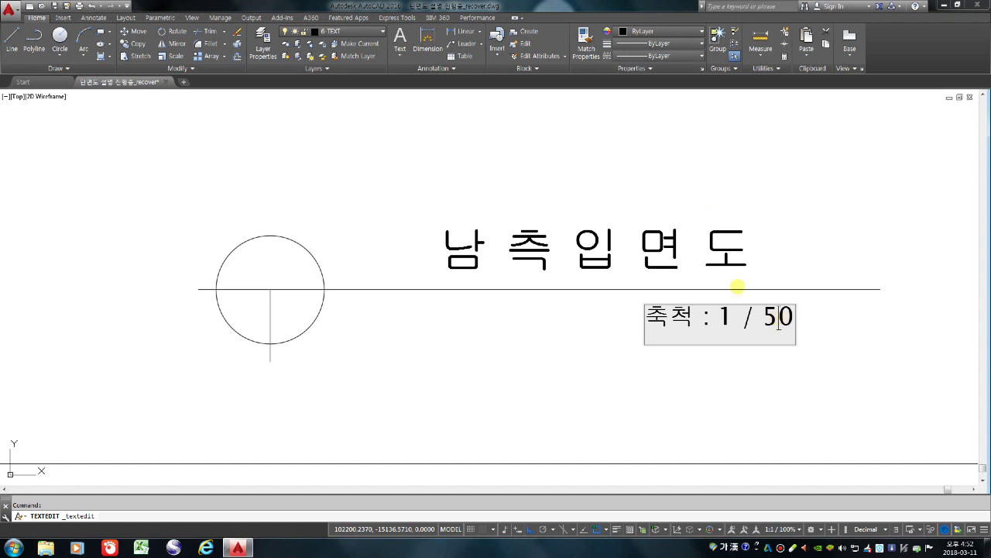
click(788, 229)
key(Escape)
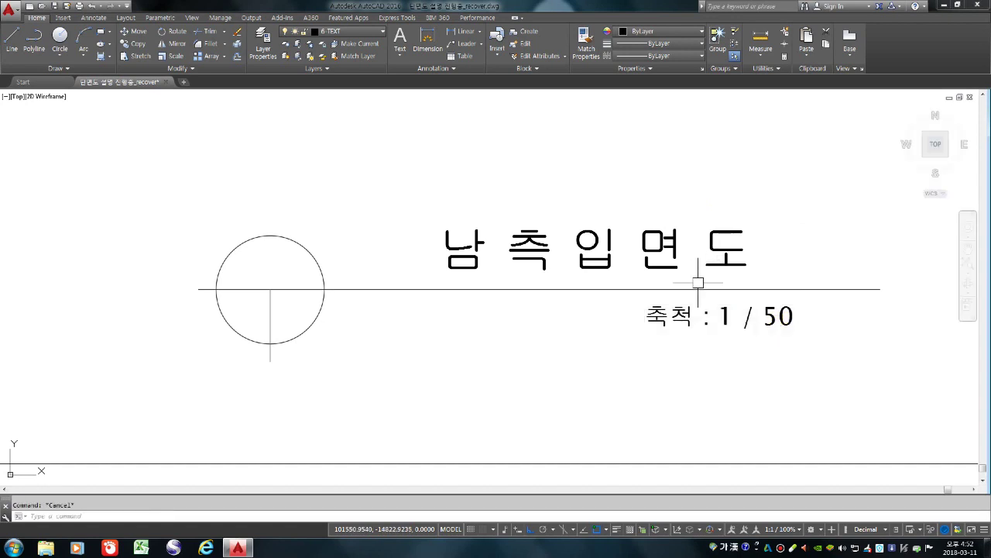
scroll(678, 283, down, 4)
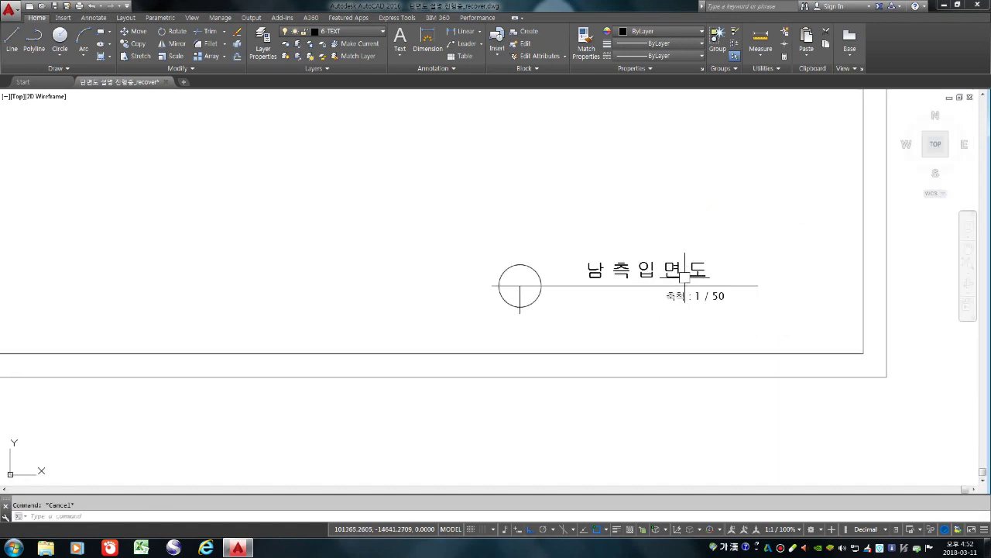
Move the 1:40 A부분 단면상세도 frame so its border encloses the building section
scroll(780, 281, down, 8)
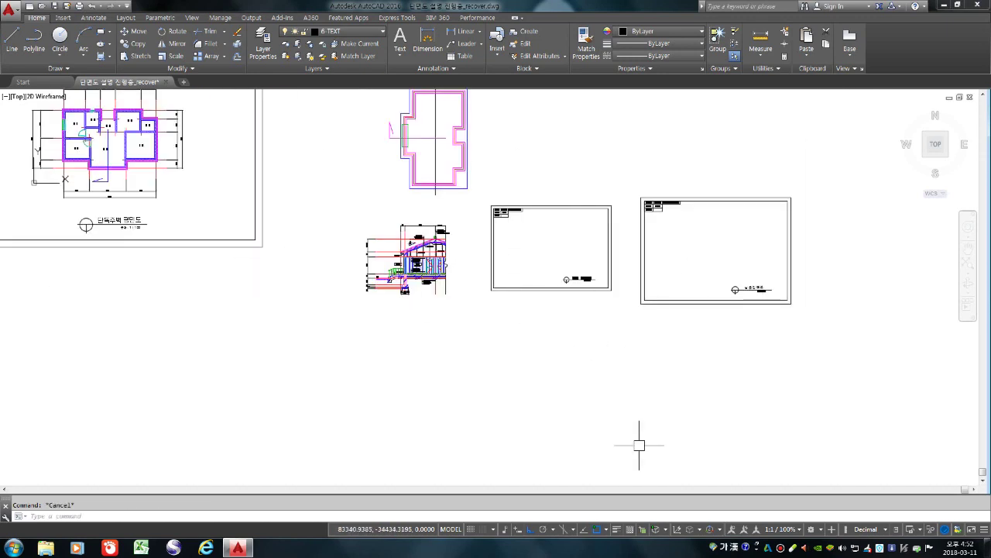
text(m)
key(Return)
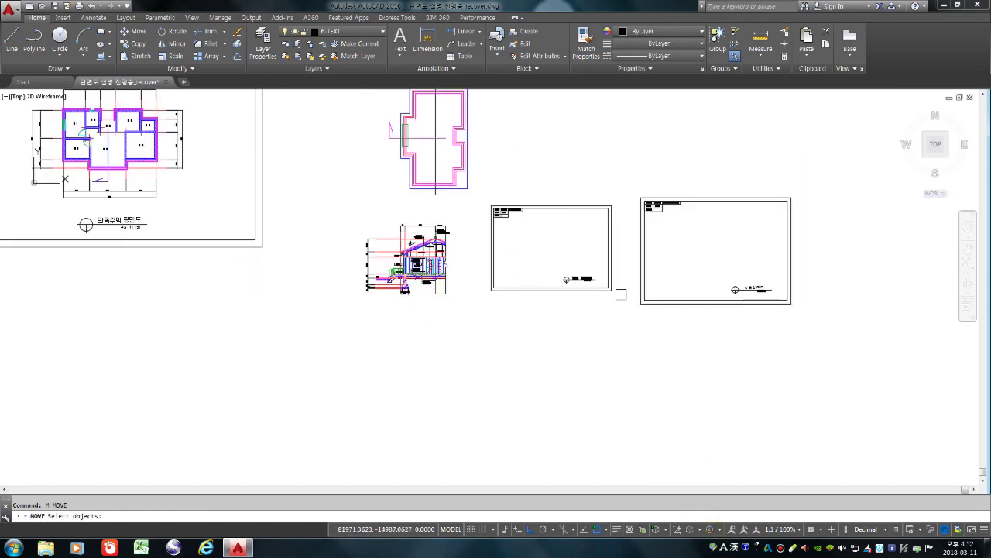
click(622, 306)
click(484, 198)
key(Return)
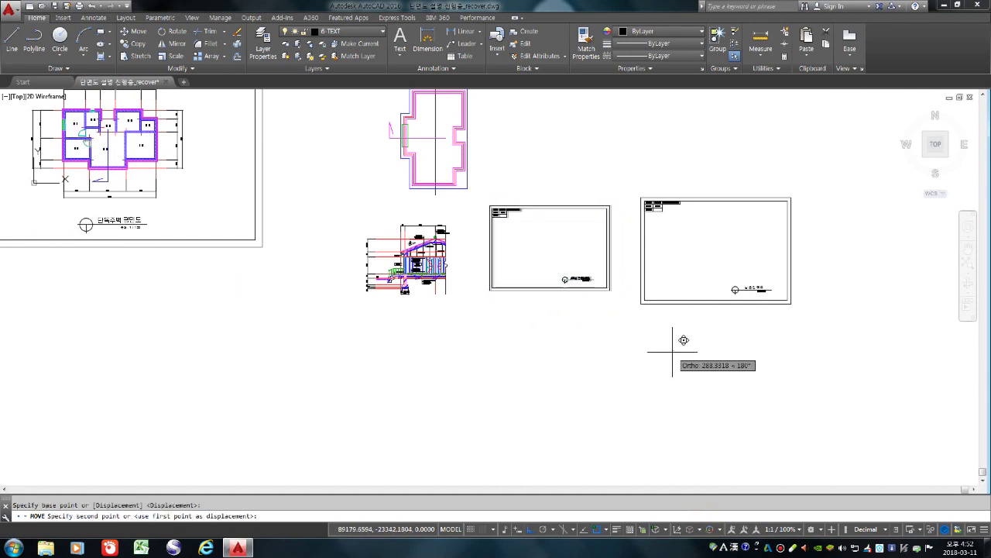
click(675, 346)
scroll(534, 360, up, 2)
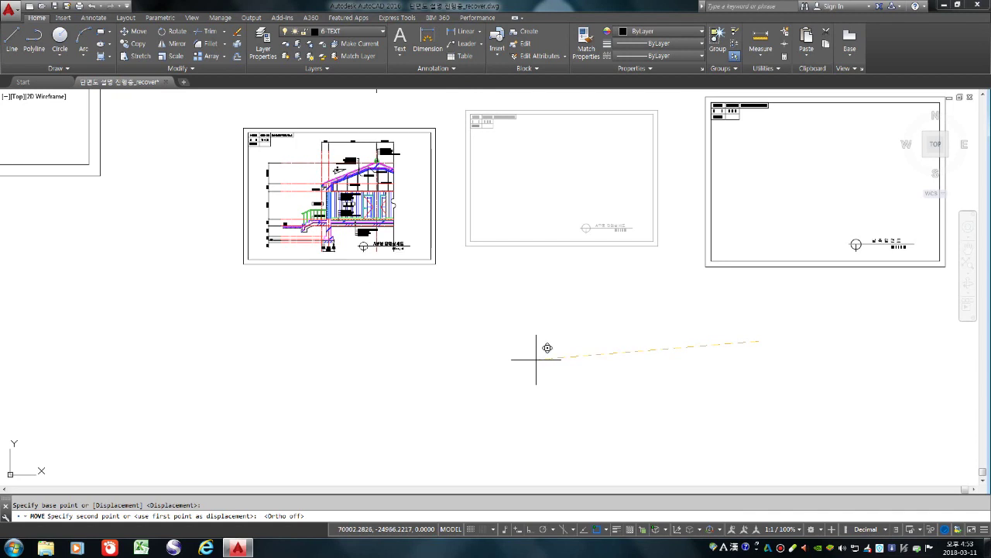
click(536, 359)
scroll(364, 260, up, 4)
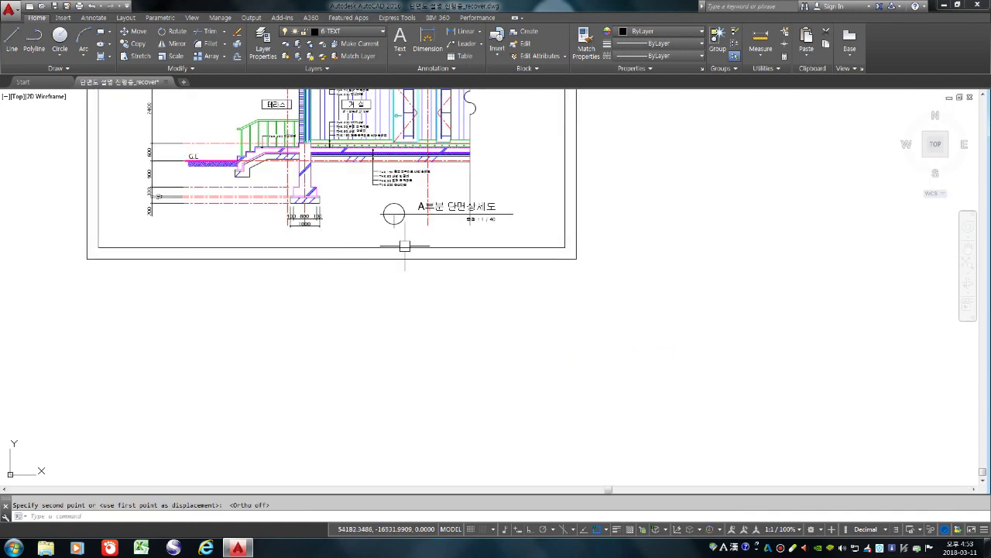
Draw a short horizontal line just above the A부분 단면상세도 title
text(l)
key(Return)
scroll(435, 177, up, 2)
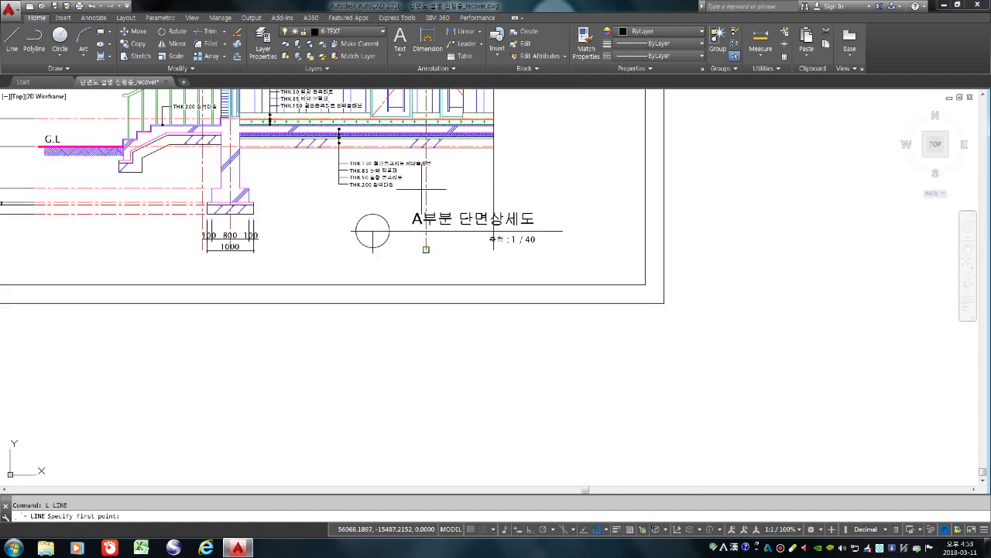
click(408, 194)
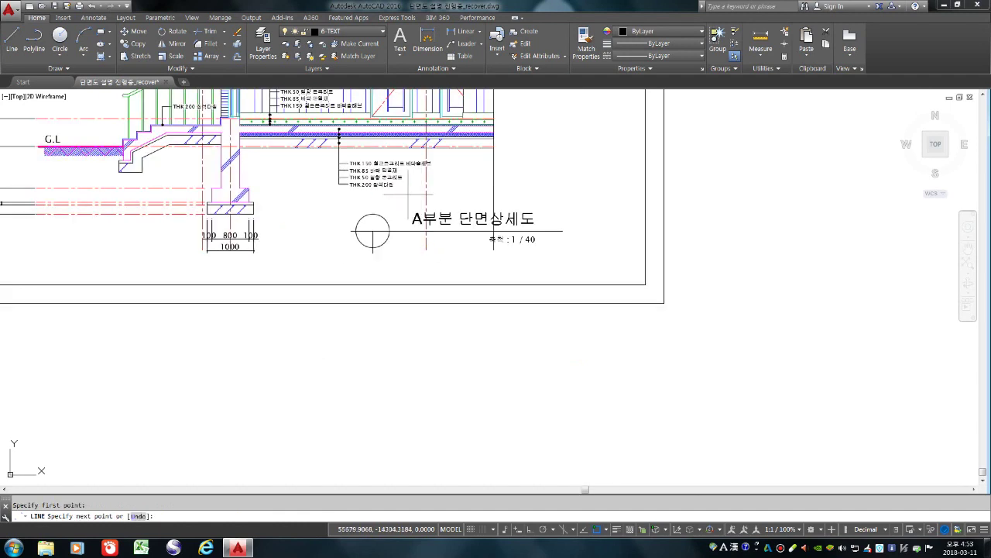
click(523, 194)
key(Return)
Trim the section's vertical line where it runs below the new line
text(TR)
key(Return)
key(Return)
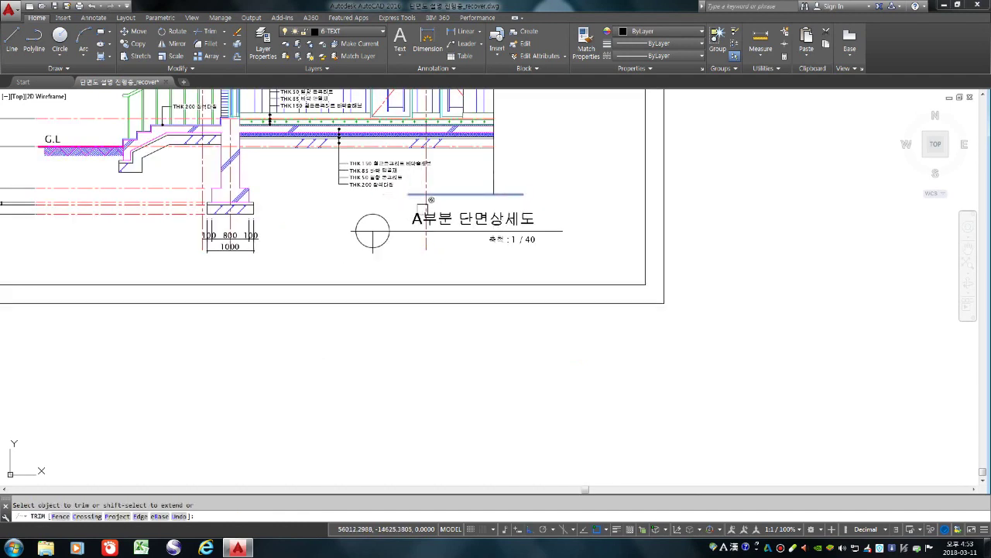
click(422, 195)
key(Return)
scroll(464, 246, down, 4)
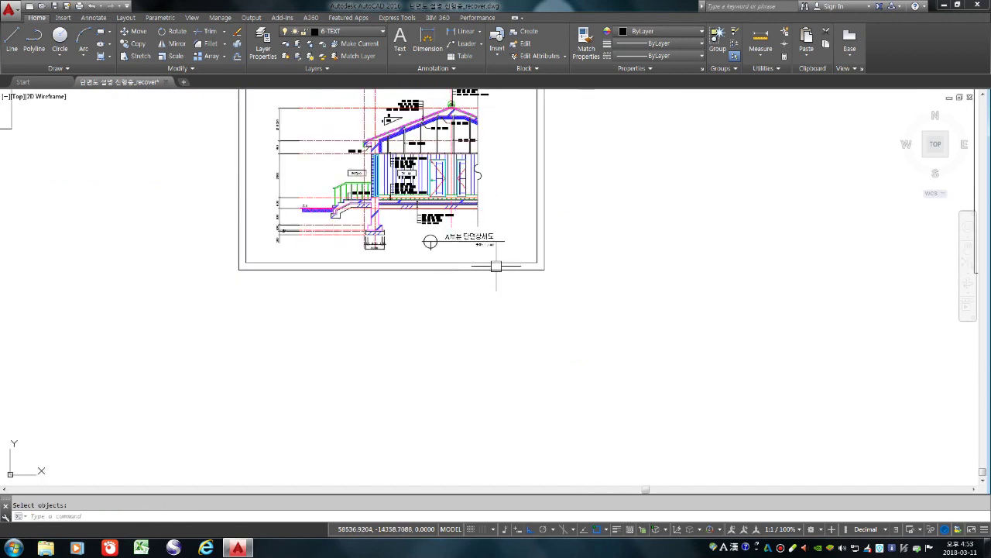
scroll(499, 292, down, 2)
scroll(438, 173, up, 4)
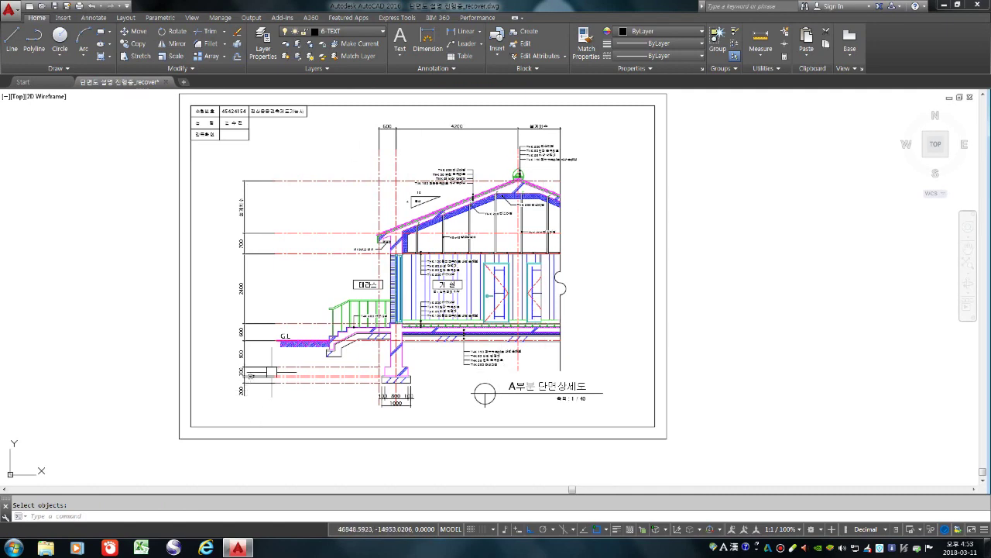
scroll(392, 297, up, 2)
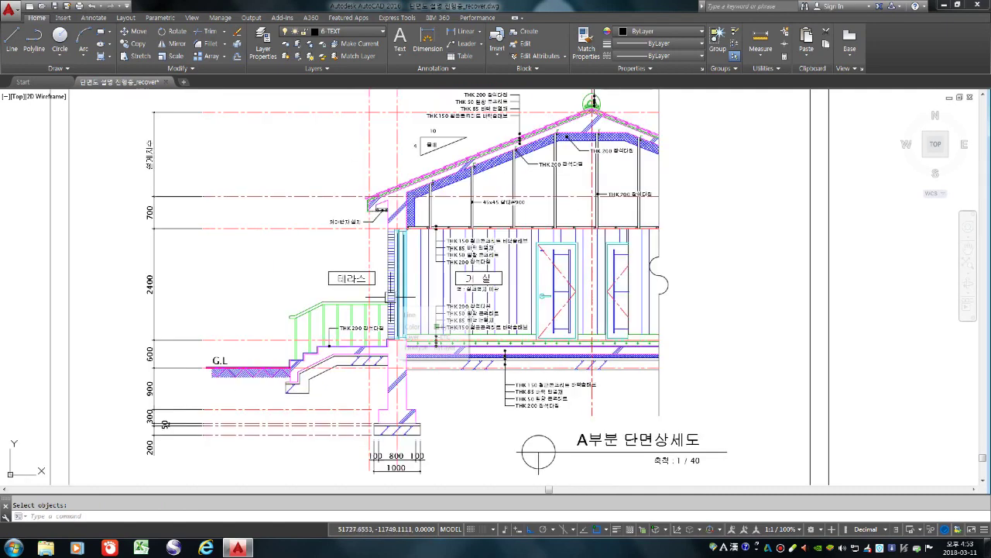
scroll(436, 341, up, 4)
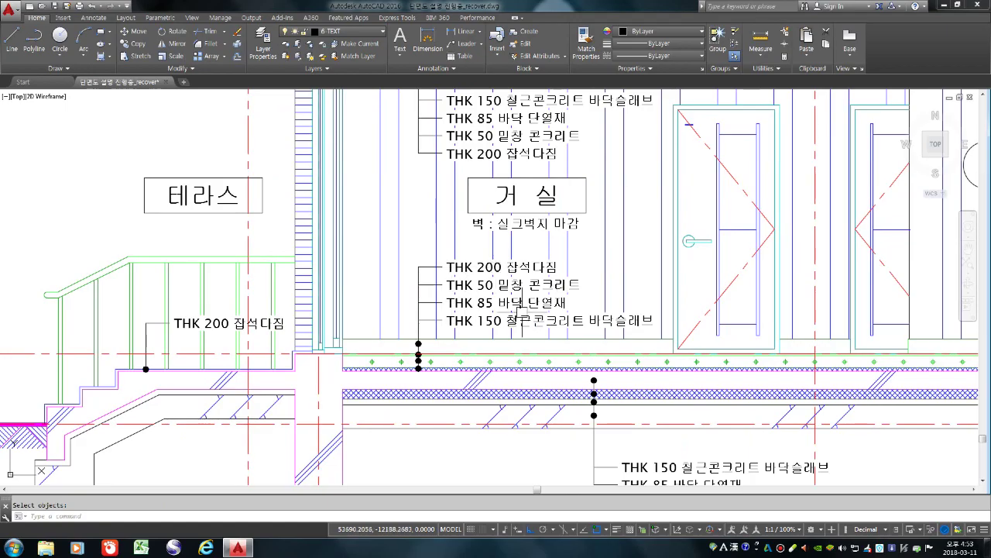
scroll(503, 310, down, 4)
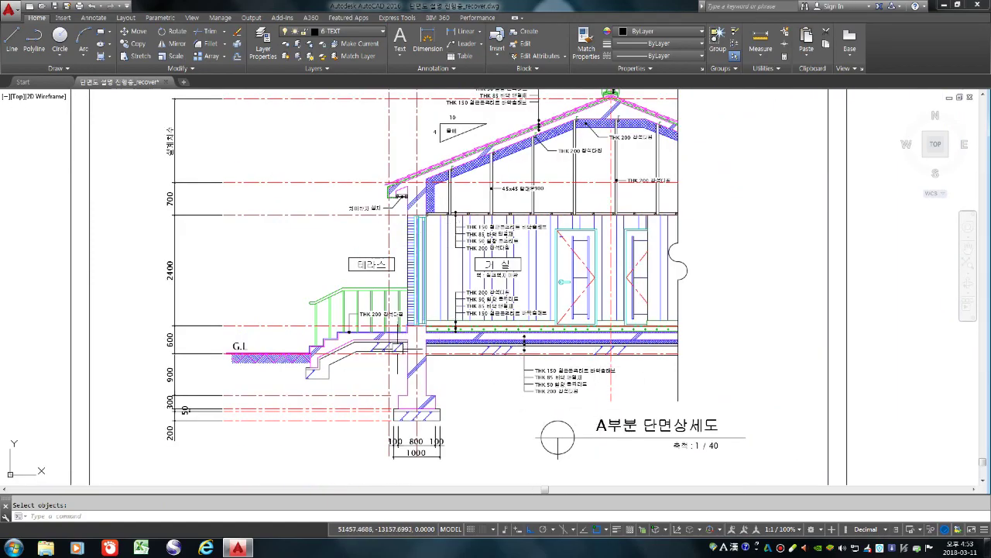
scroll(400, 390, down, 2)
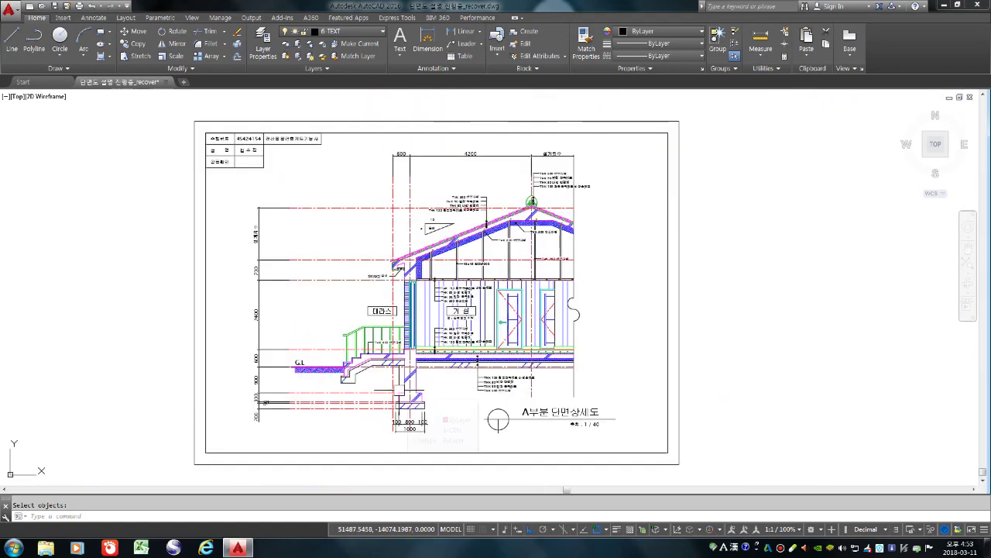